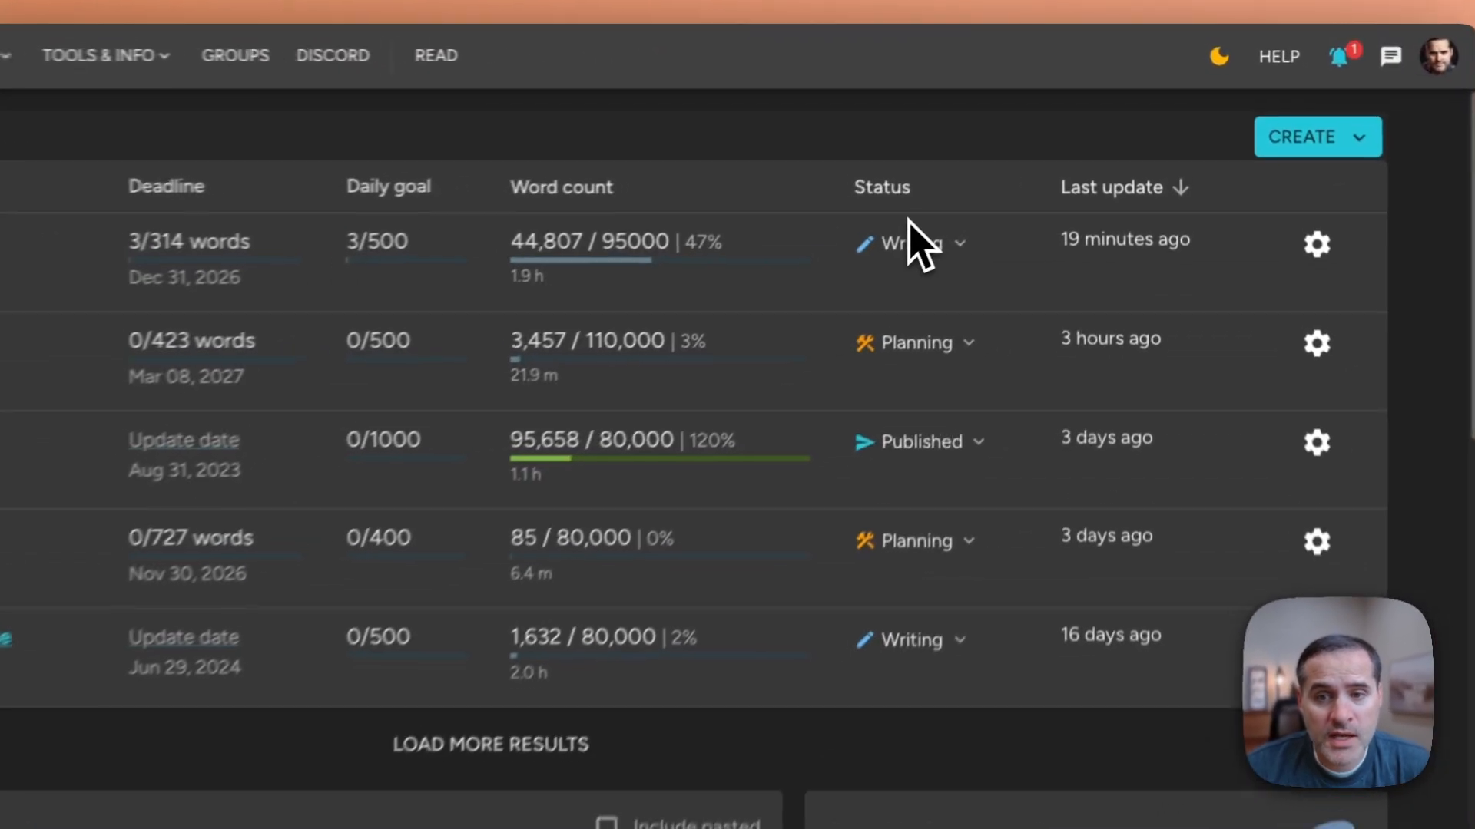
click(914, 243)
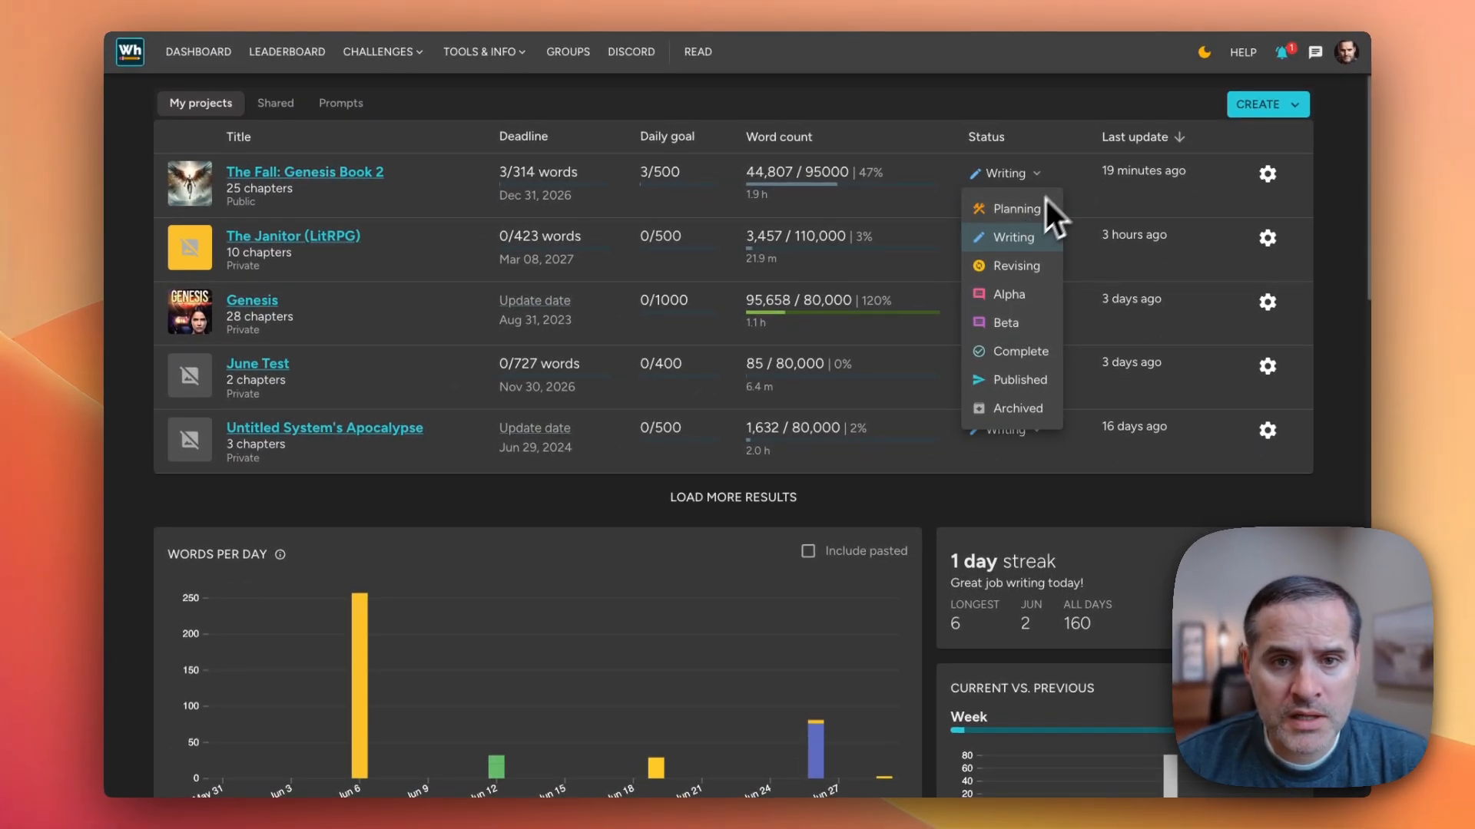
click(1049, 103)
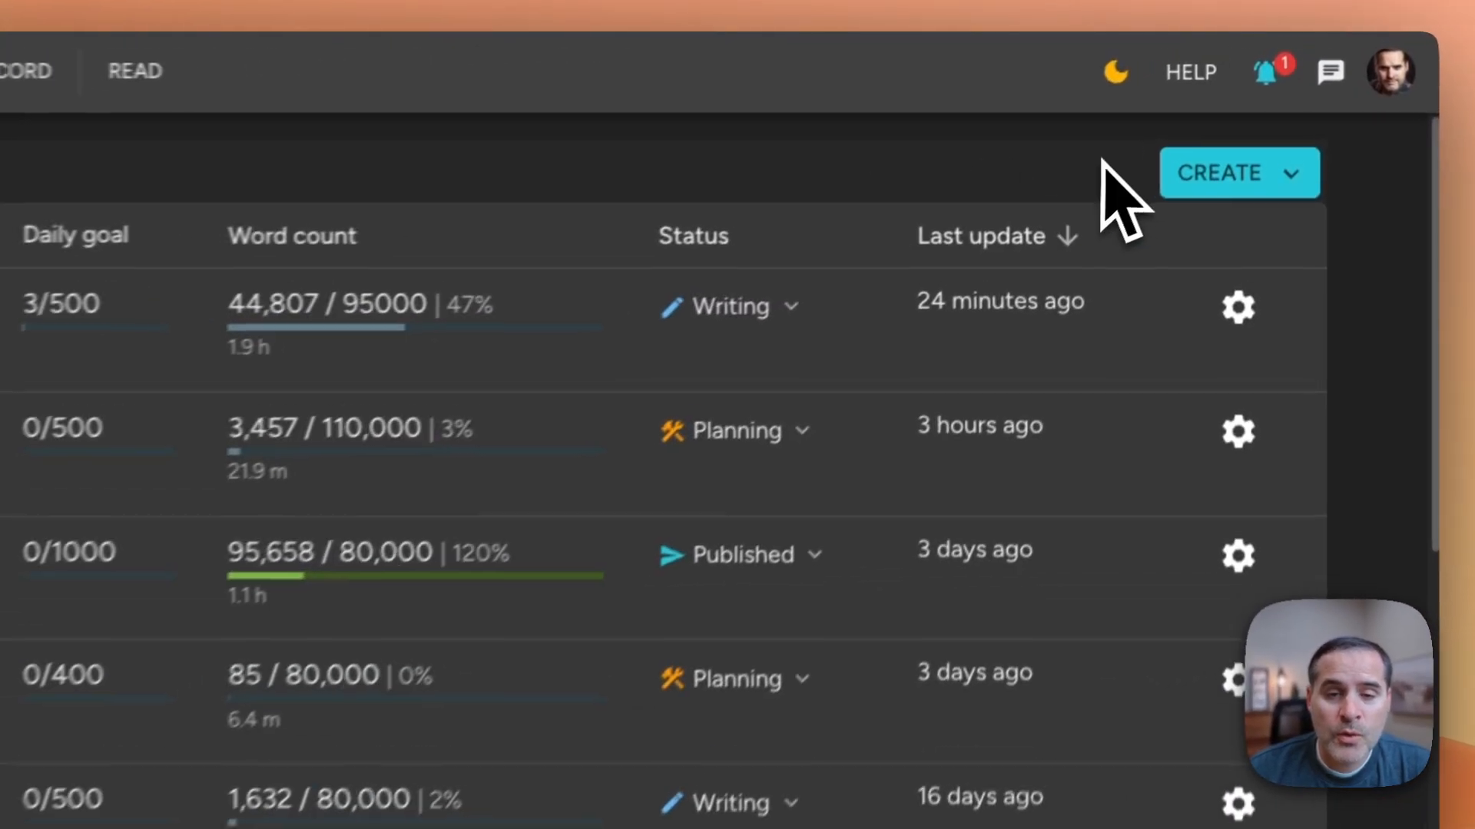
Start a new standard project and show the Google Docs option for importing a manuscript
click(1256, 194)
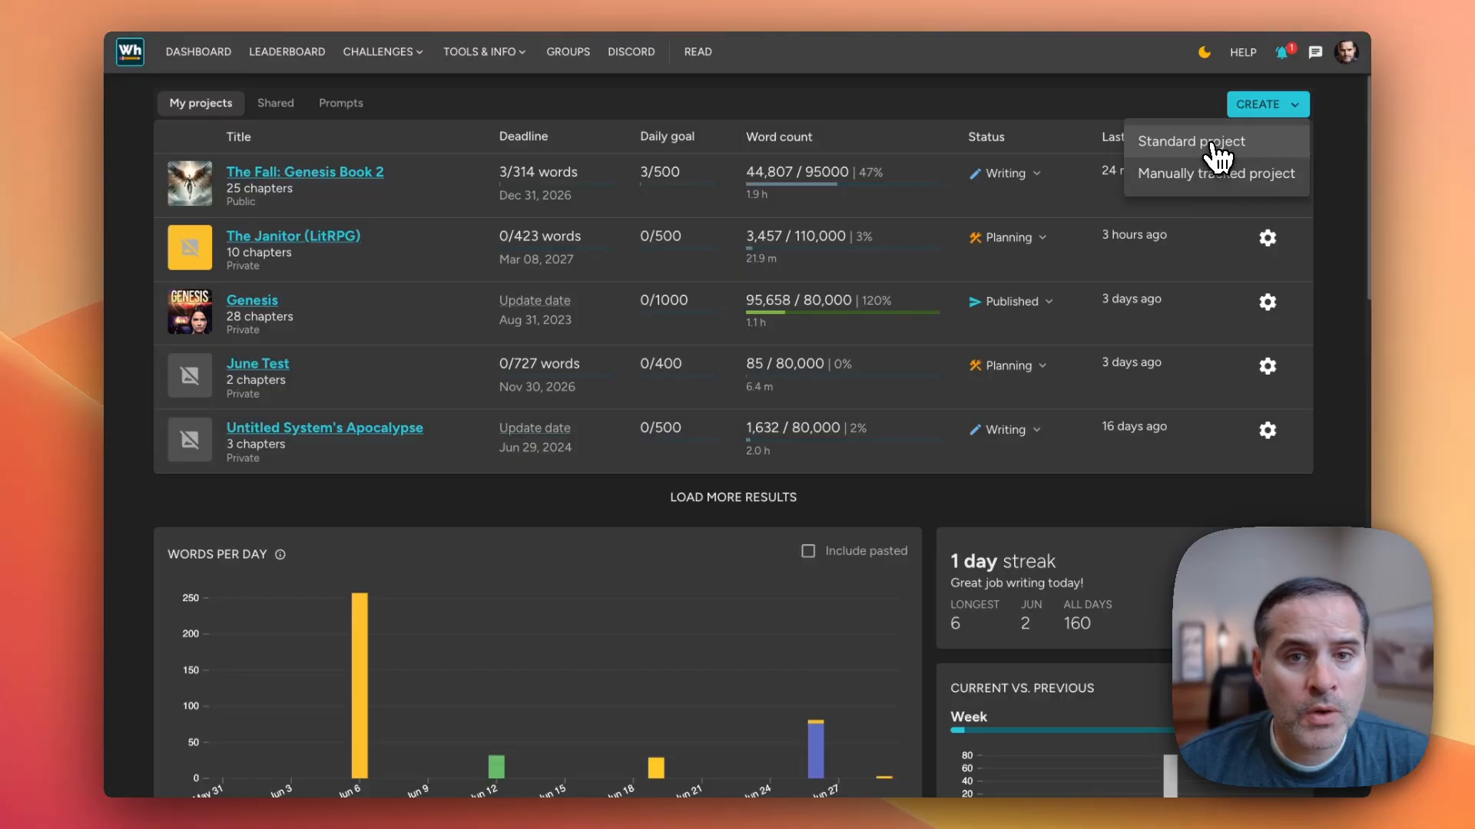
click(1217, 157)
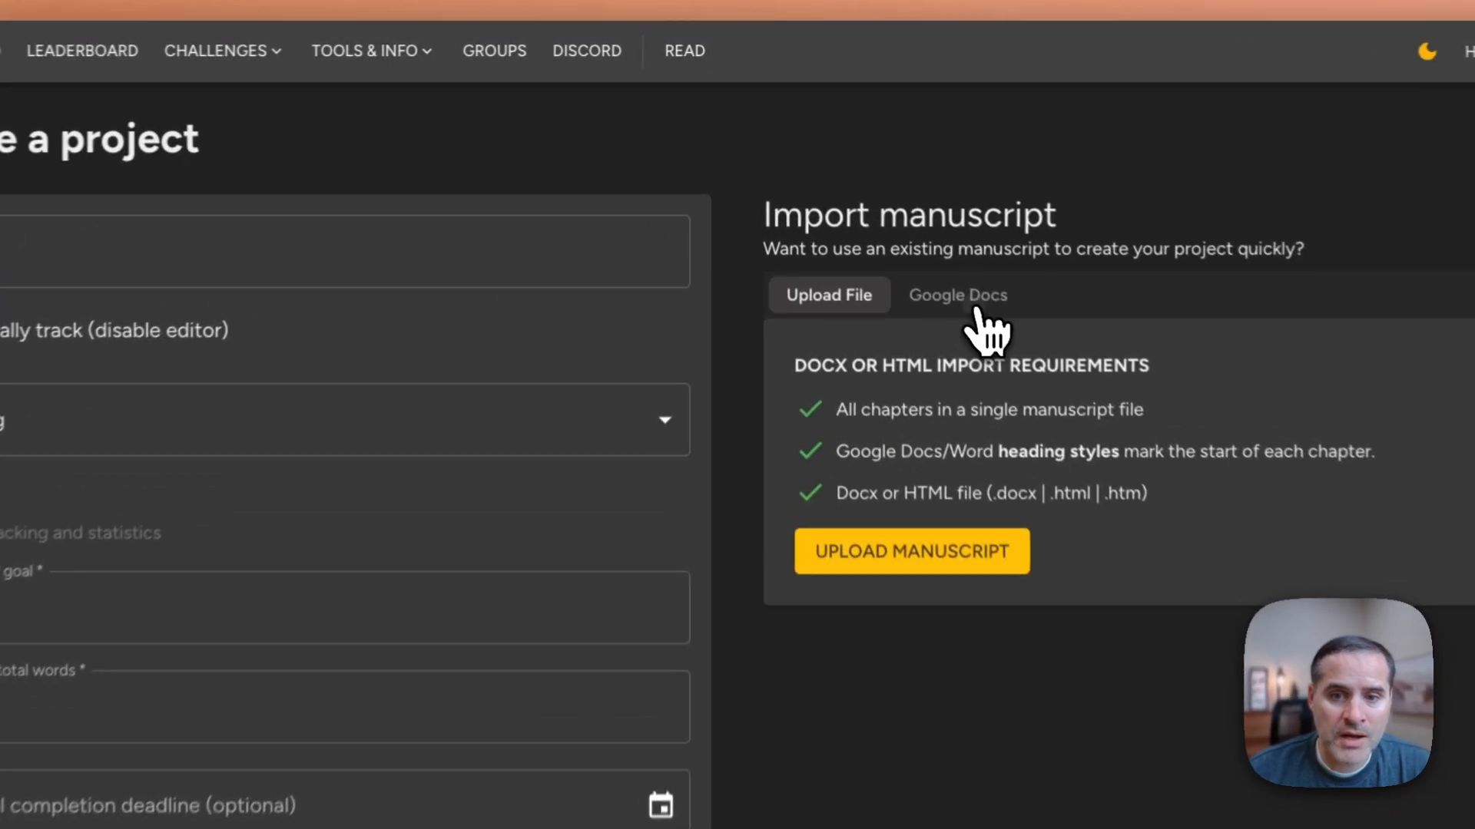
click(891, 220)
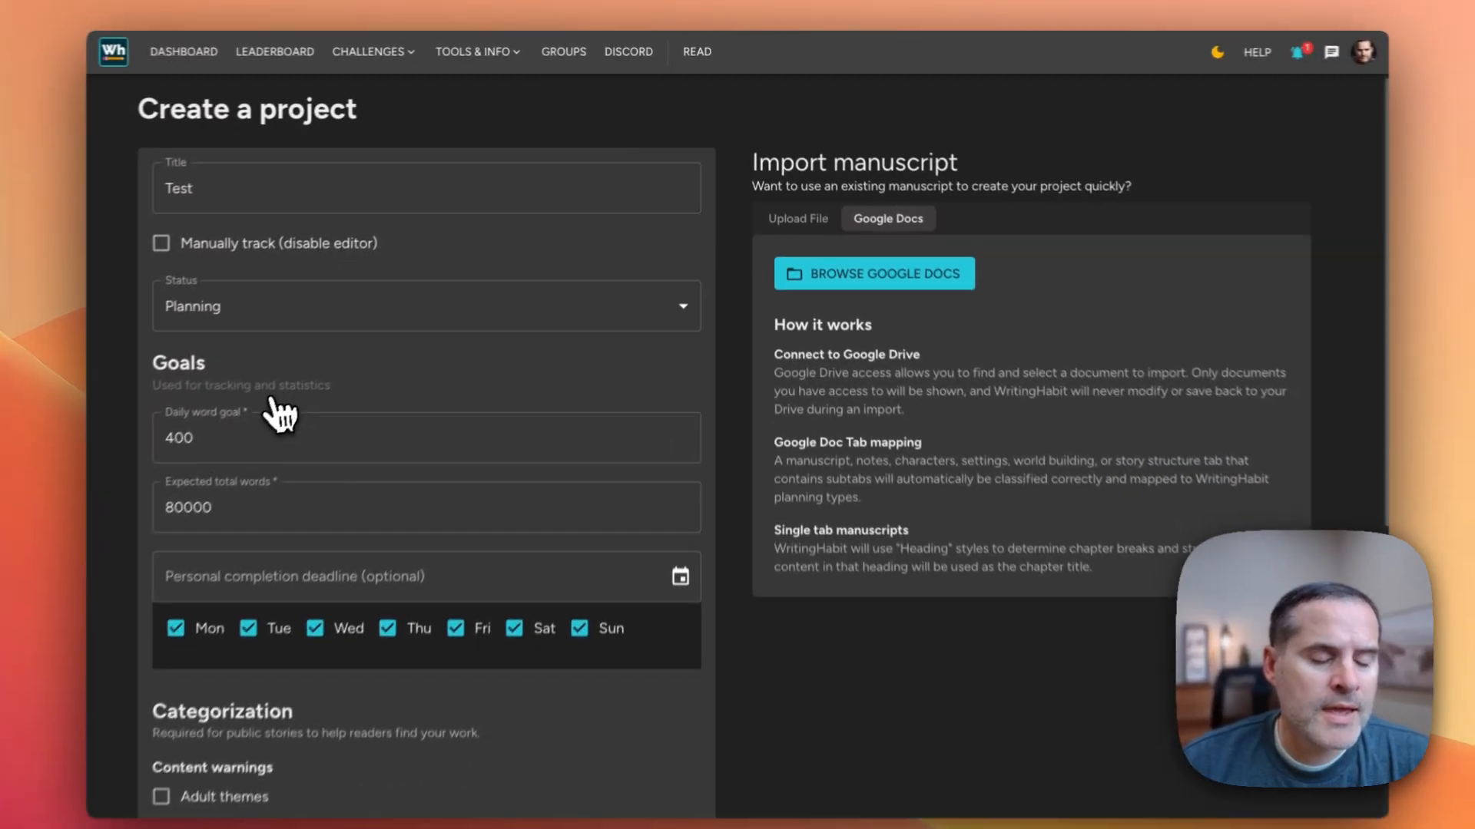
Create the project with the title Test, Planning status, a daily goal of 400 words and 80000 expected total words
scroll(57, 592, down, 3)
scroll(137, 322, up, 3)
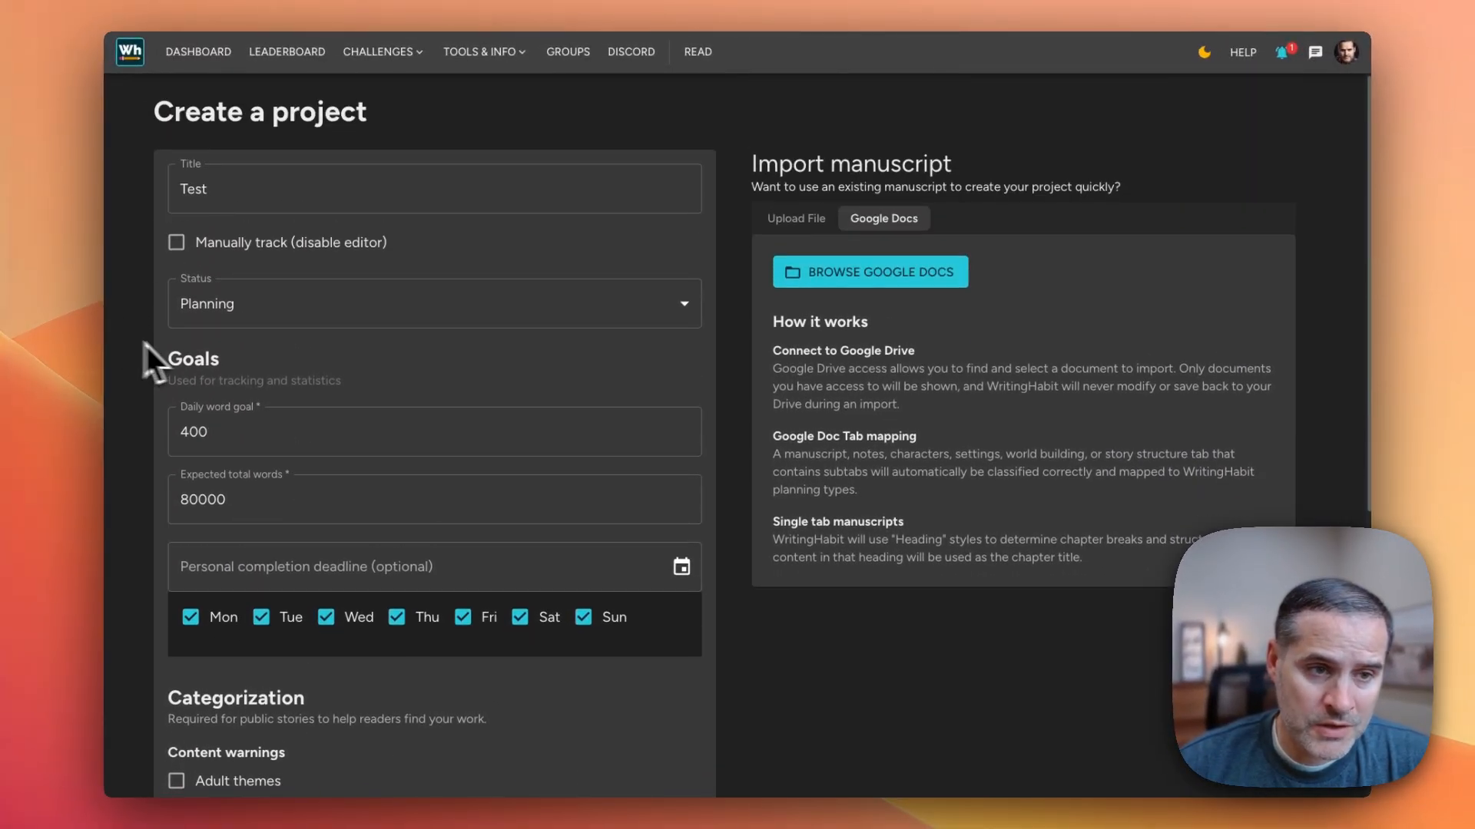
scroll(270, 414, down, 2)
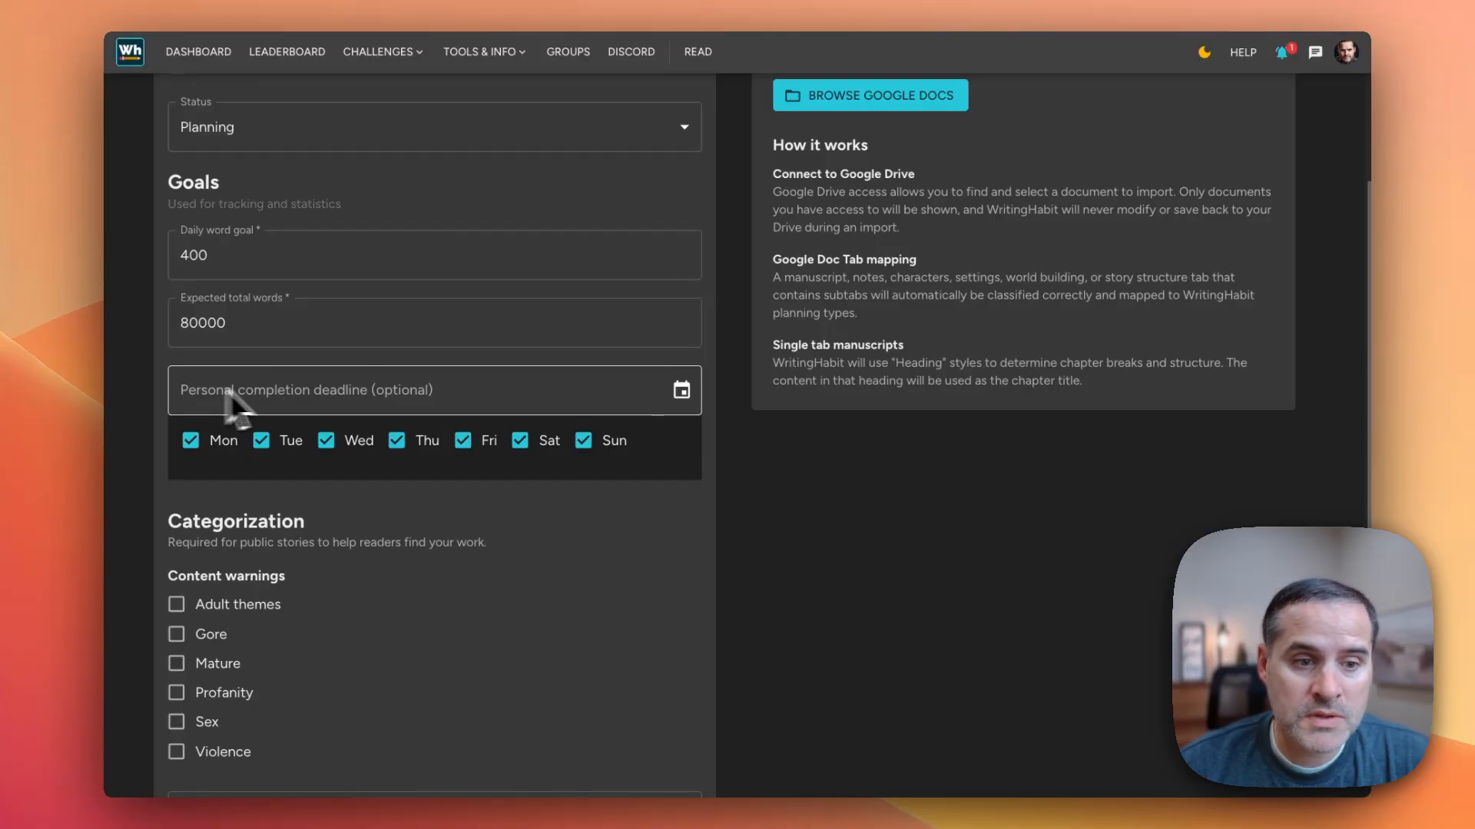
scroll(316, 444, down, 4)
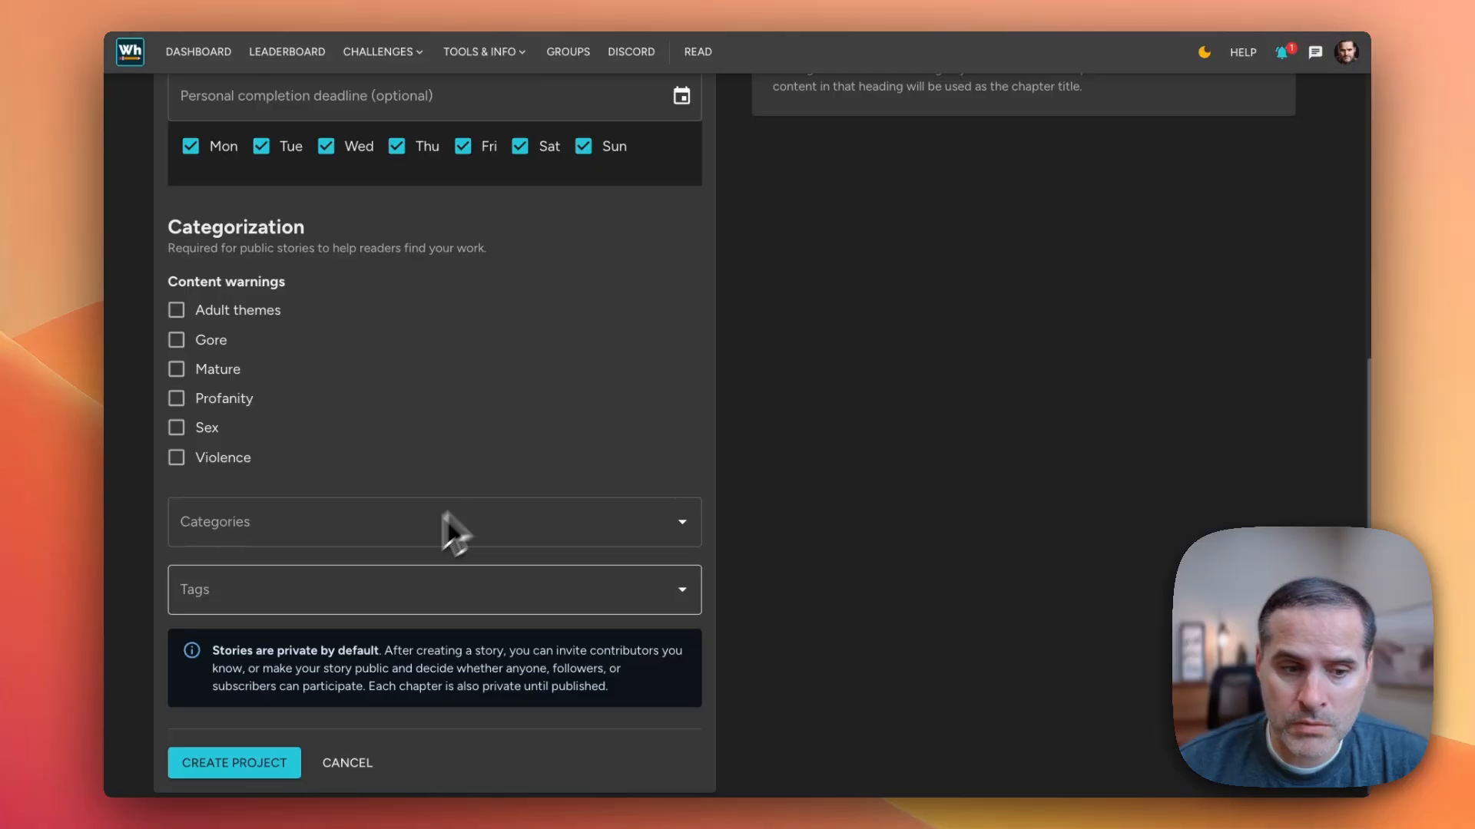
click(247, 768)
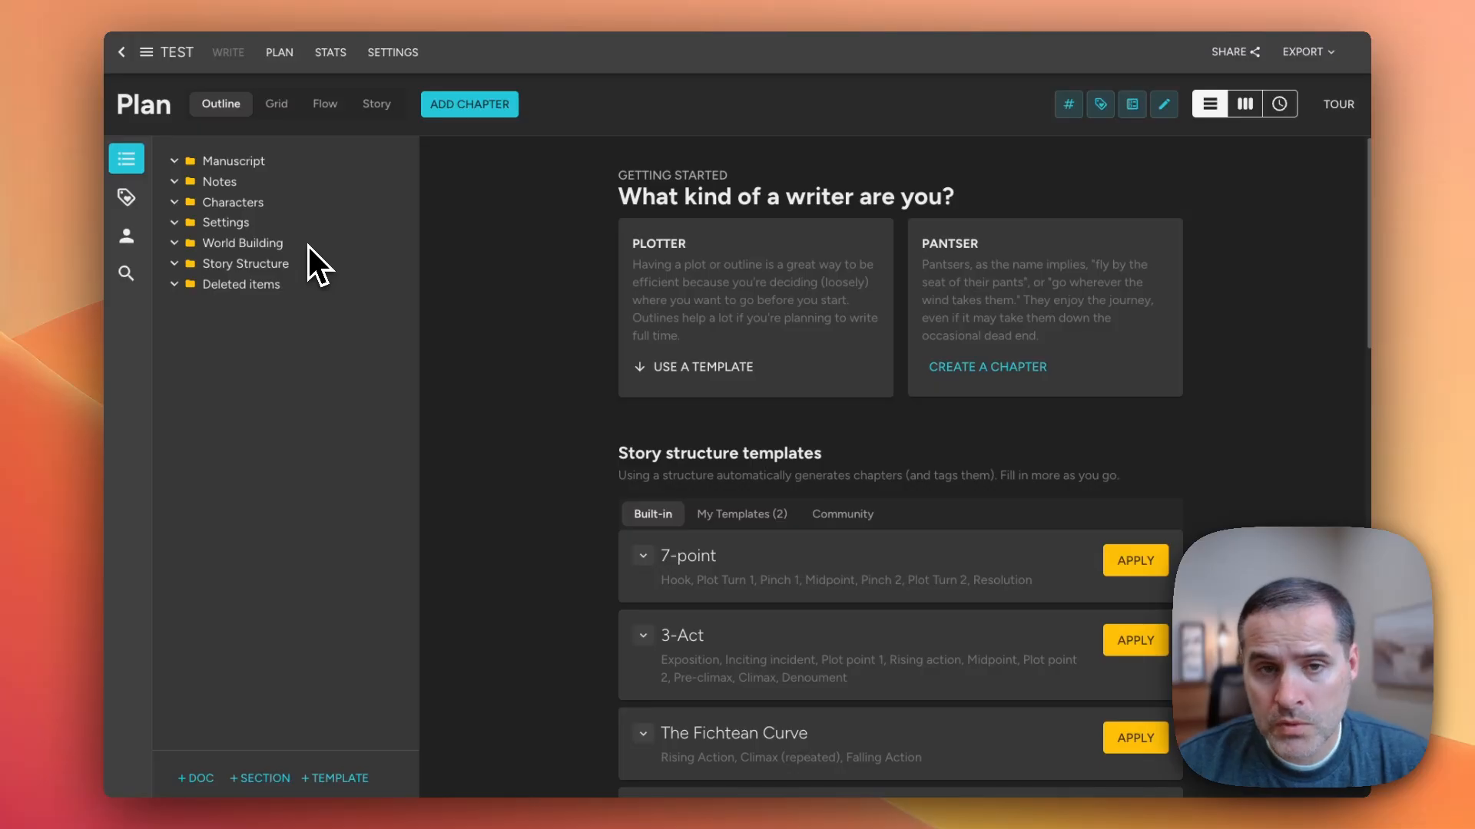
Expand The Hero's Journey story structure template to see its beats and apply it to the project
scroll(849, 530, down, 5)
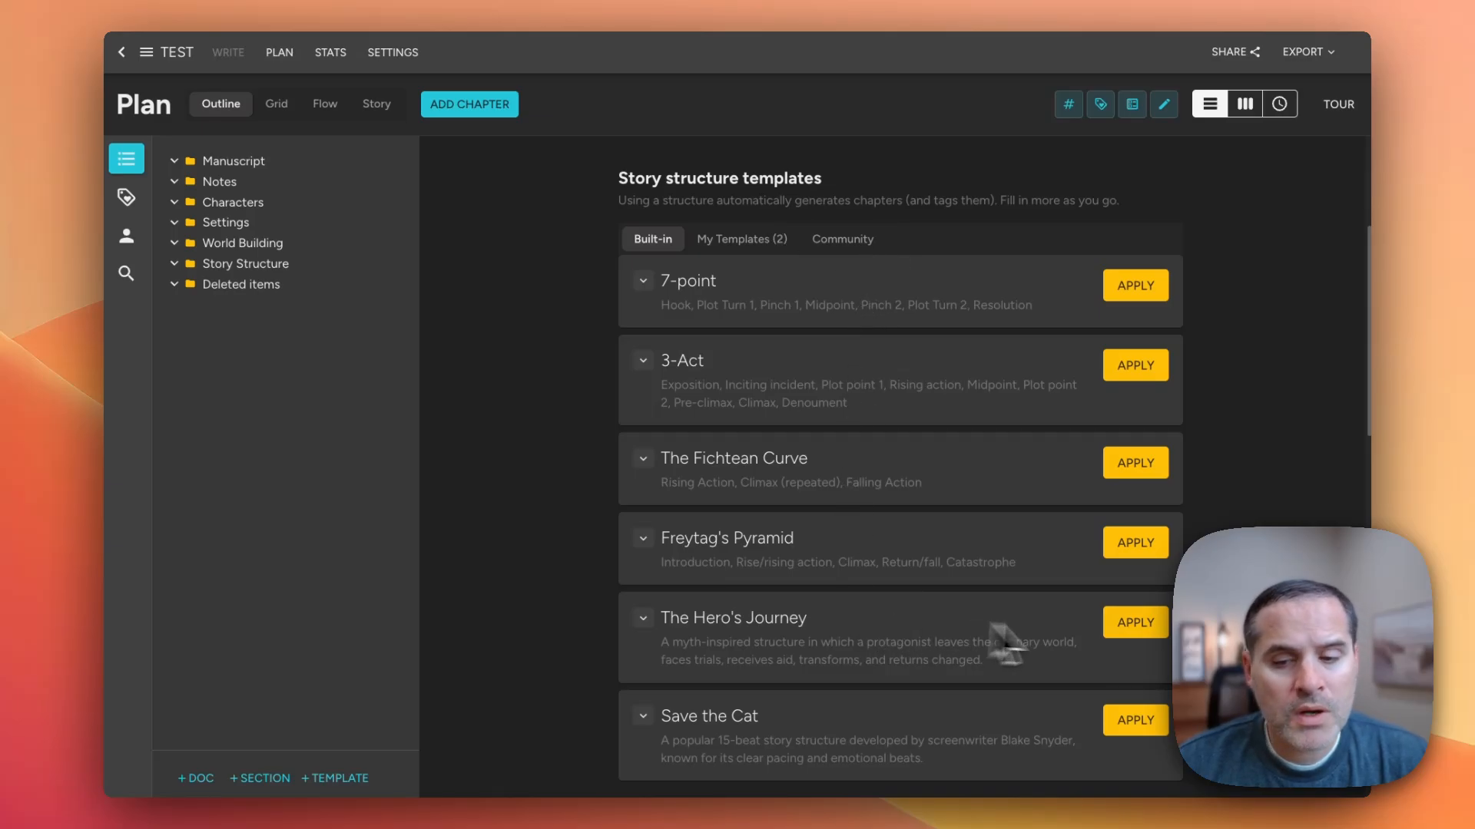
scroll(570, 629, down, 5)
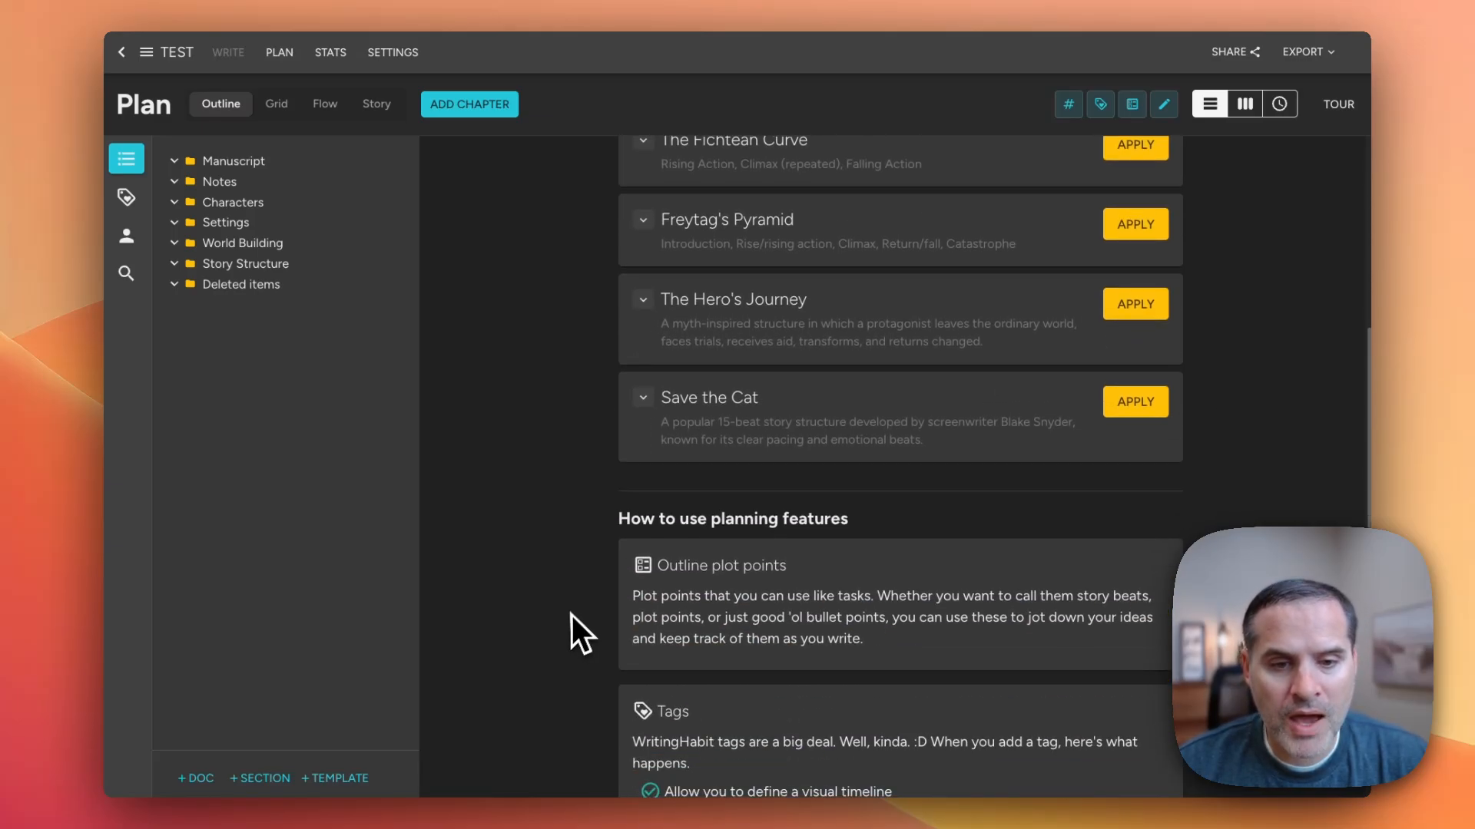
click(643, 289)
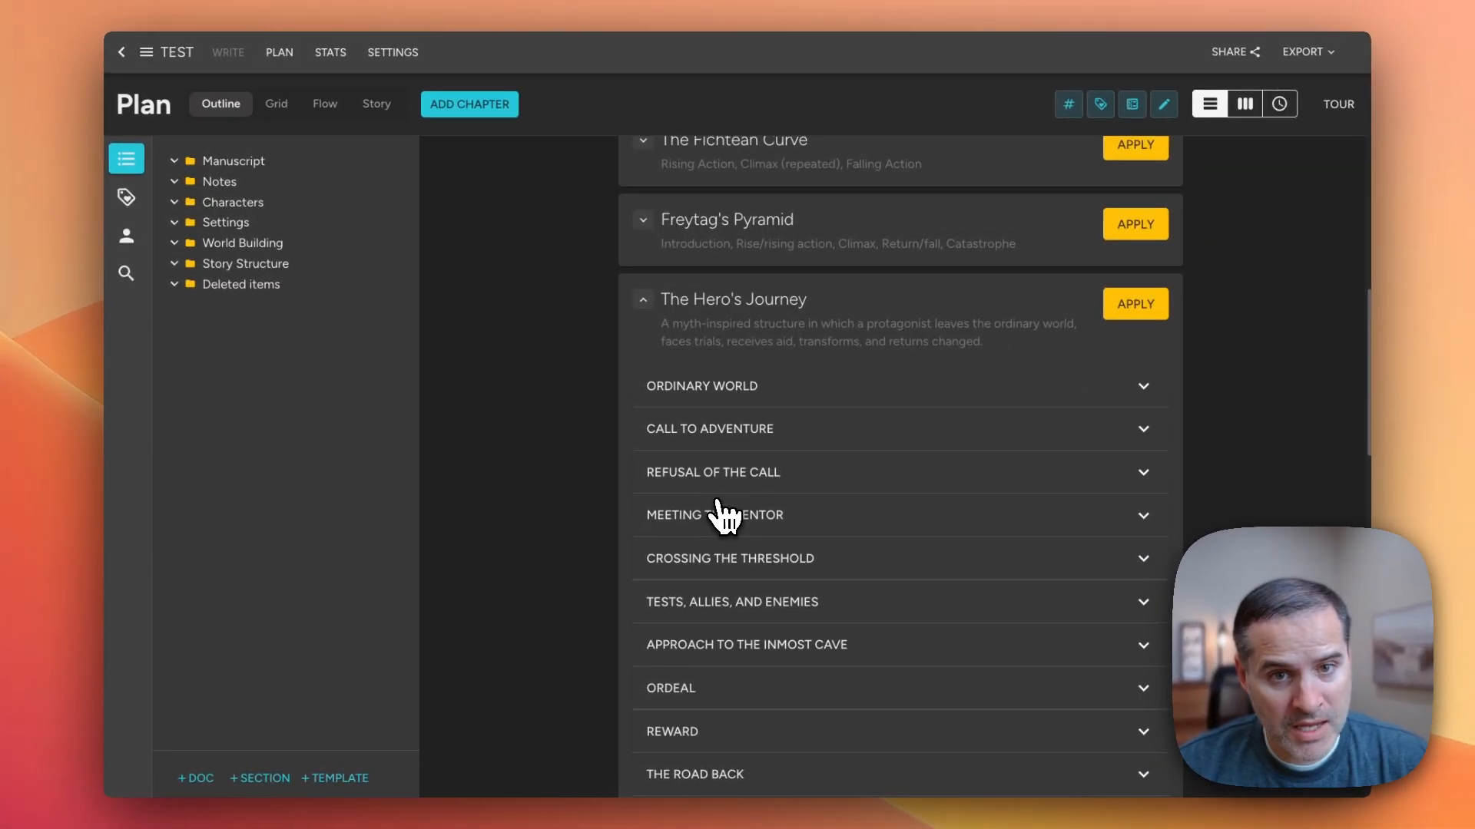
click(1130, 311)
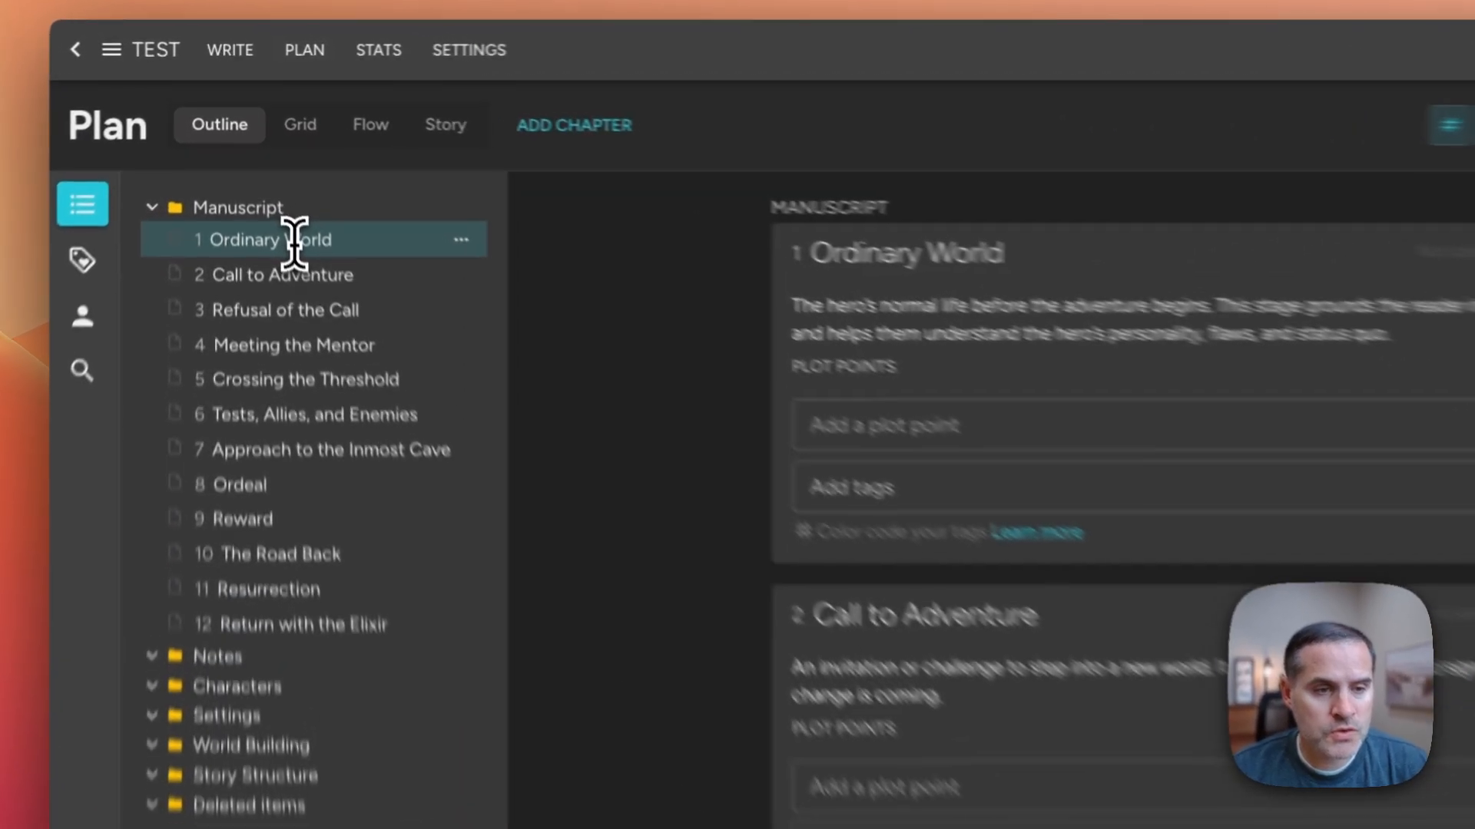
Add a document after Ordinary World in the manuscript and name it Chapter 2
right_click(294, 244)
click(352, 275)
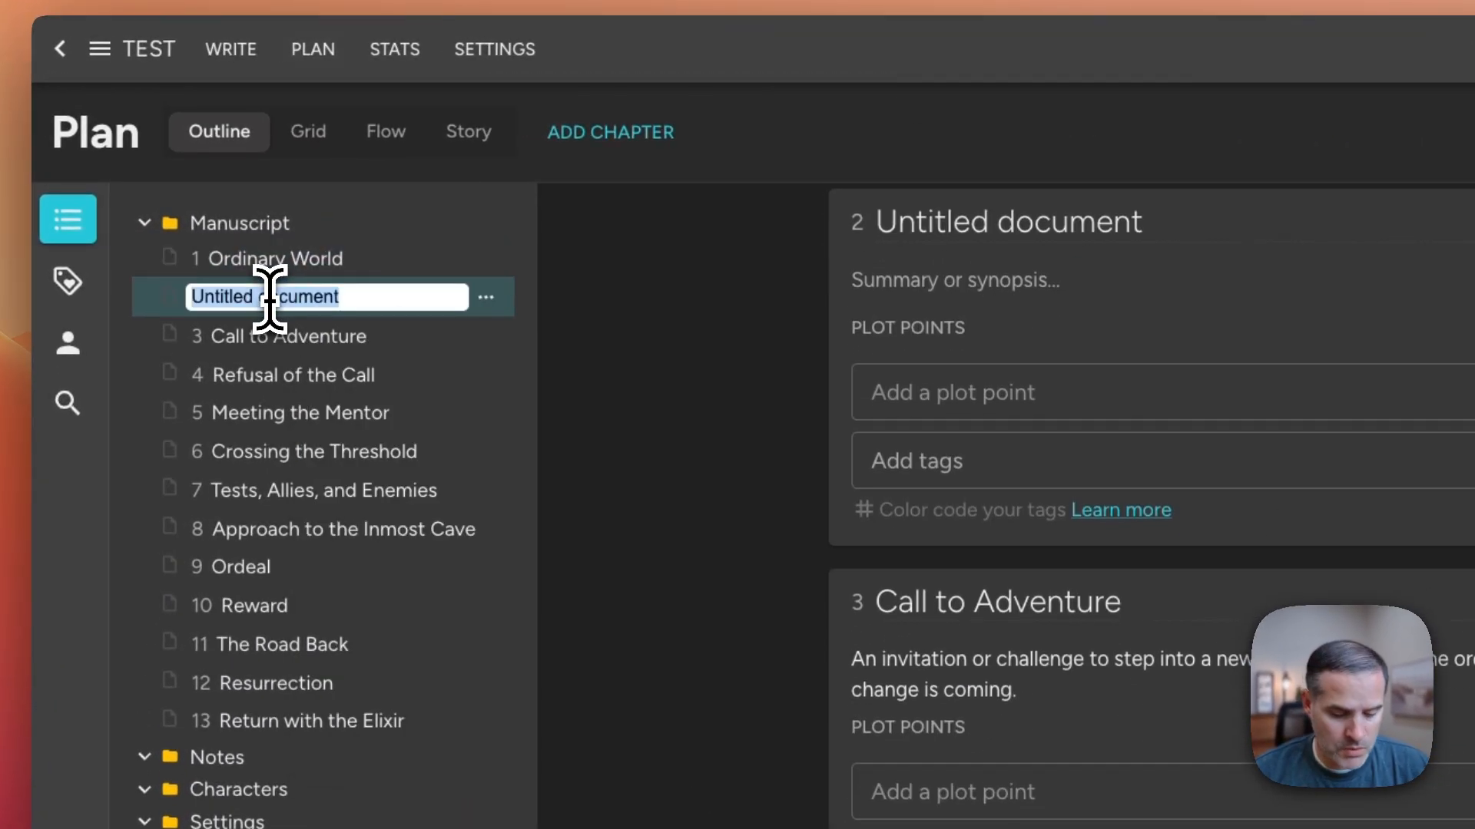
text(Chapter 2)
key(Return)
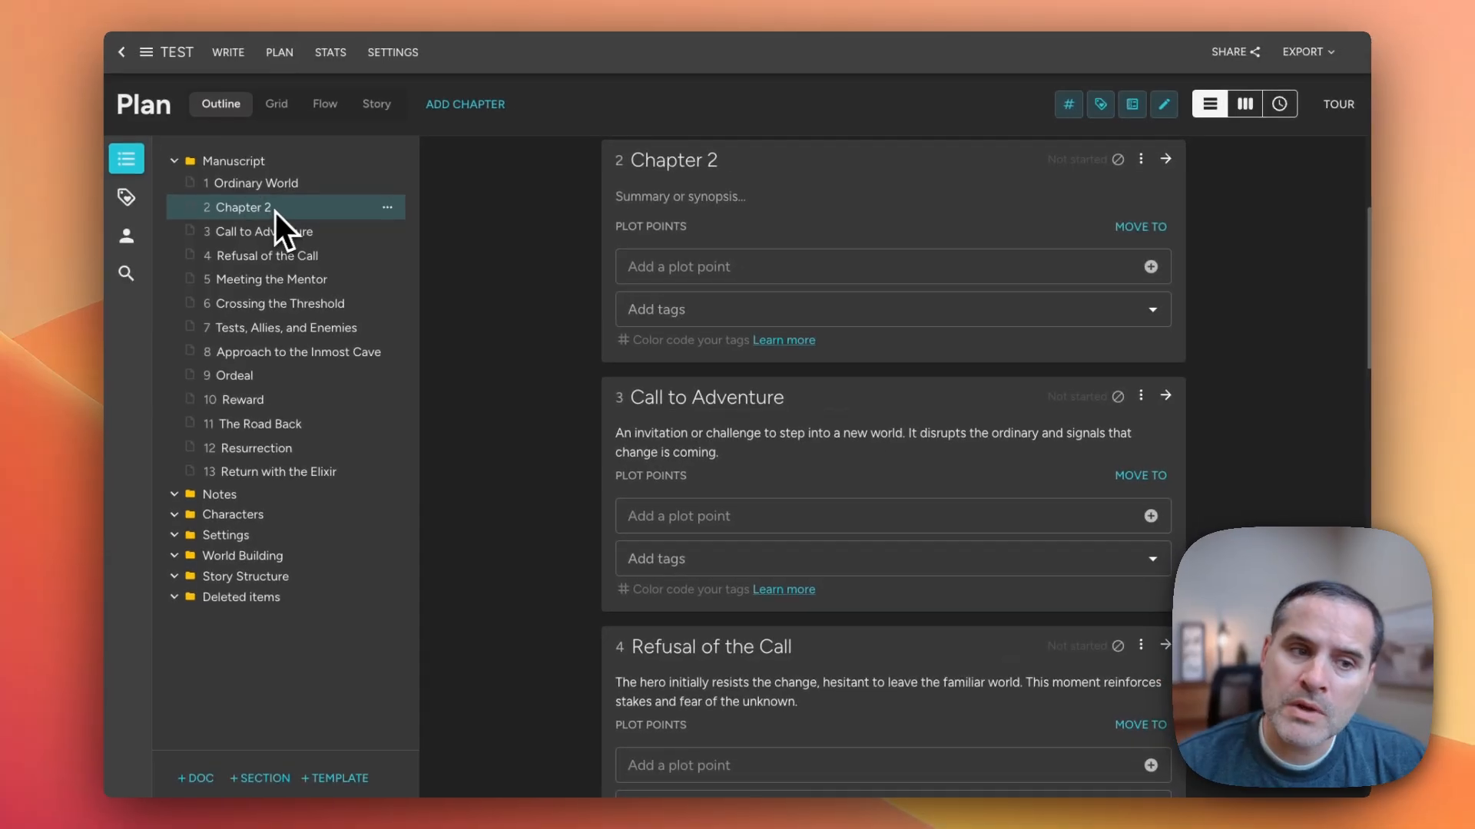
Add a document named Chapter 3 after Chapter 2 in the manuscript and select it
right_click(287, 213)
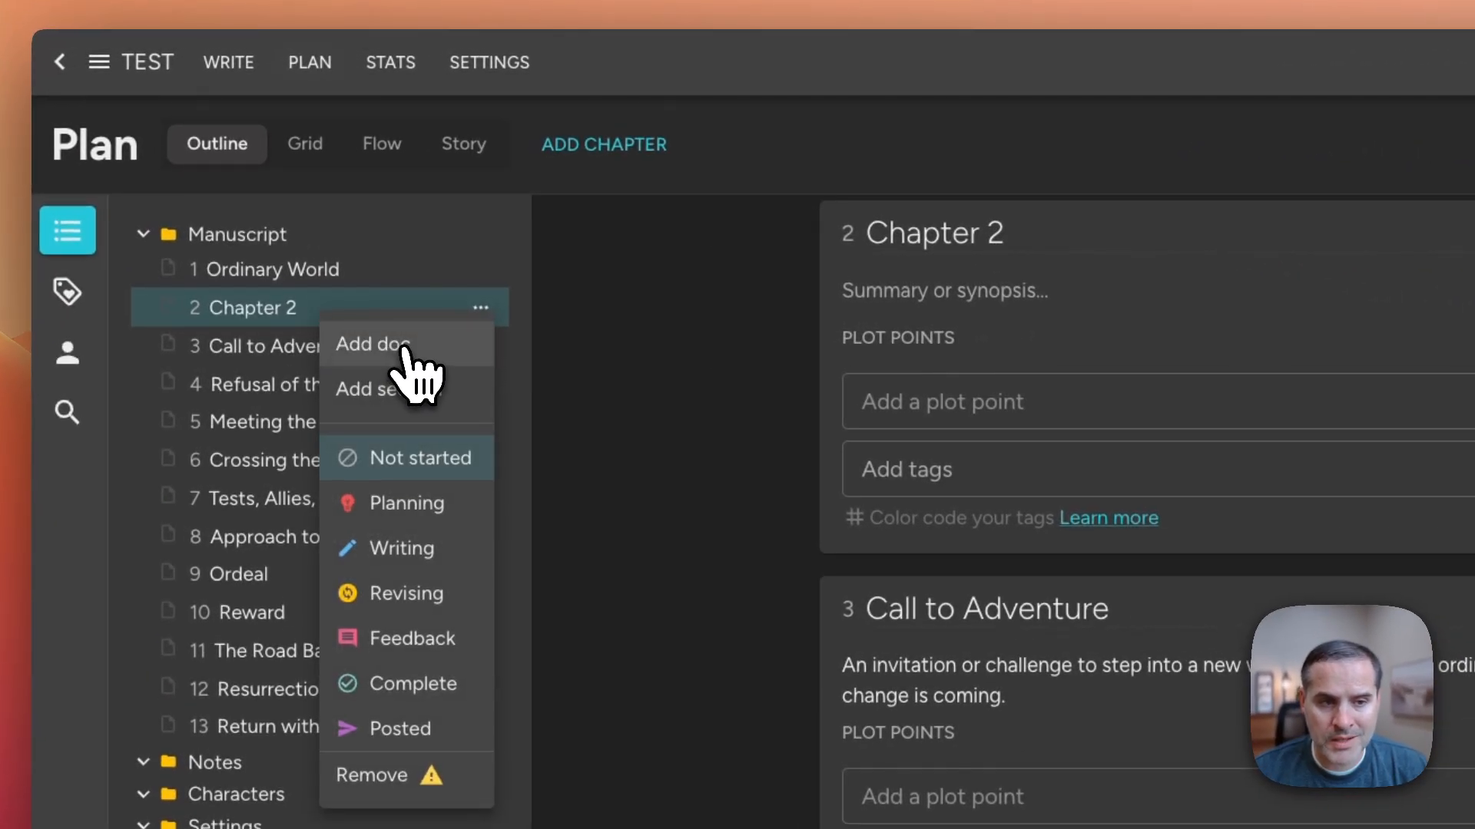
click(405, 349)
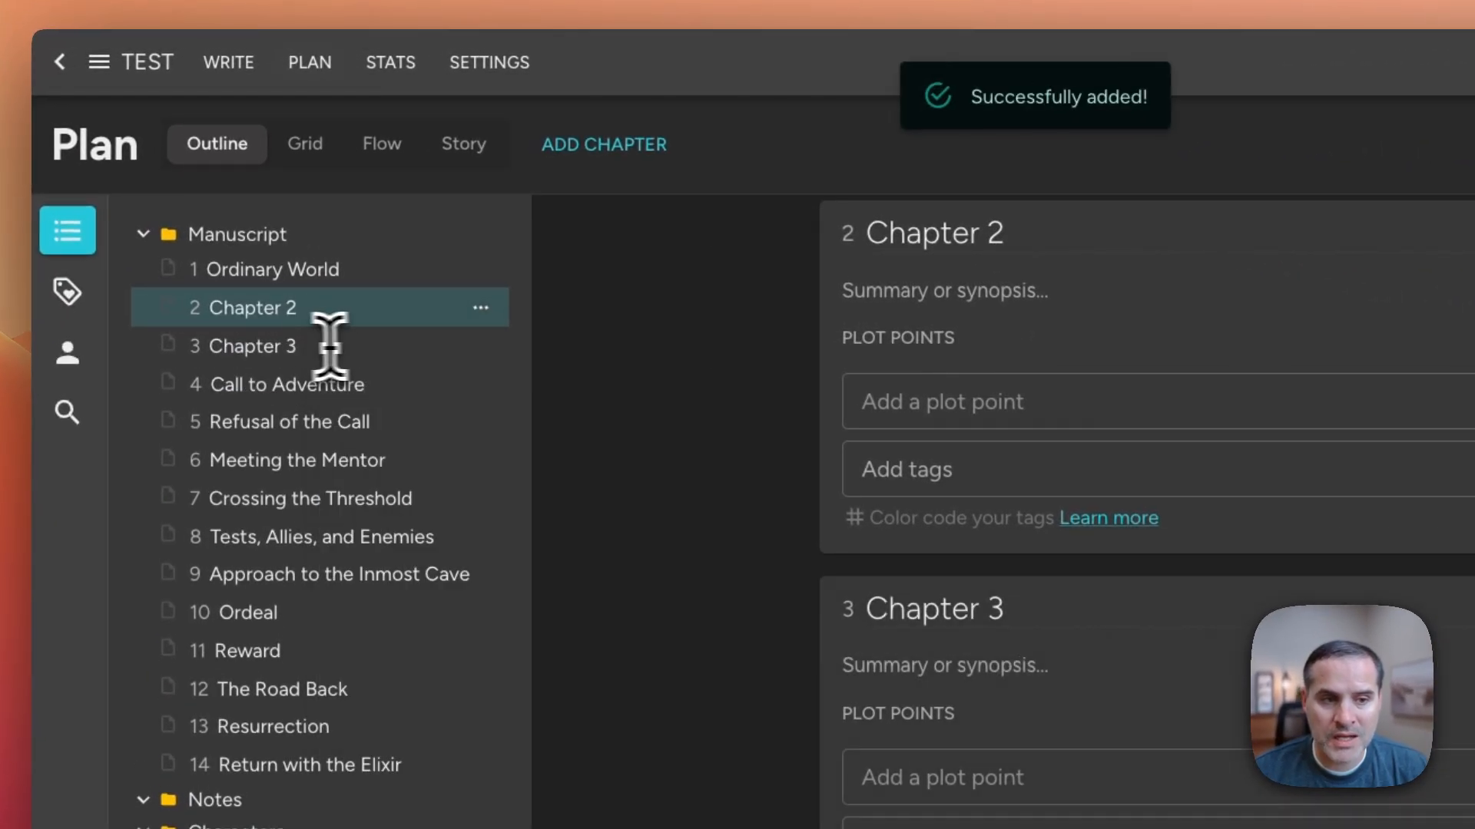
click(294, 341)
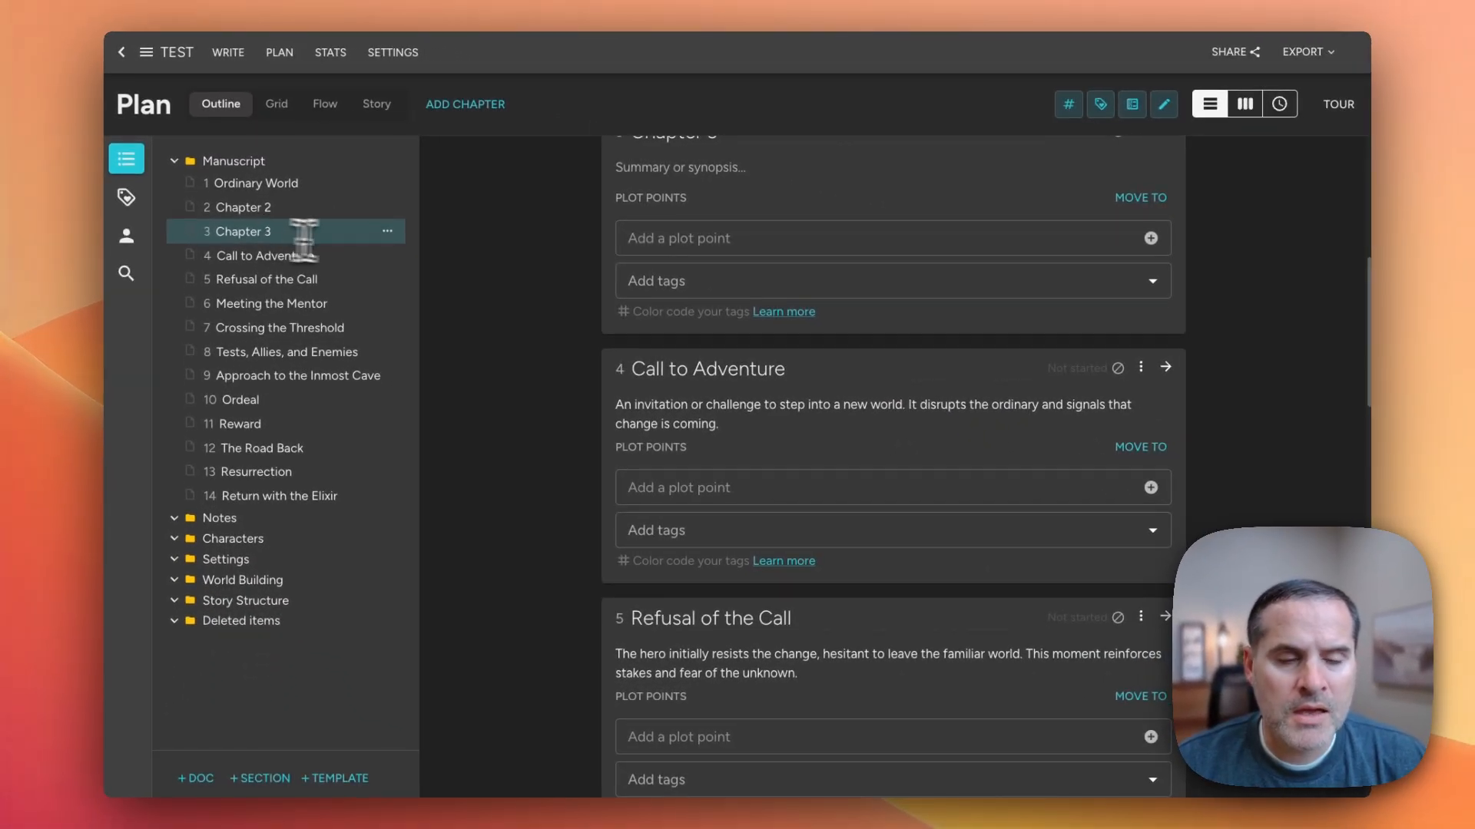
Switch the outline to the column layout and look over the summary of Ordinary World
scroll(806, 335, up, 5)
scroll(595, 224, up, 3)
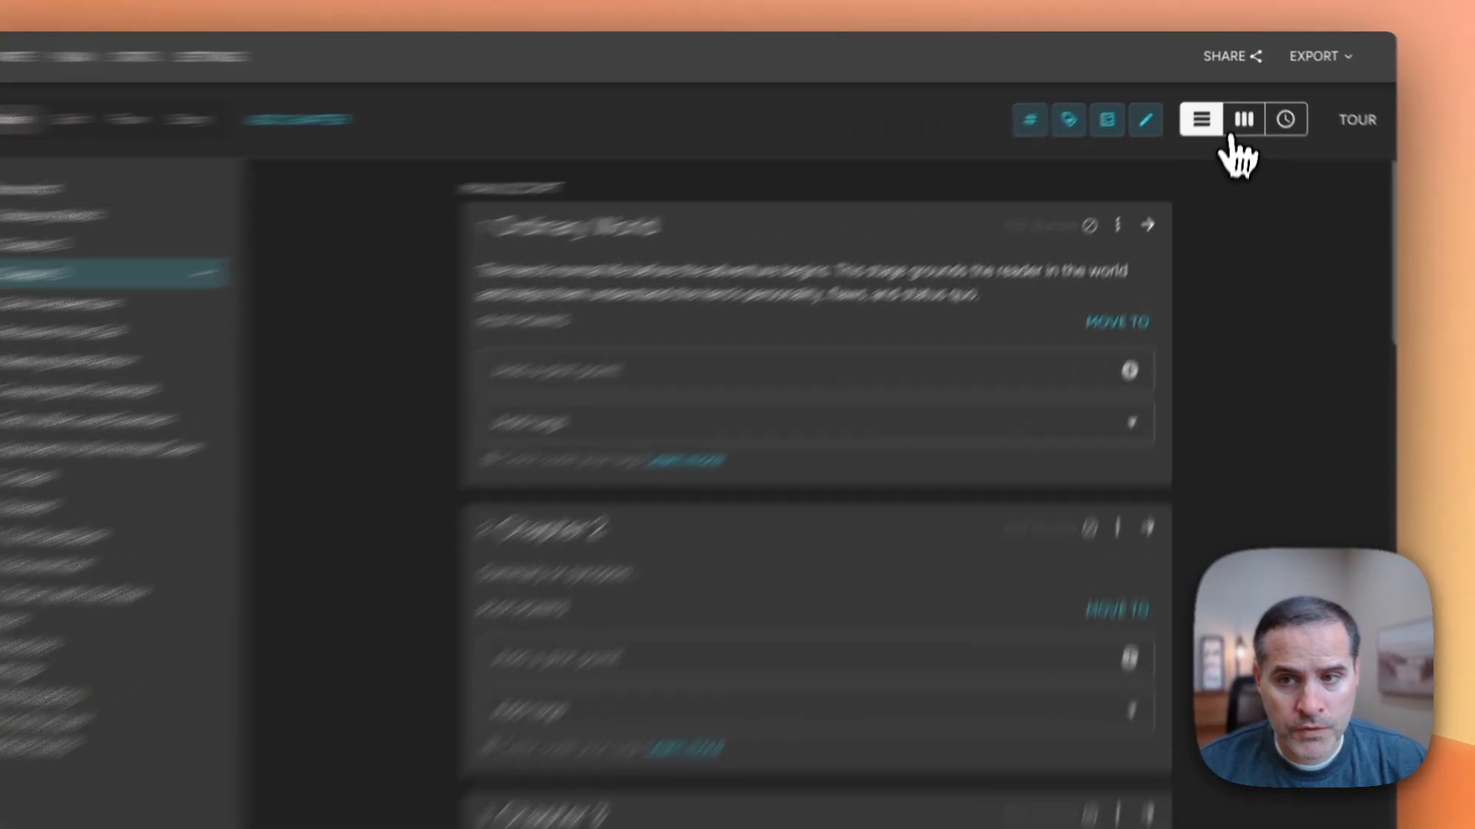
click(1242, 120)
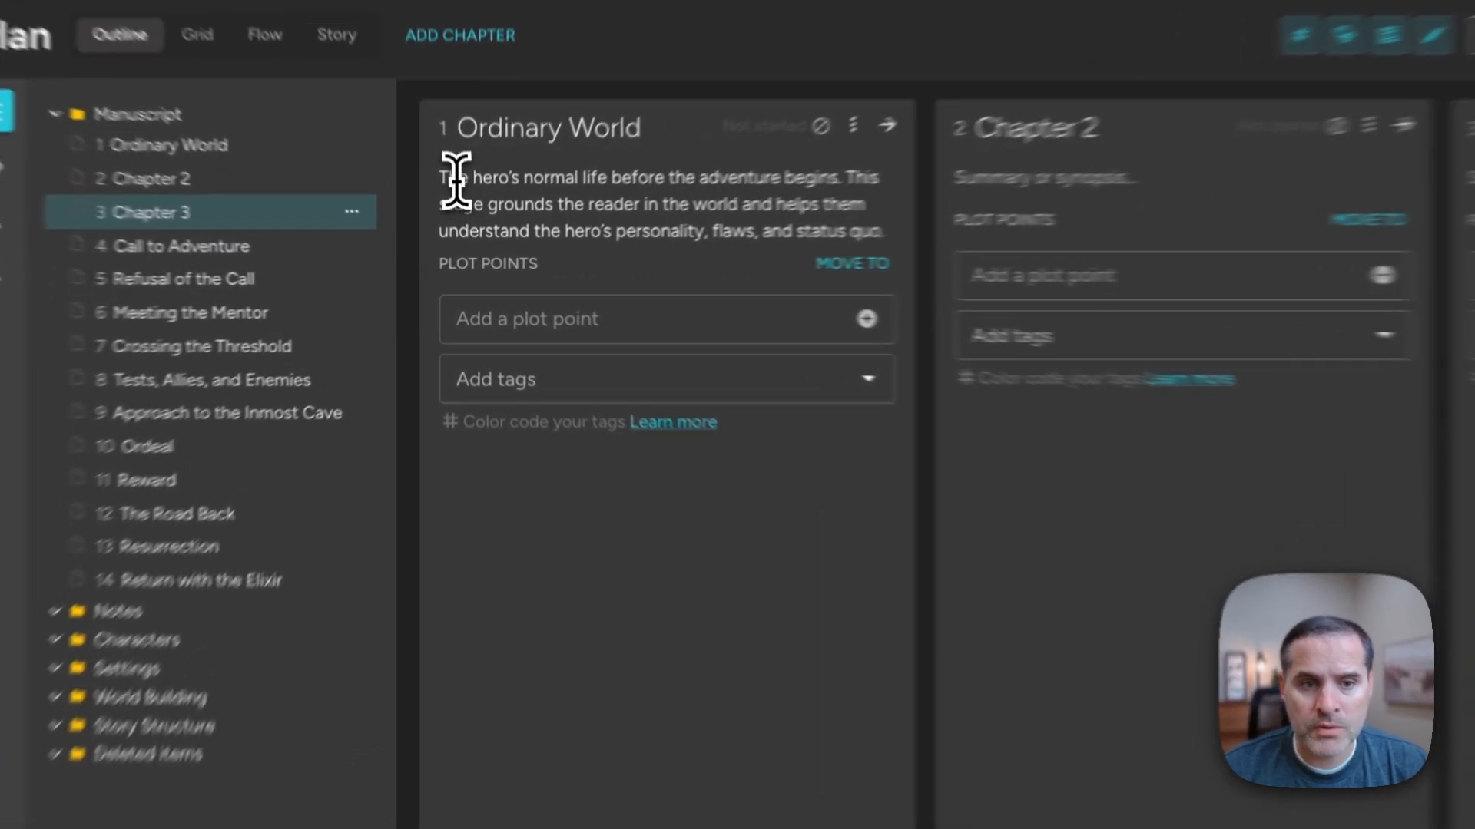
drag(464, 206, 693, 235)
click(825, 223)
Add the character tag Jed to Ordinary World using the #ch prefix
click(596, 386)
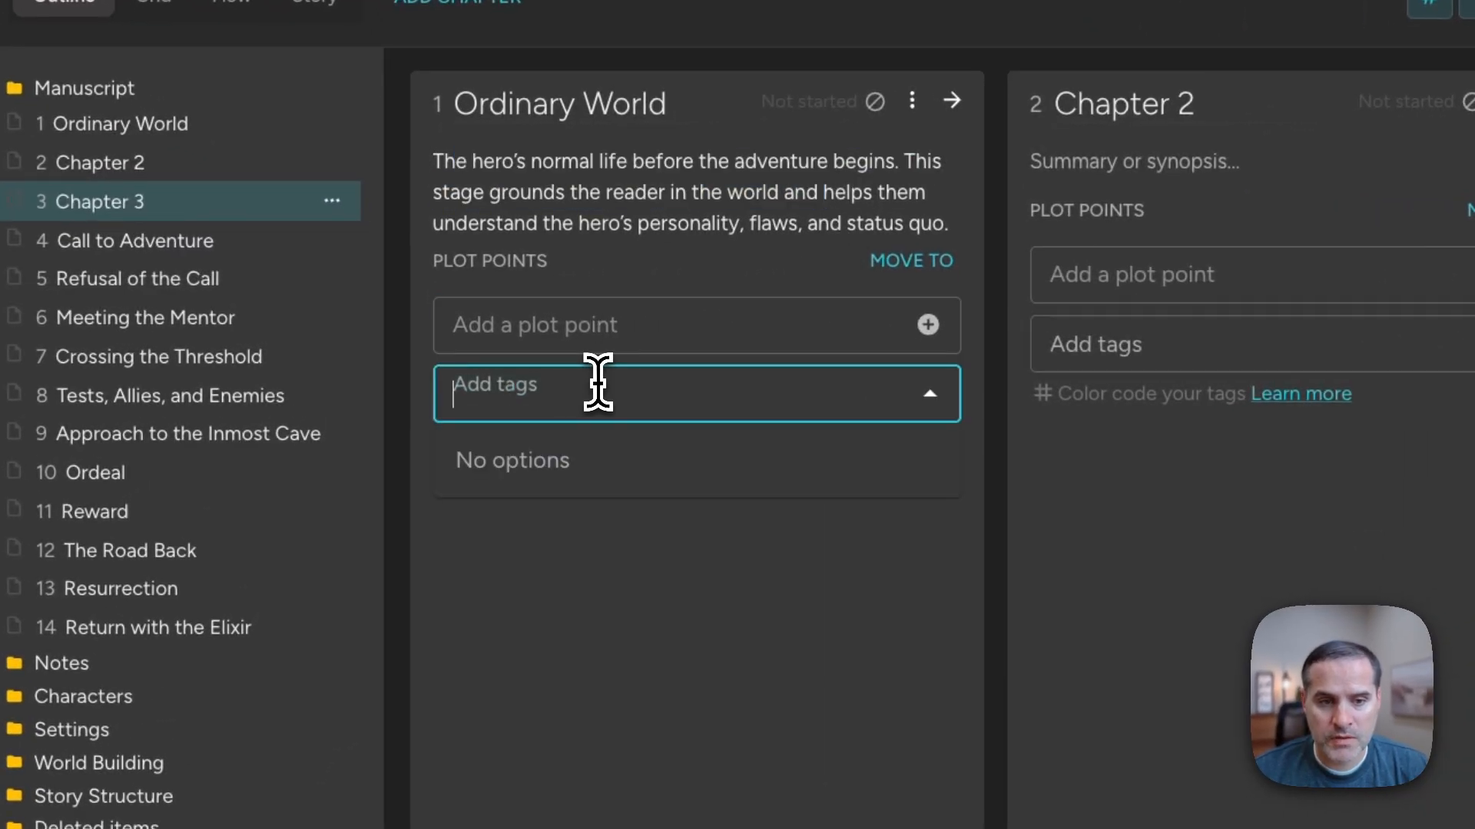
click(614, 542)
click(546, 397)
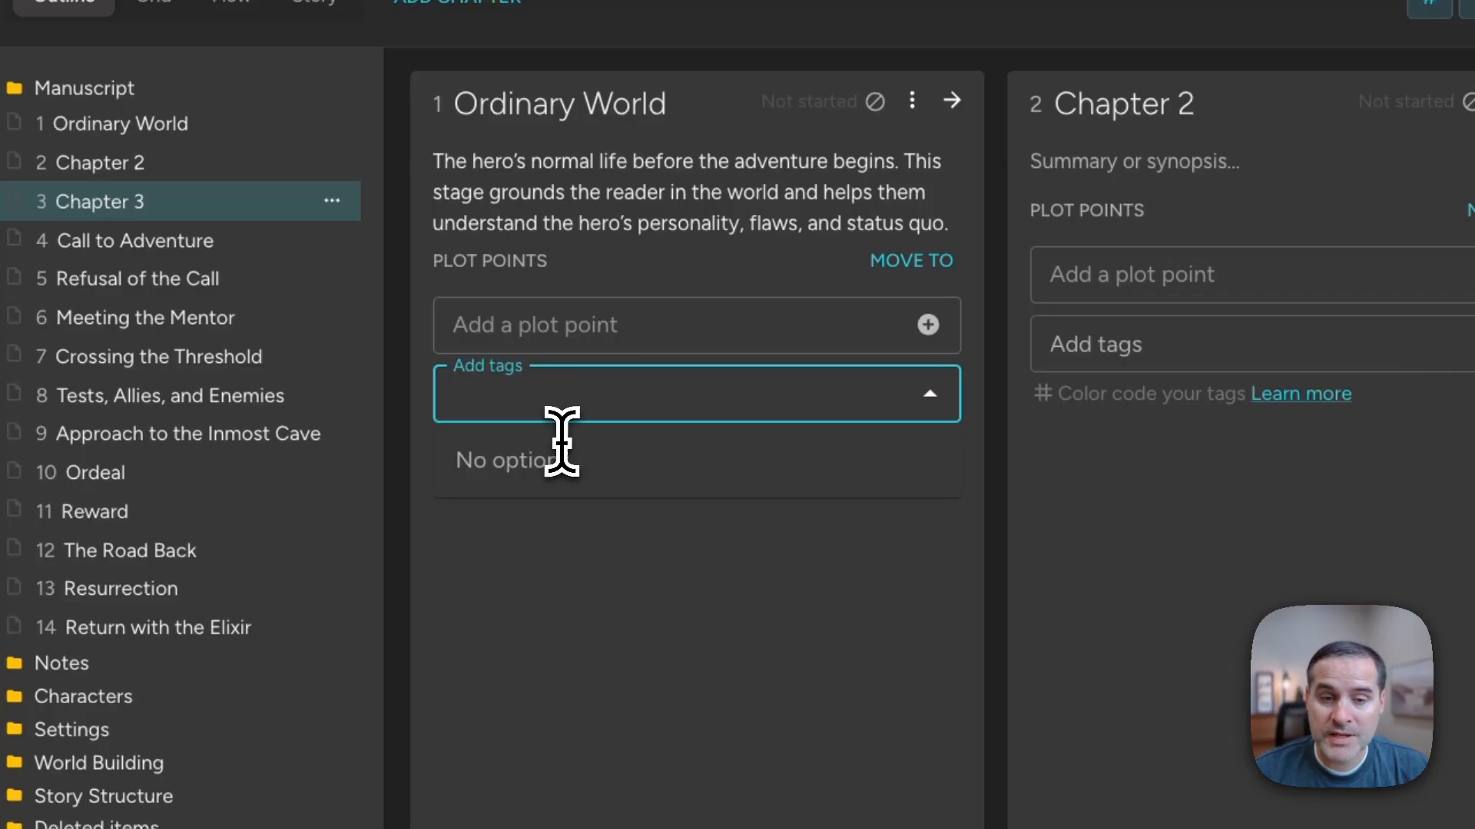
text(#)
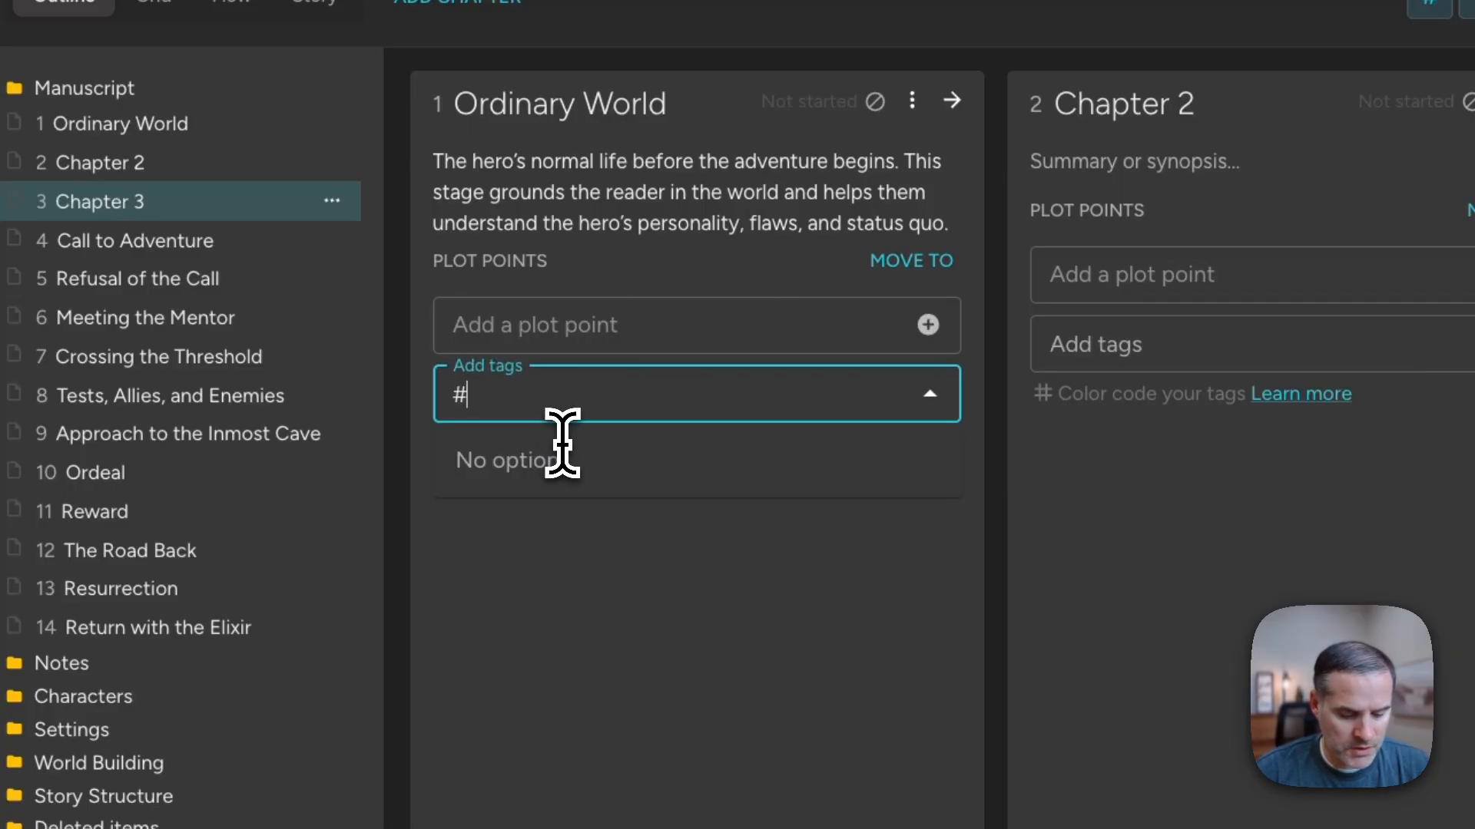
text(ch J)
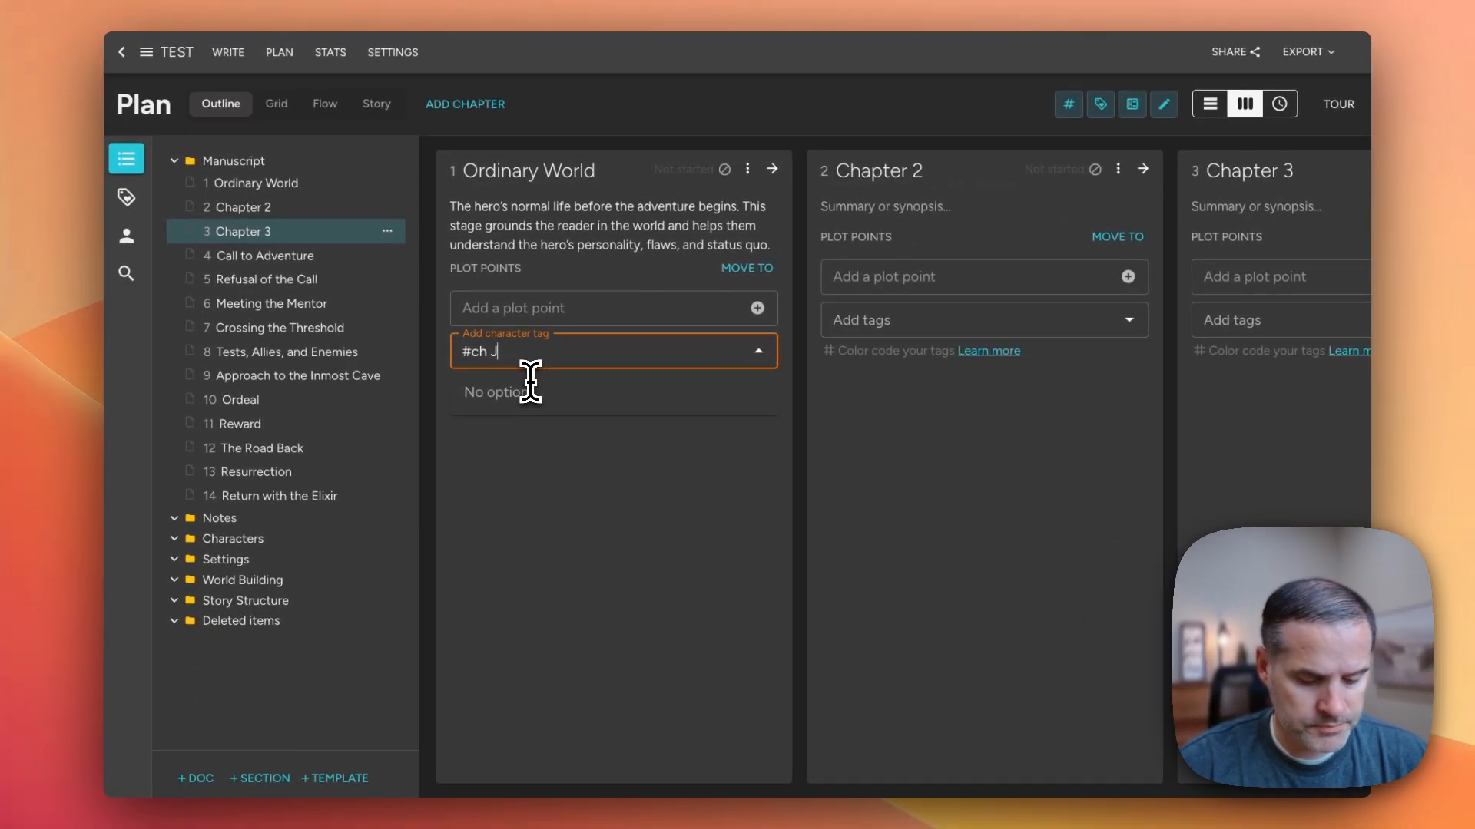
text(ed)
key(Return)
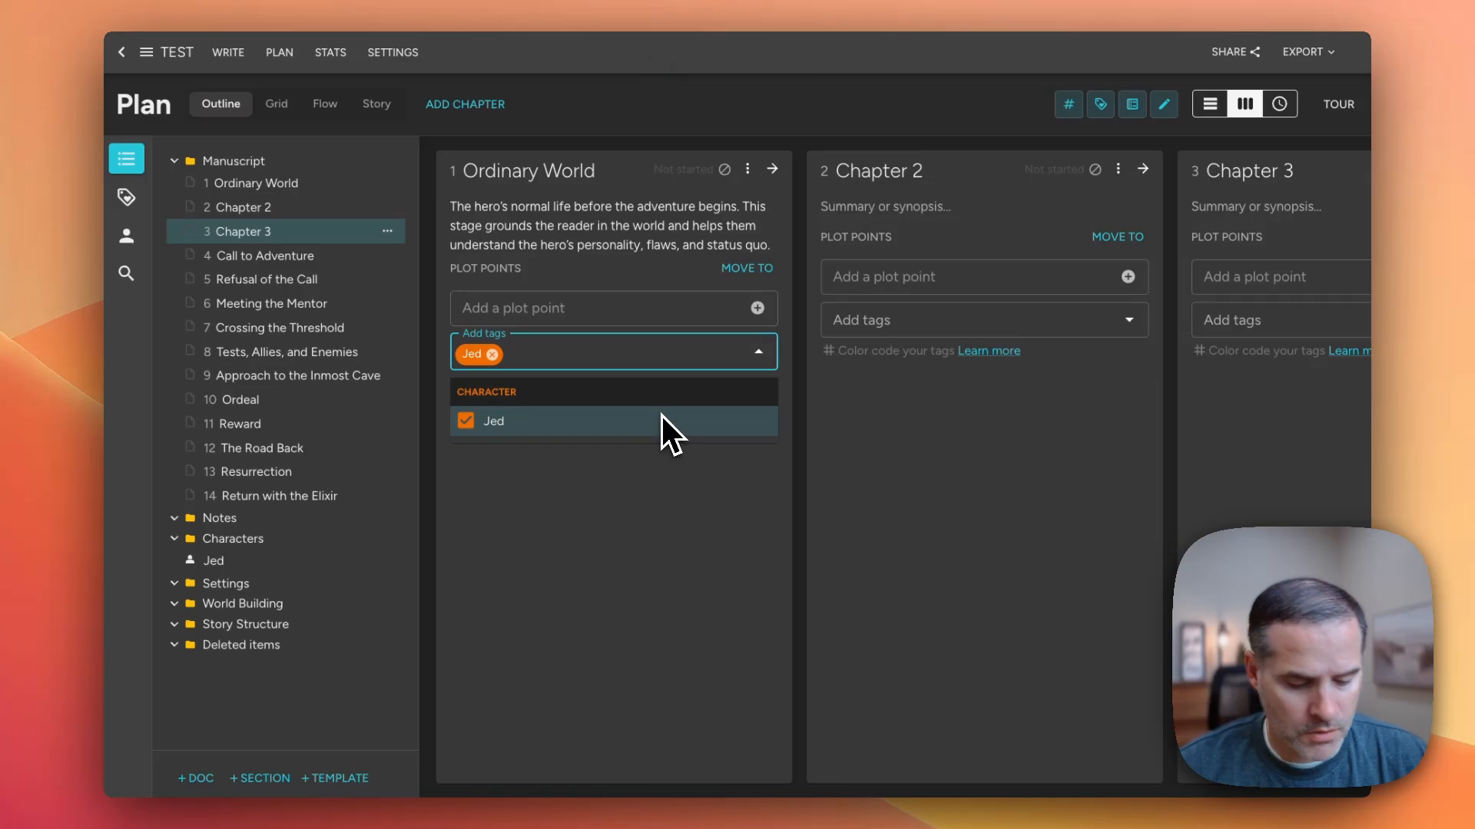
Add the point-of-view tag Jenn to Ordinary World using the #p prefix
text(#p Jenn)
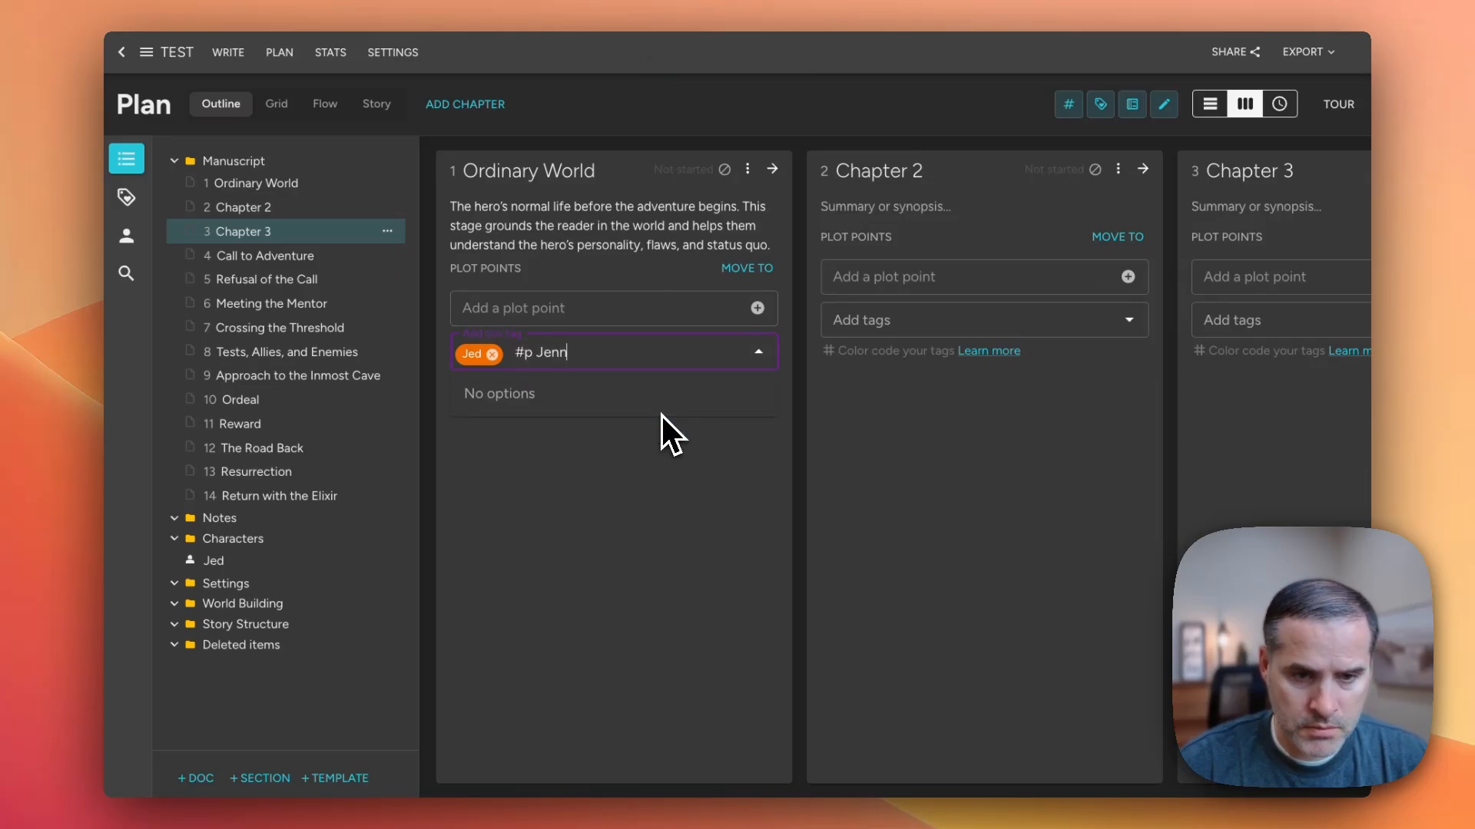
key(Return)
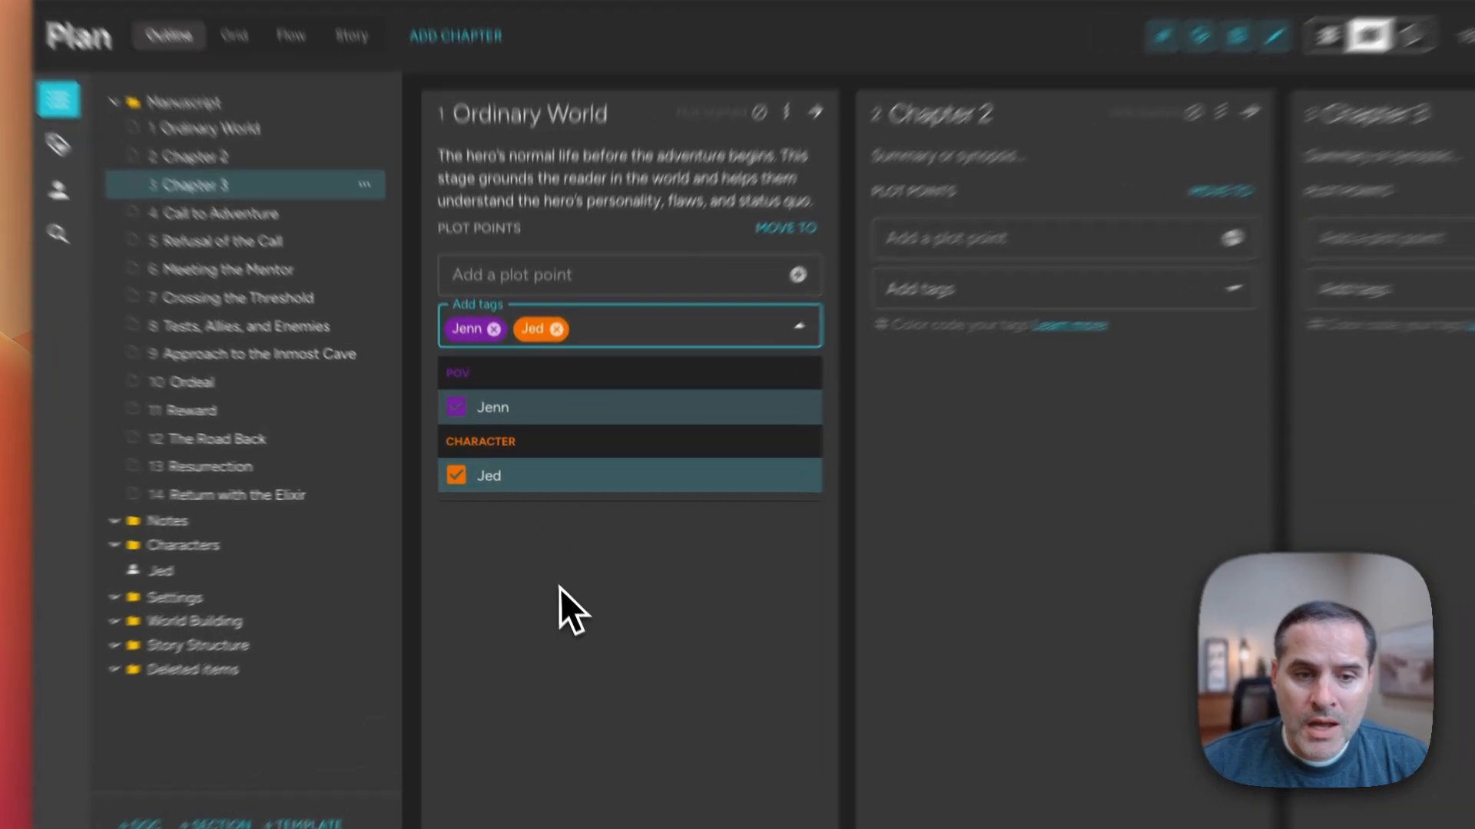
click(556, 598)
Assign the existing point-of-view tag Jenn to both Chapter 2 and Chapter 3
mouse_move(666, 340)
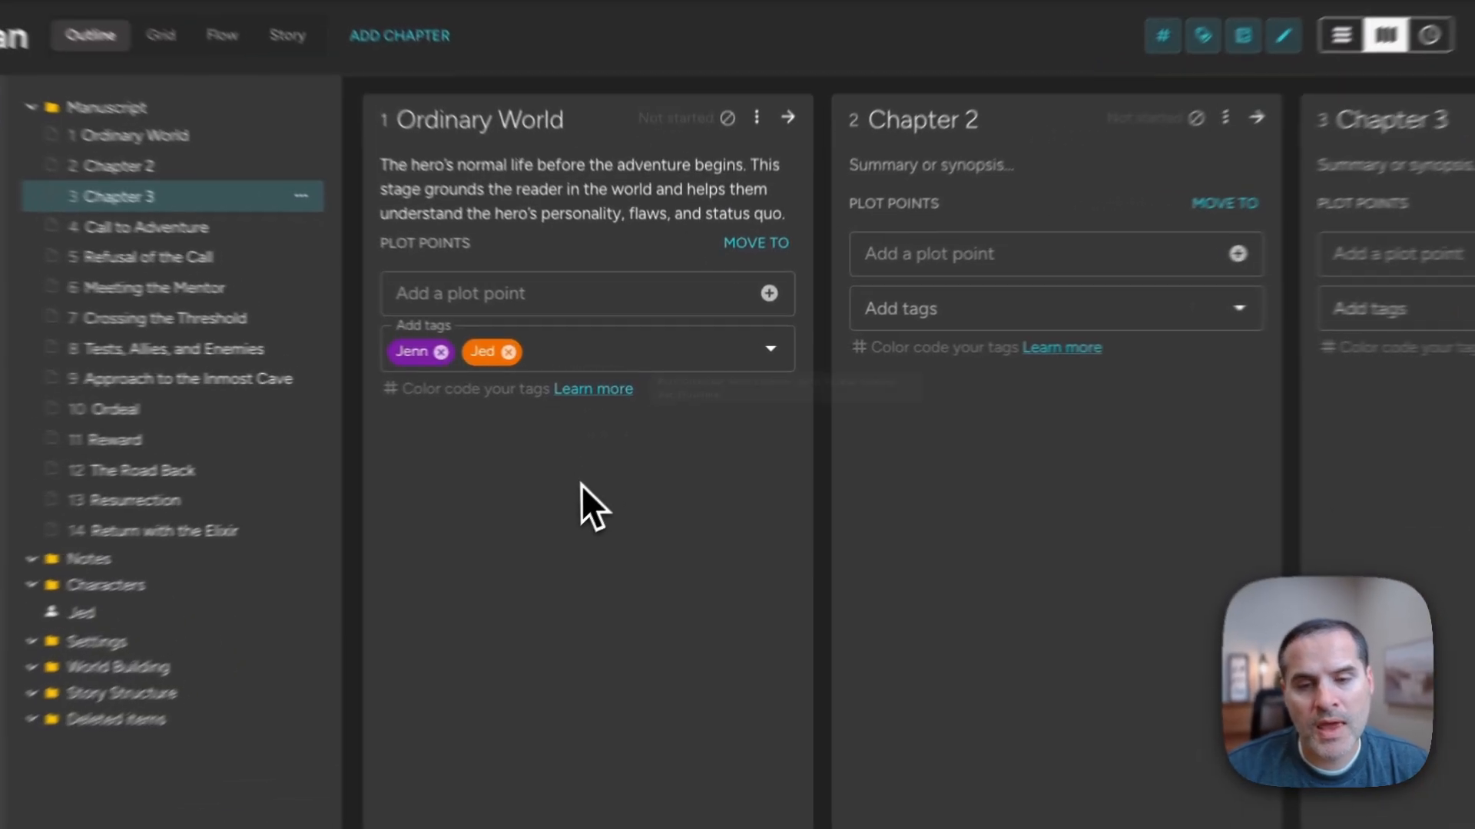
click(1034, 315)
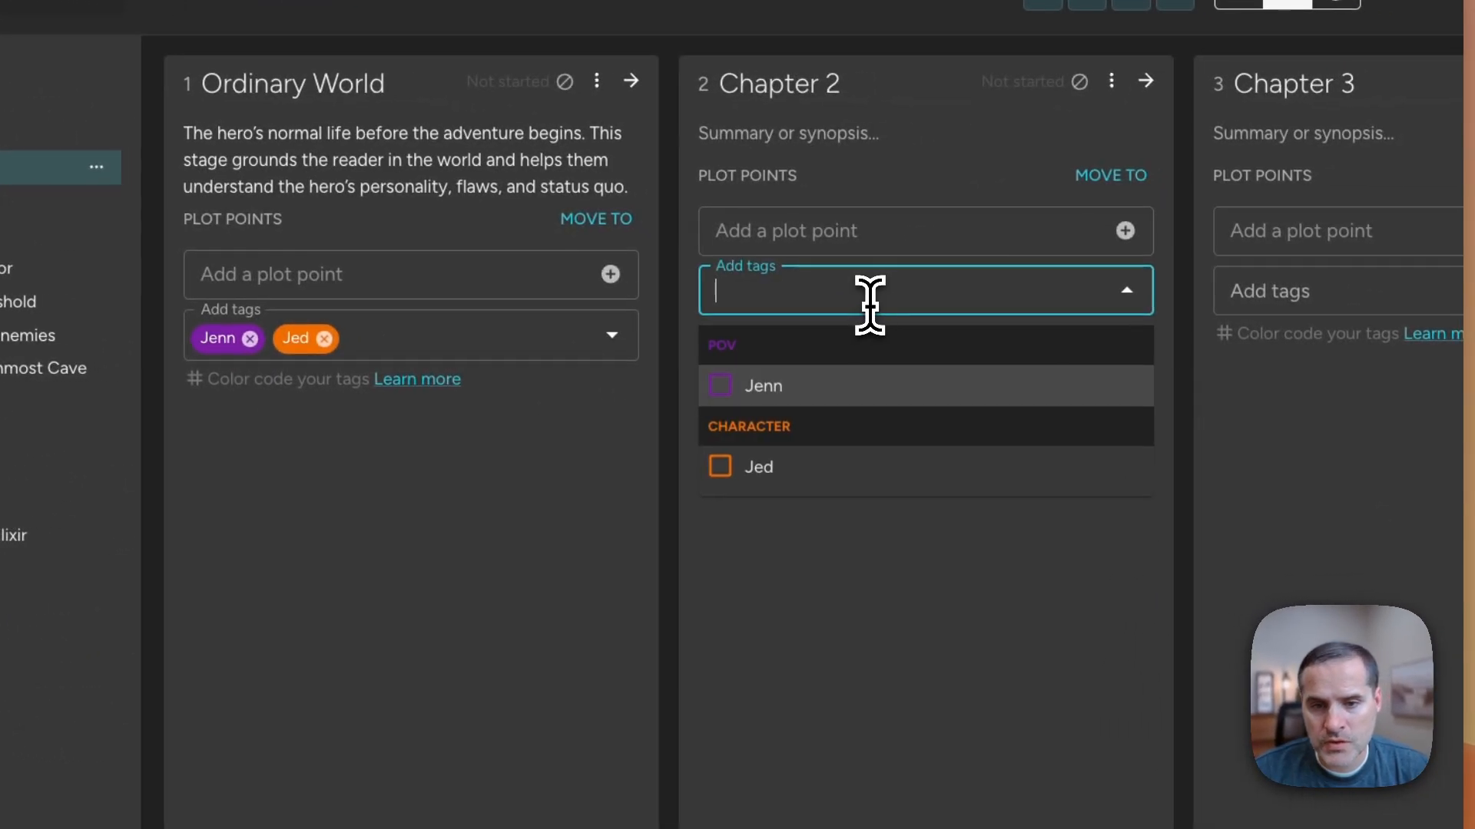
click(972, 405)
click(1278, 289)
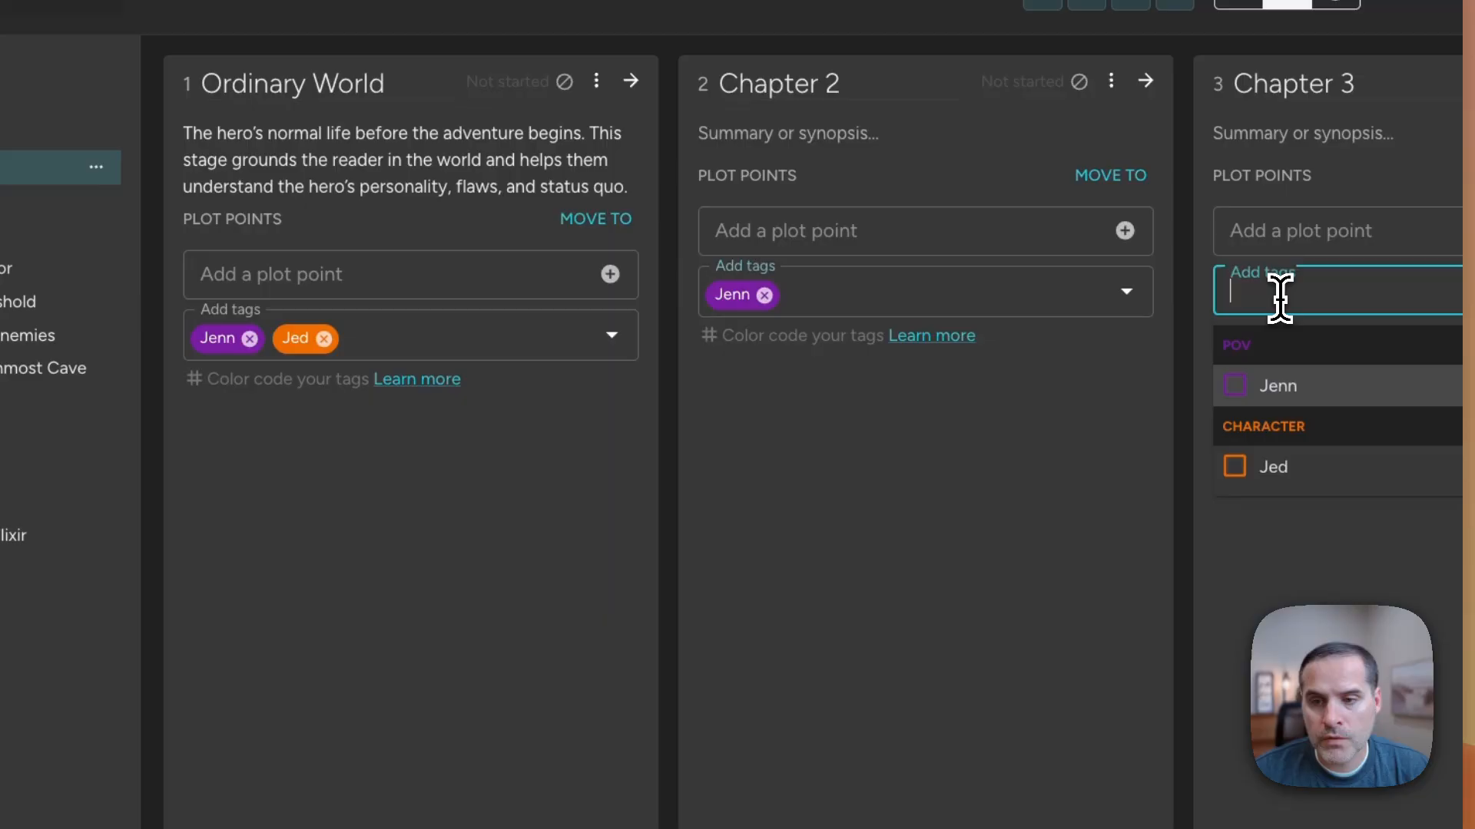
click(1277, 392)
click(999, 564)
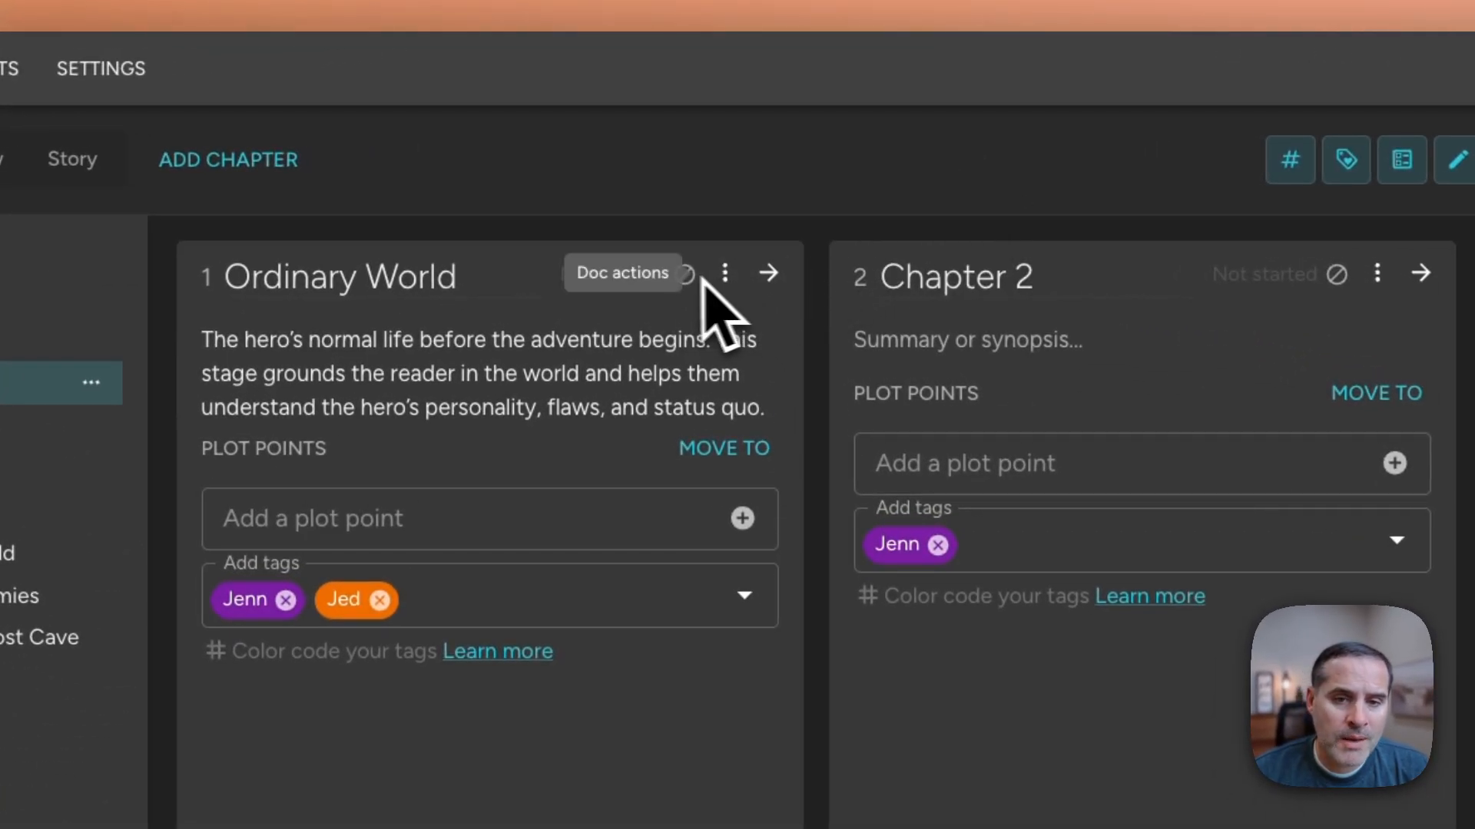
Set the status of Ordinary World to Writing and look through its available document actions
click(617, 274)
click(619, 430)
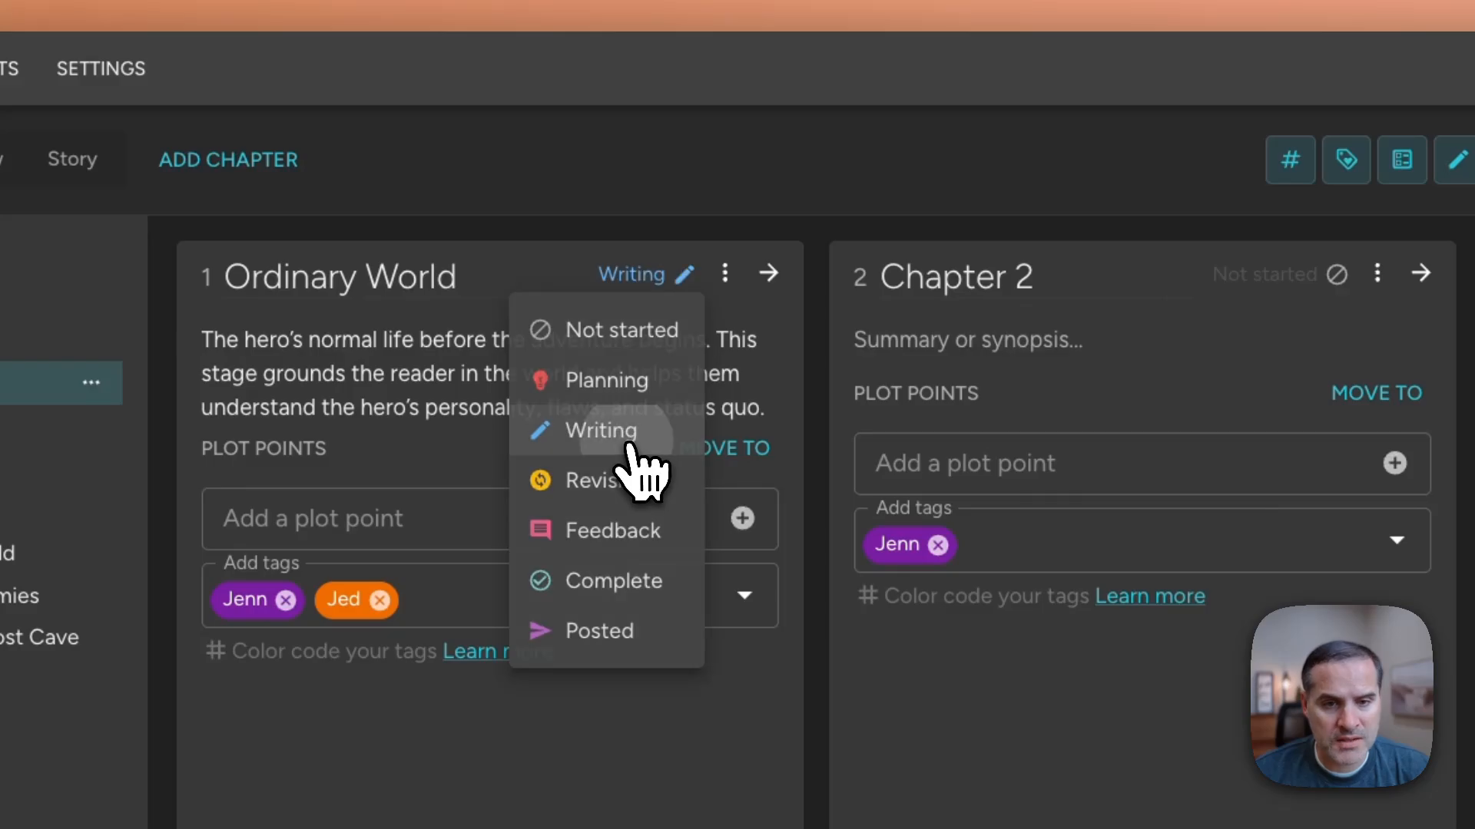
click(725, 275)
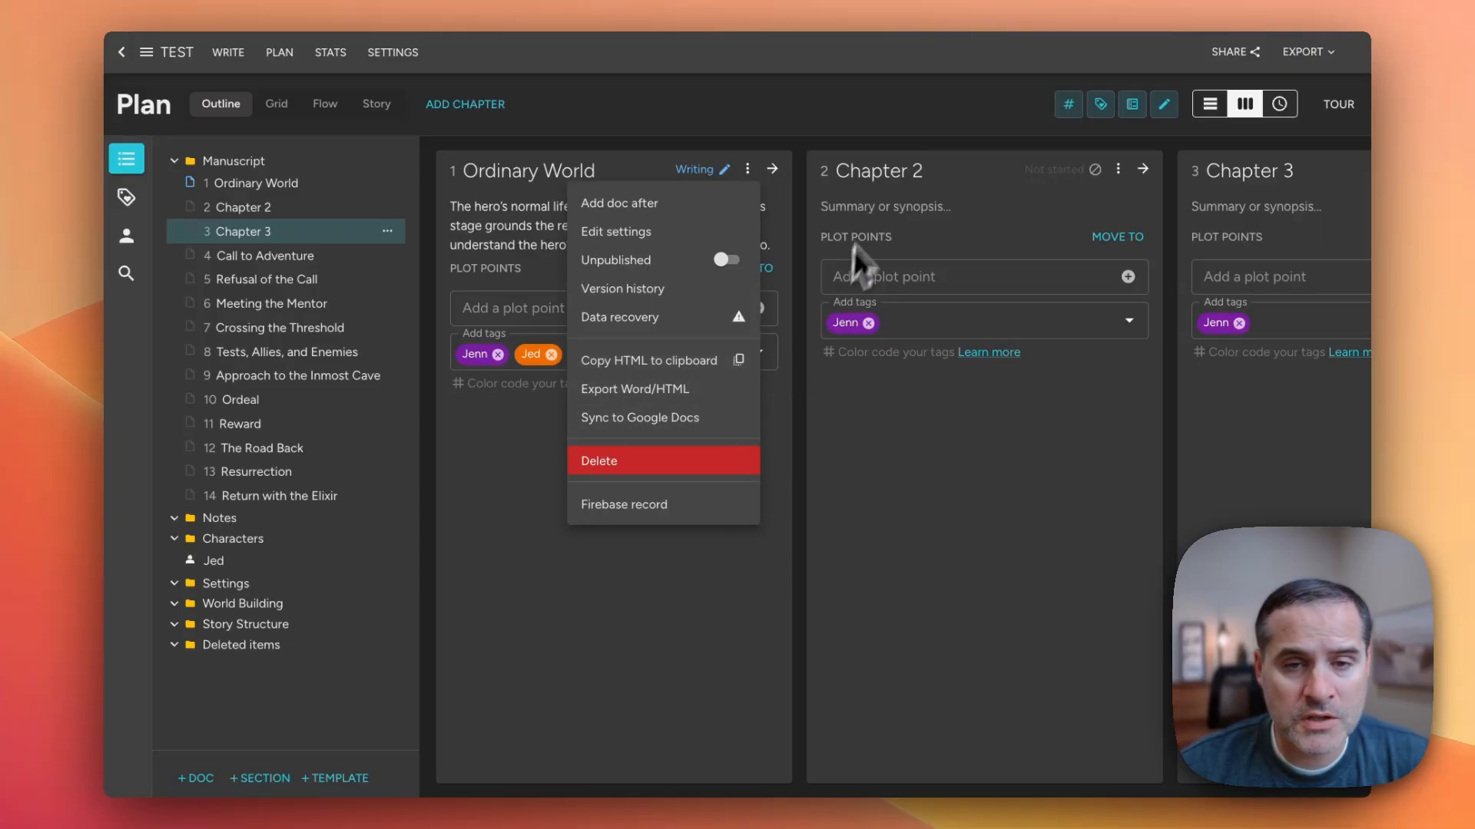
click(911, 123)
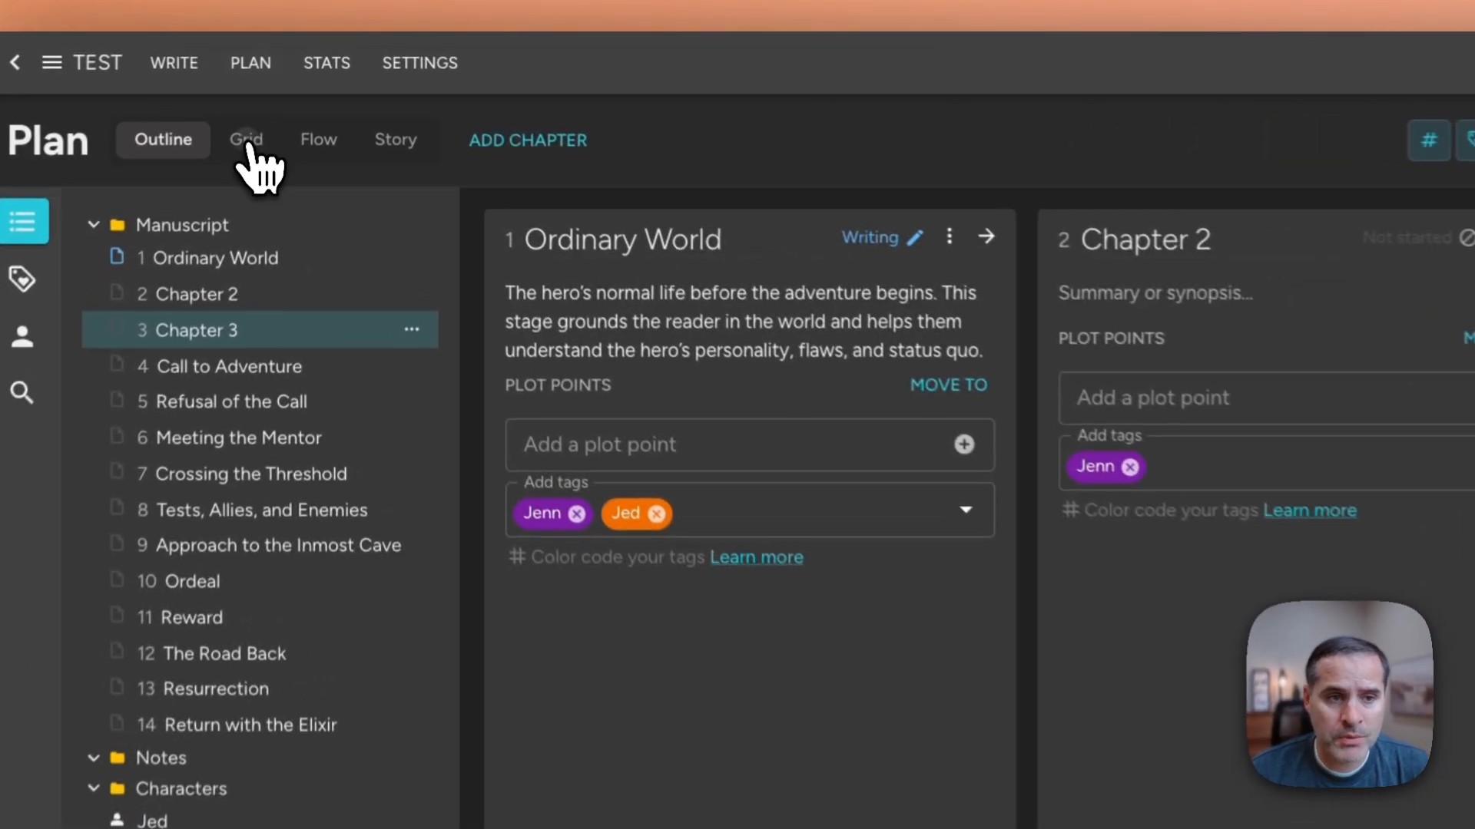
Switch the plan from the outline to the Grid view
click(278, 106)
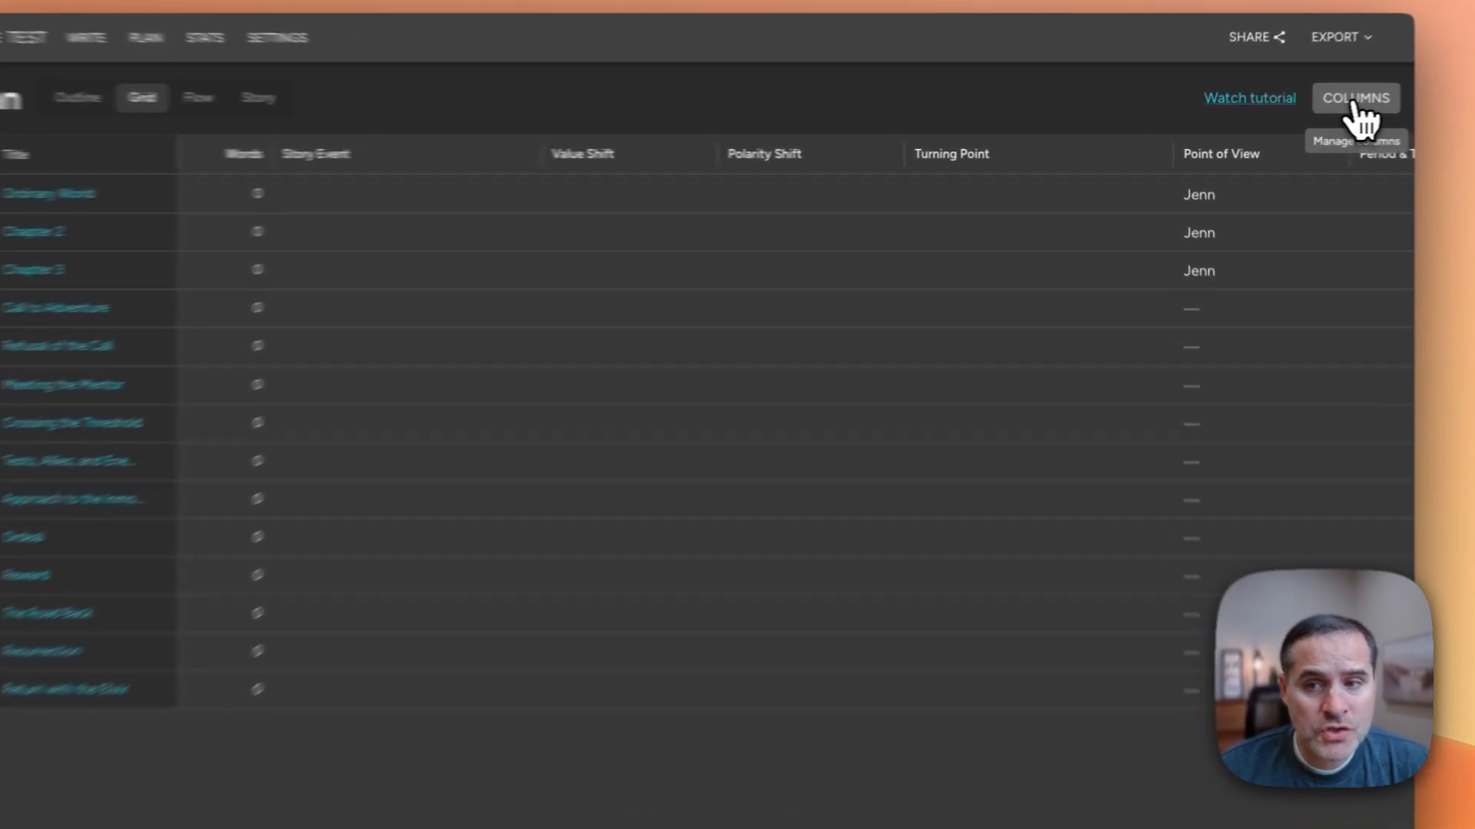
Reorder the grid columns so that Goal, Conflict, Disaster / Decision and Pillar Duties directly follow Words
click(1318, 105)
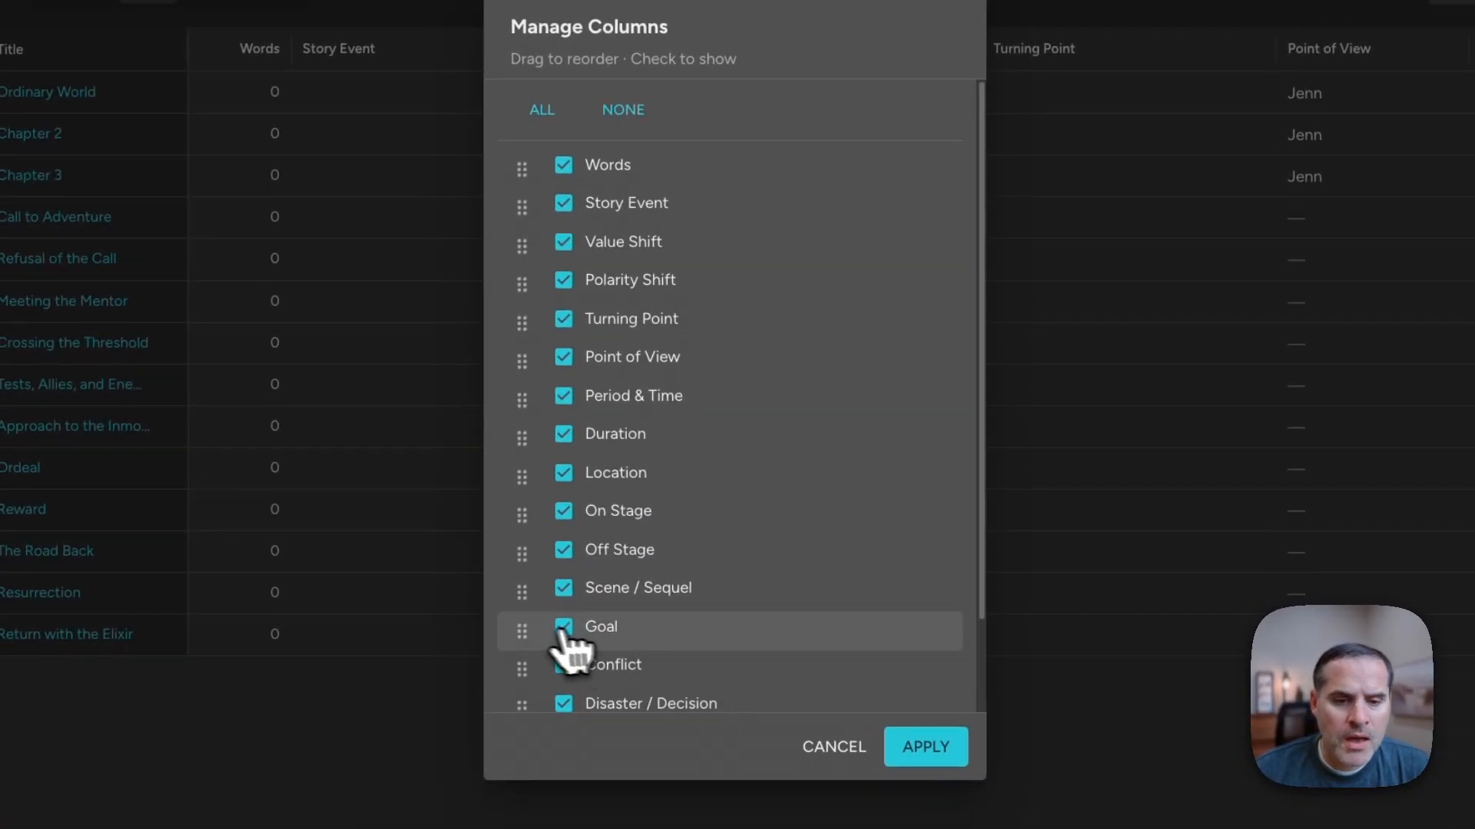
drag(522, 630, 517, 261)
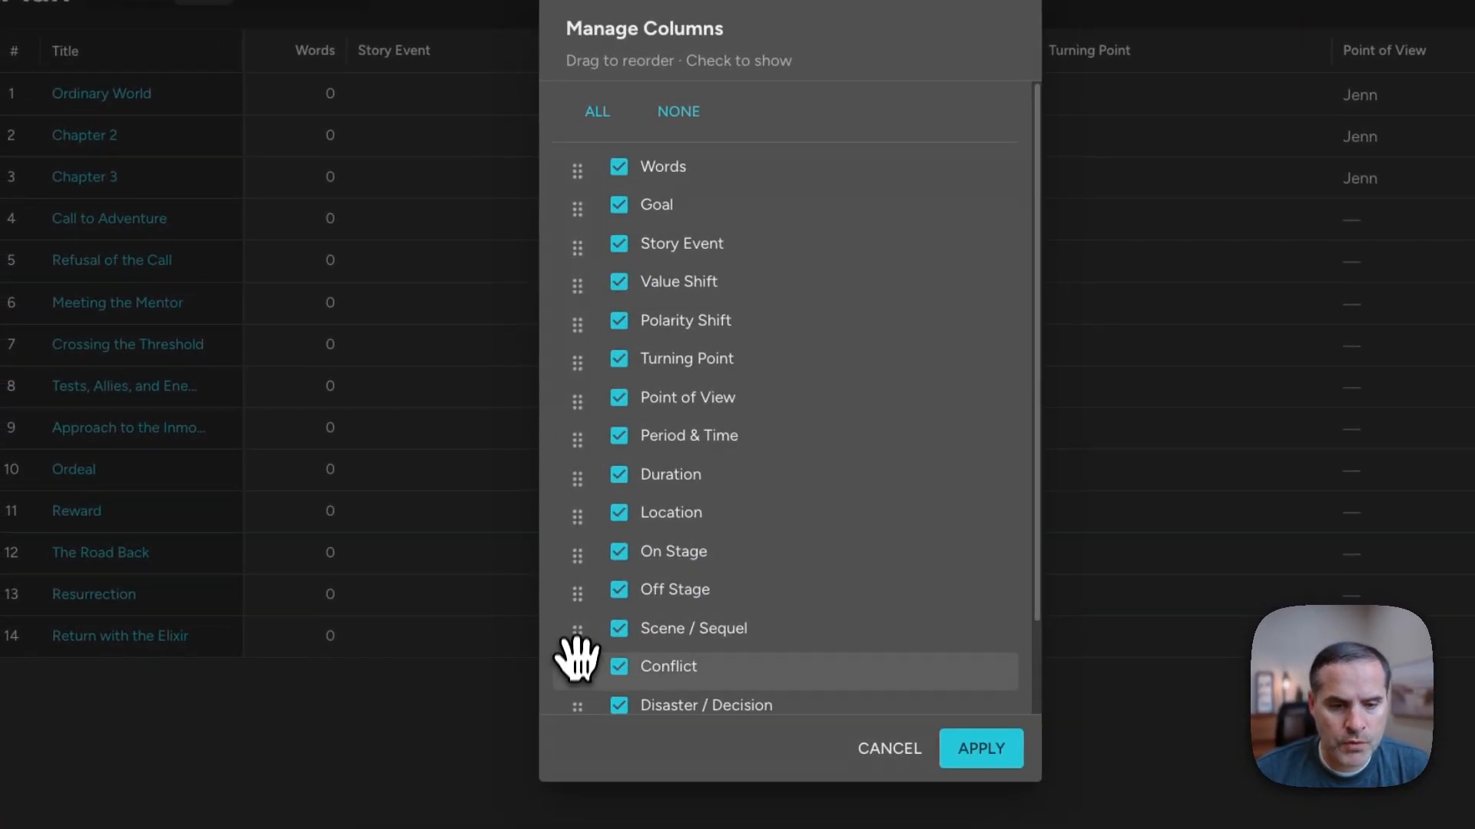
drag(574, 663, 582, 245)
drag(576, 705, 585, 278)
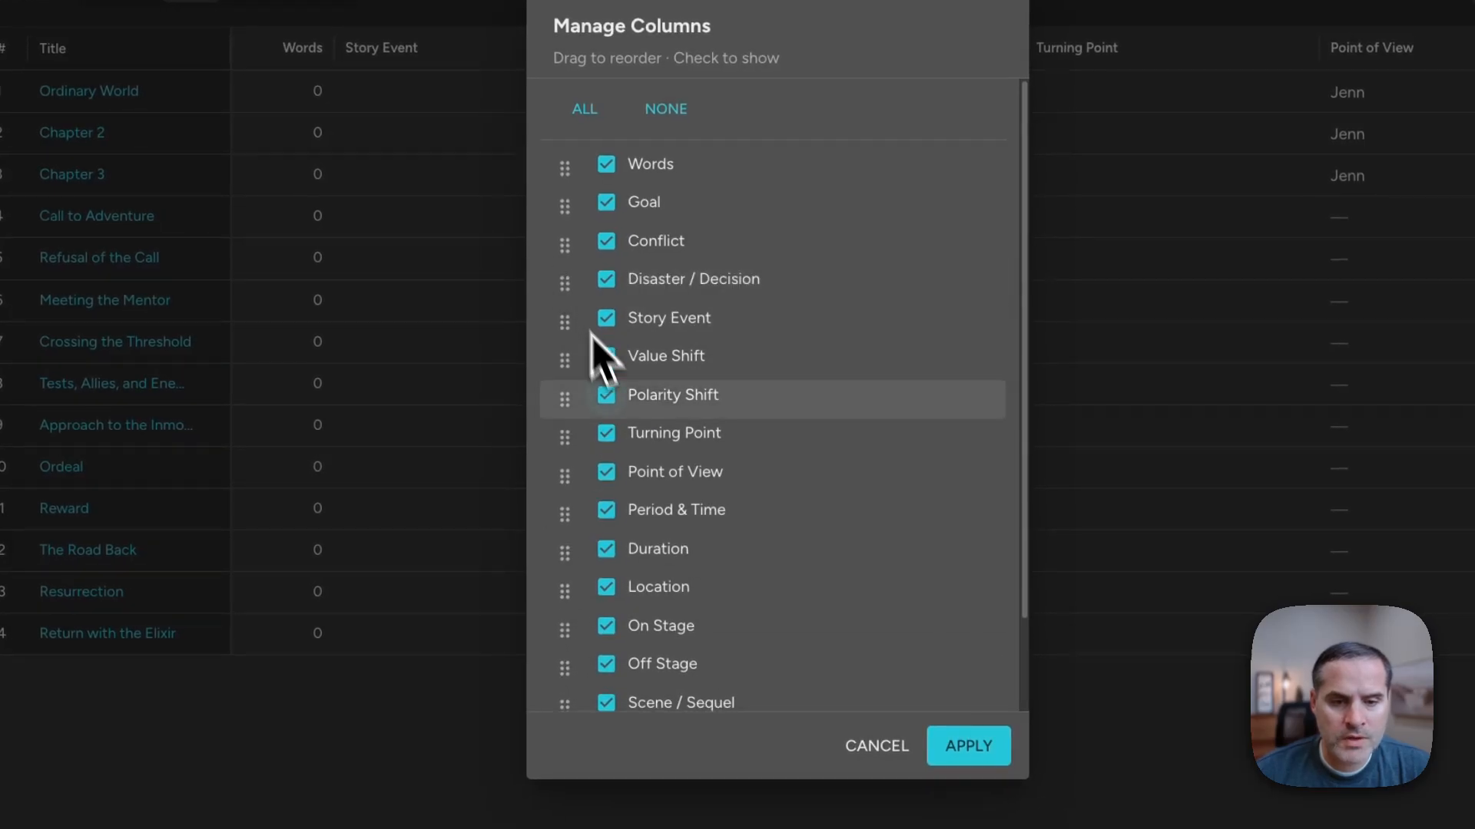
scroll(592, 333, down, 2)
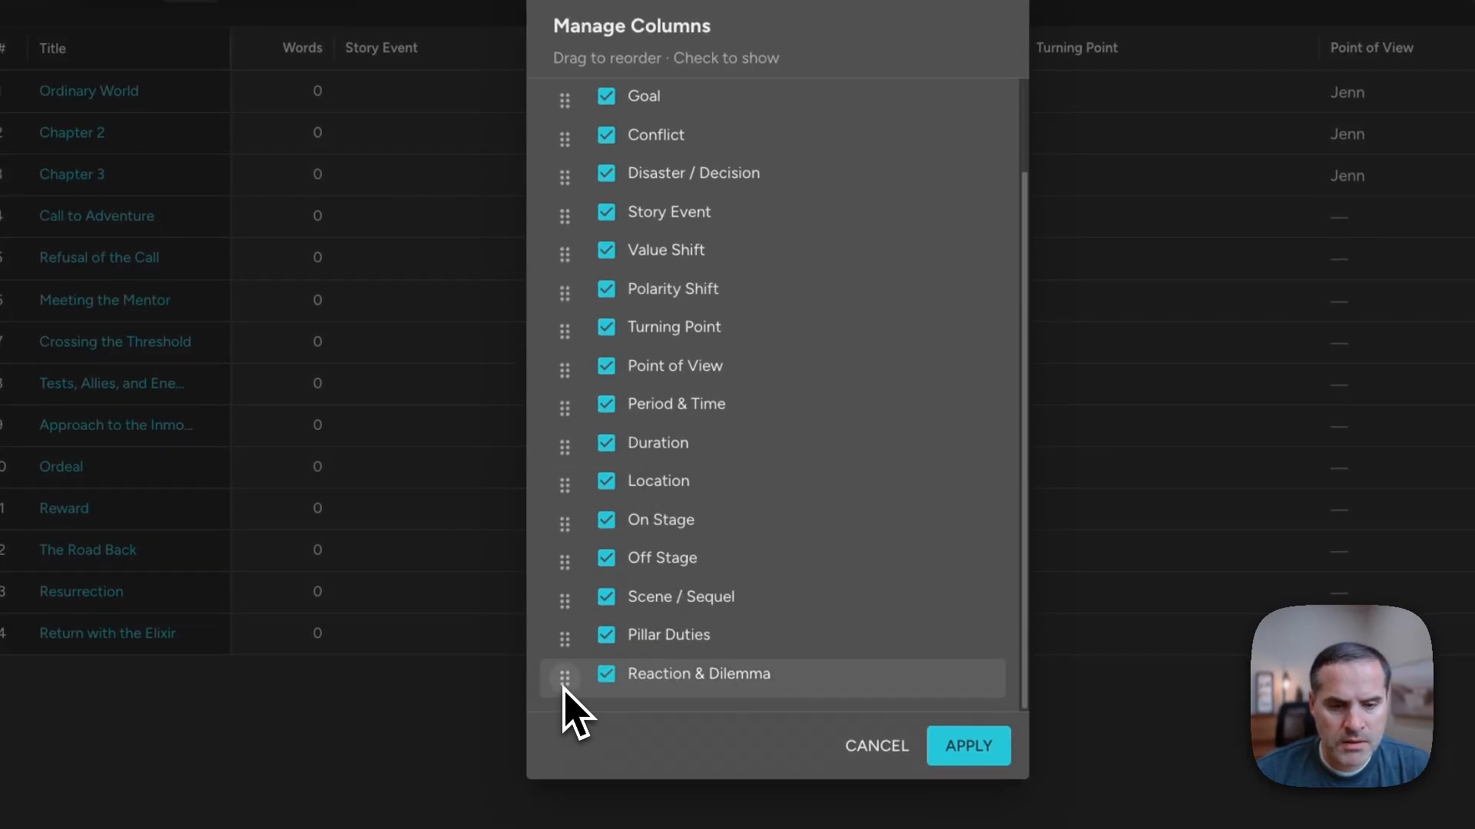
drag(565, 635, 694, 325)
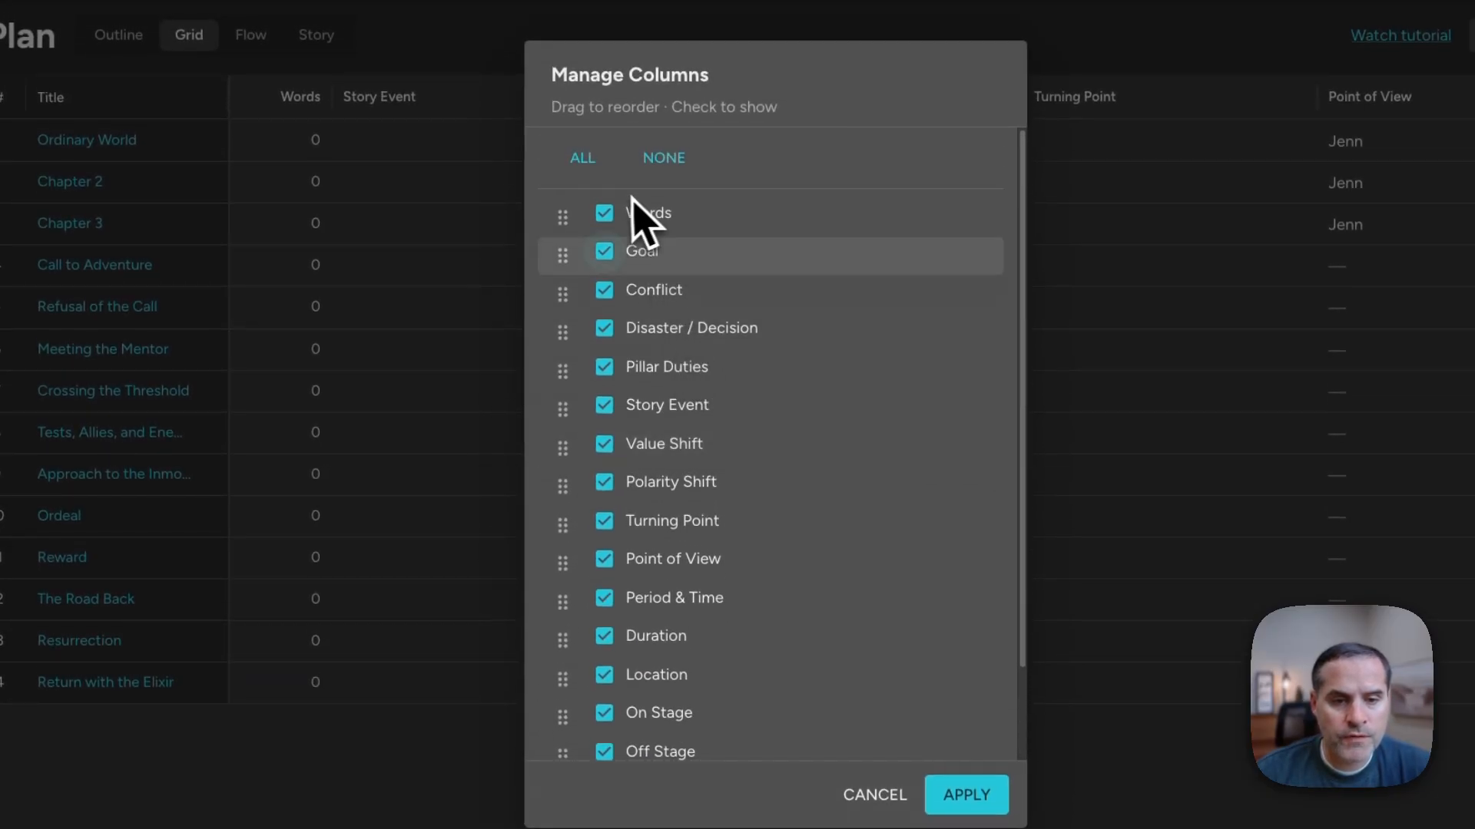
Hide all columns from Story Event through Reaction & Dilemma except Location, and apply the column layout
click(604, 407)
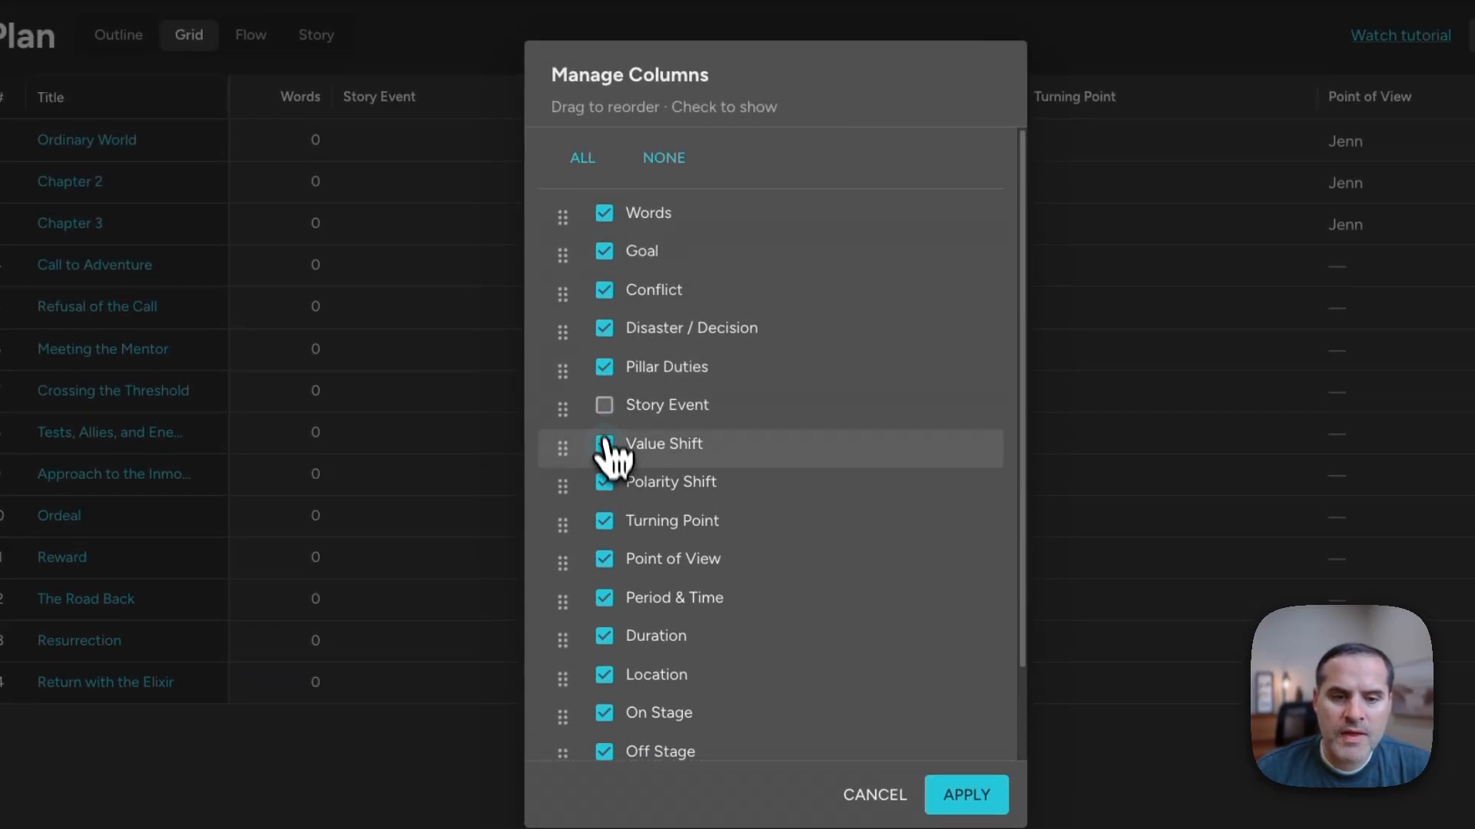
click(604, 444)
click(604, 482)
click(603, 521)
click(604, 559)
click(604, 598)
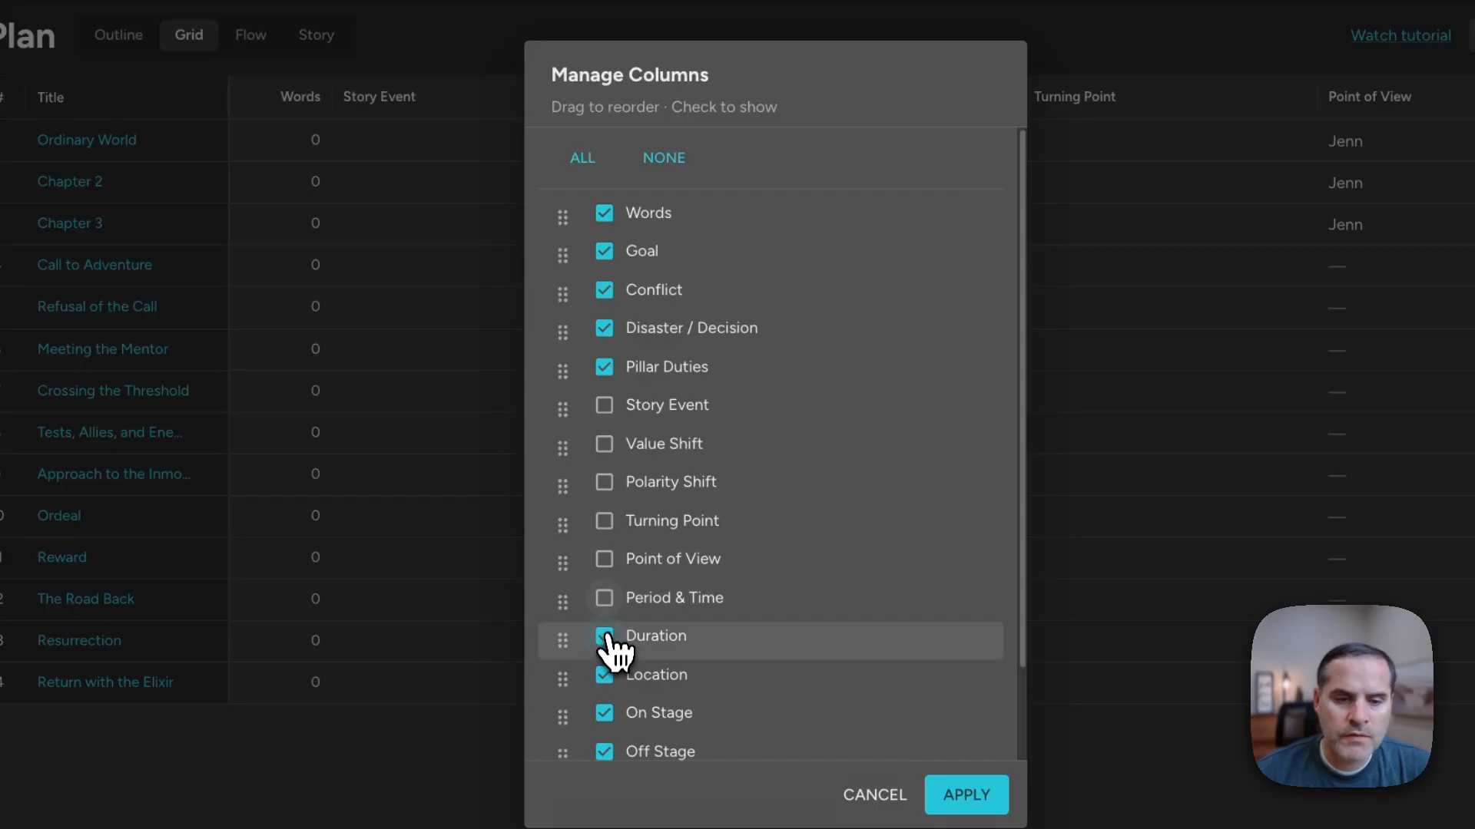
click(604, 636)
click(604, 675)
click(604, 714)
click(604, 752)
scroll(622, 706, down, 2)
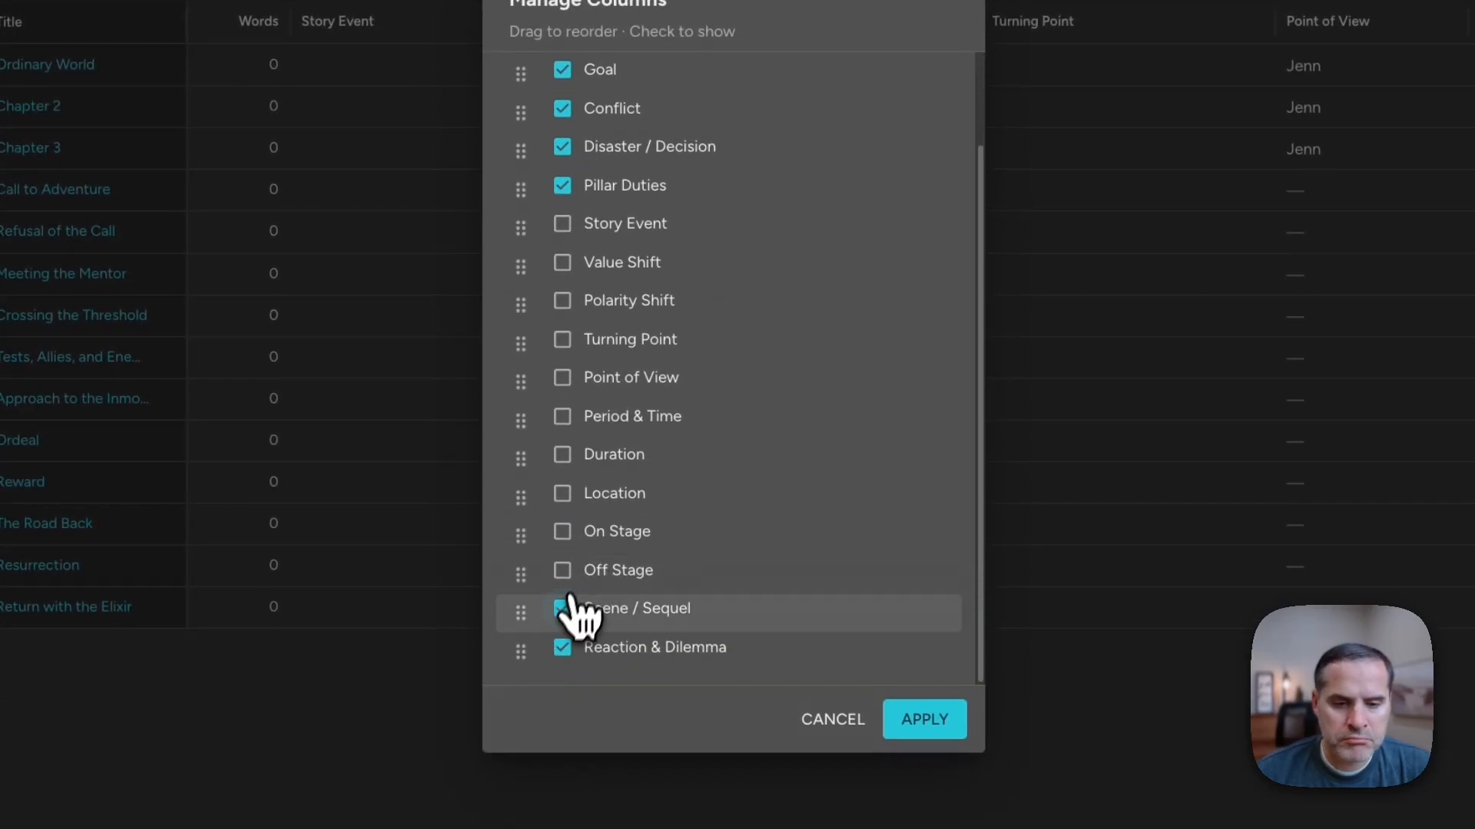
click(571, 606)
click(575, 645)
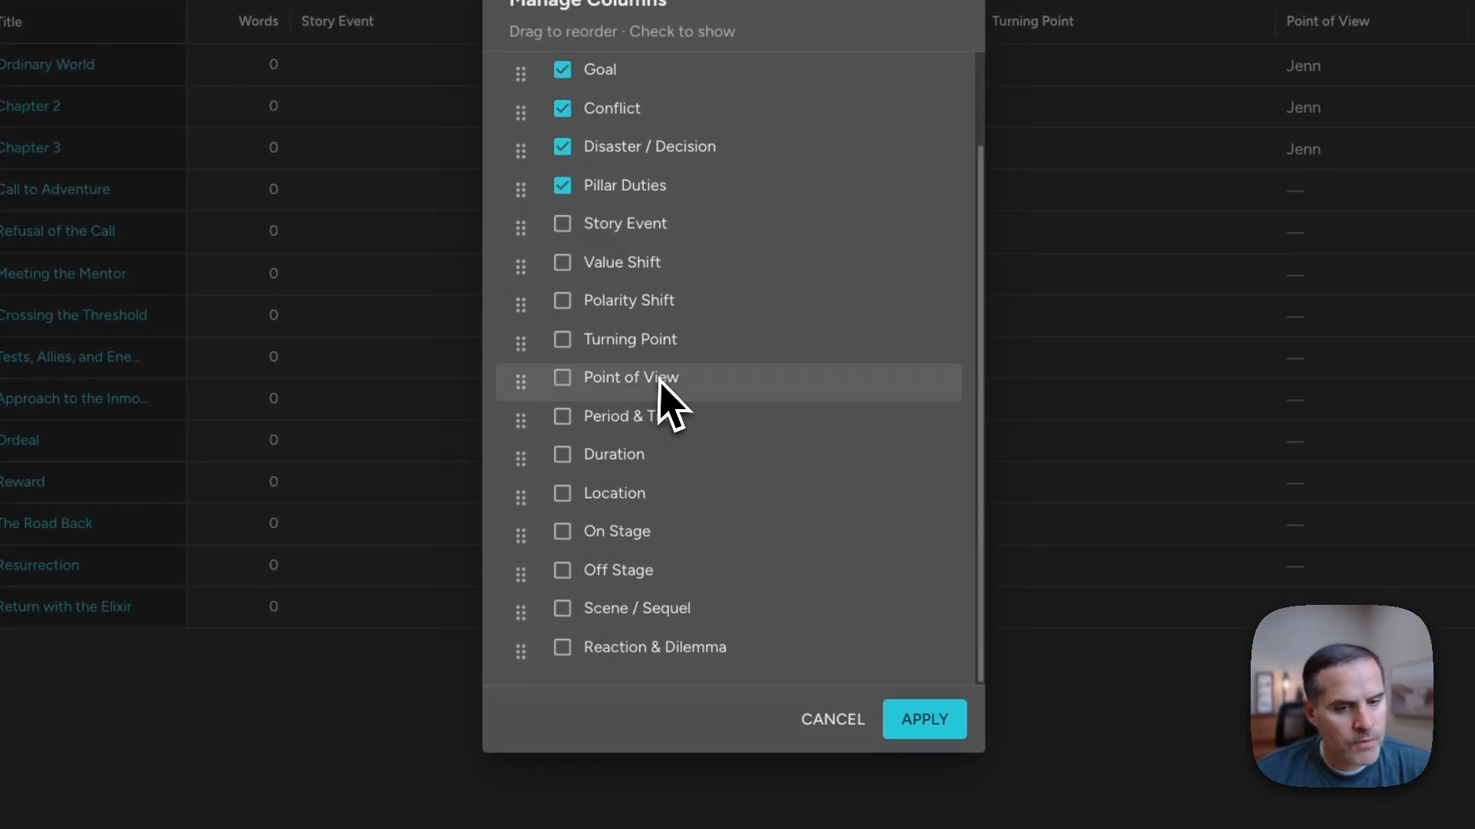
click(563, 495)
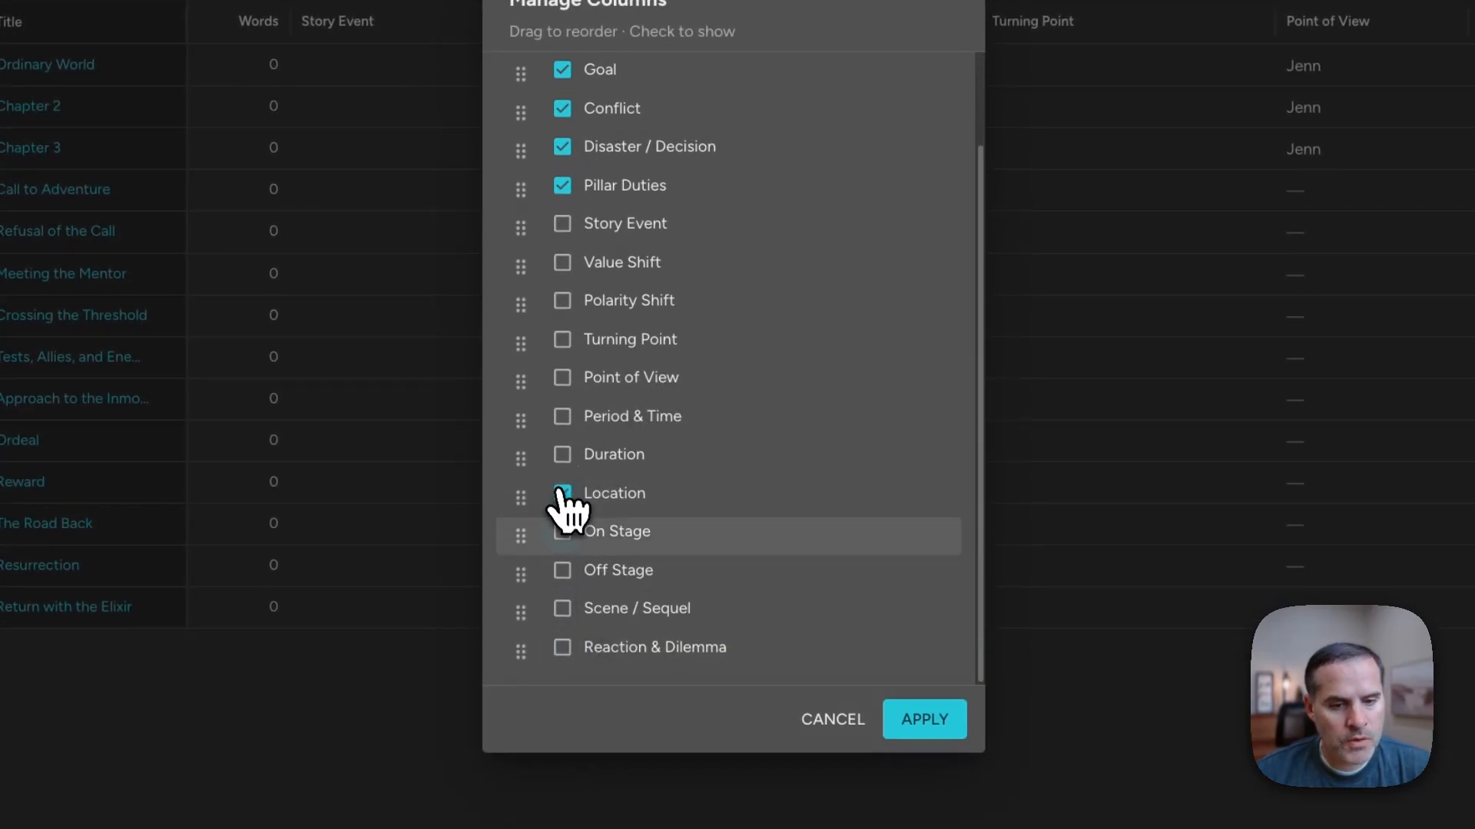
click(925, 722)
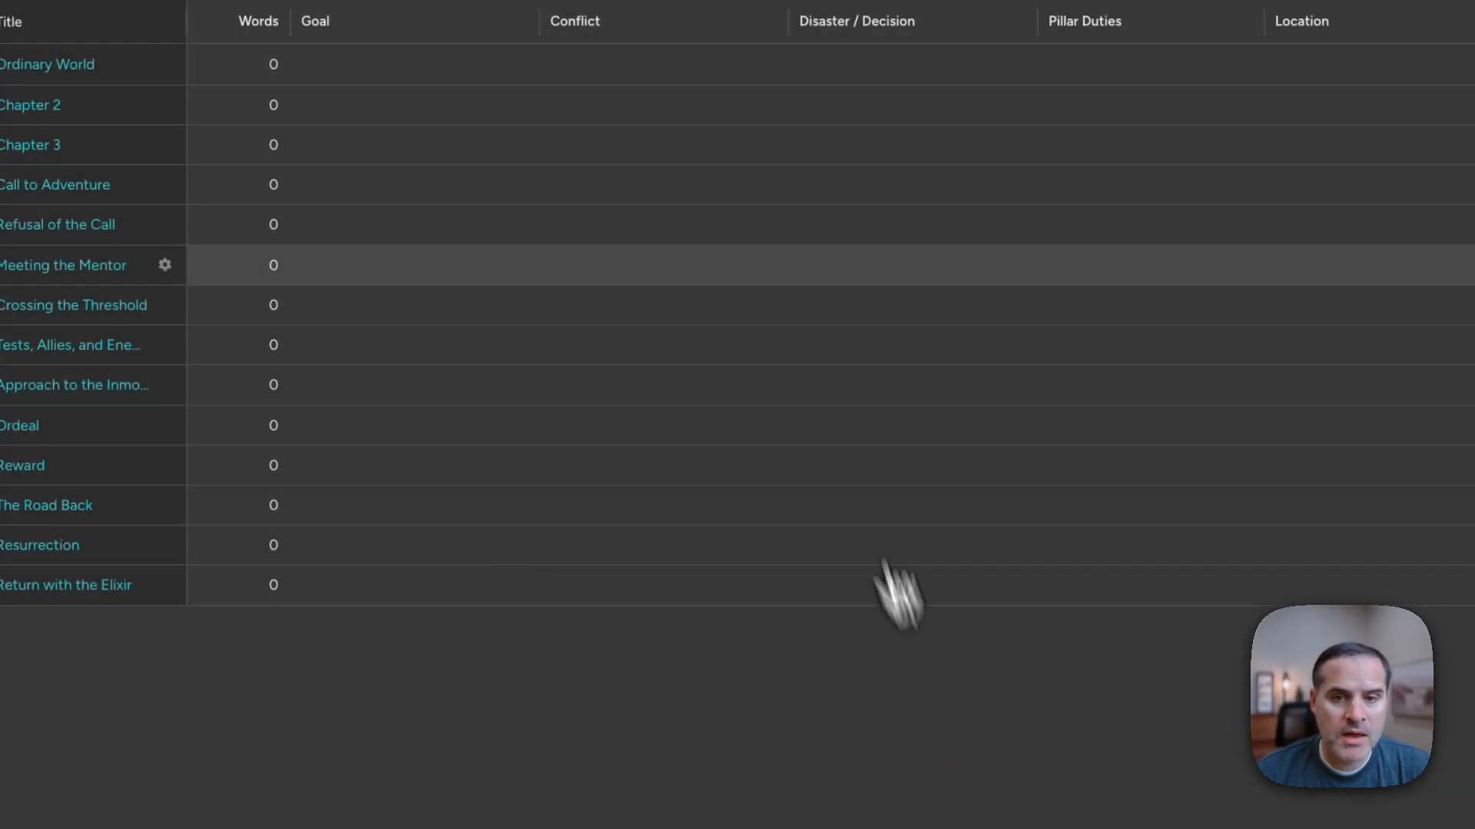
click(428, 229)
click(797, 230)
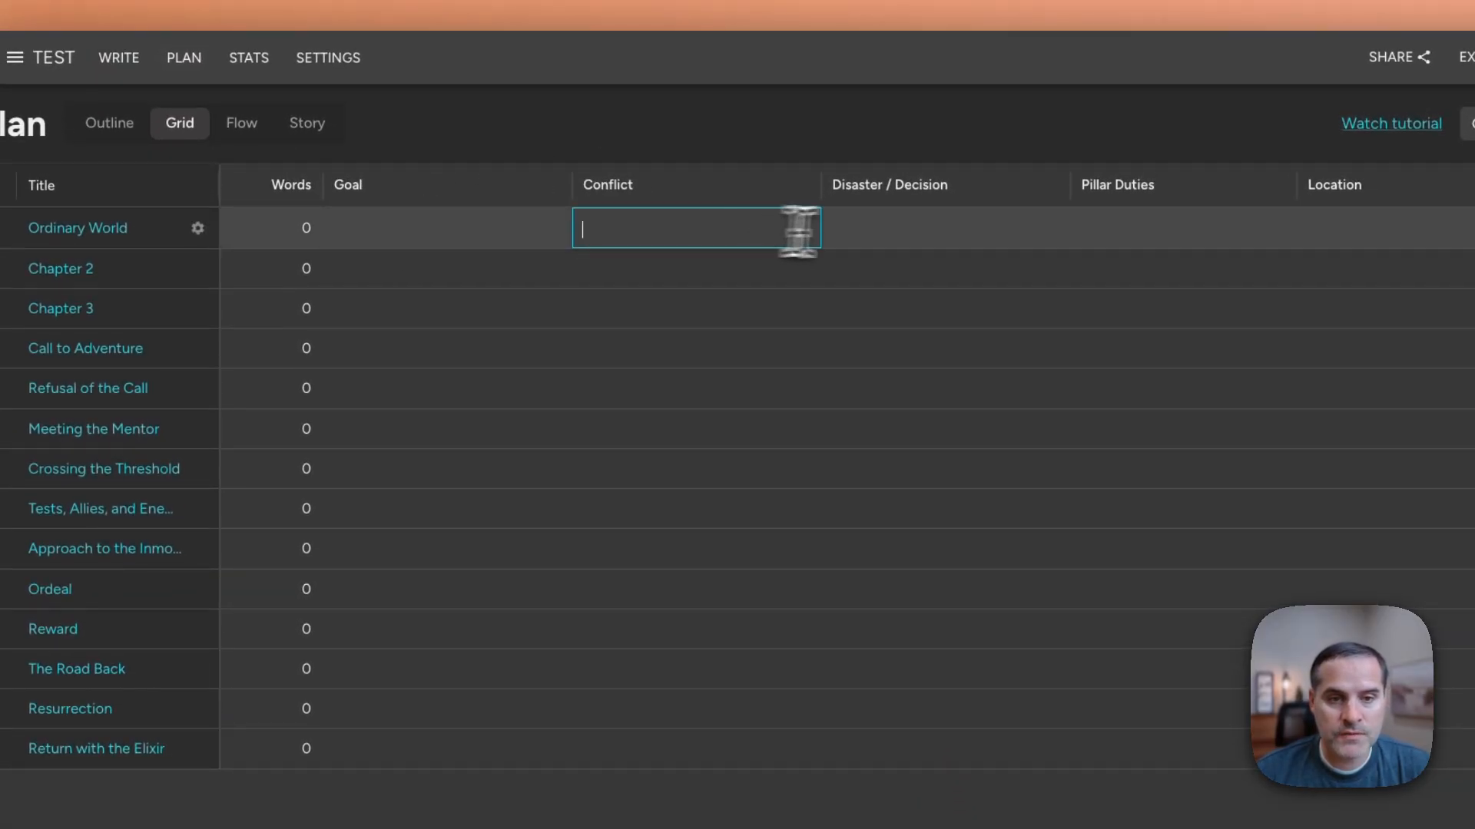
click(953, 228)
click(1404, 228)
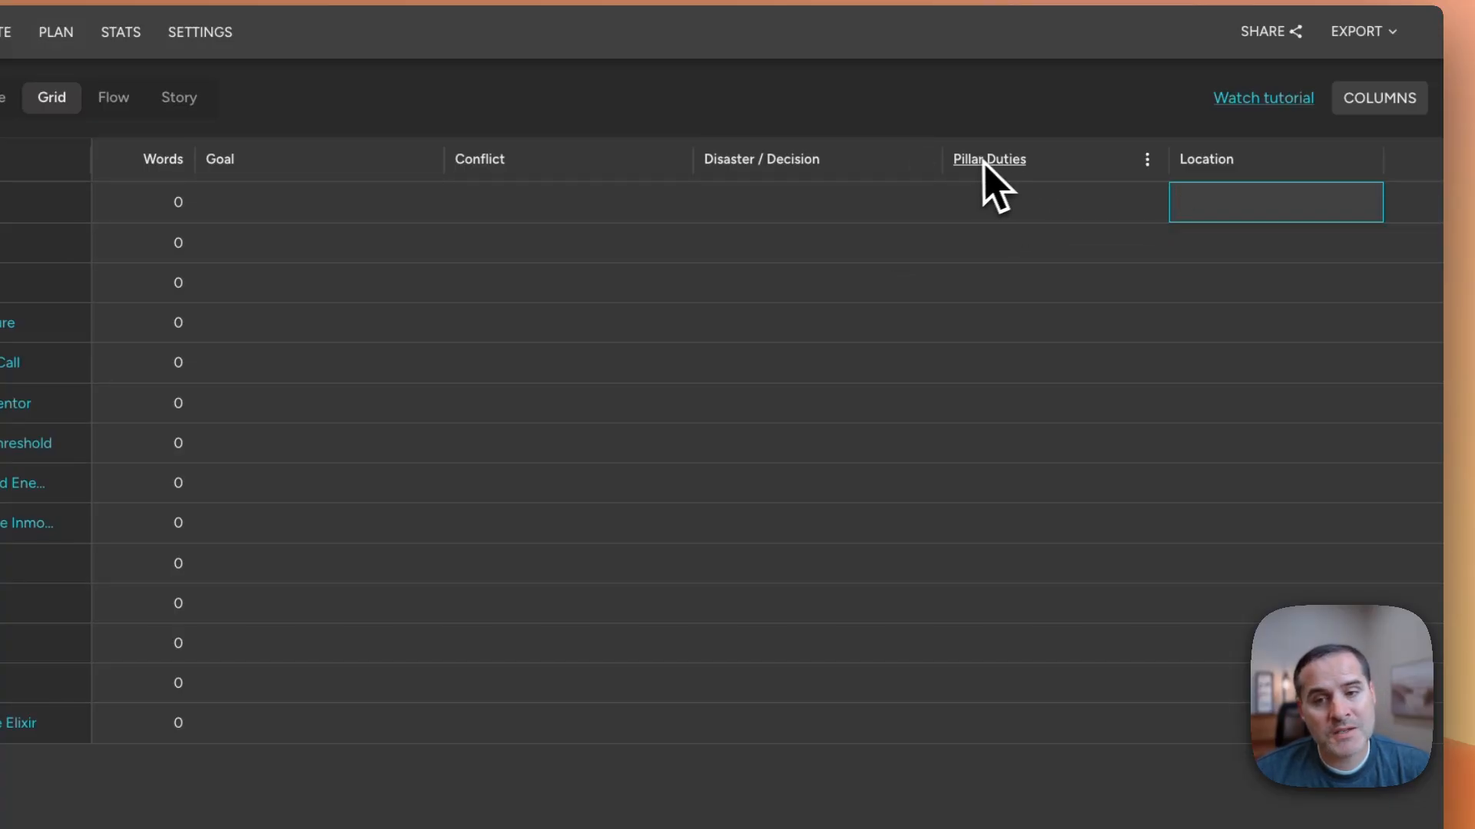
Assign the pillar duties Plot and Character to Ordinary World in the grid
click(1001, 201)
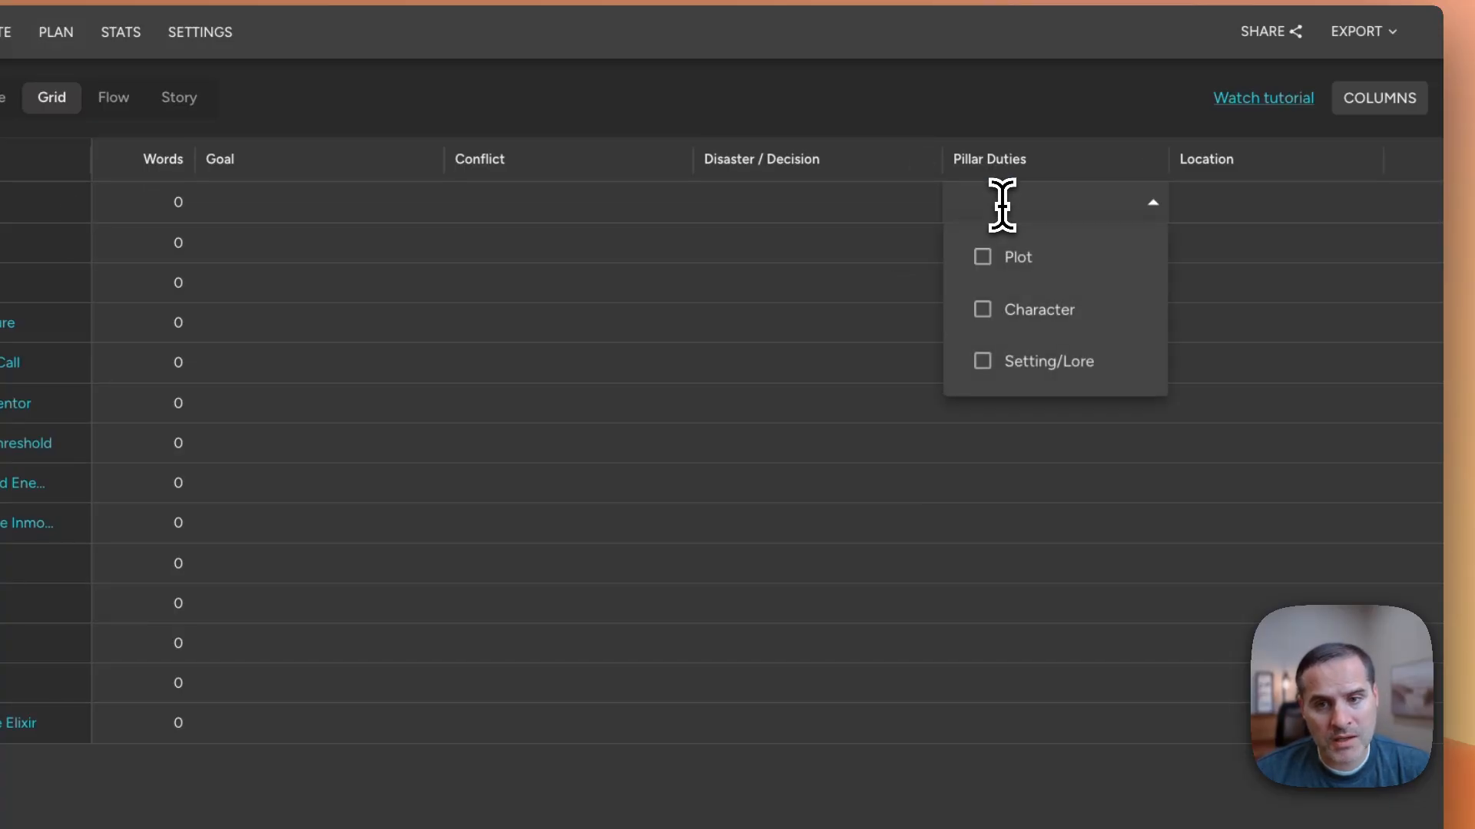
click(1029, 257)
click(1030, 316)
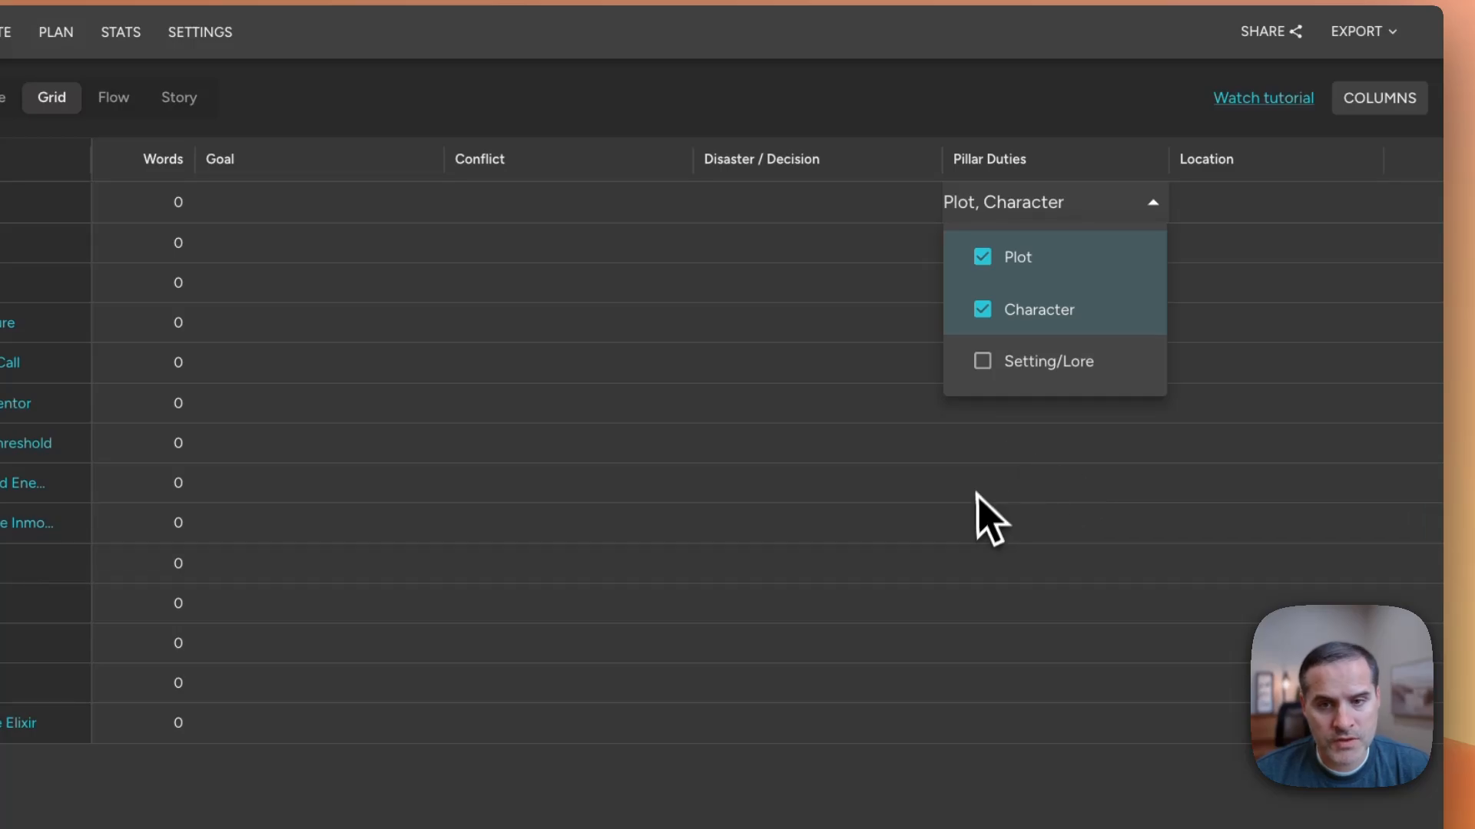
click(1071, 129)
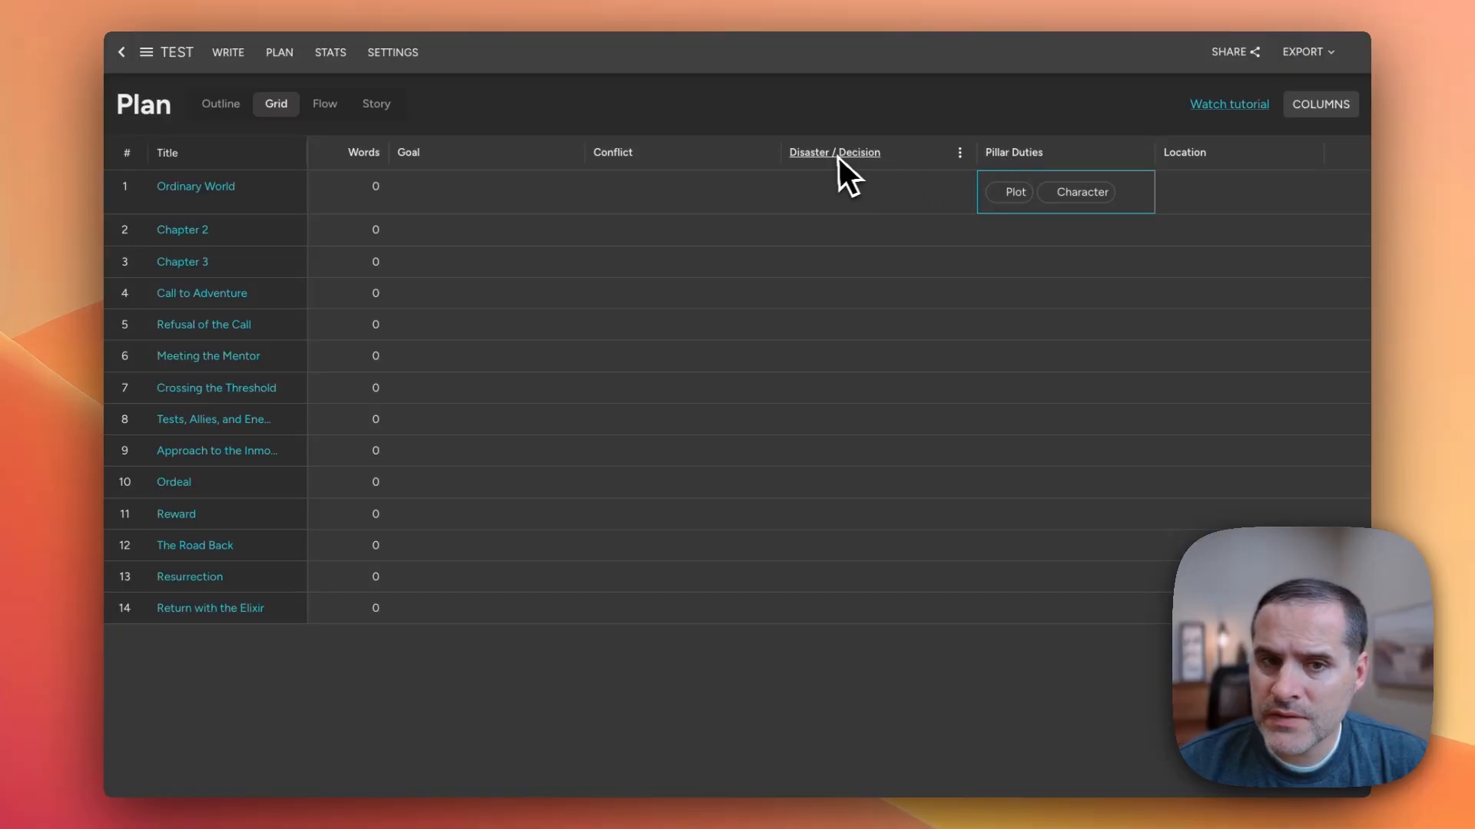
Read the built-in explanation of the Pillar Duties column and close it
click(1015, 154)
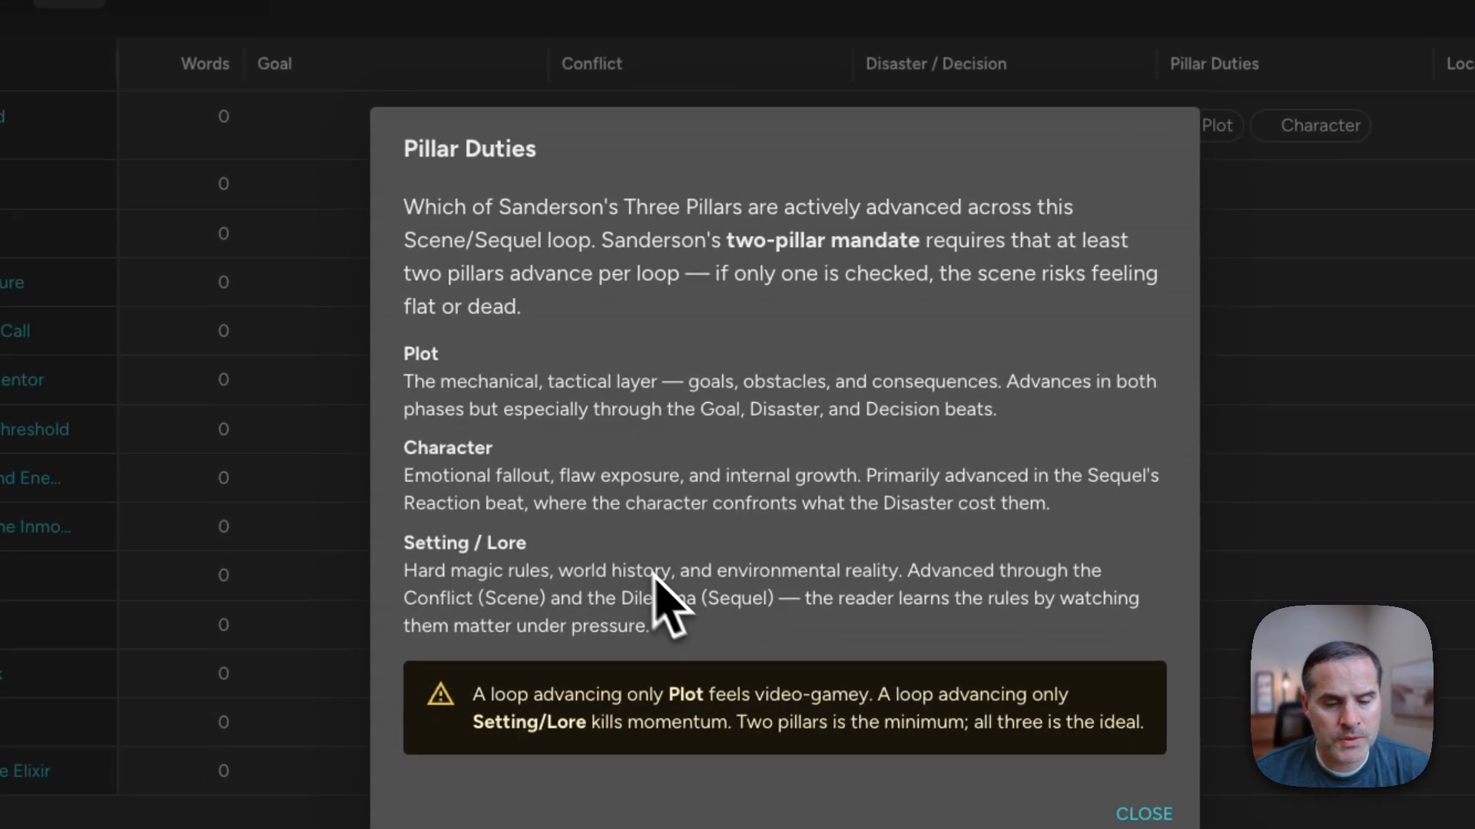
drag(404, 206, 996, 337)
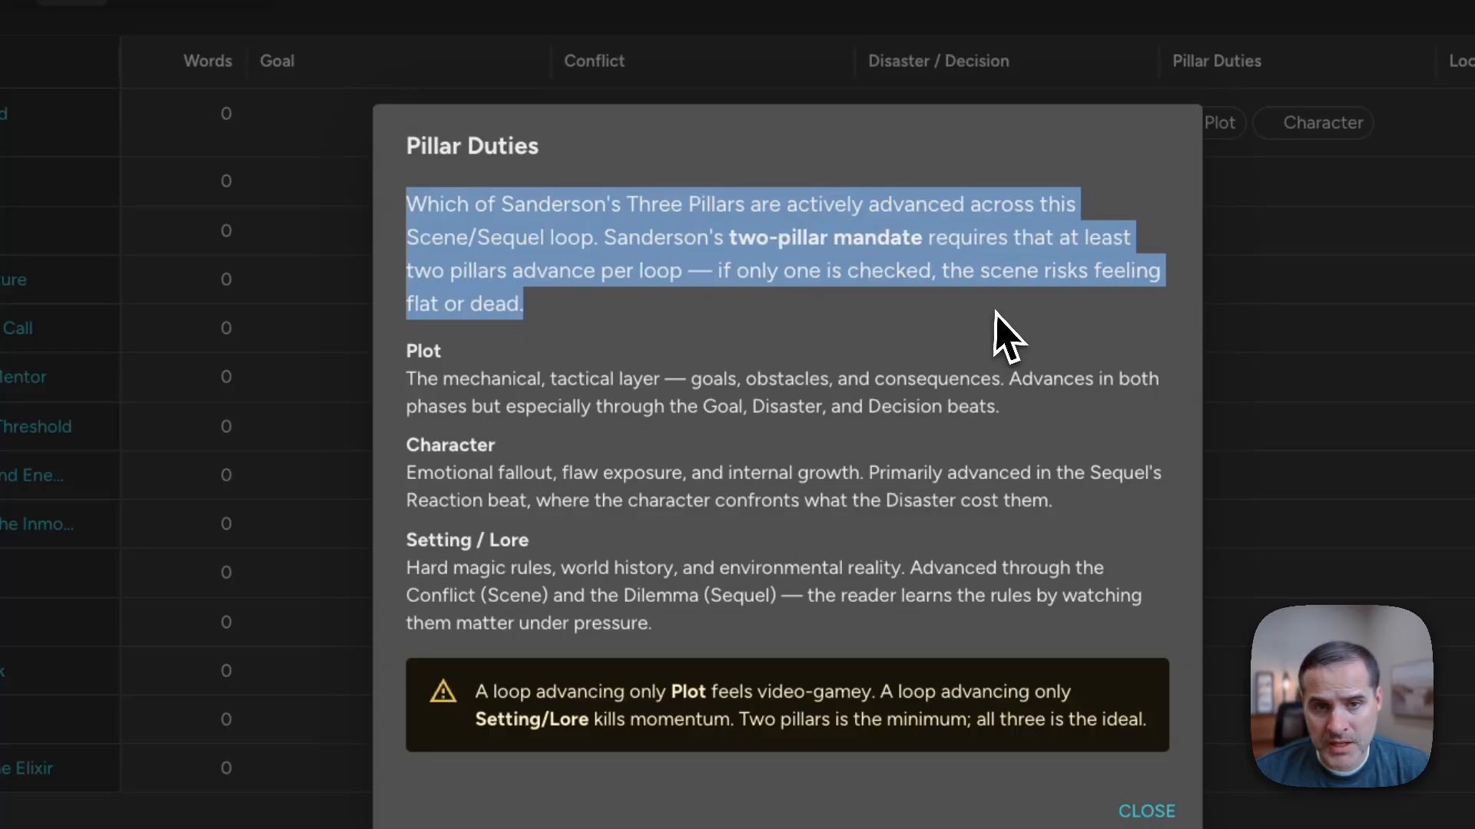
click(717, 338)
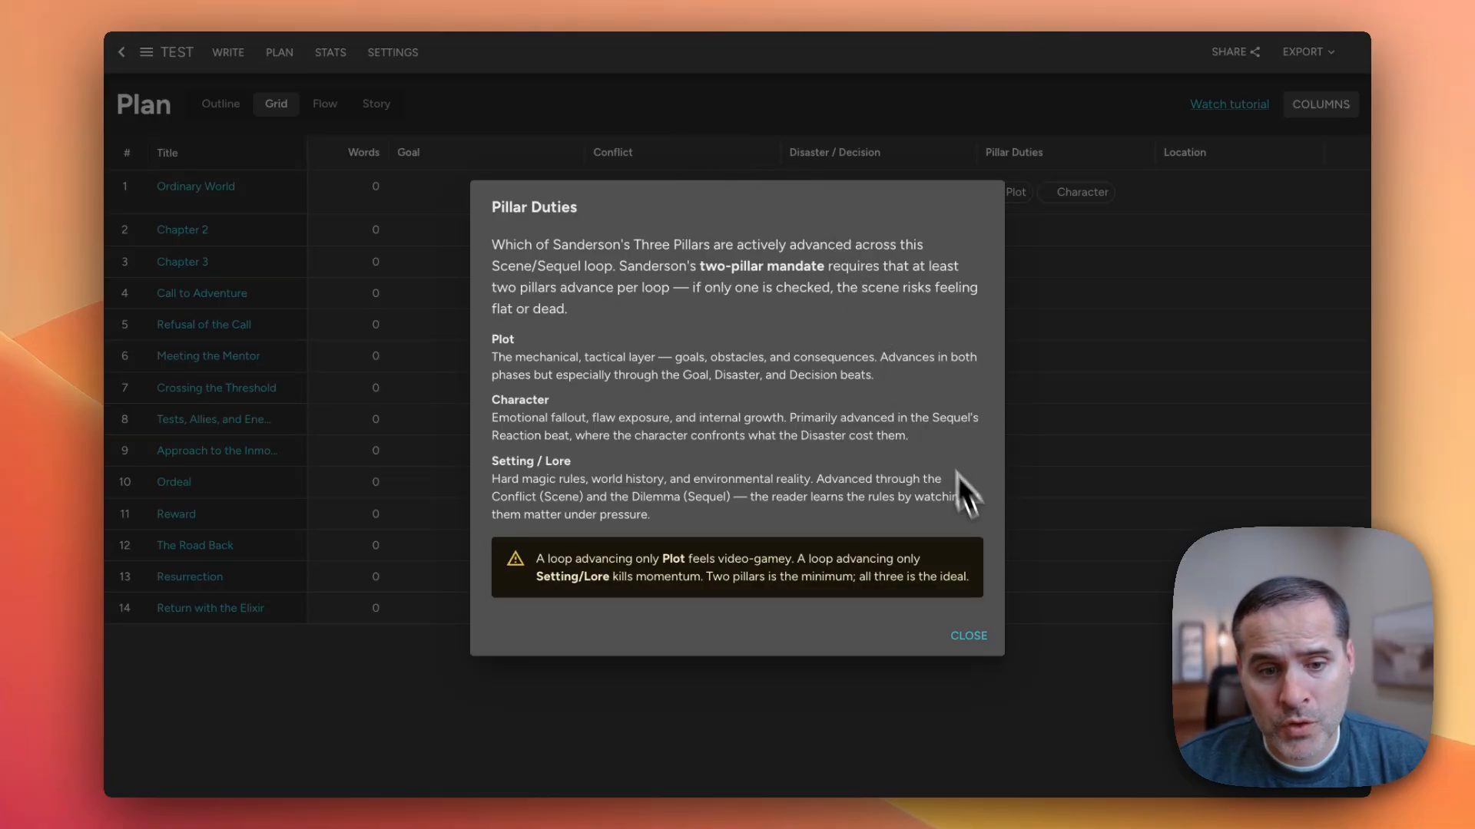
click(981, 639)
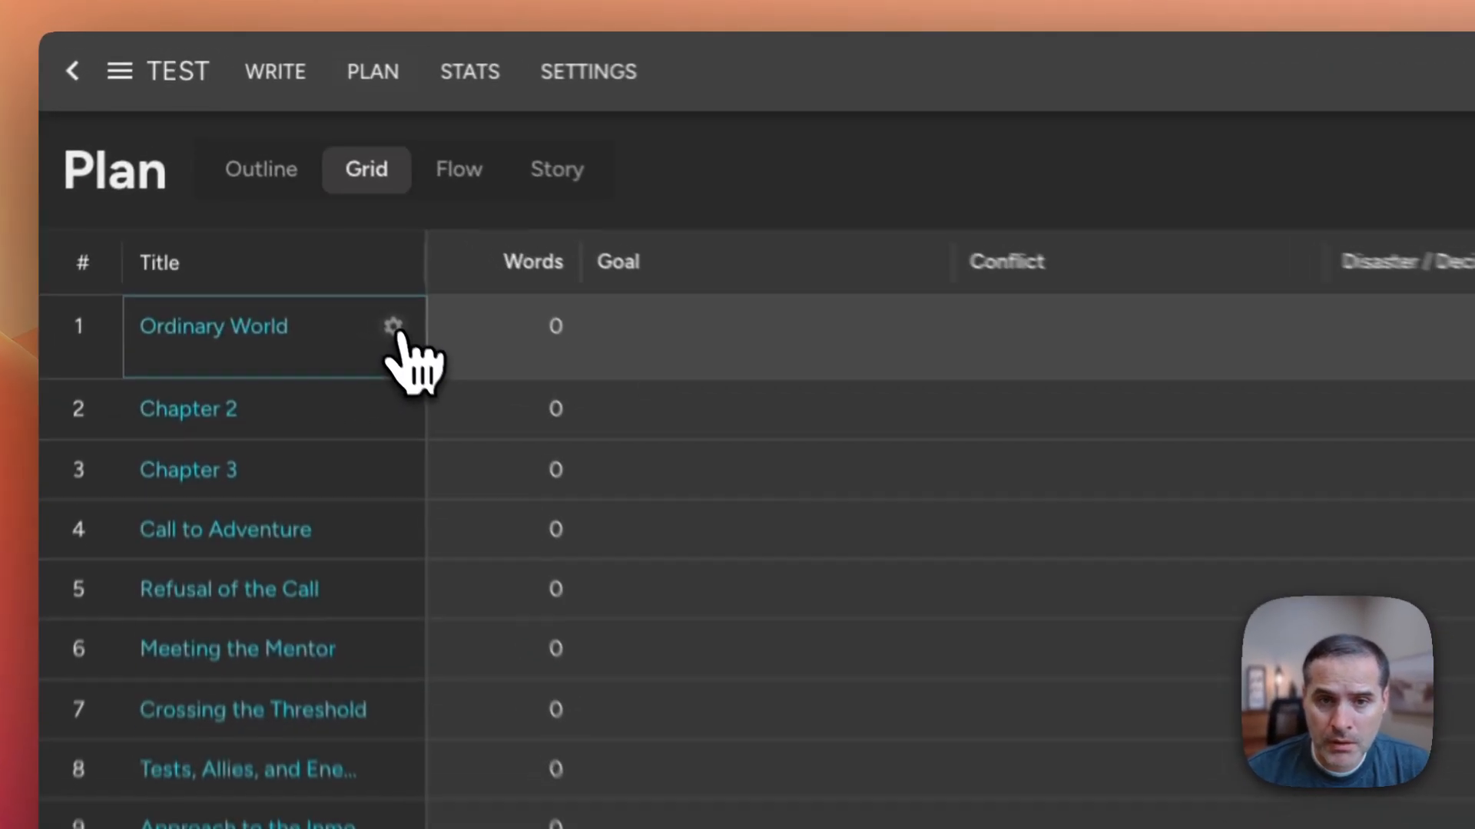
Review the document information of Ordinary World, including type, status and notes, without changing anything
click(289, 187)
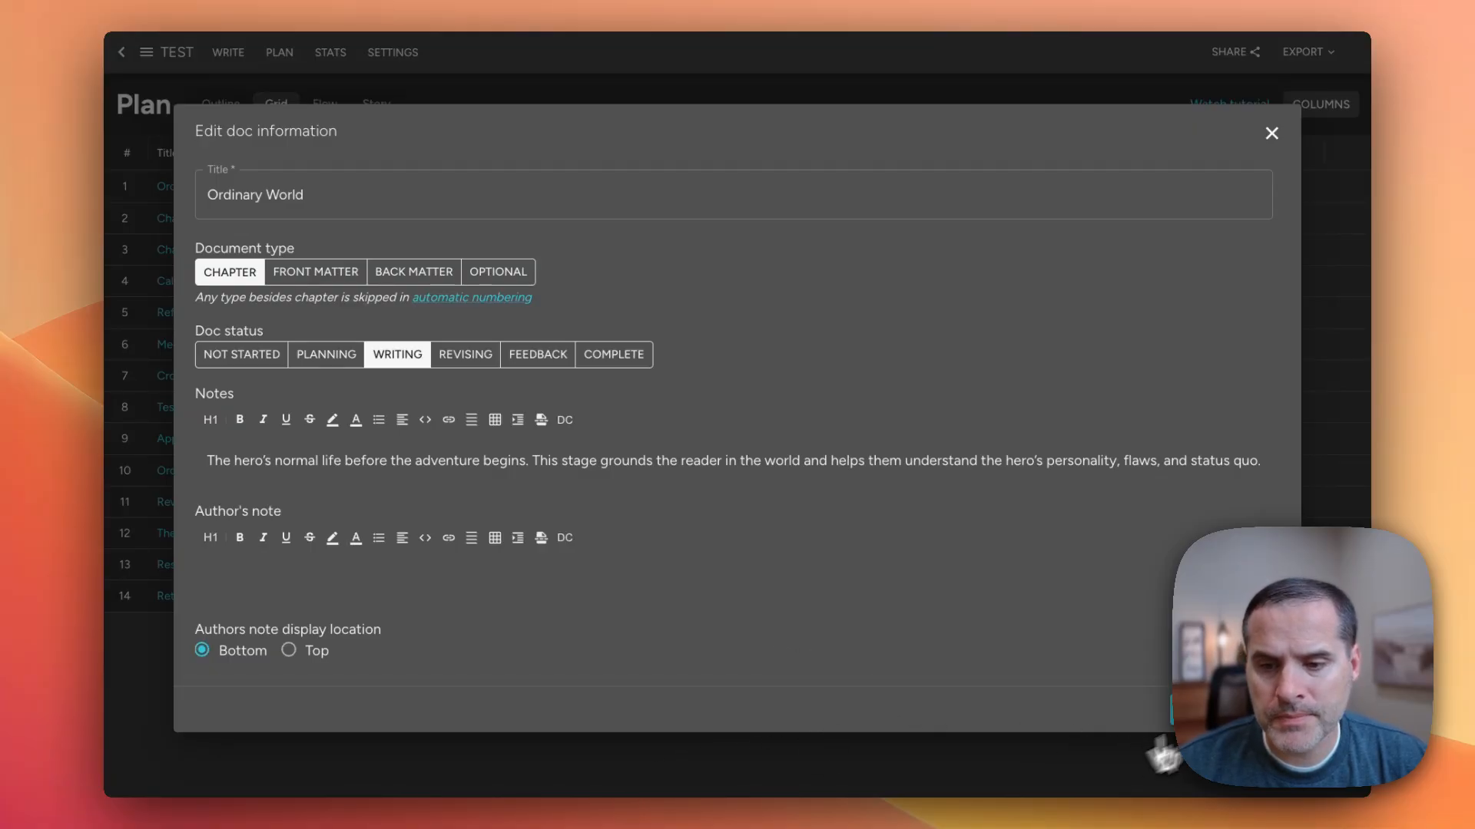
click(1274, 135)
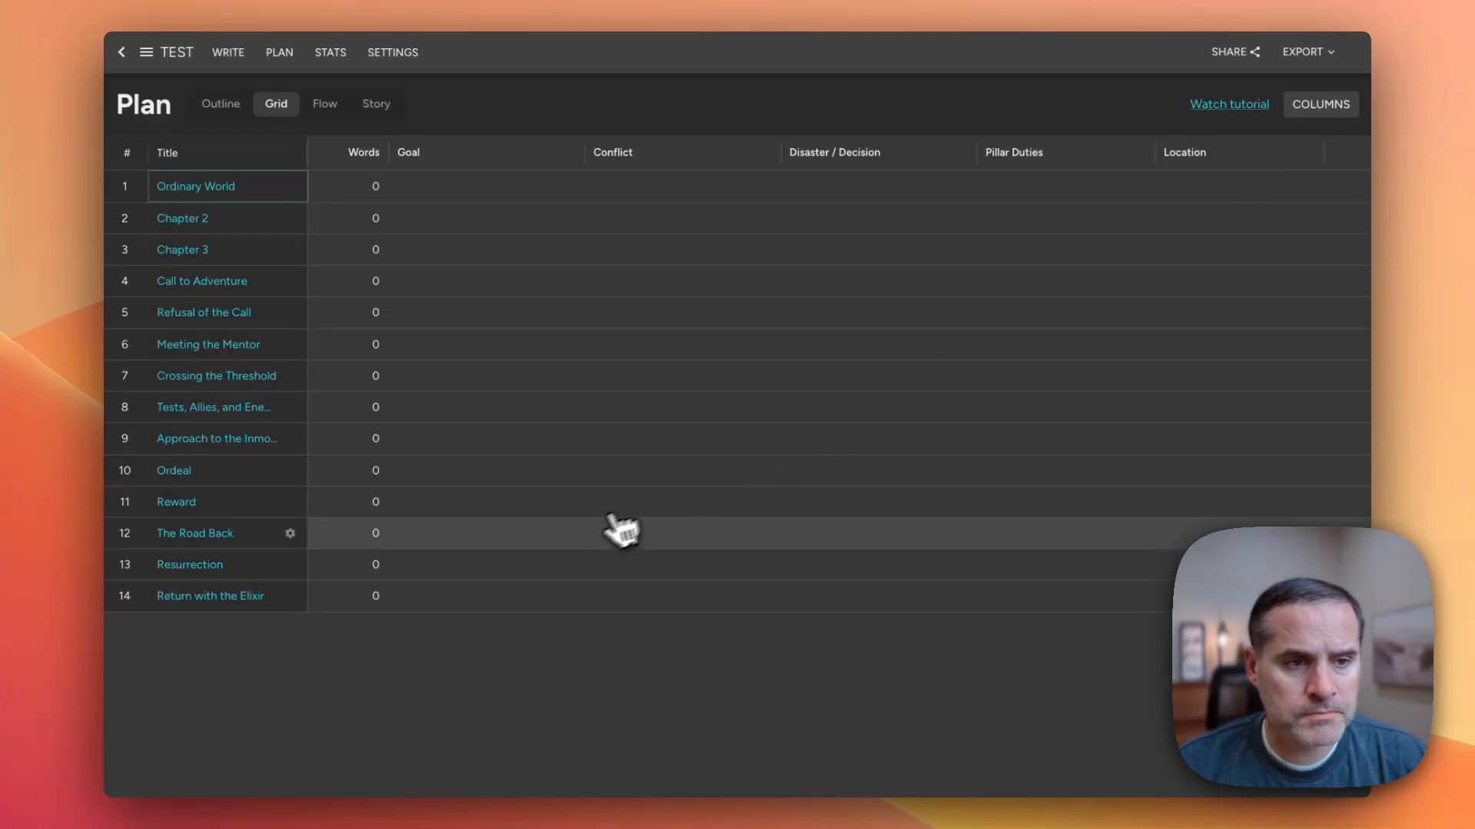
Switch the plan to the Flow view and move the Ordinary World card slightly higher than the Chapter 2 card
click(326, 107)
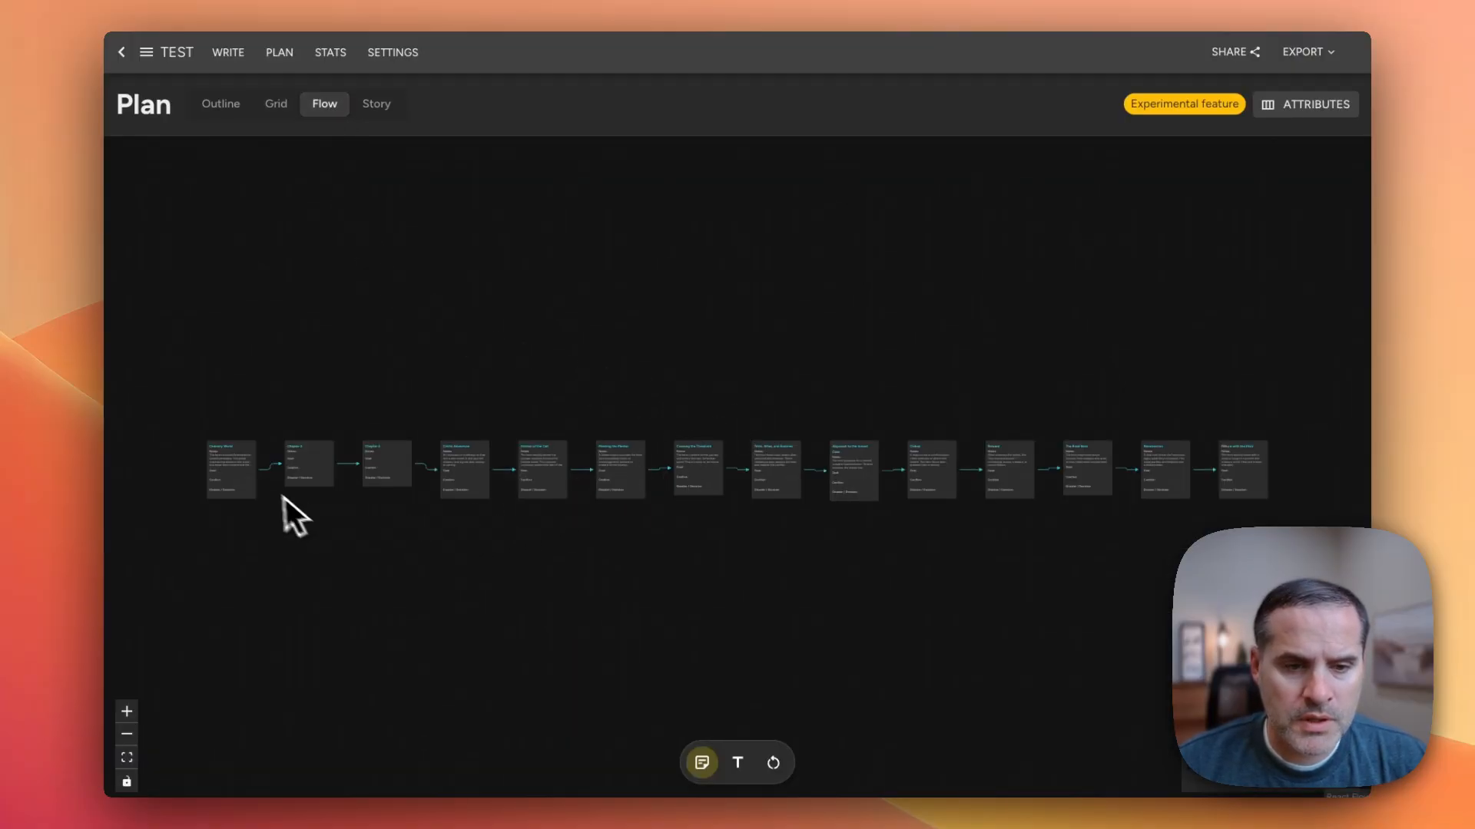
scroll(207, 468, up, 5)
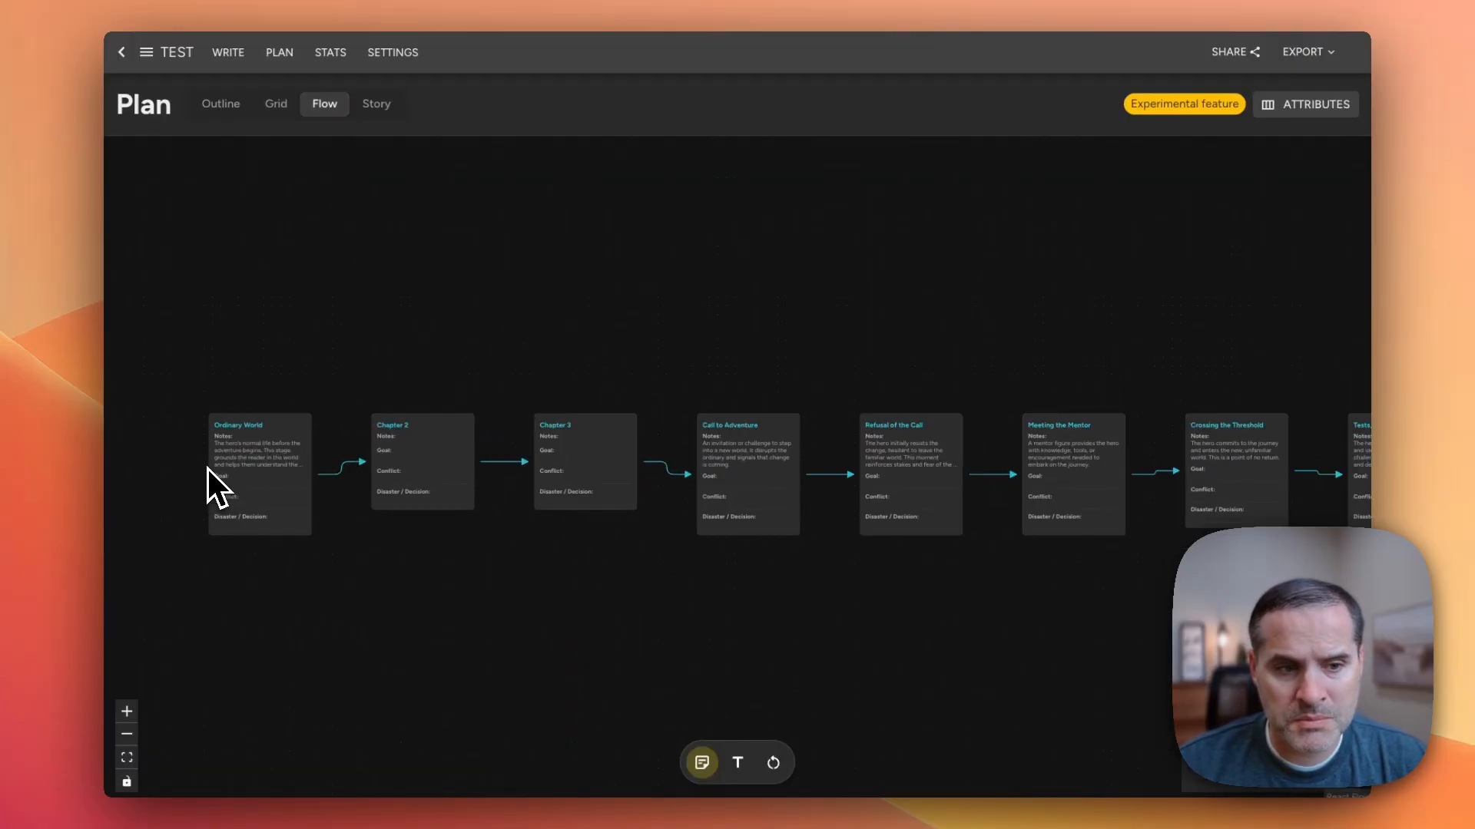
scroll(207, 467, up, 3)
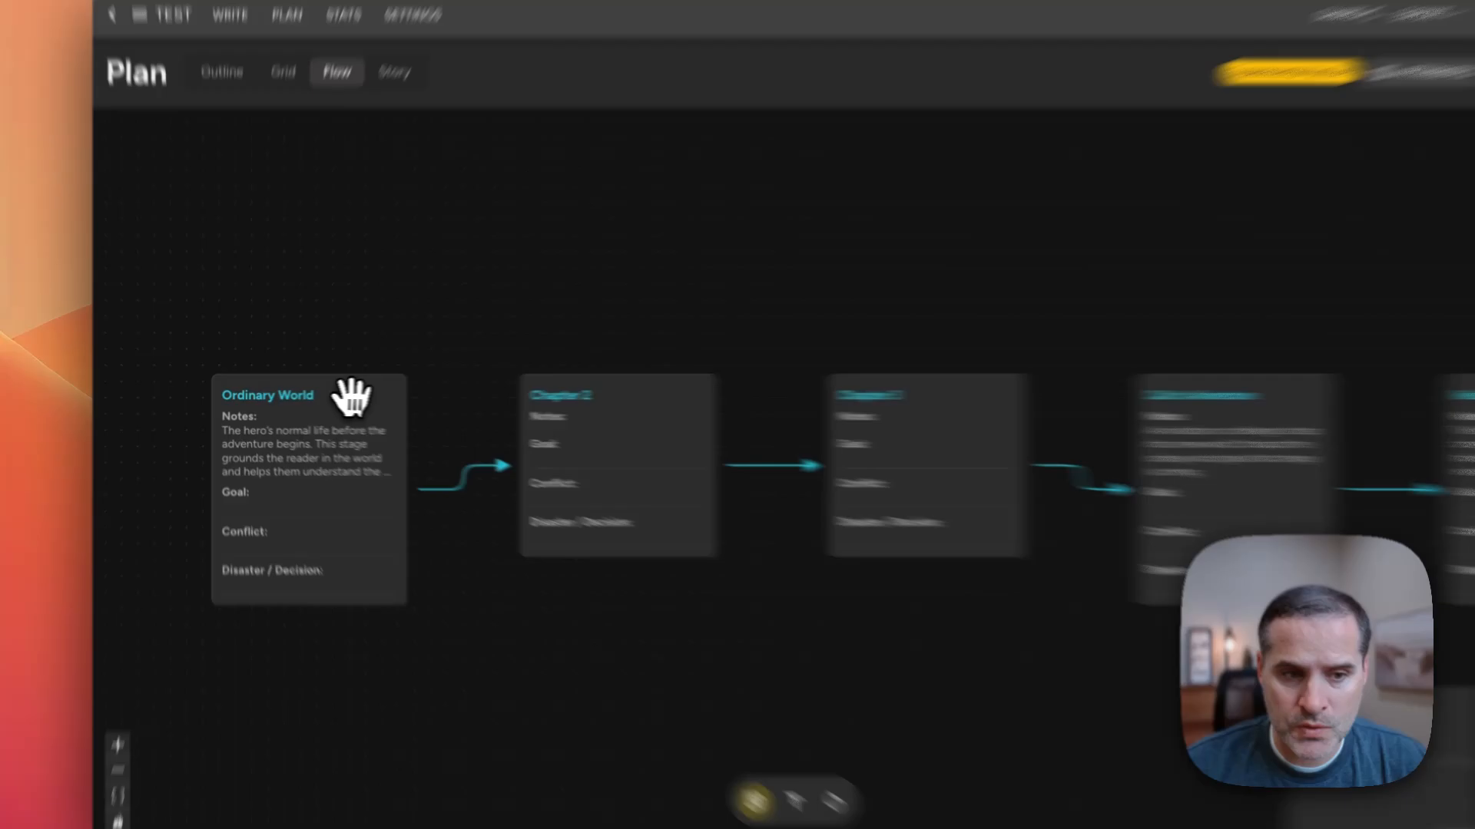
drag(341, 393, 361, 362)
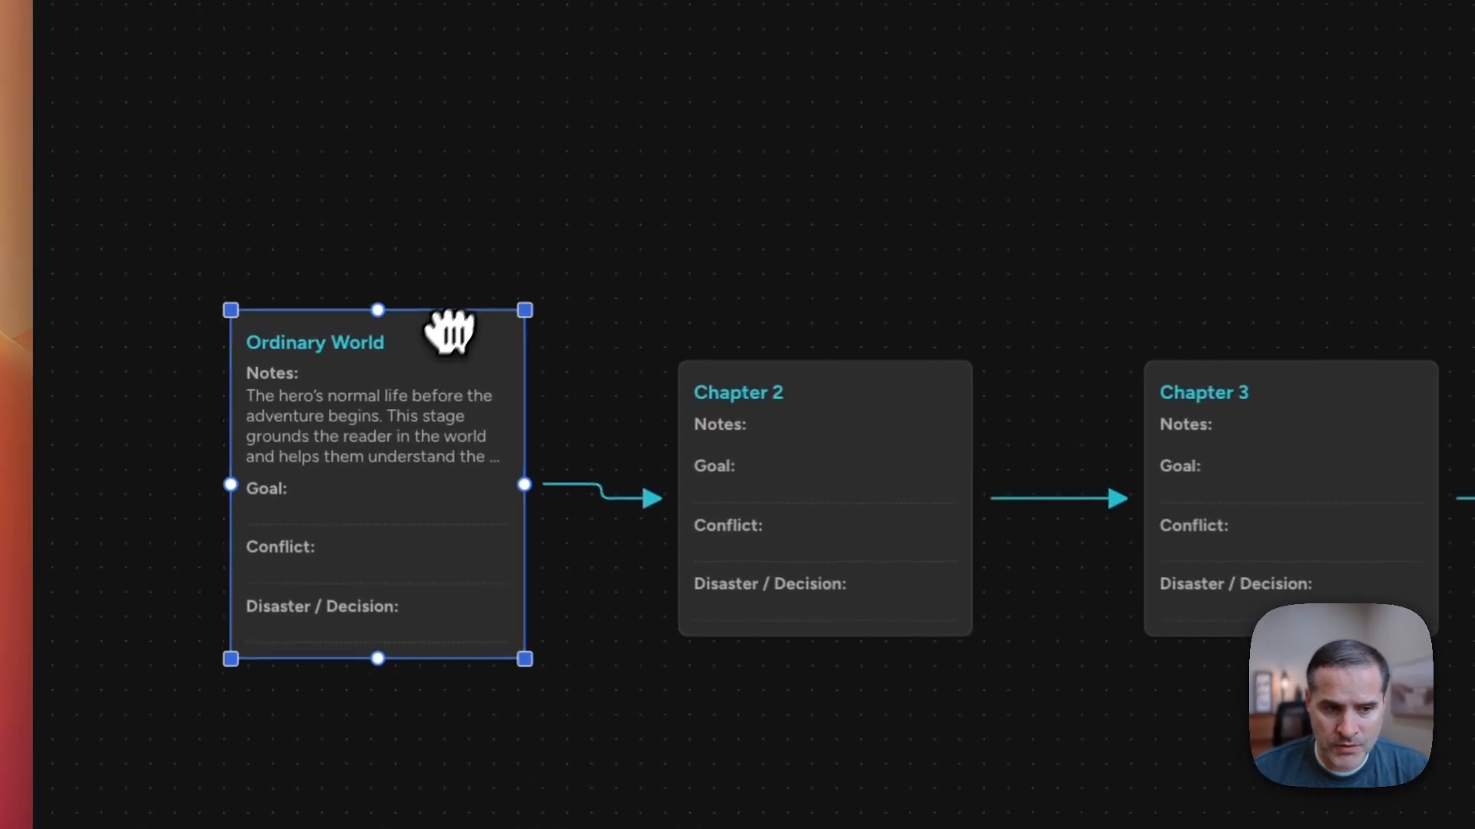
mouse_move(449, 330)
mouse_down()
mouse_move(441, 320)
mouse_move(427, 345)
mouse_up()
scroll(302, 487, up, 3)
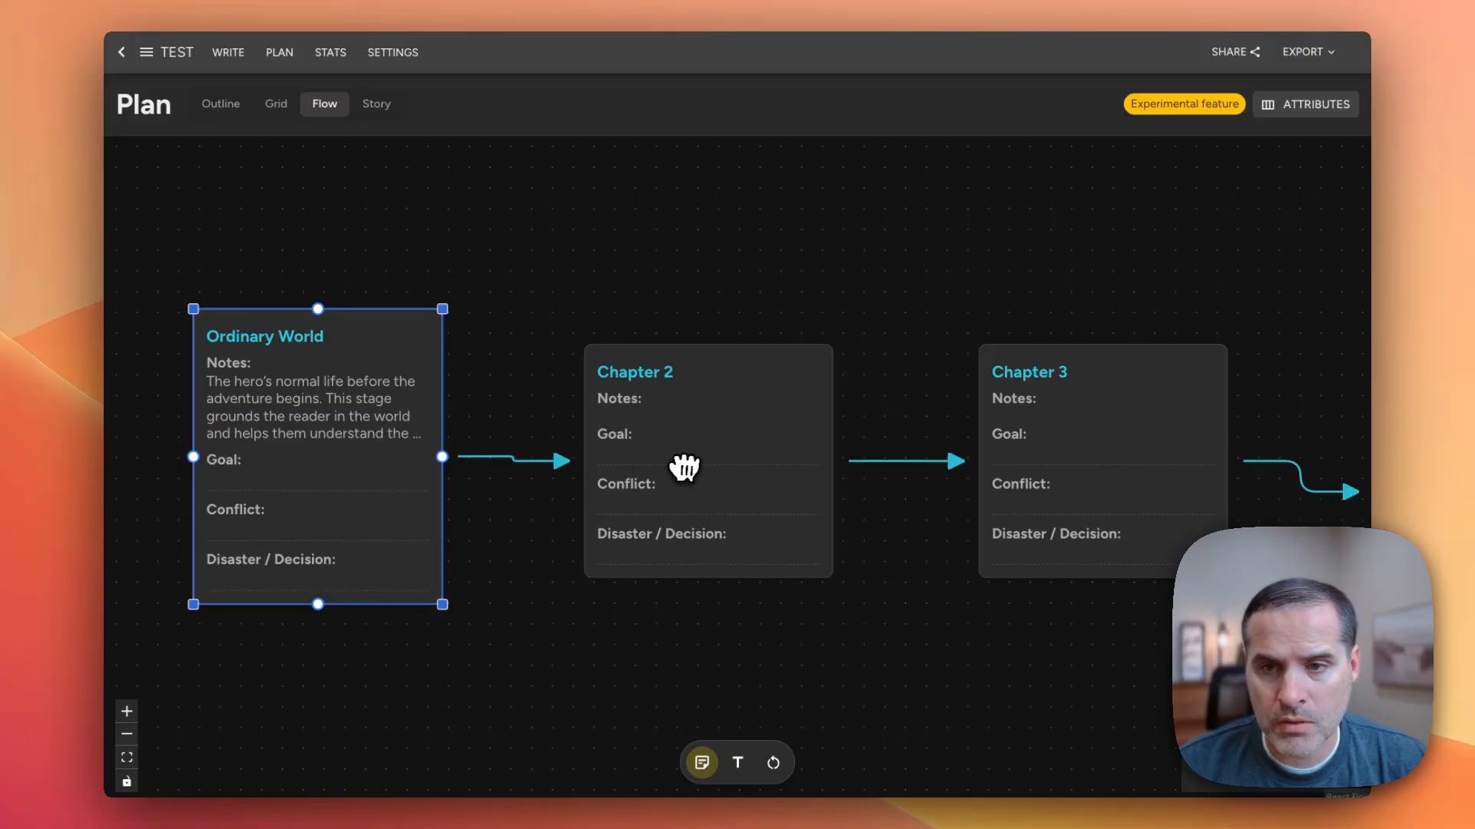
Check which attributes are shown on the flow cards and leave the selection as it is
click(1316, 105)
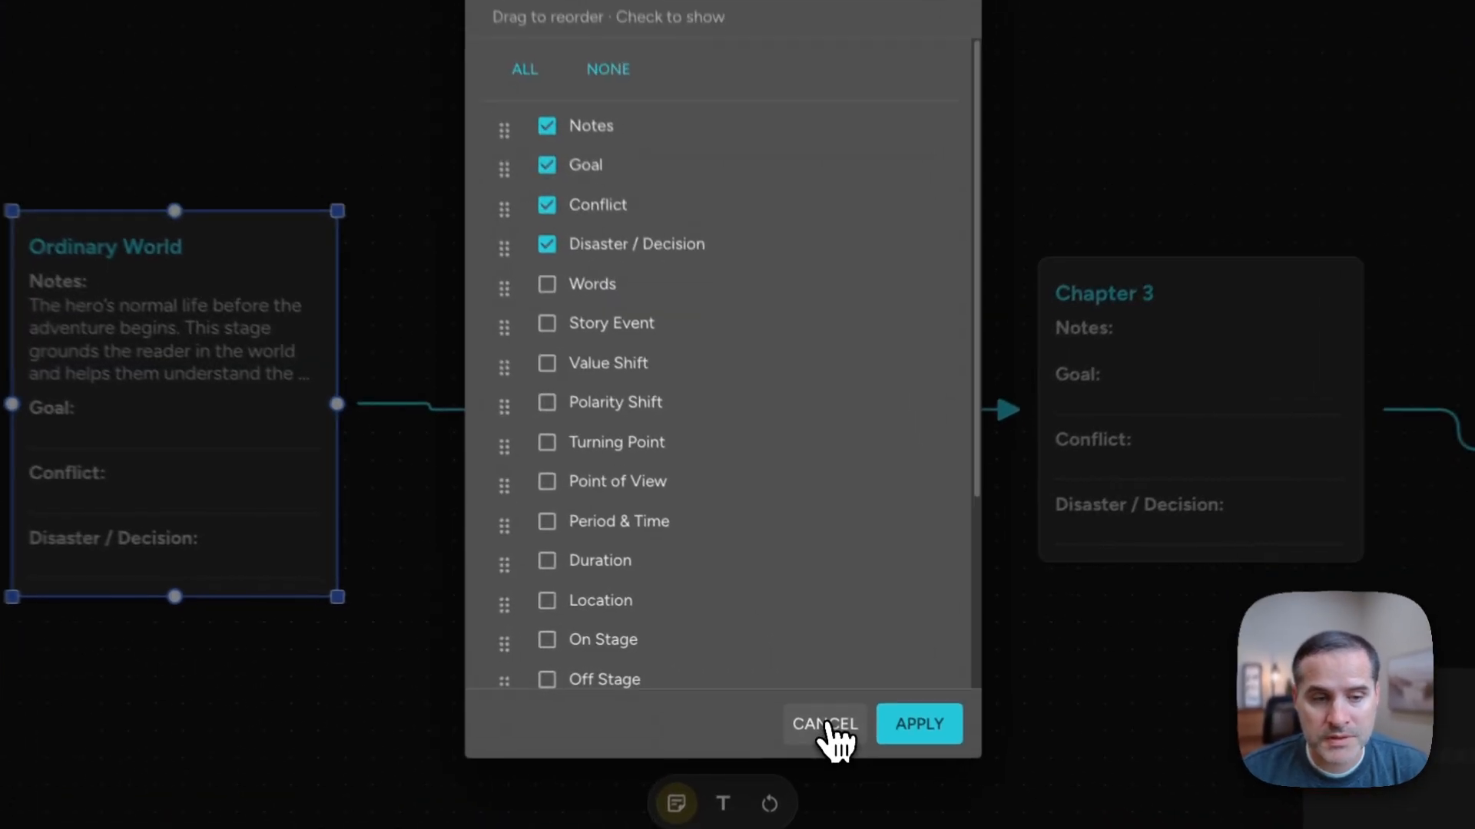
click(816, 701)
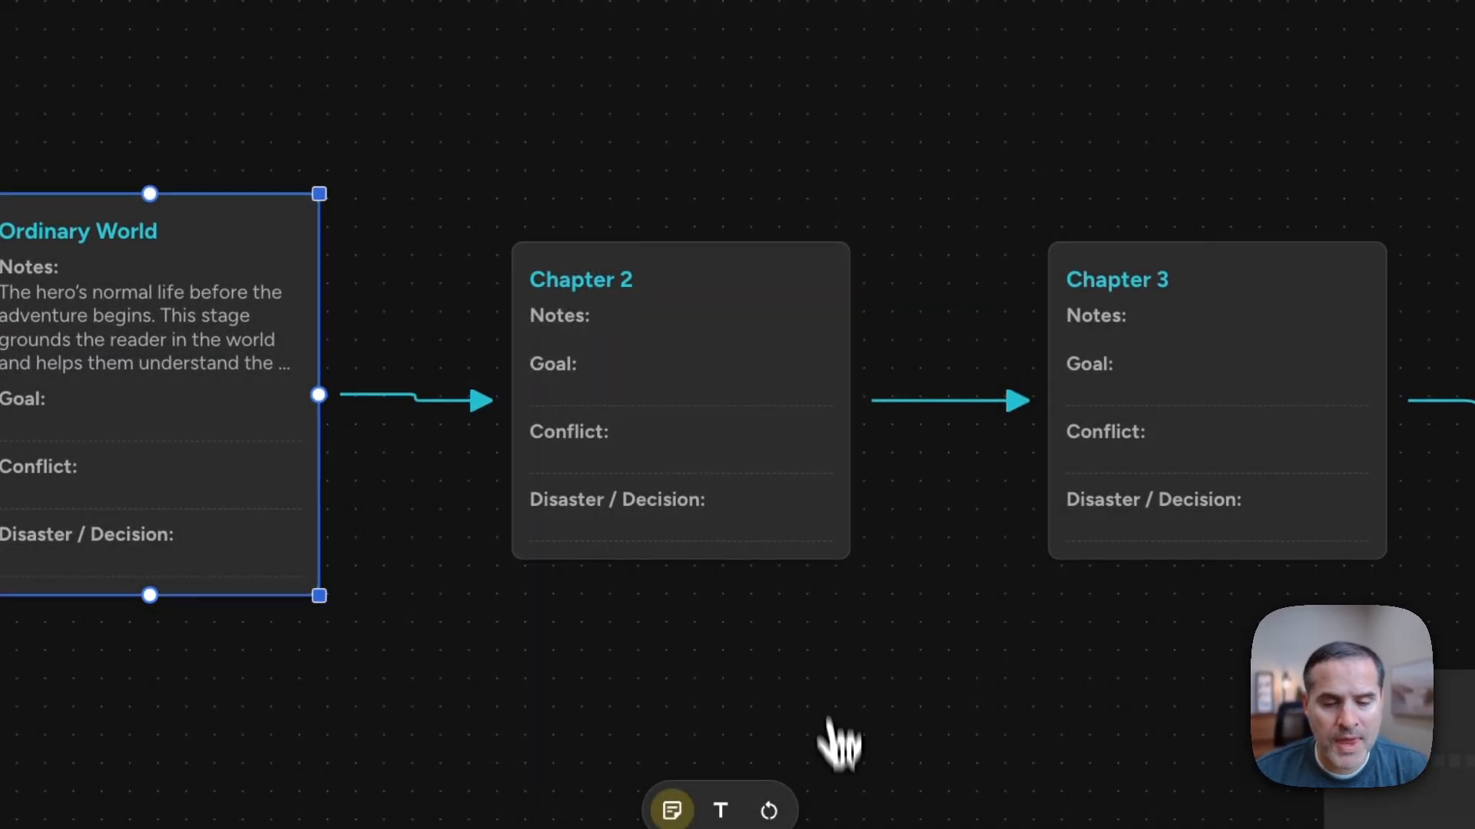
Add a purple sticky note with the text "Hi there!" below the Chapter 2 card
click(785, 199)
scroll(758, 298, down, 5)
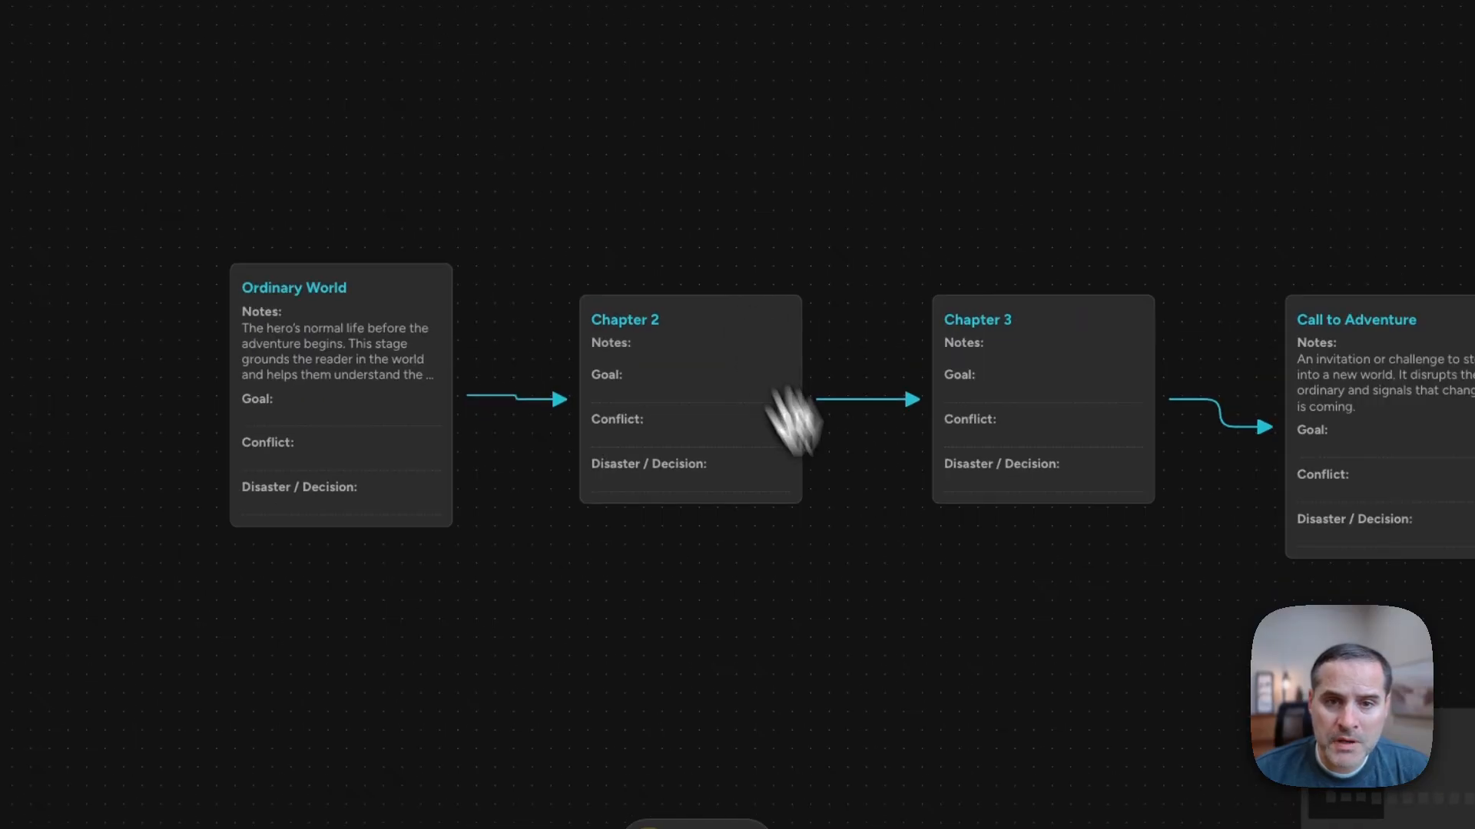
drag(928, 666, 893, 612)
mouse_move(630, 762)
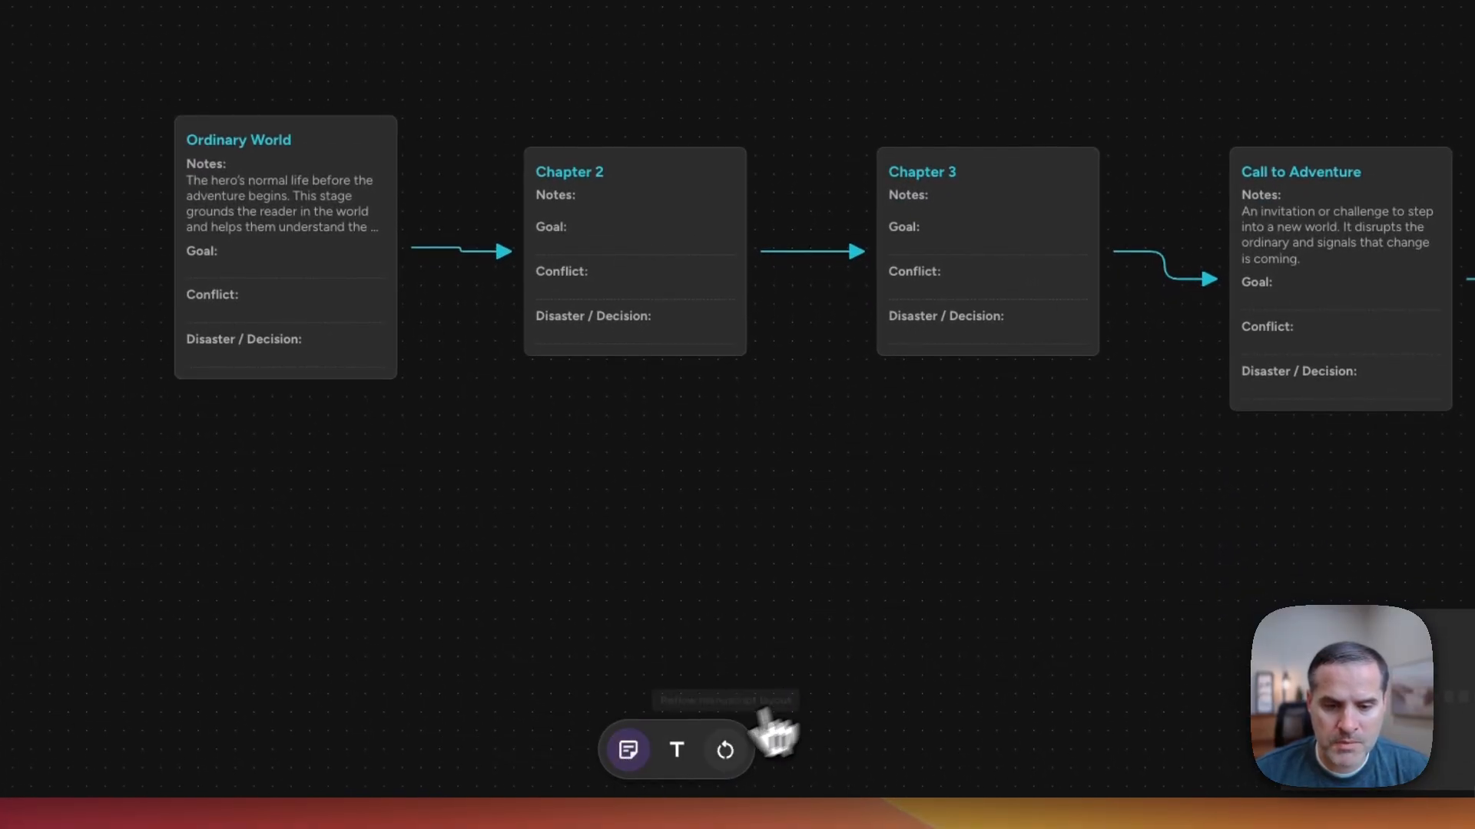
drag(626, 741, 576, 442)
double_click(573, 439)
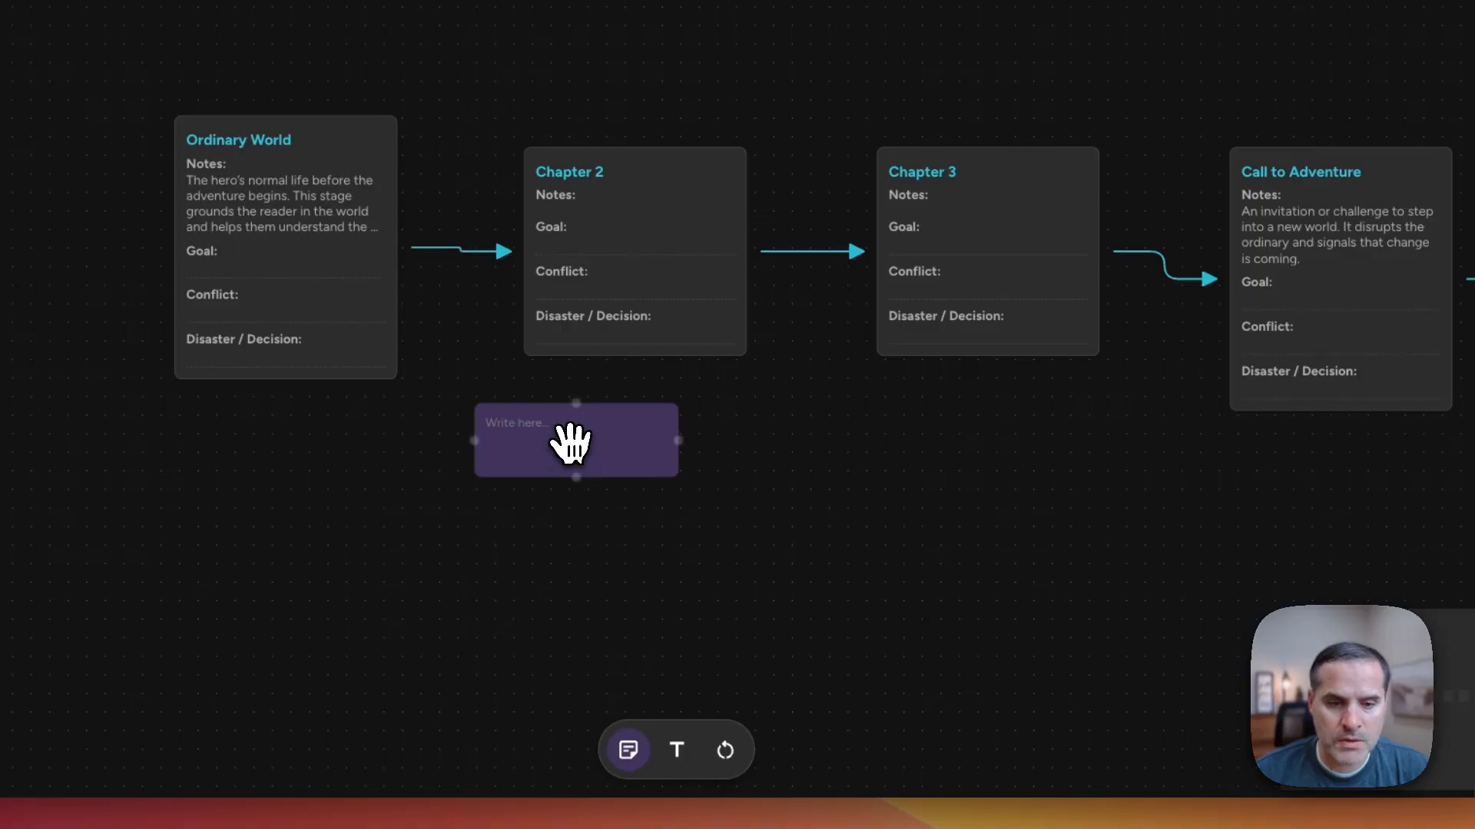
text(Hi there!)
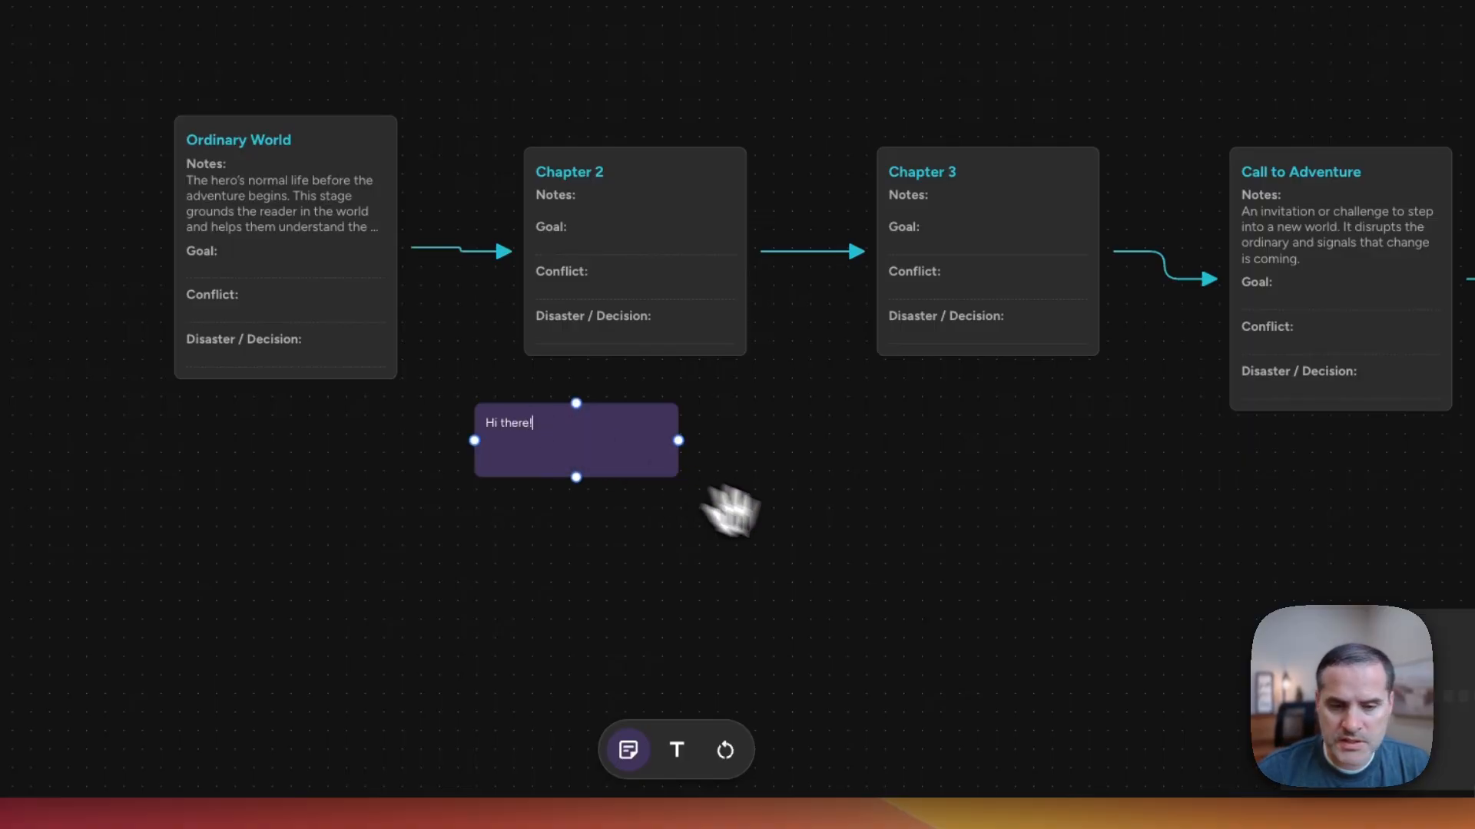
click(768, 527)
Move the "Hi there!" note and make two duplicates of it in the empty area below the Chapter 2 and Chapter 3 cards
drag(582, 455, 868, 532)
click(1050, 484)
click(625, 517)
click(899, 644)
click(813, 547)
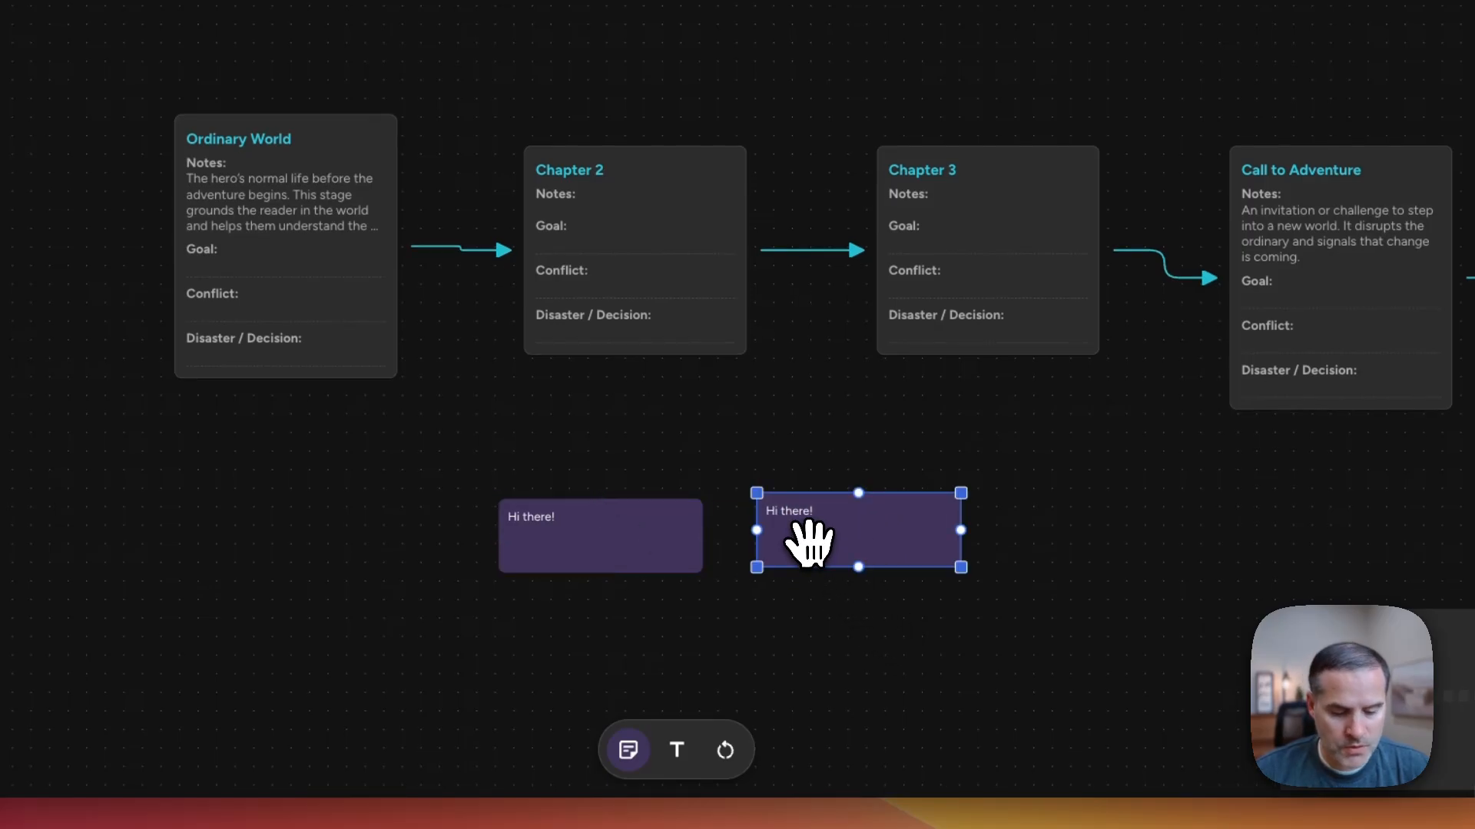
alt+drag(822, 566, 883, 617)
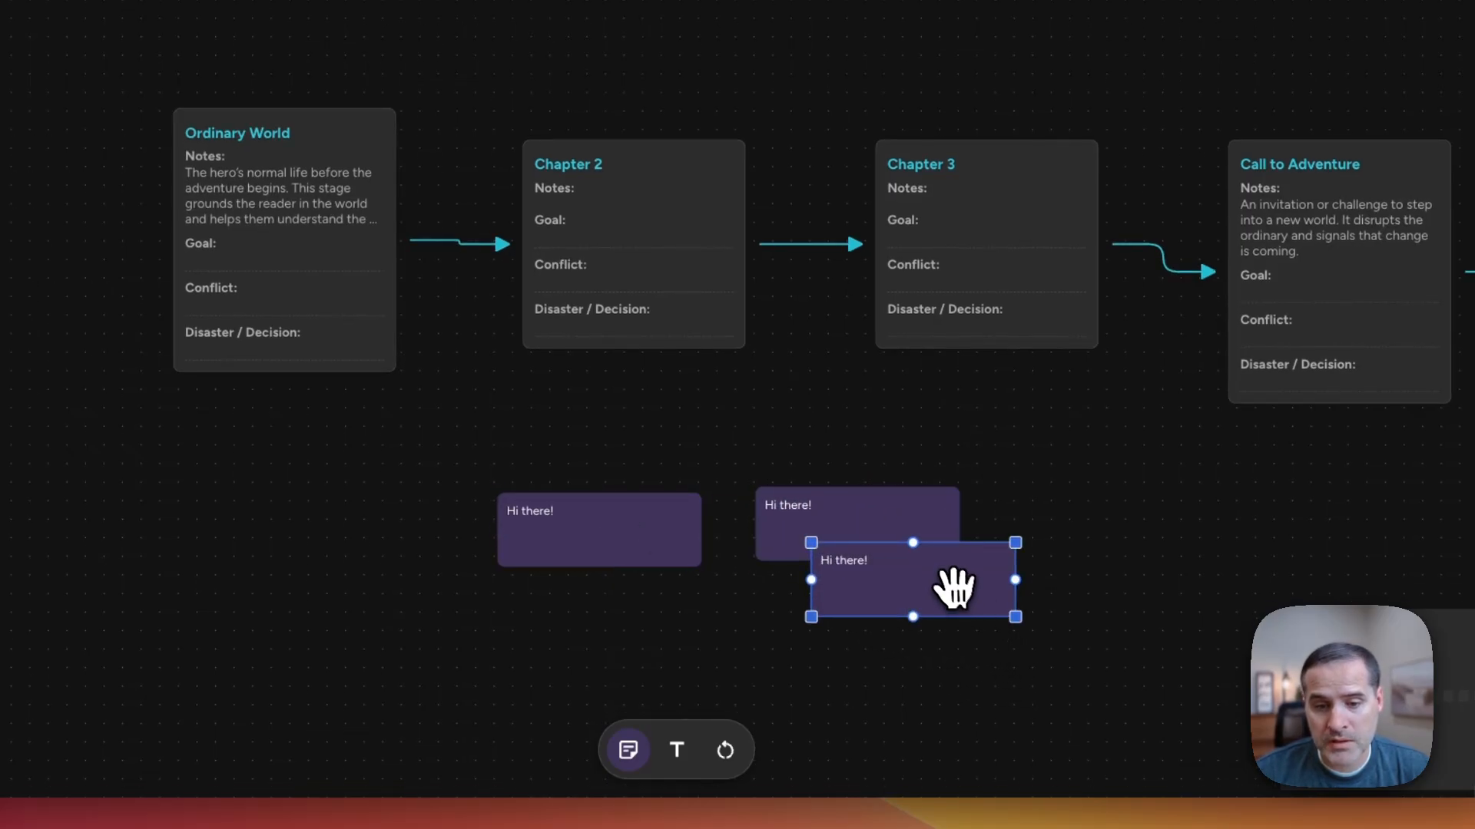
Spread the three "Hi there!" notes apart in the empty area below the chapter cards
drag(955, 586, 1161, 537)
click(814, 618)
drag(622, 546, 530, 521)
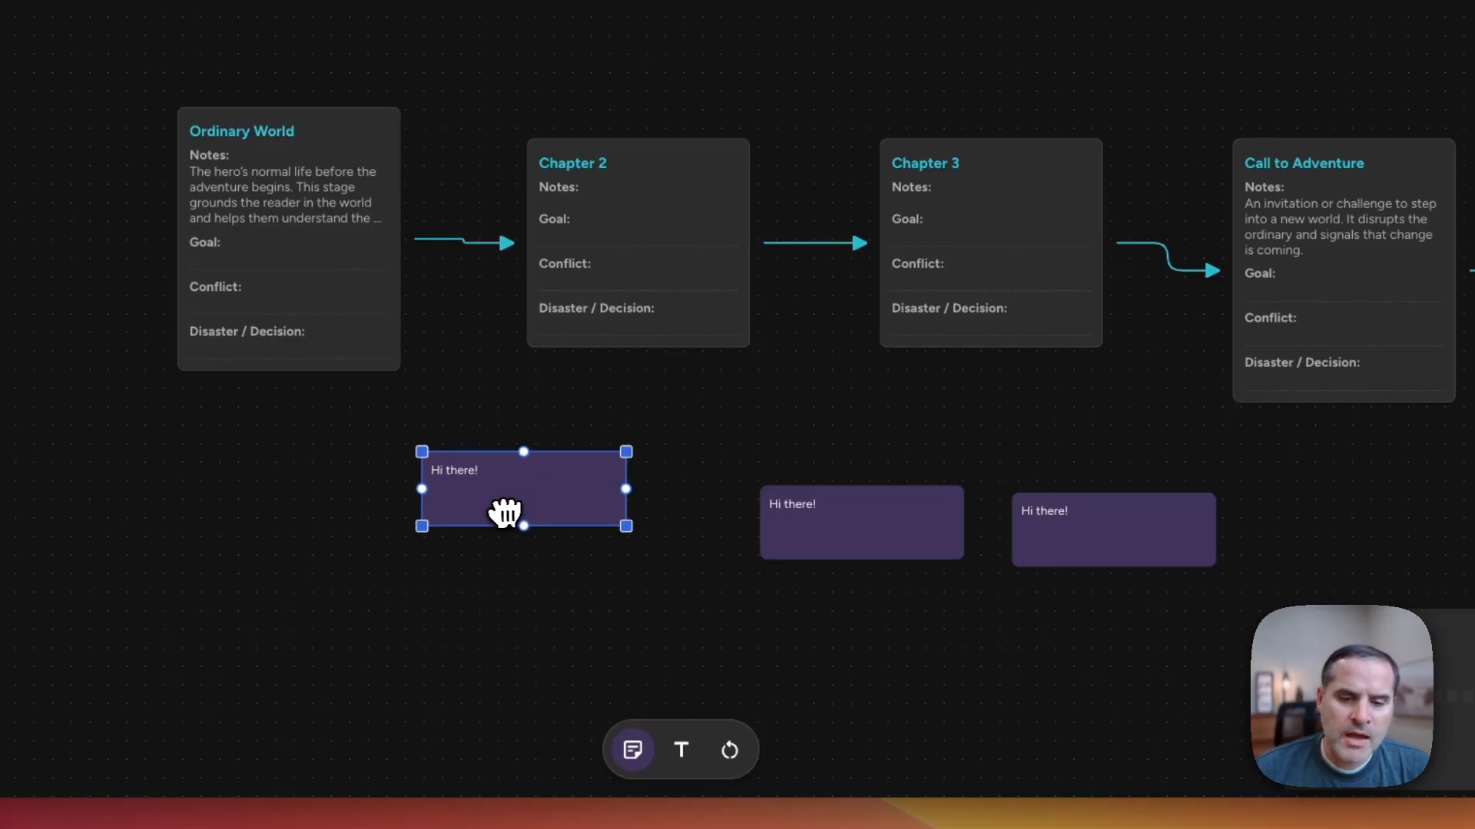
Connect the first "Hi there!" note to the middle note with two arrows and to the Chapter 2 card with another
drag(616, 506, 772, 519)
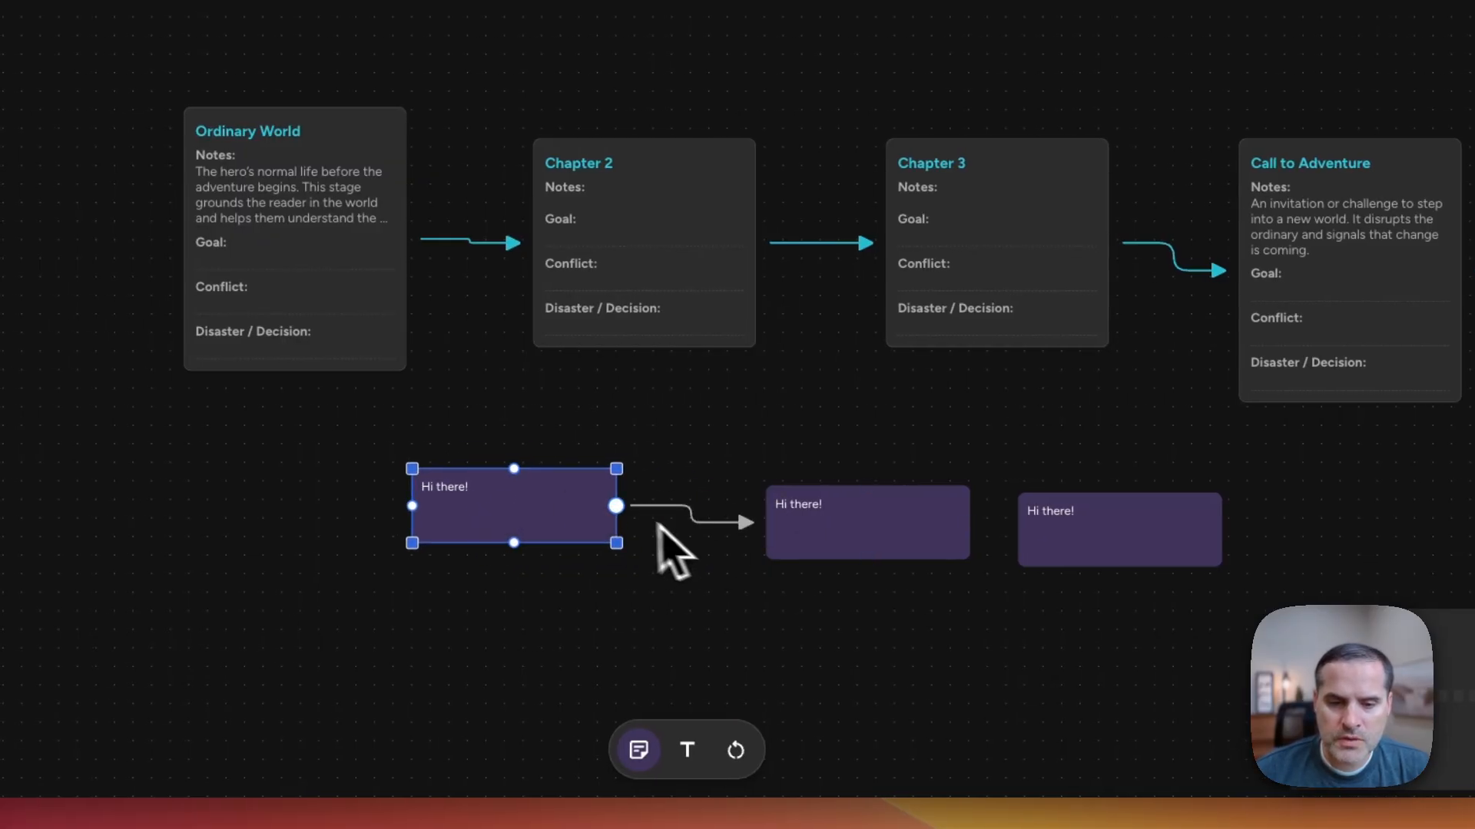
drag(513, 543, 882, 477)
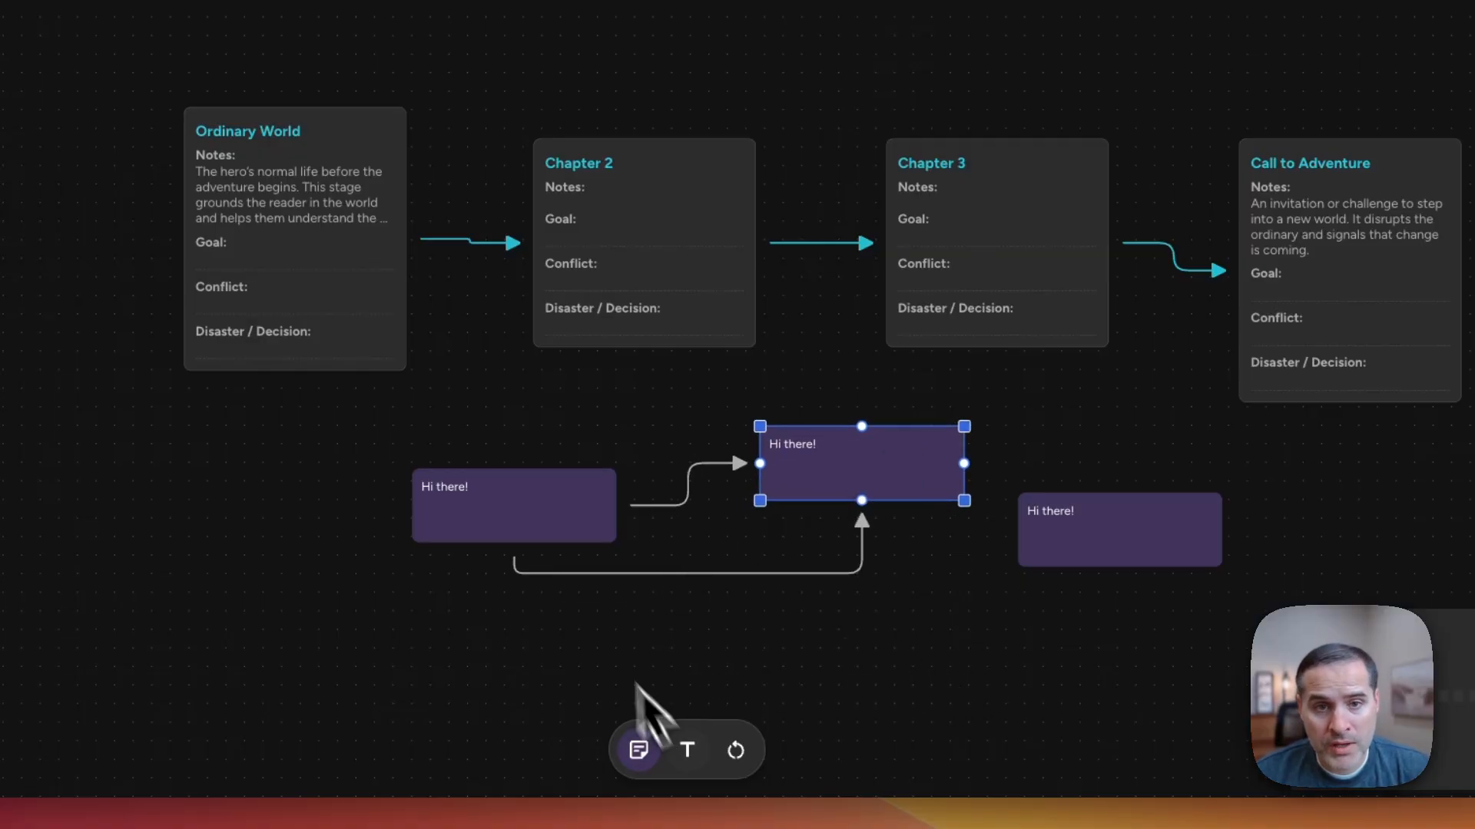
click(542, 501)
drag(537, 472, 668, 369)
click(939, 682)
Add a free text element reading "Hi there!" above the Chapter 2 card
click(739, 761)
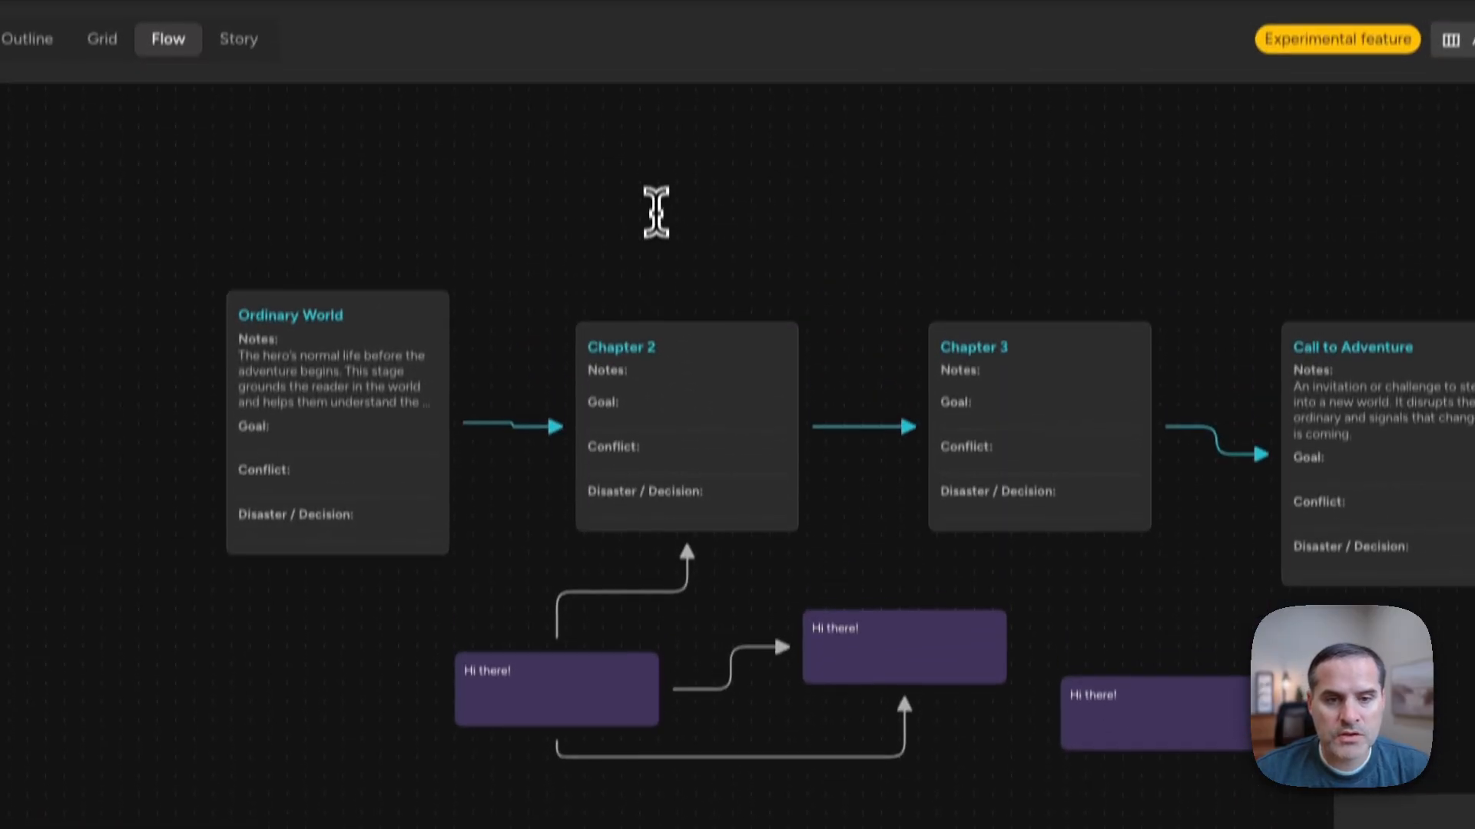
click(665, 40)
text(Hi there)
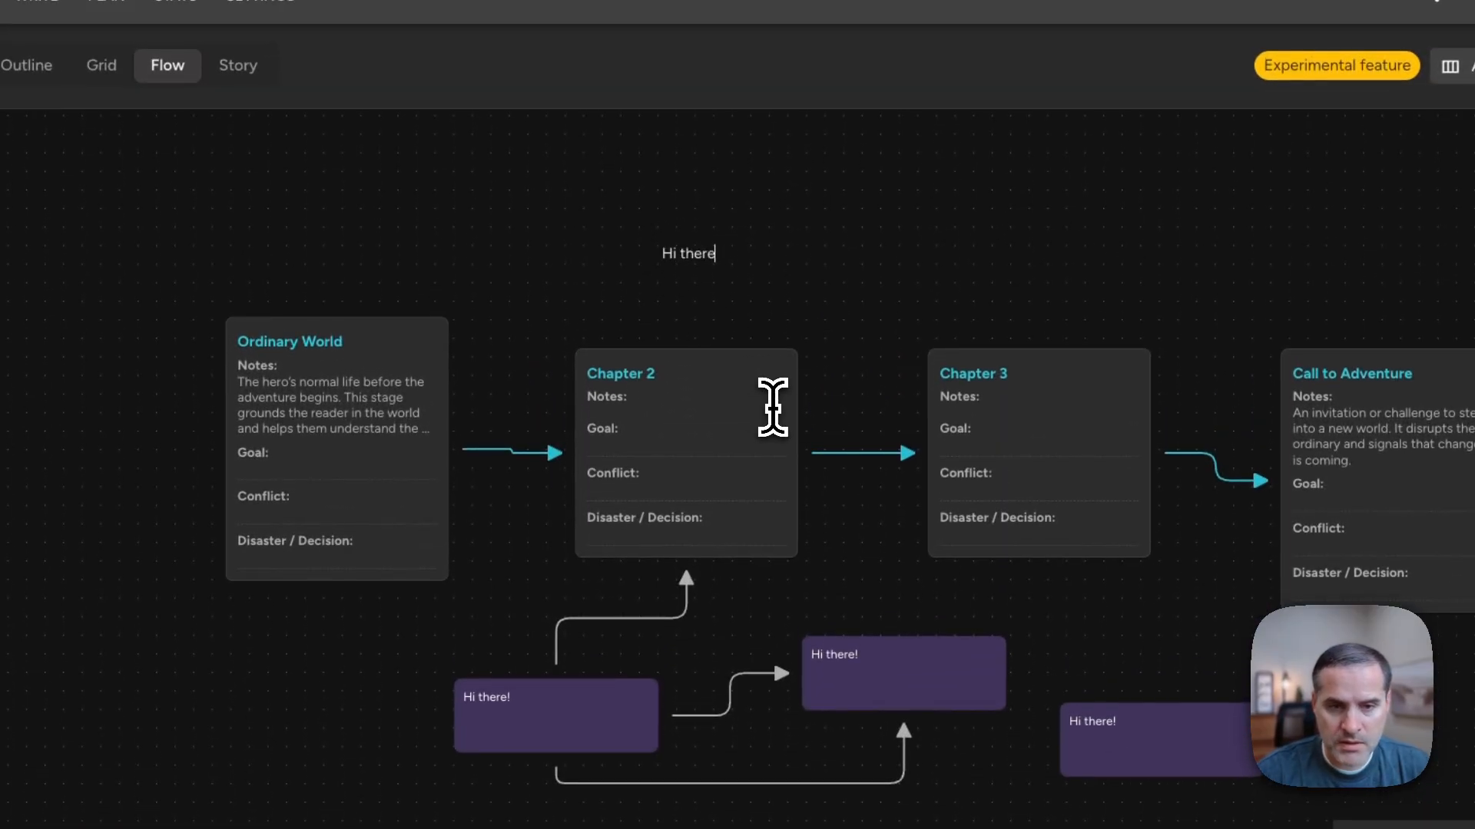
text(!)
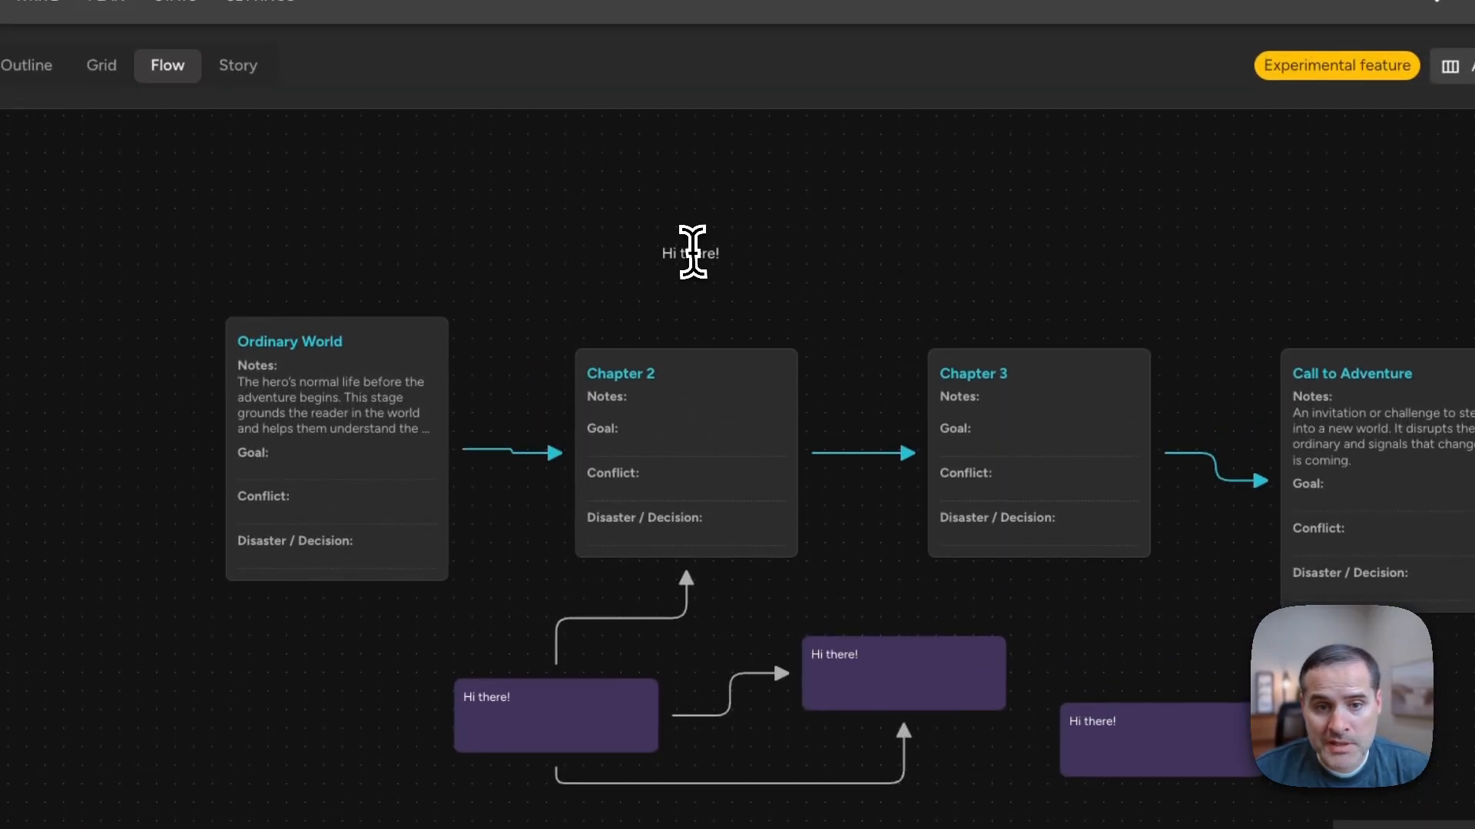
click(825, 245)
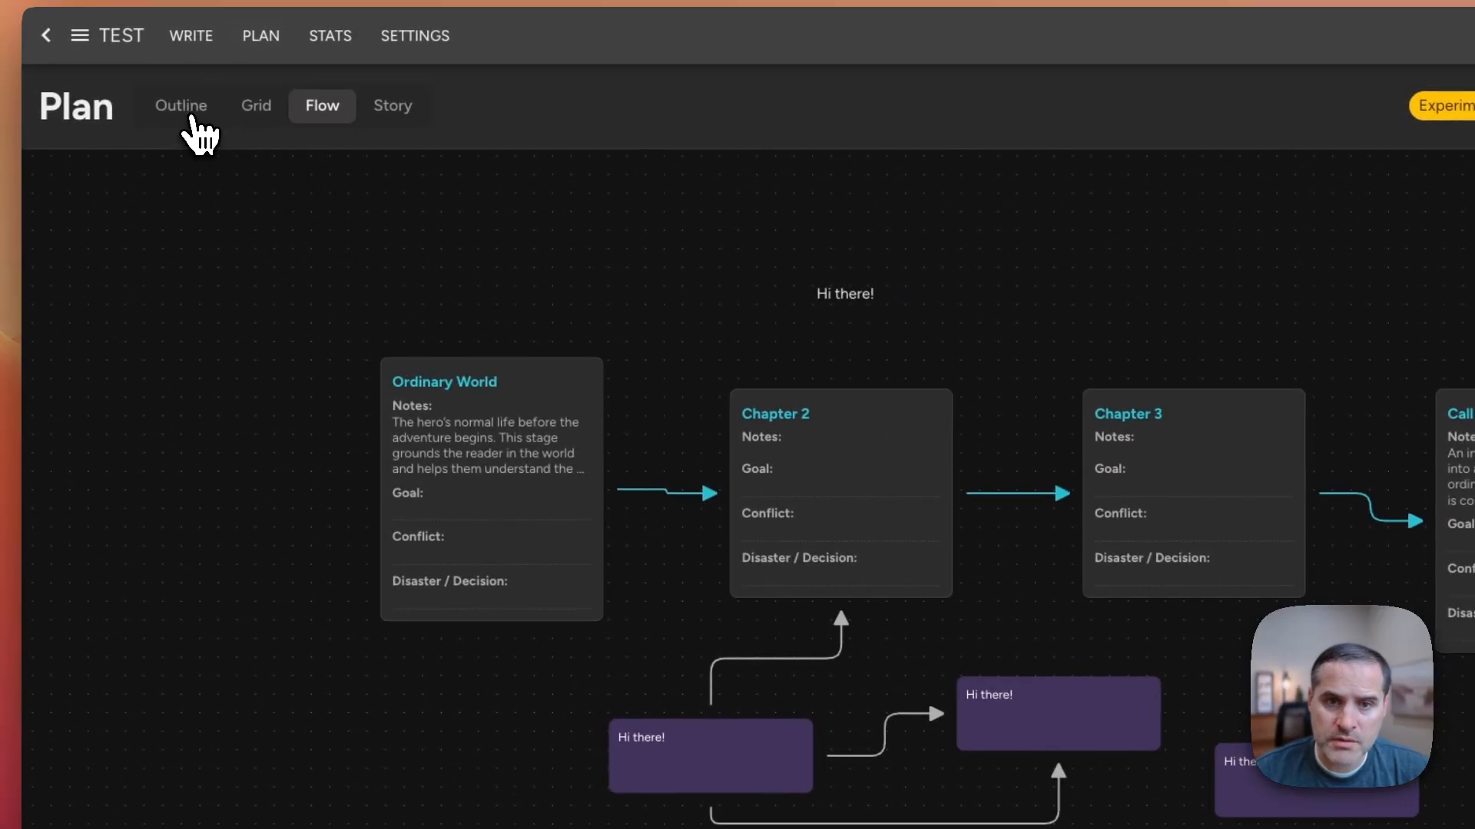
In the Outline view, add a manuscript section named "Act 1" containing Ordinary World, Chapter 2 and Chapter 3
click(192, 117)
right_click(239, 219)
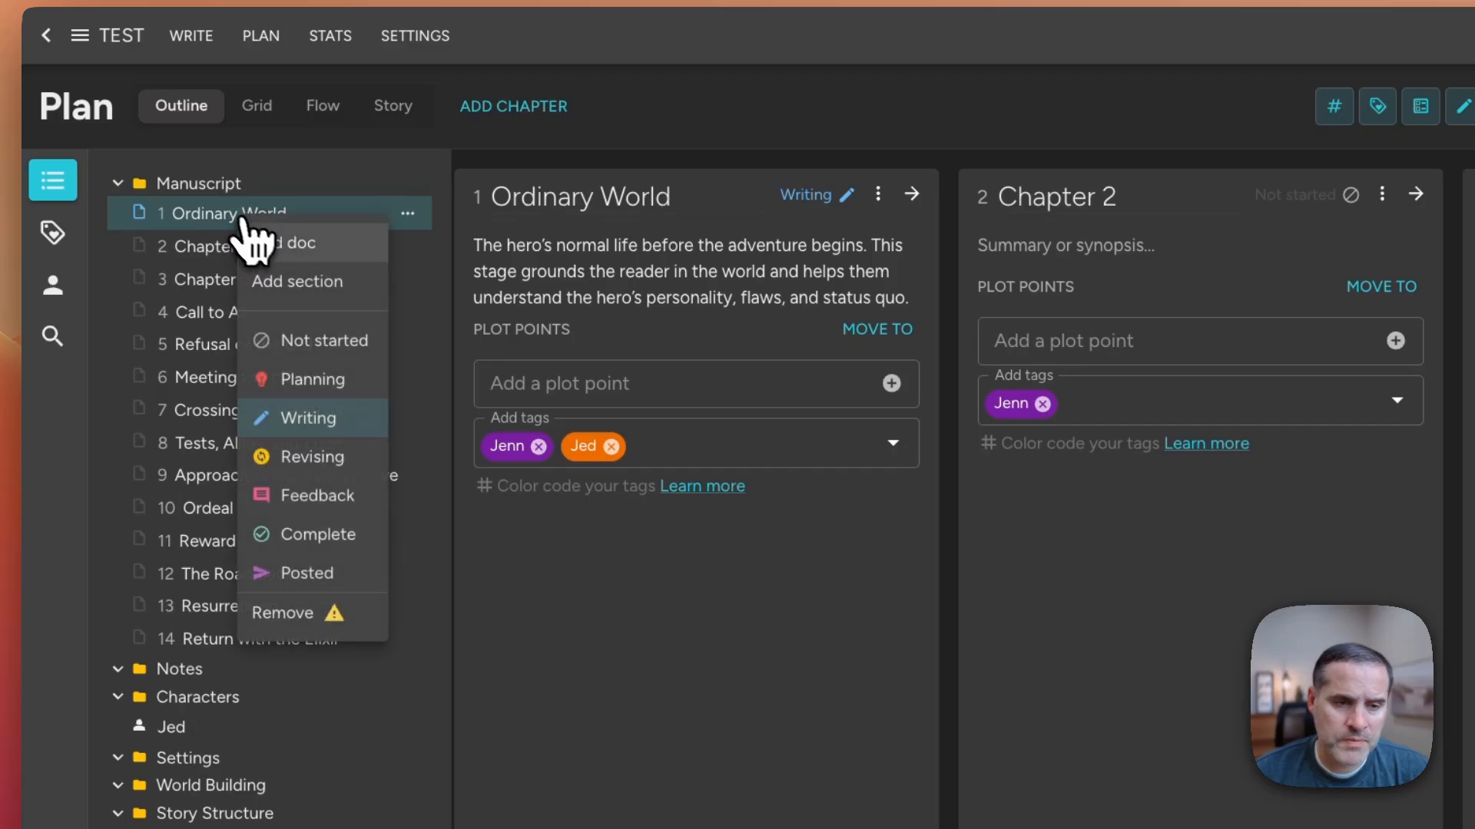
click(315, 282)
drag(211, 209, 269, 257)
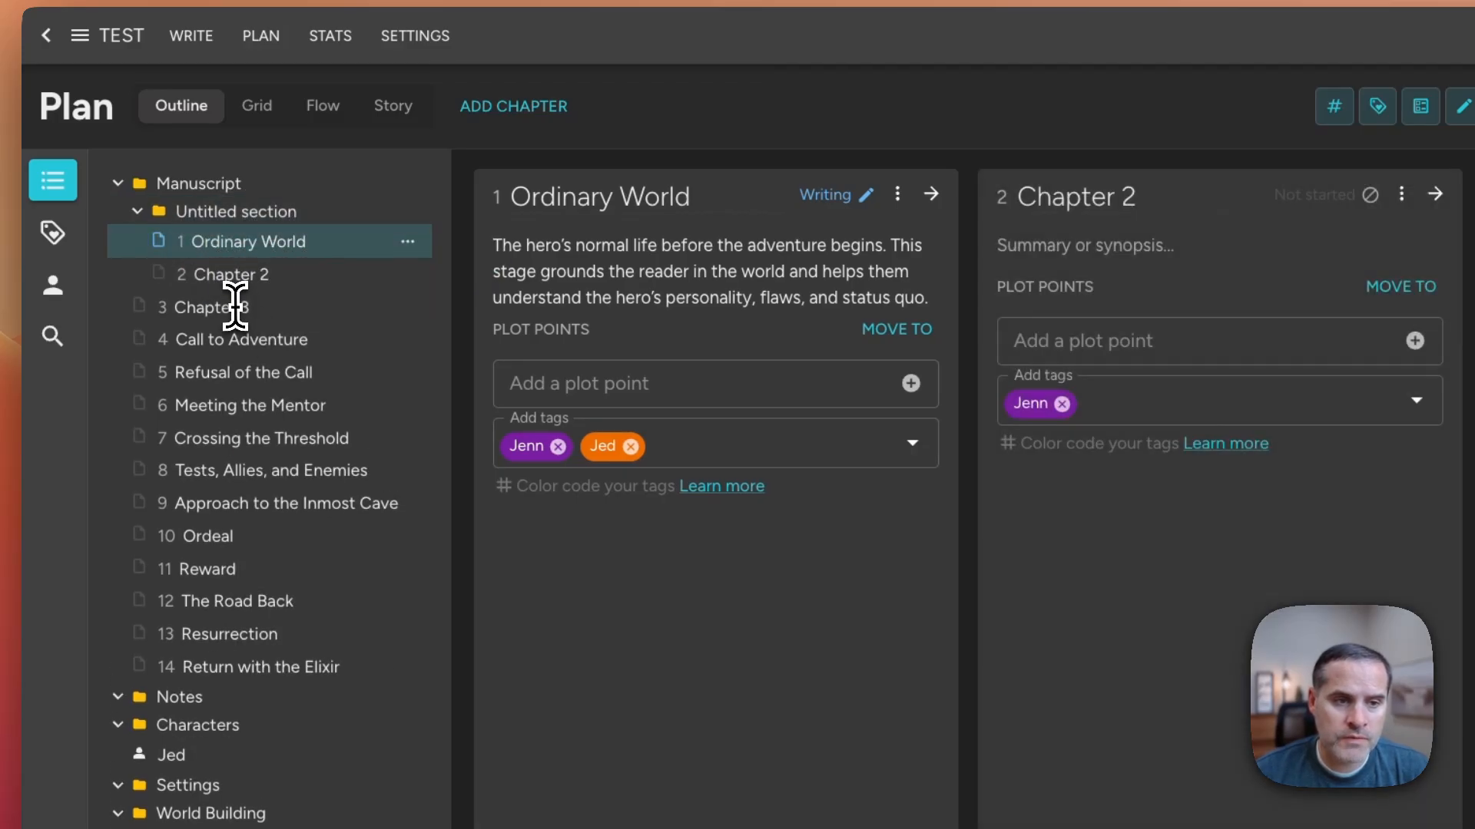
drag(235, 306, 292, 292)
double_click(237, 209)
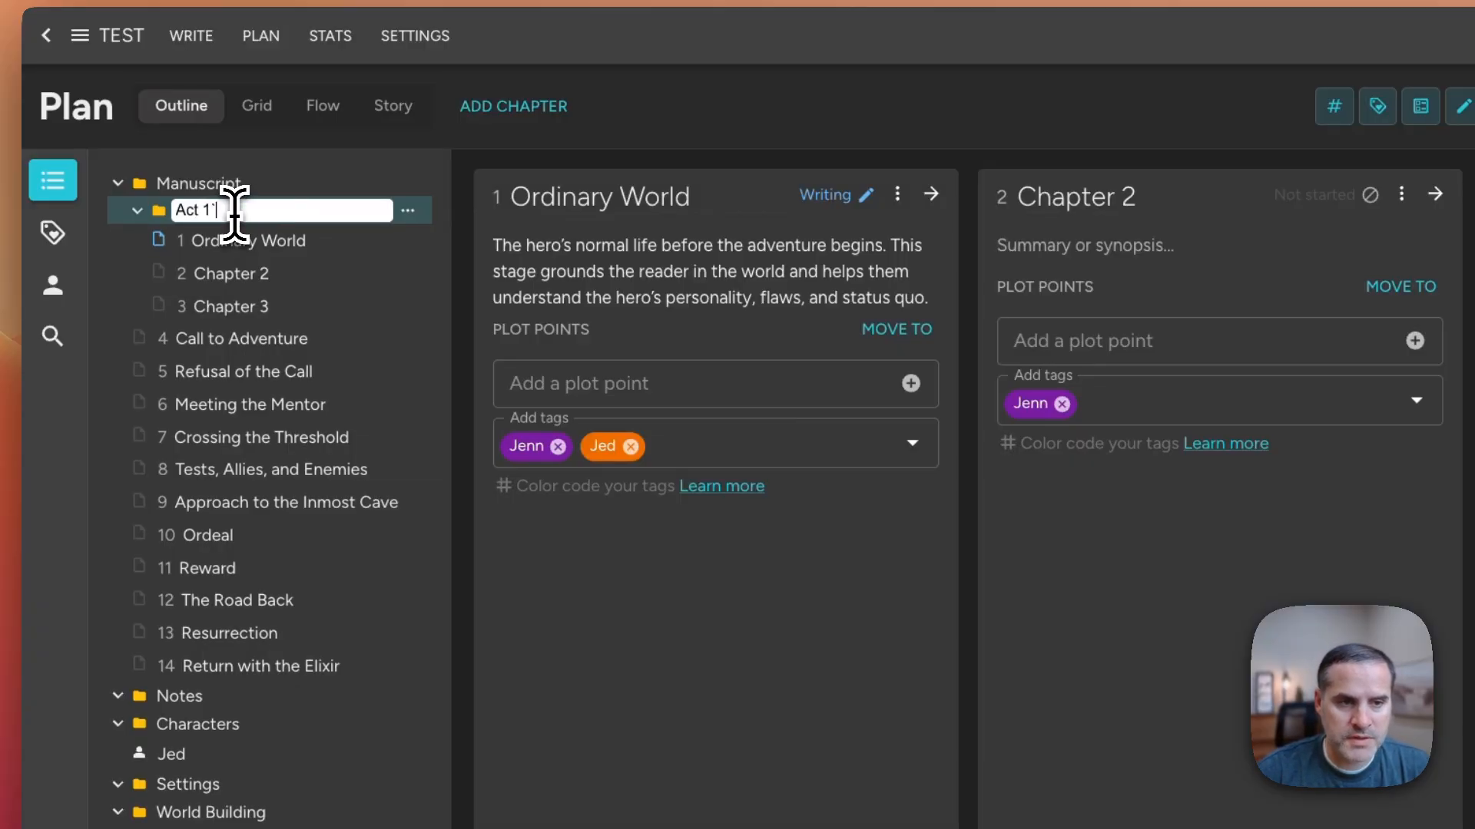
key(Return)
Return to the Flow view and move the Act 1 section frame above the tops of its chapter cards
click(321, 108)
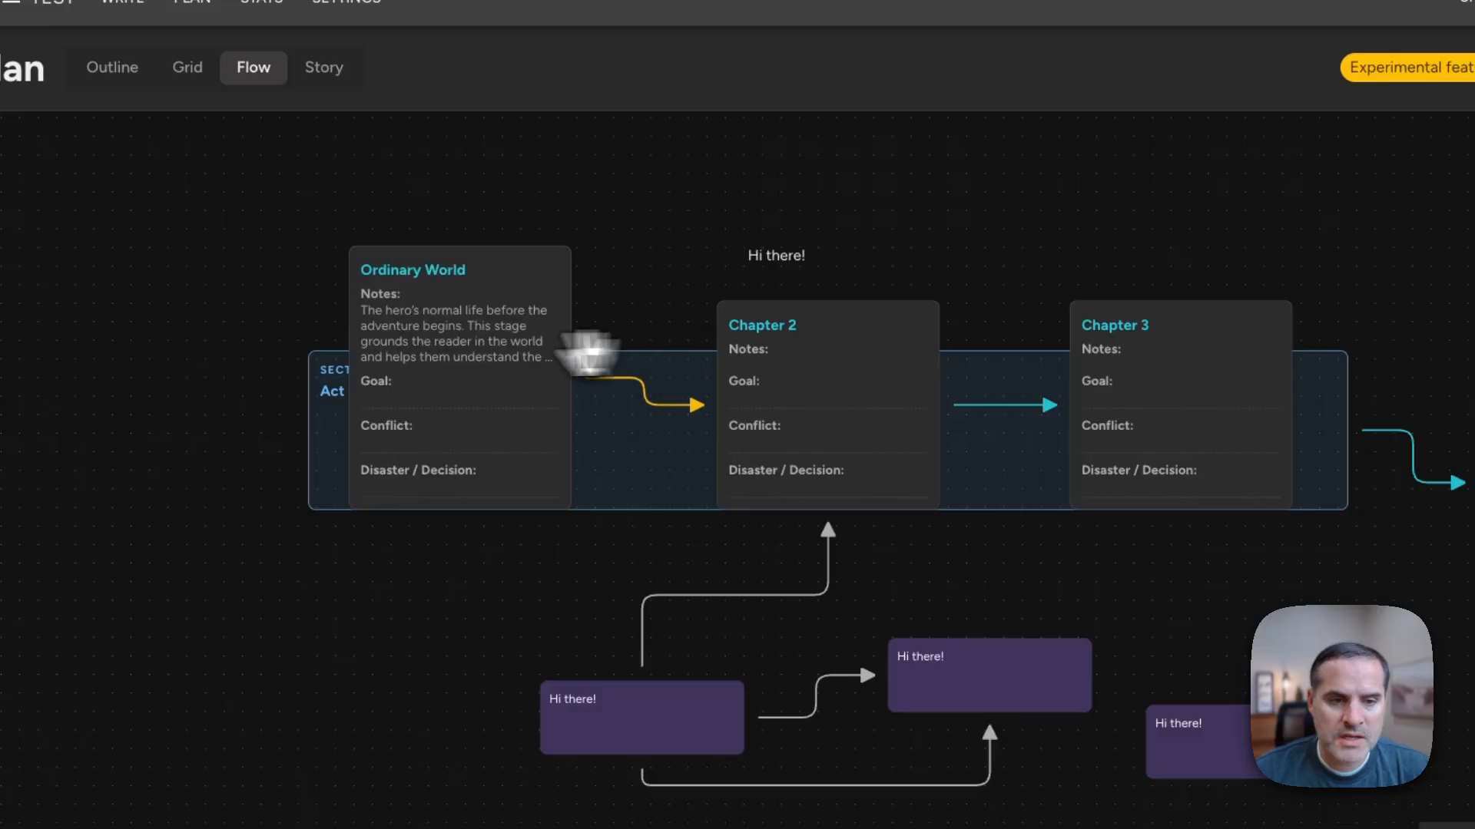
click(322, 355)
drag(323, 355, 316, 172)
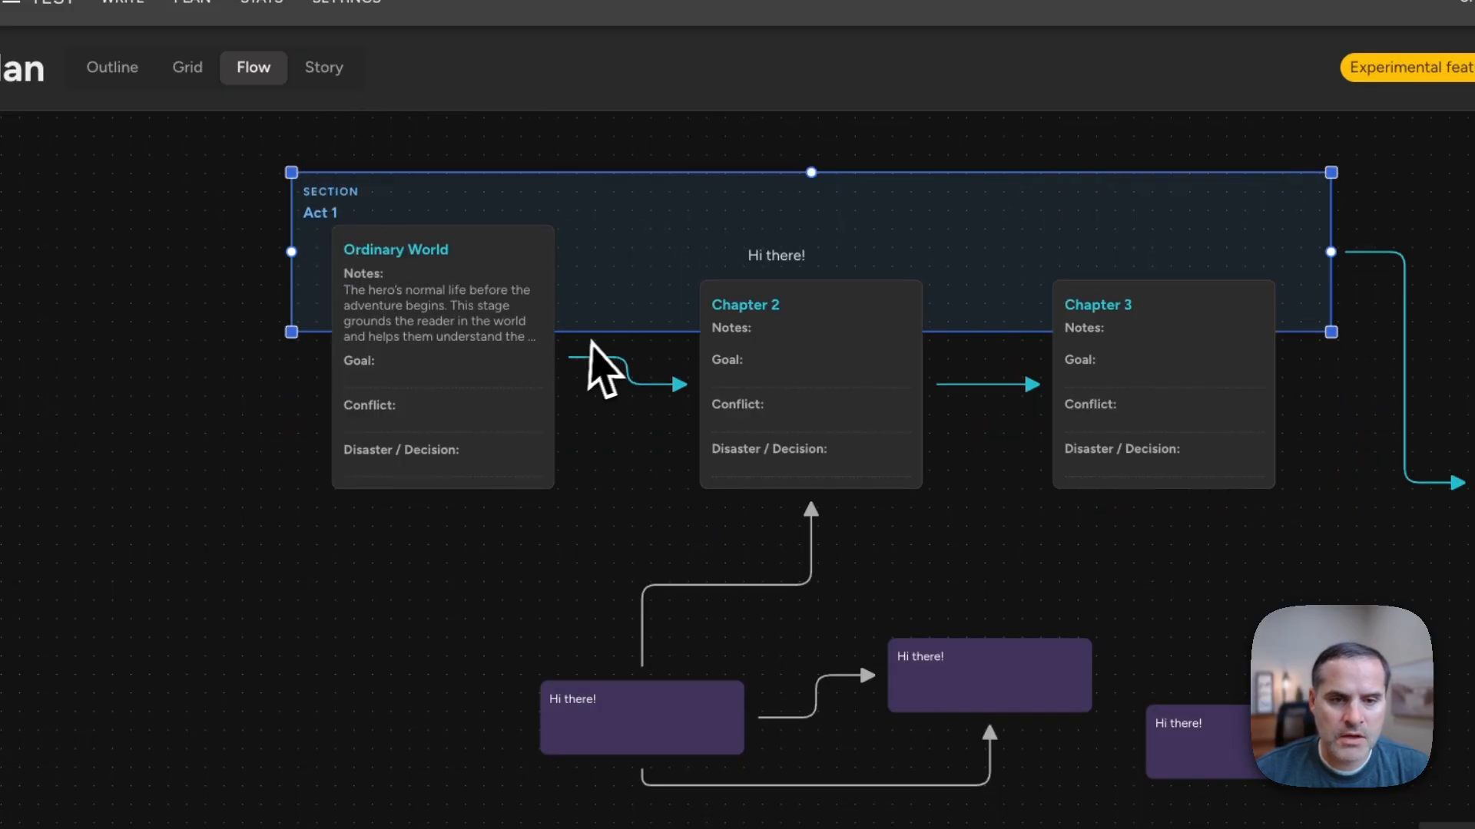
click(339, 164)
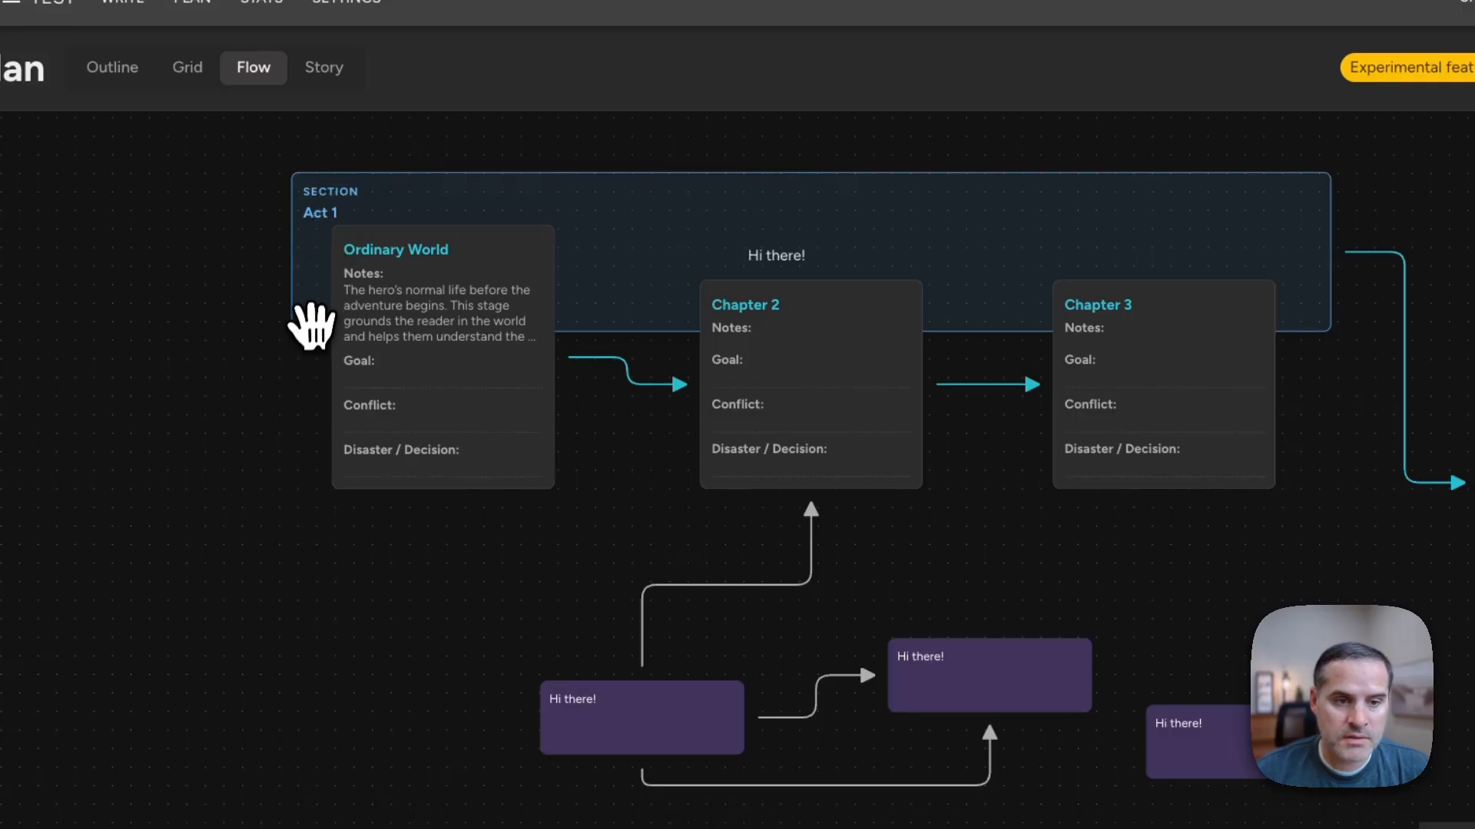
click(316, 173)
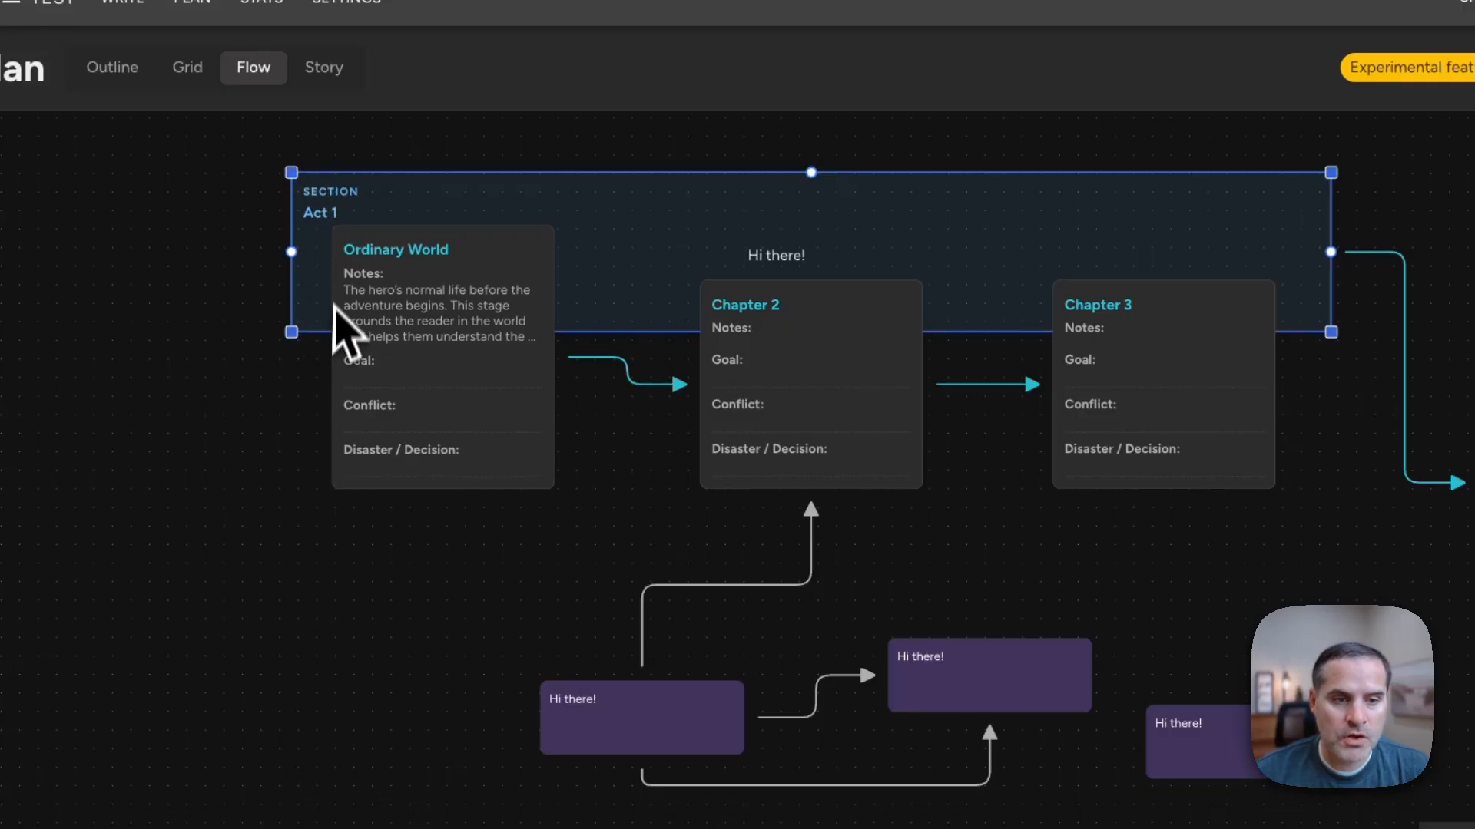
Make the Act 1 section taller, arrange its three chapter cards inside it, and move the "Hi there!" text above the section
drag(465, 446, 503, 315)
drag(832, 395, 798, 311)
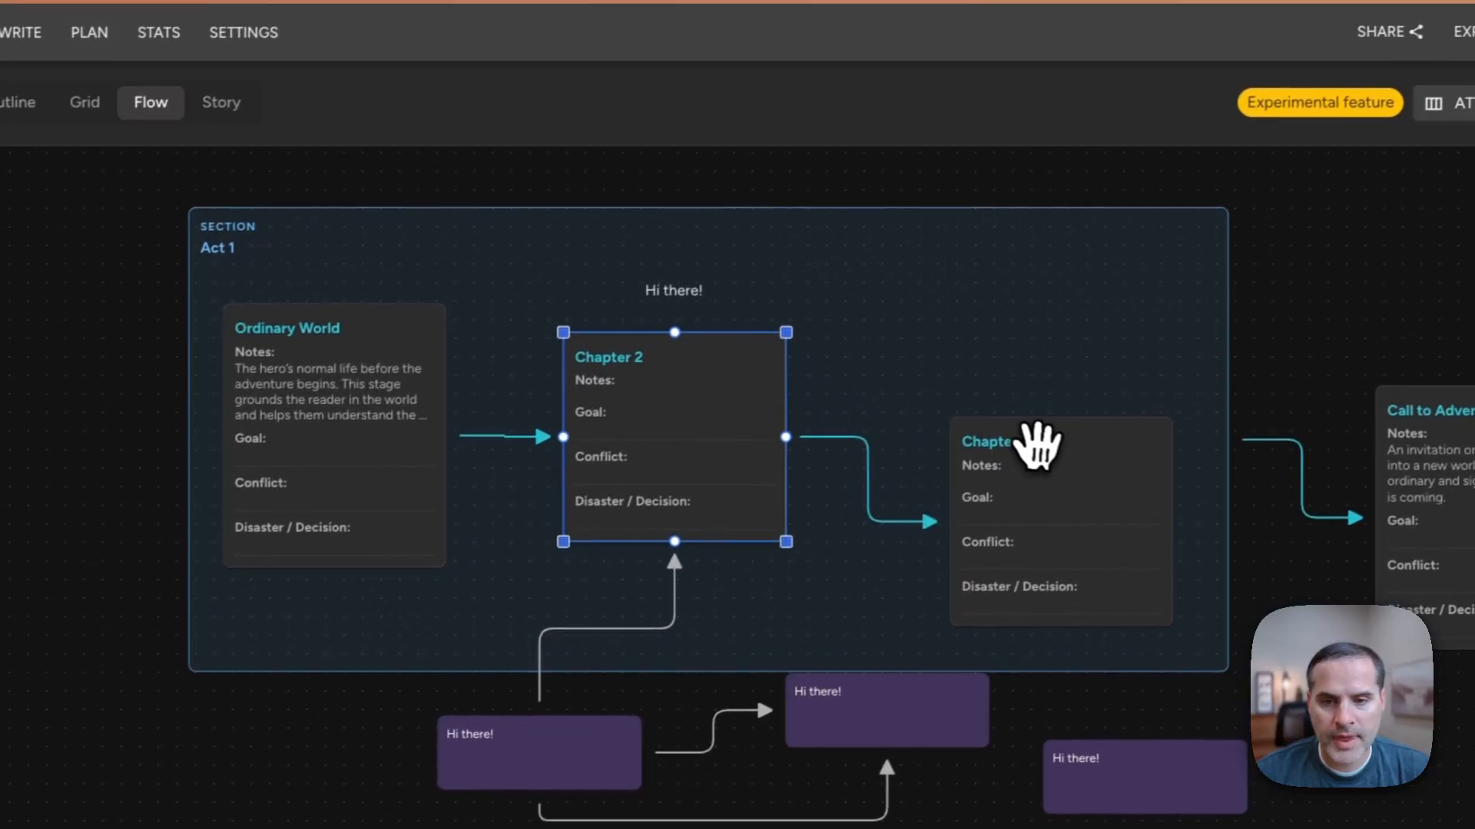
drag(1141, 403, 1202, 336)
drag(675, 303, 481, 370)
drag(1191, 414, 965, 365)
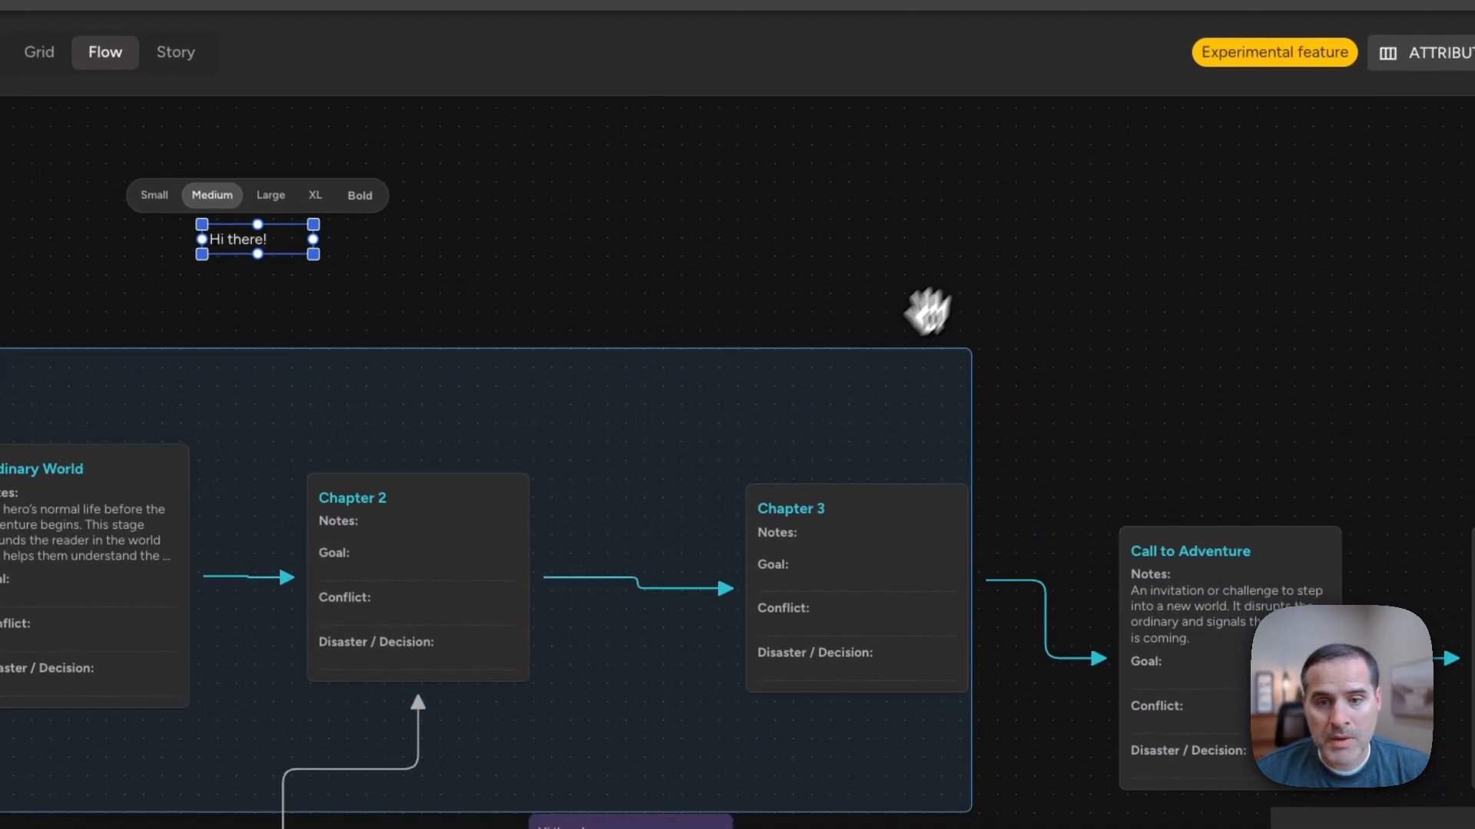
Widen the Act 1 section slightly so it leaves a margin beyond the Chapter 3 card
click(923, 434)
click(976, 407)
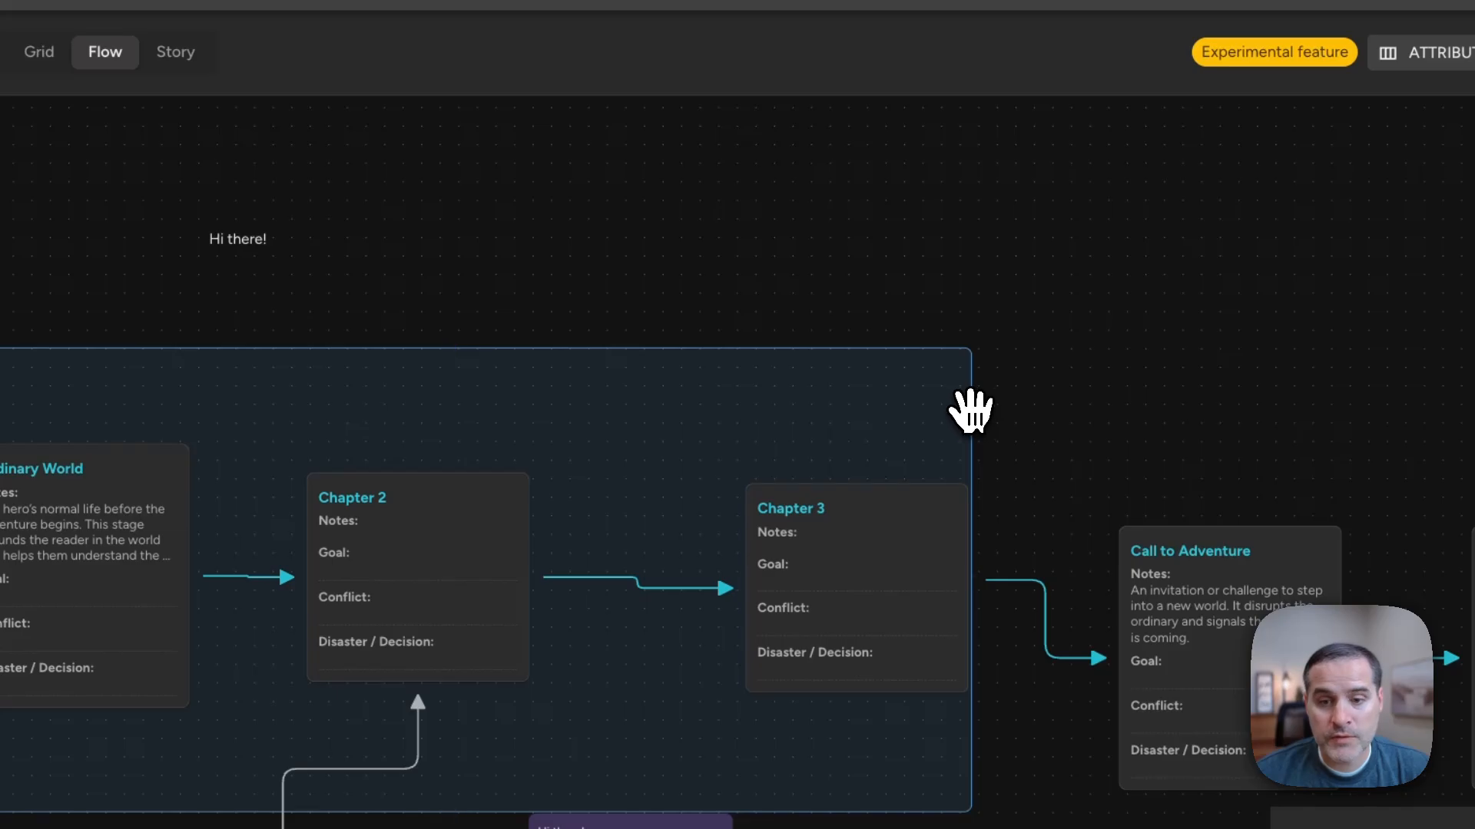
click(974, 419)
drag(971, 346, 1022, 343)
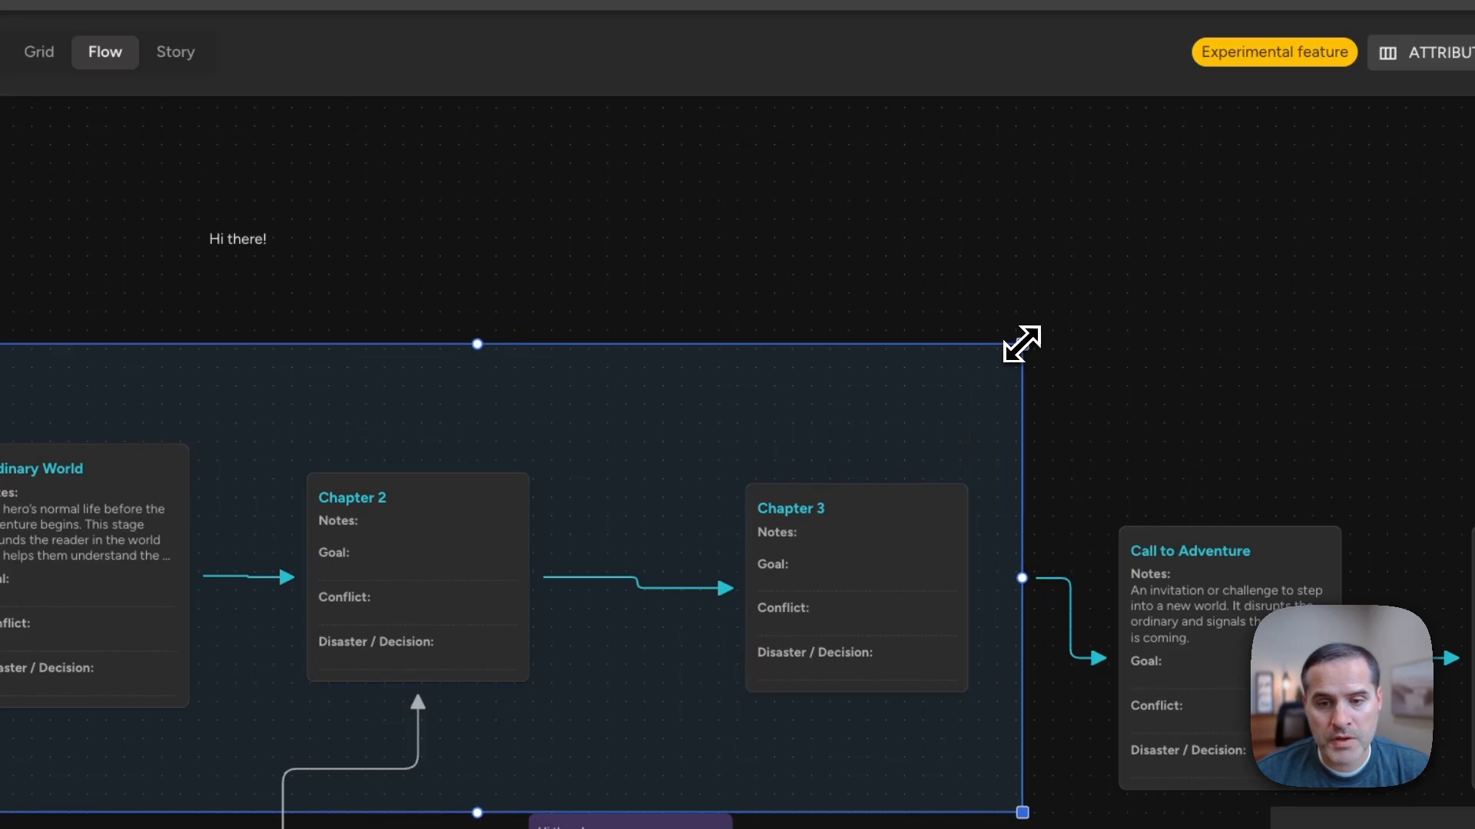
click(896, 249)
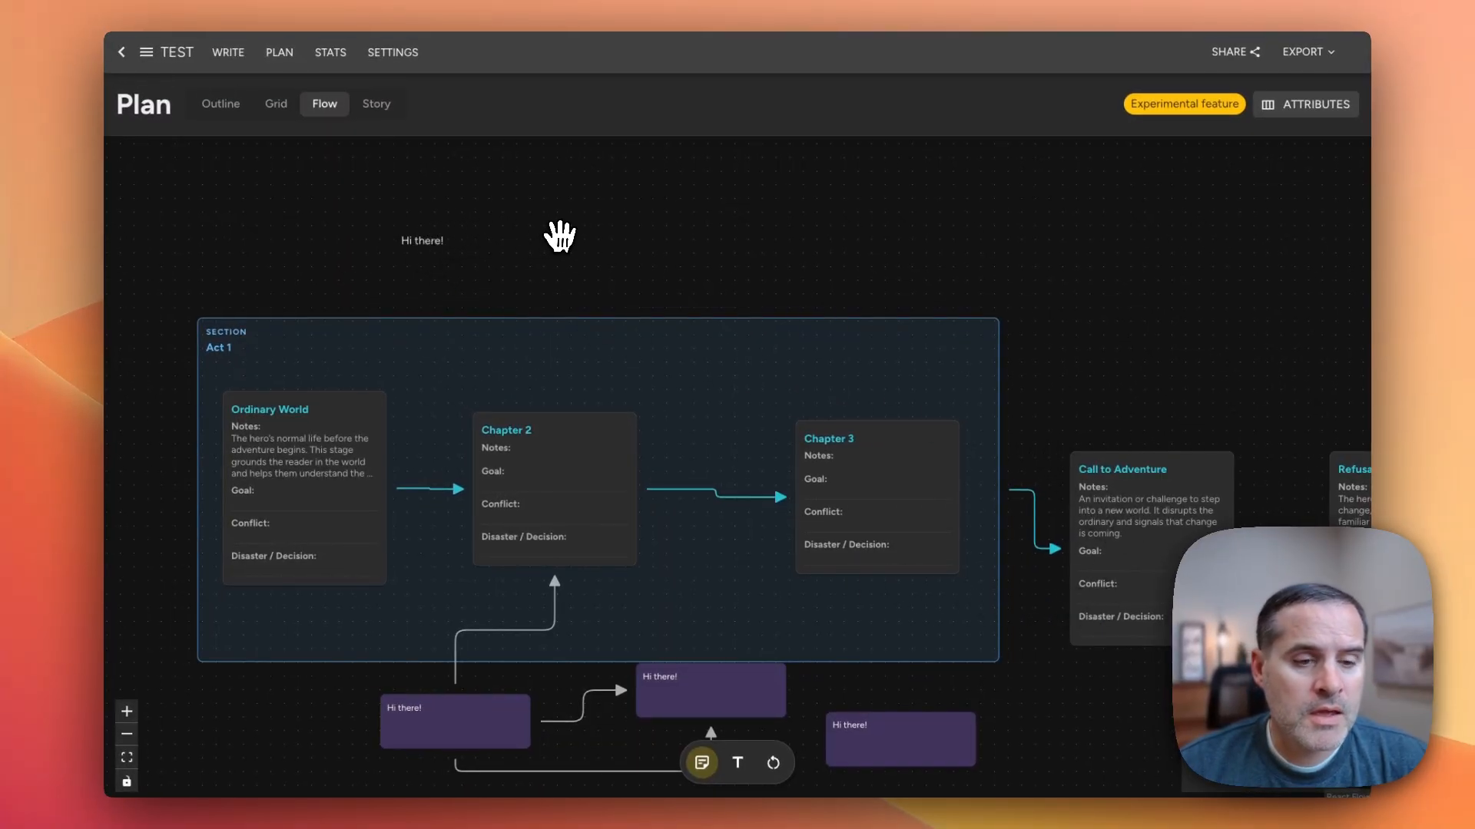
Open the Story view and review its planning questions and the high-level plan progress tracker
click(378, 105)
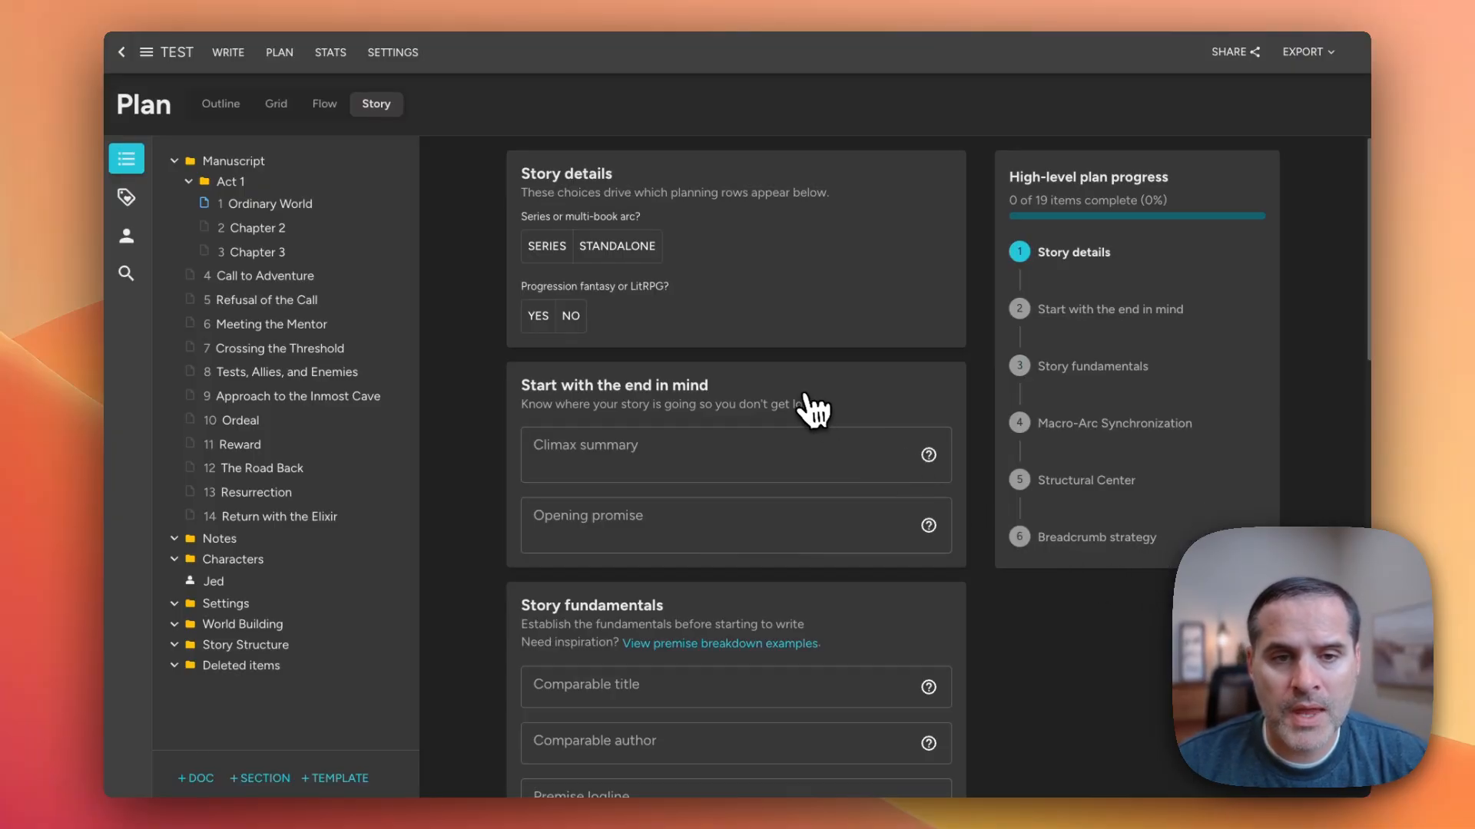
scroll(517, 460, down, 3)
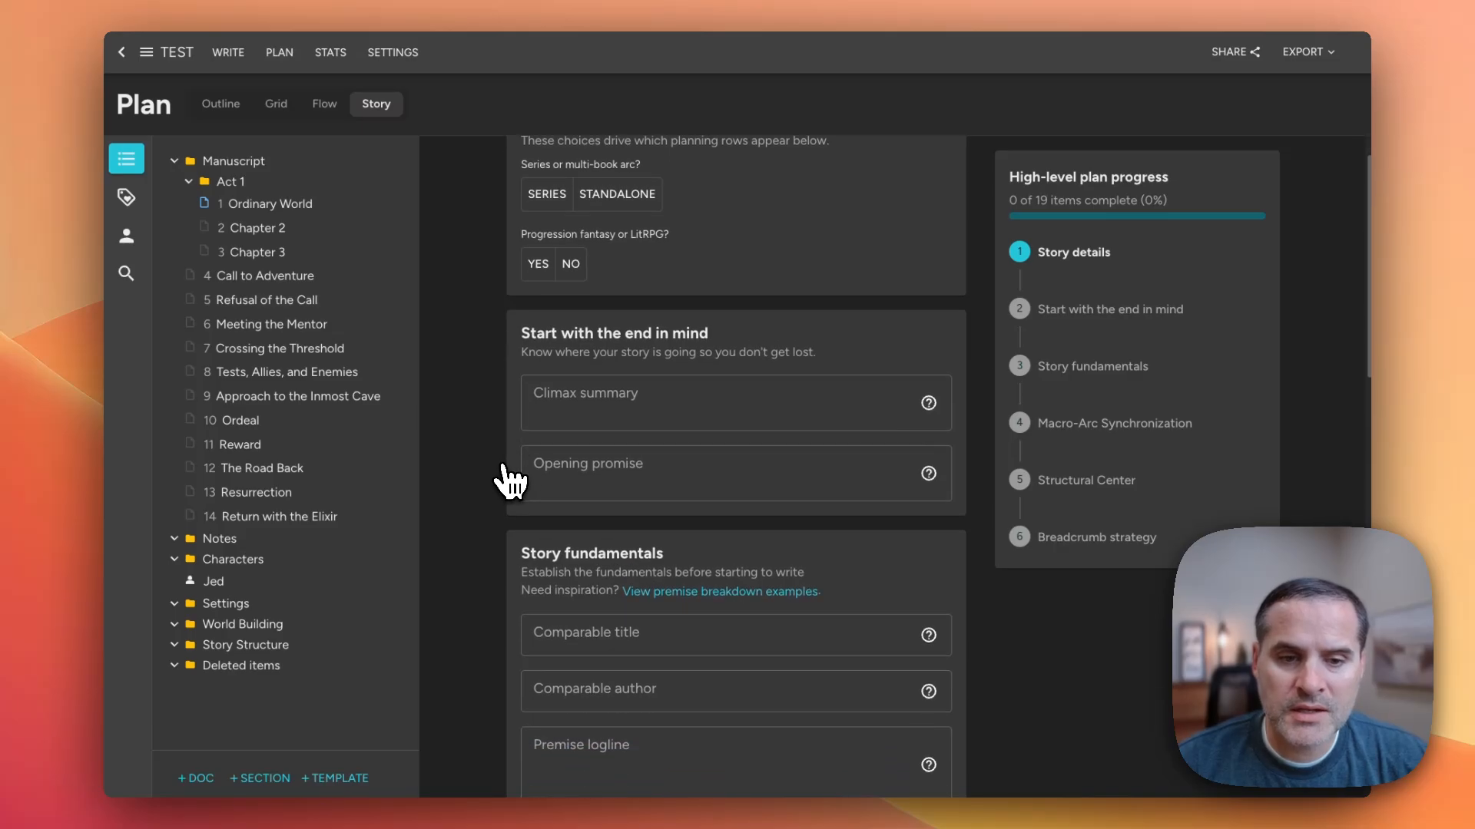
scroll(511, 484, up, 2)
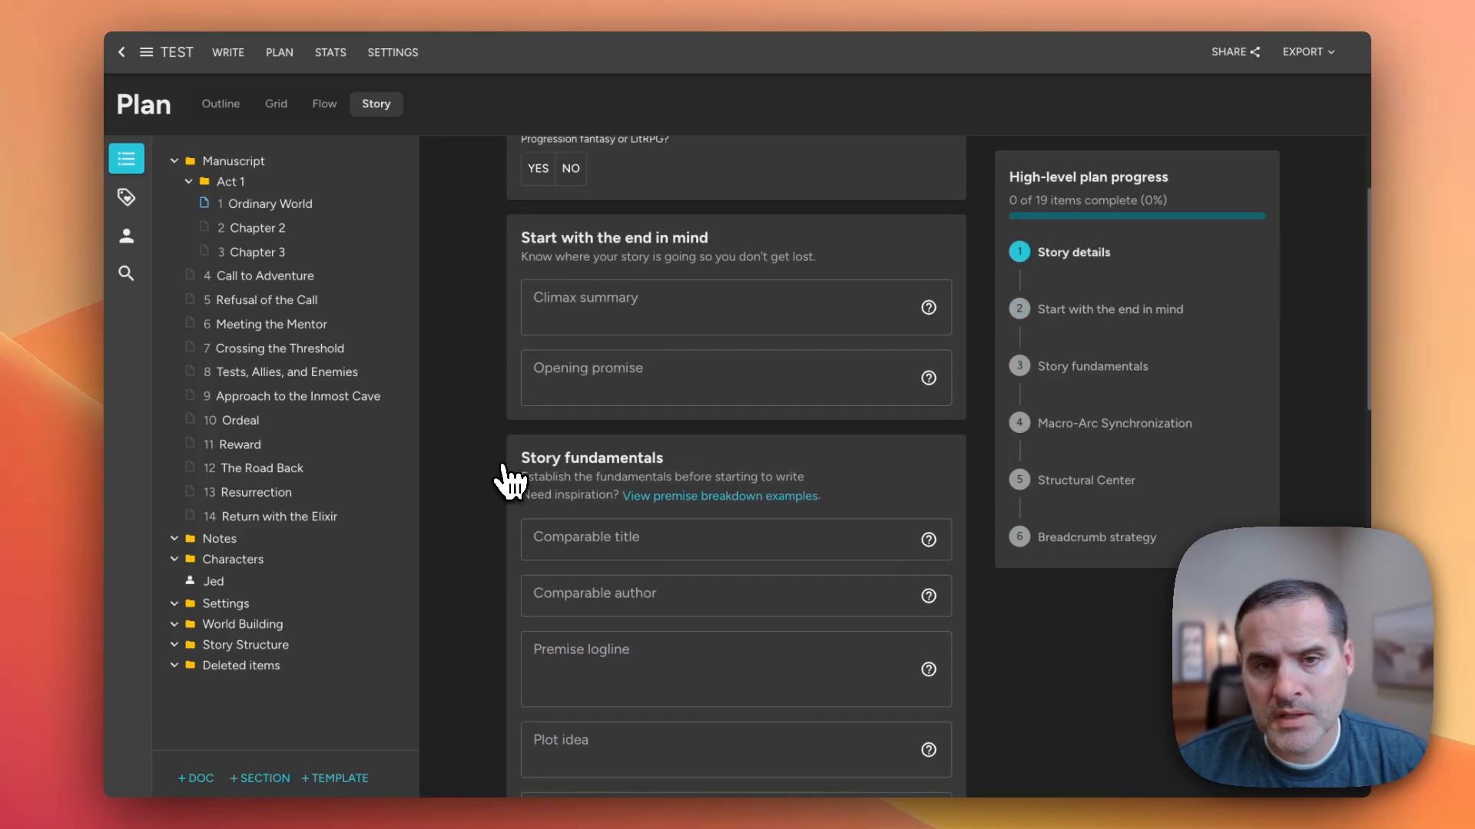
scroll(726, 395, up, 1)
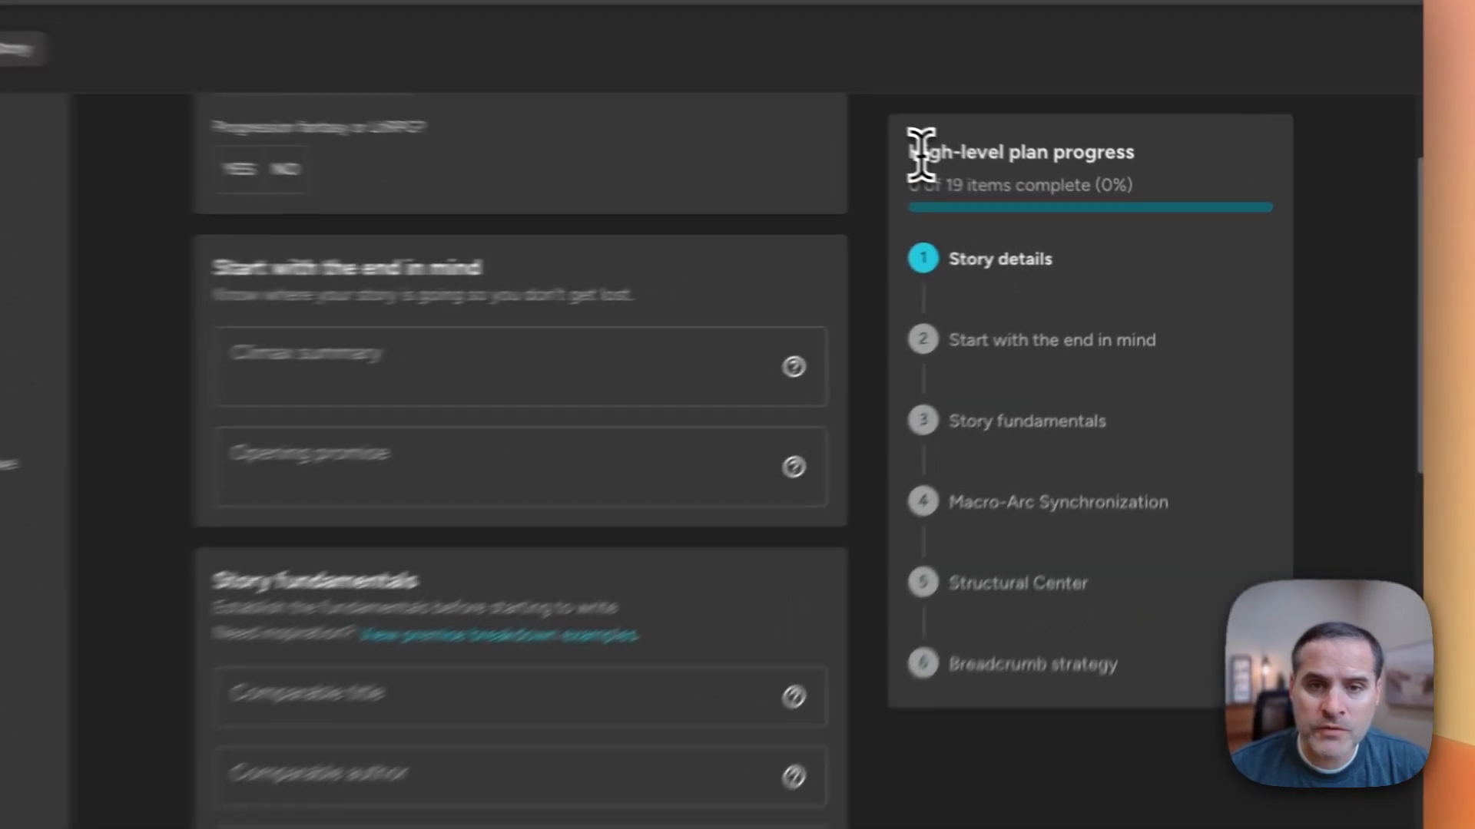
drag(916, 154, 1197, 202)
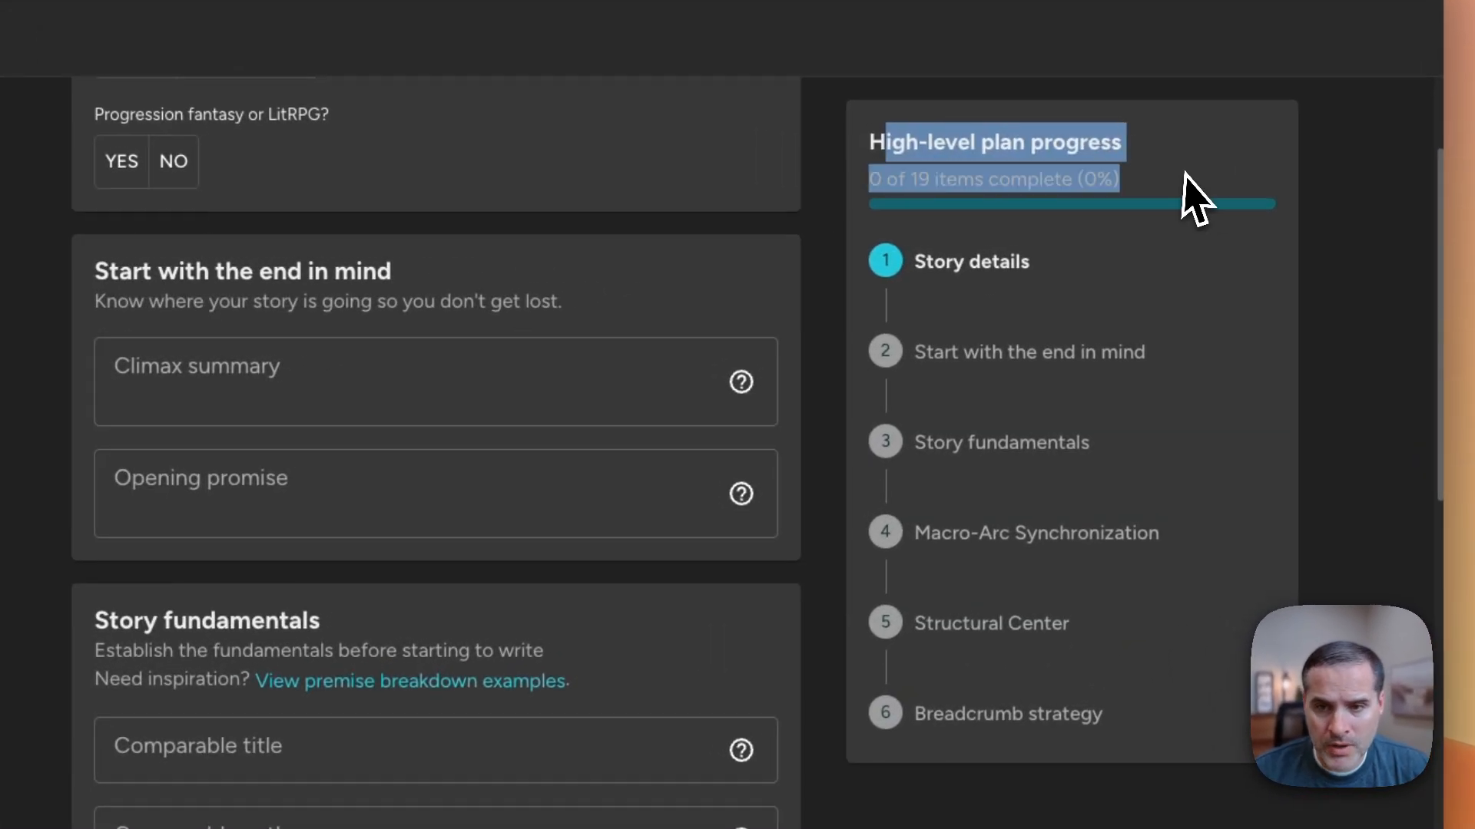
click(1369, 197)
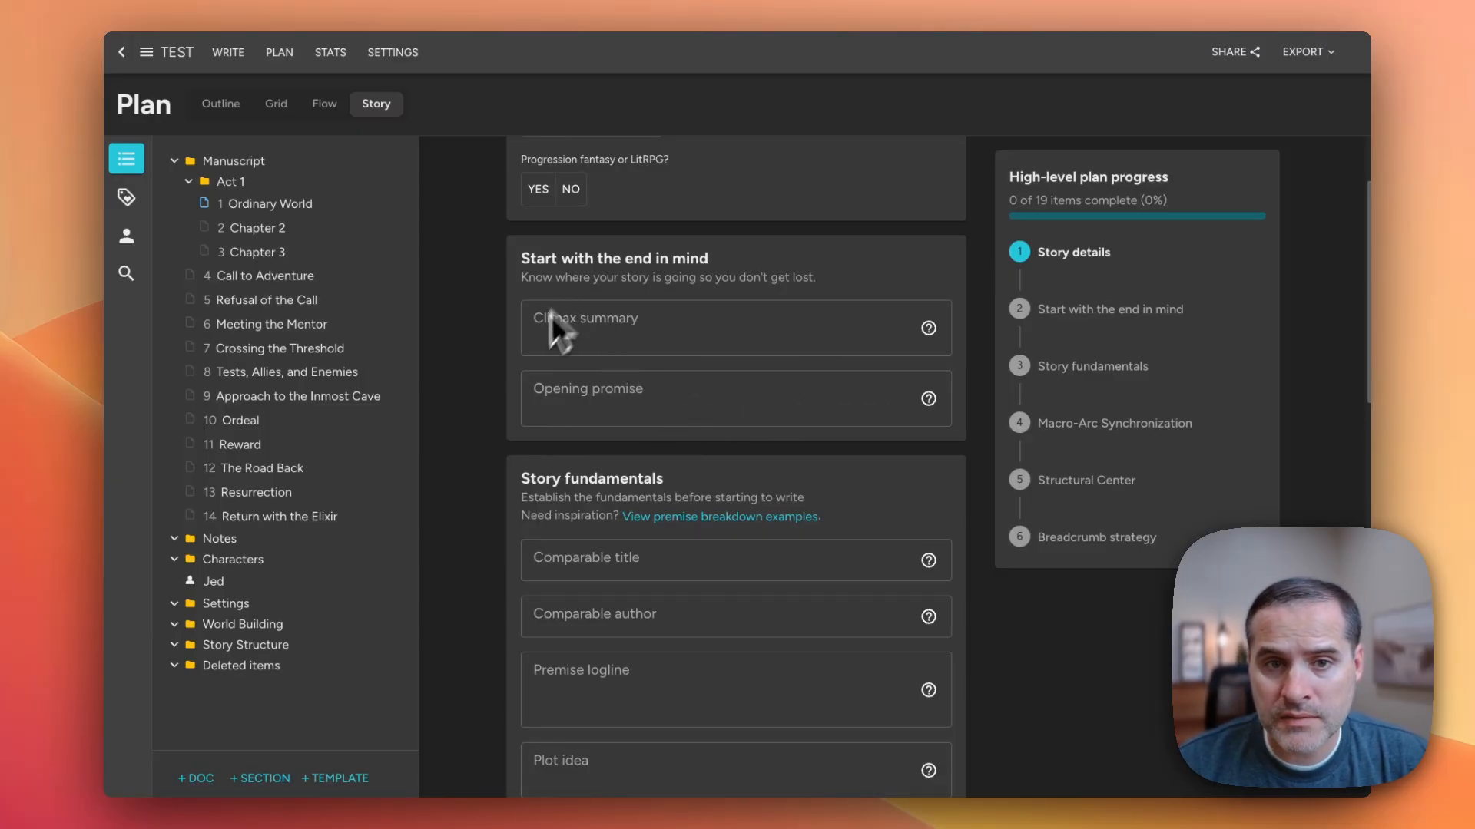
Open the premise breakdown examples from Story fundamentals and read the A Time to Kill entry from Logline through Stakes
scroll(496, 408, down, 3)
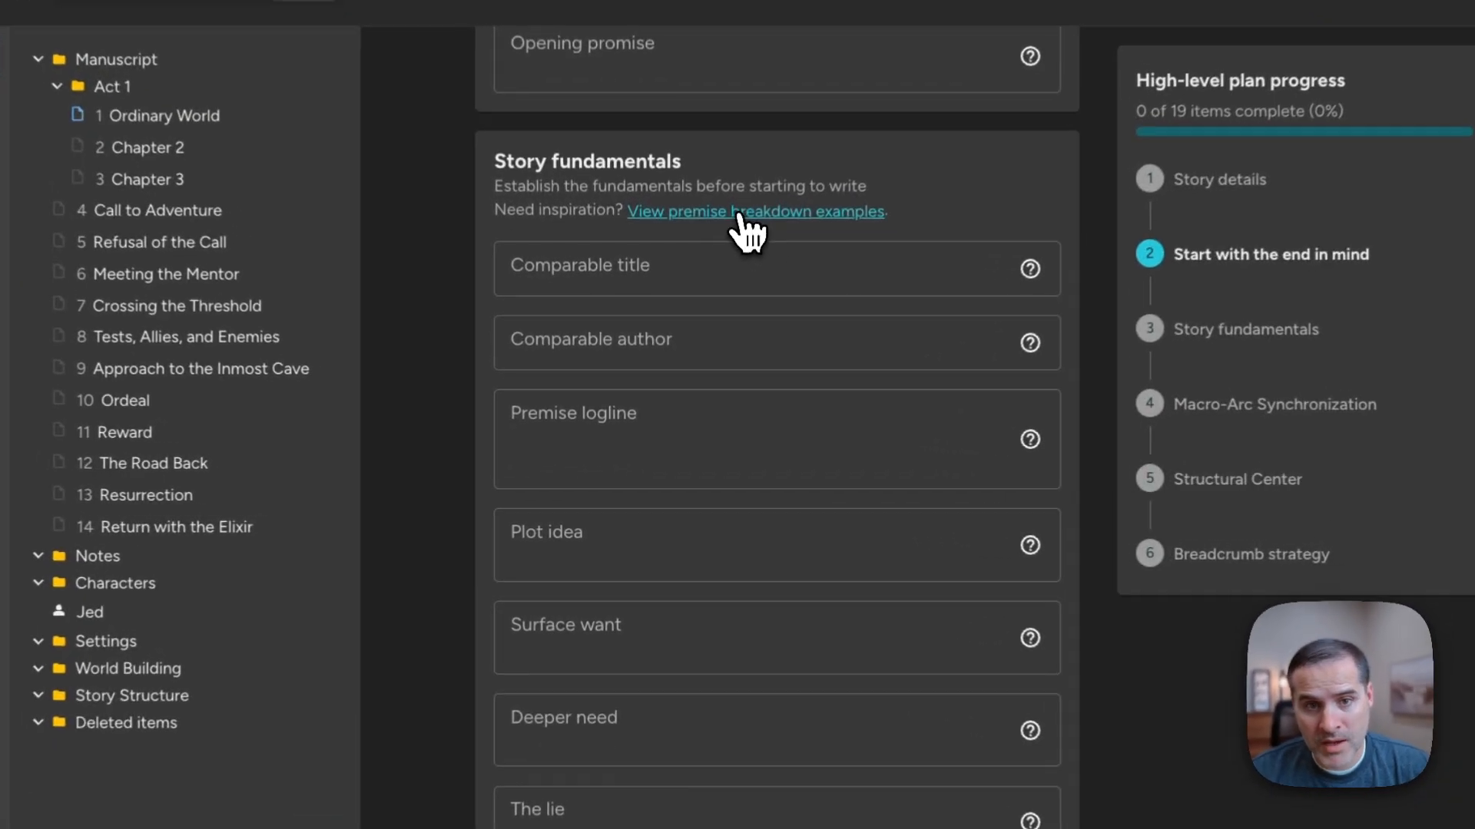
click(710, 278)
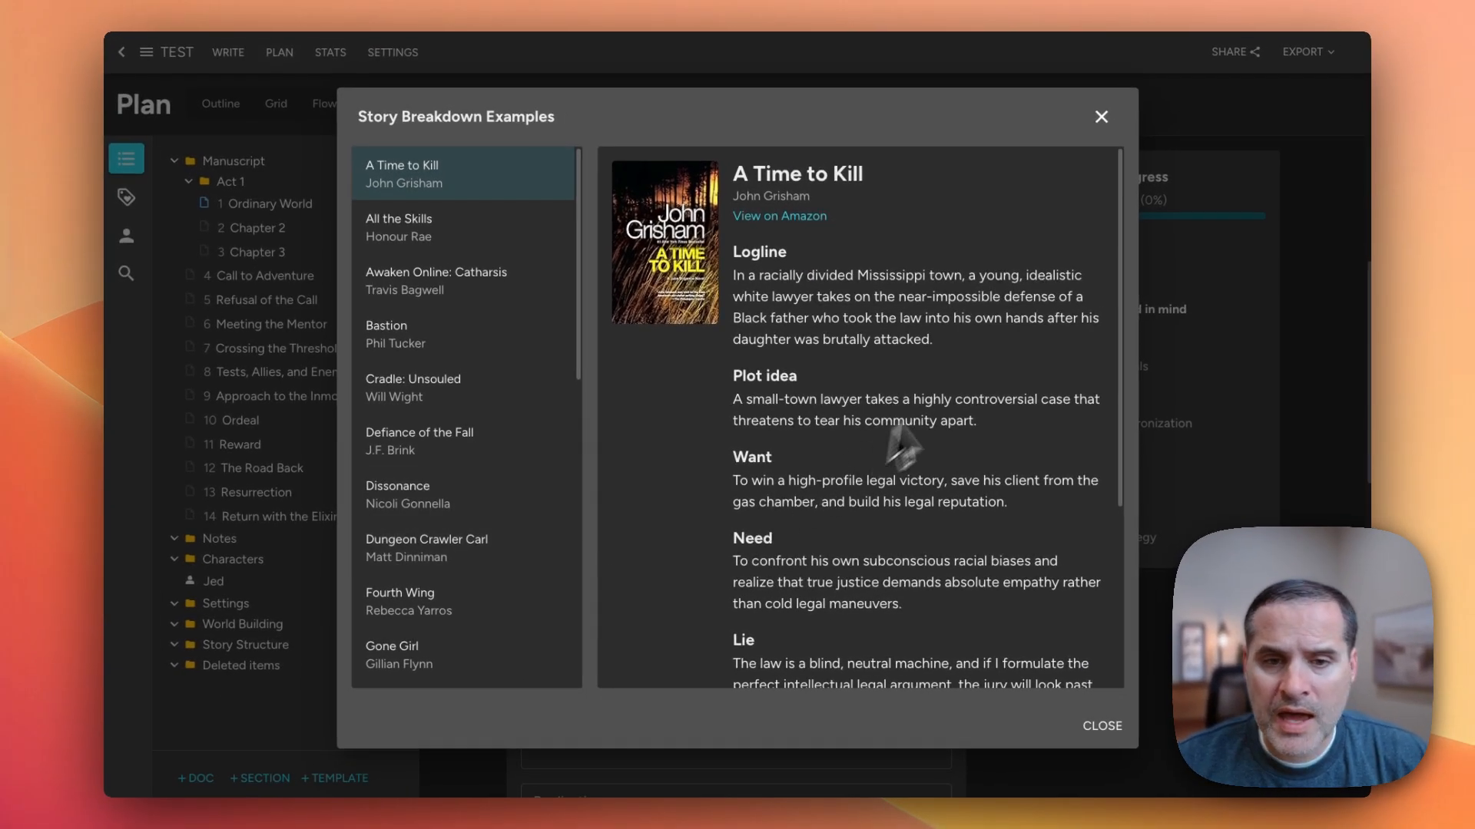
double_click(749, 252)
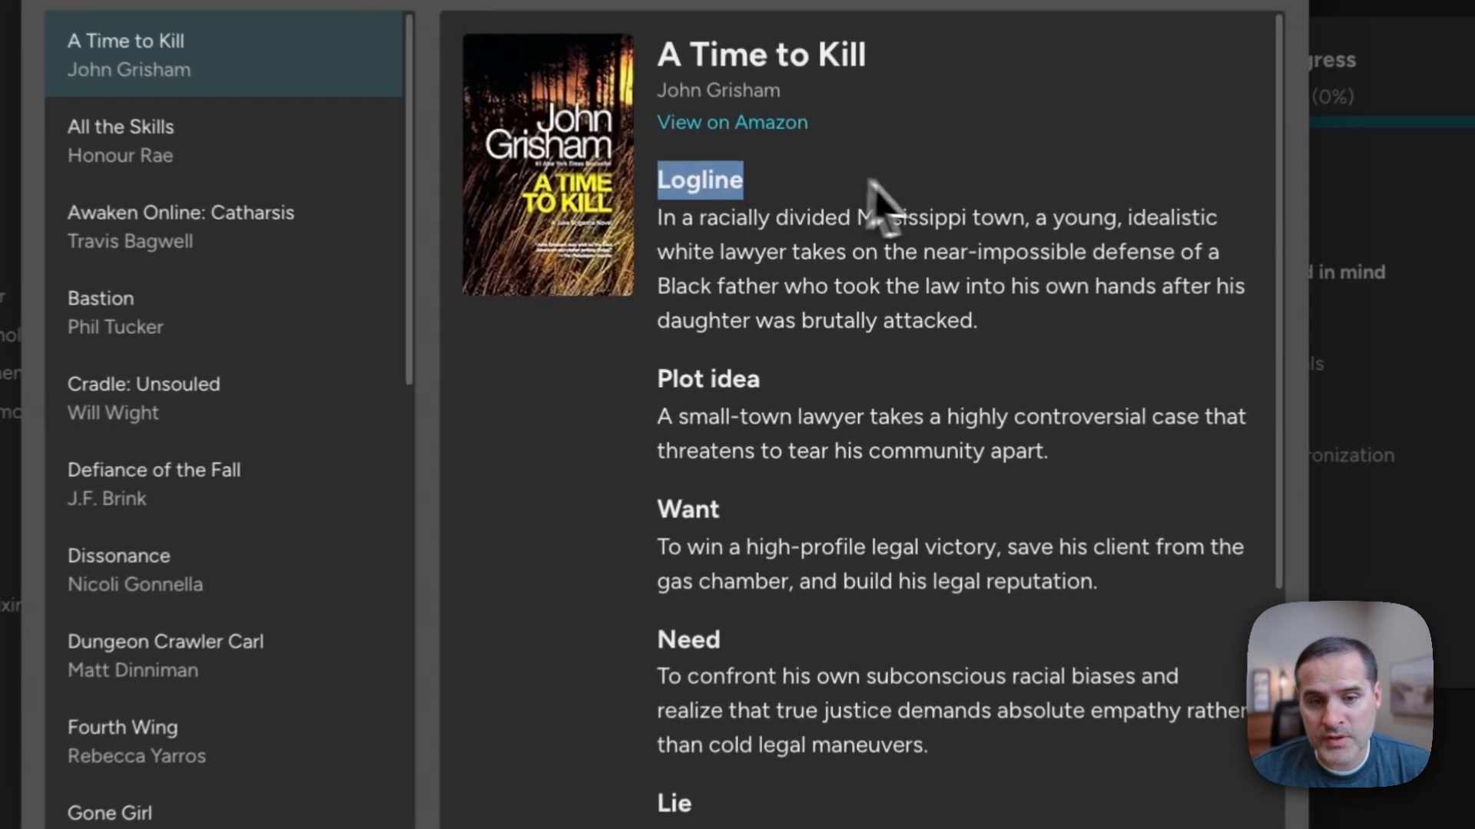
triple_click(749, 375)
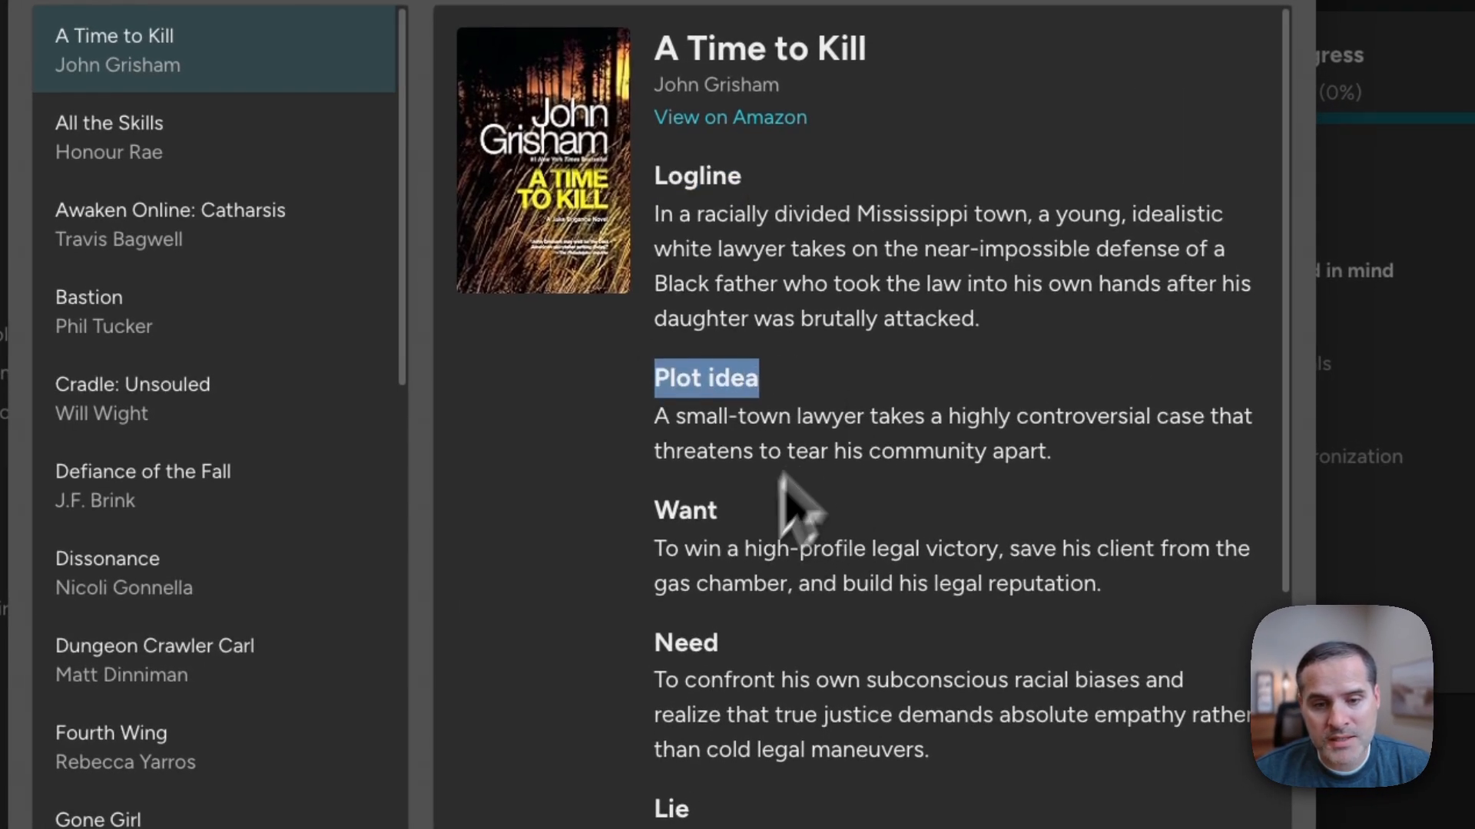
scroll(783, 477, down, 2)
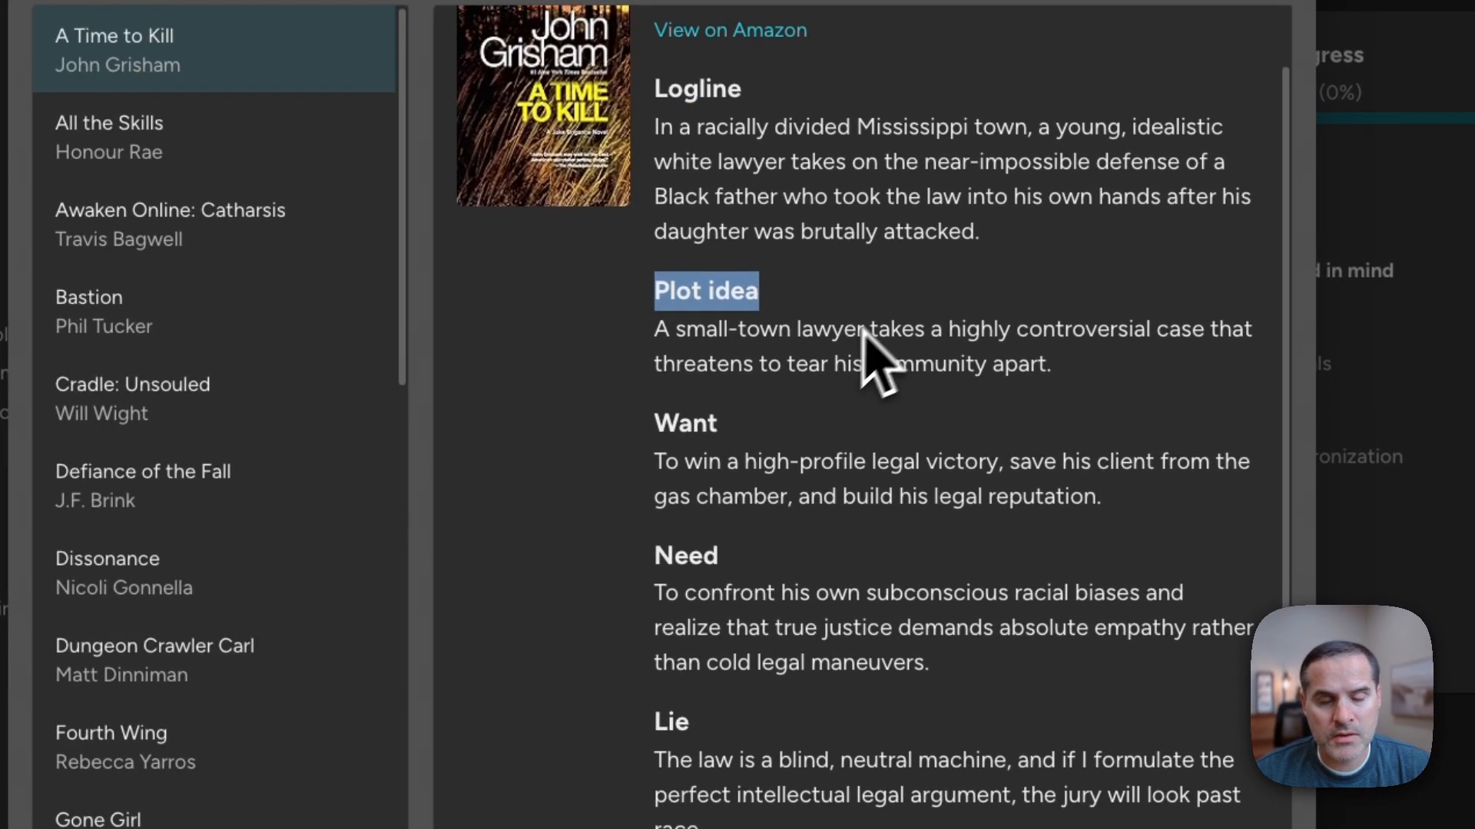
triple_click(691, 422)
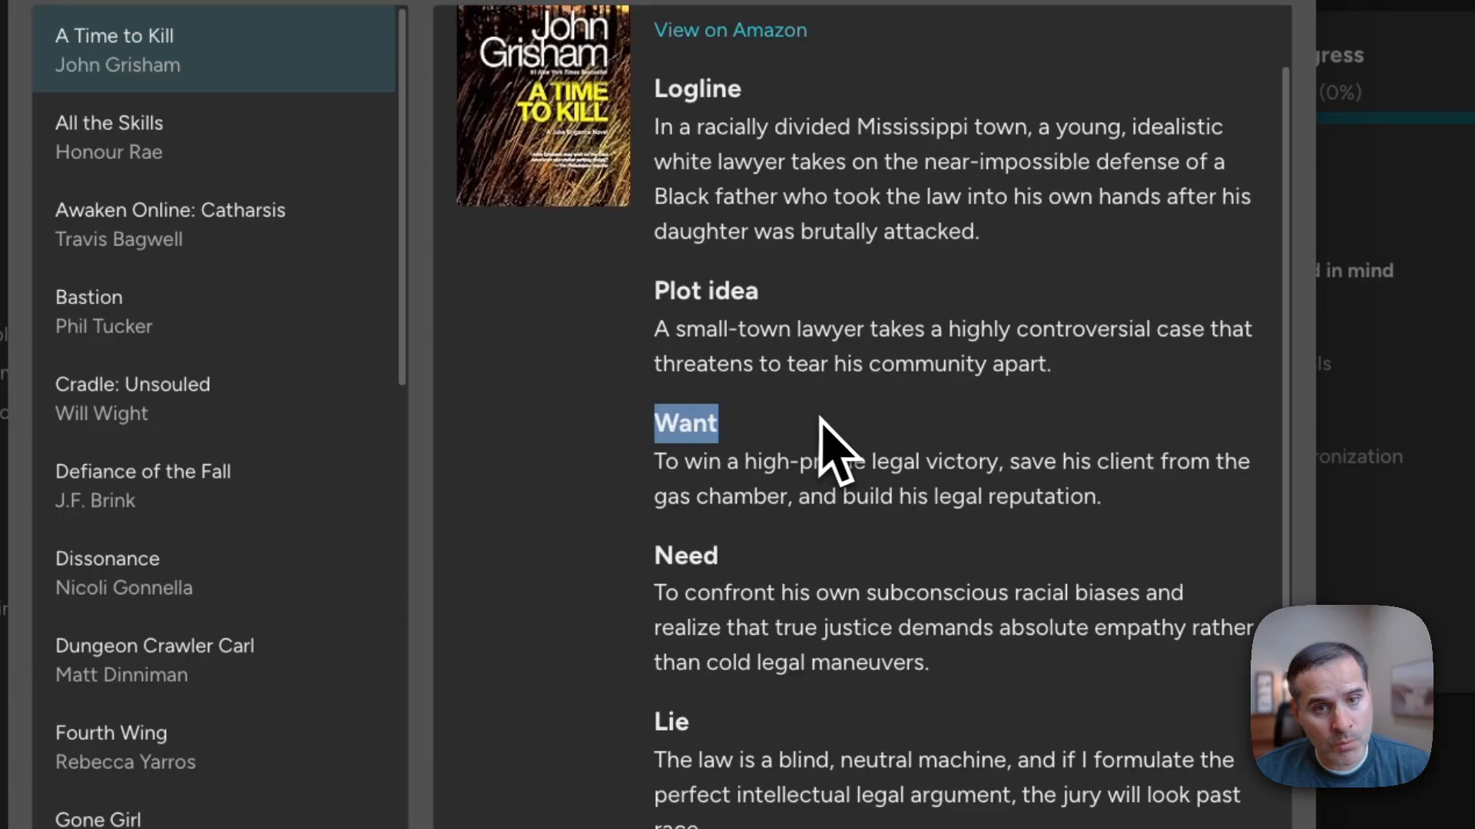
drag(674, 555, 719, 556)
scroll(829, 506, down, 5)
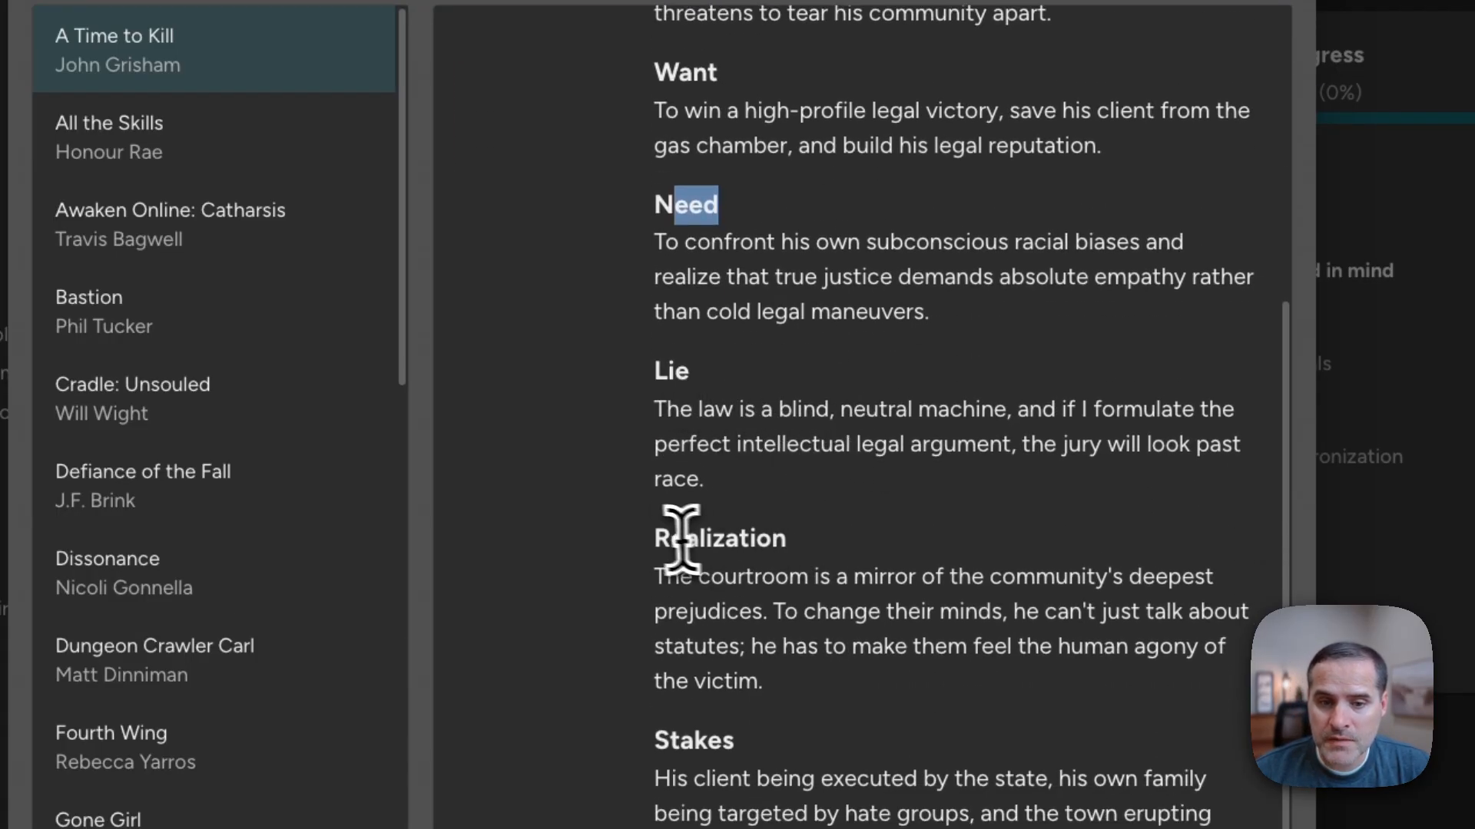
drag(649, 537, 922, 574)
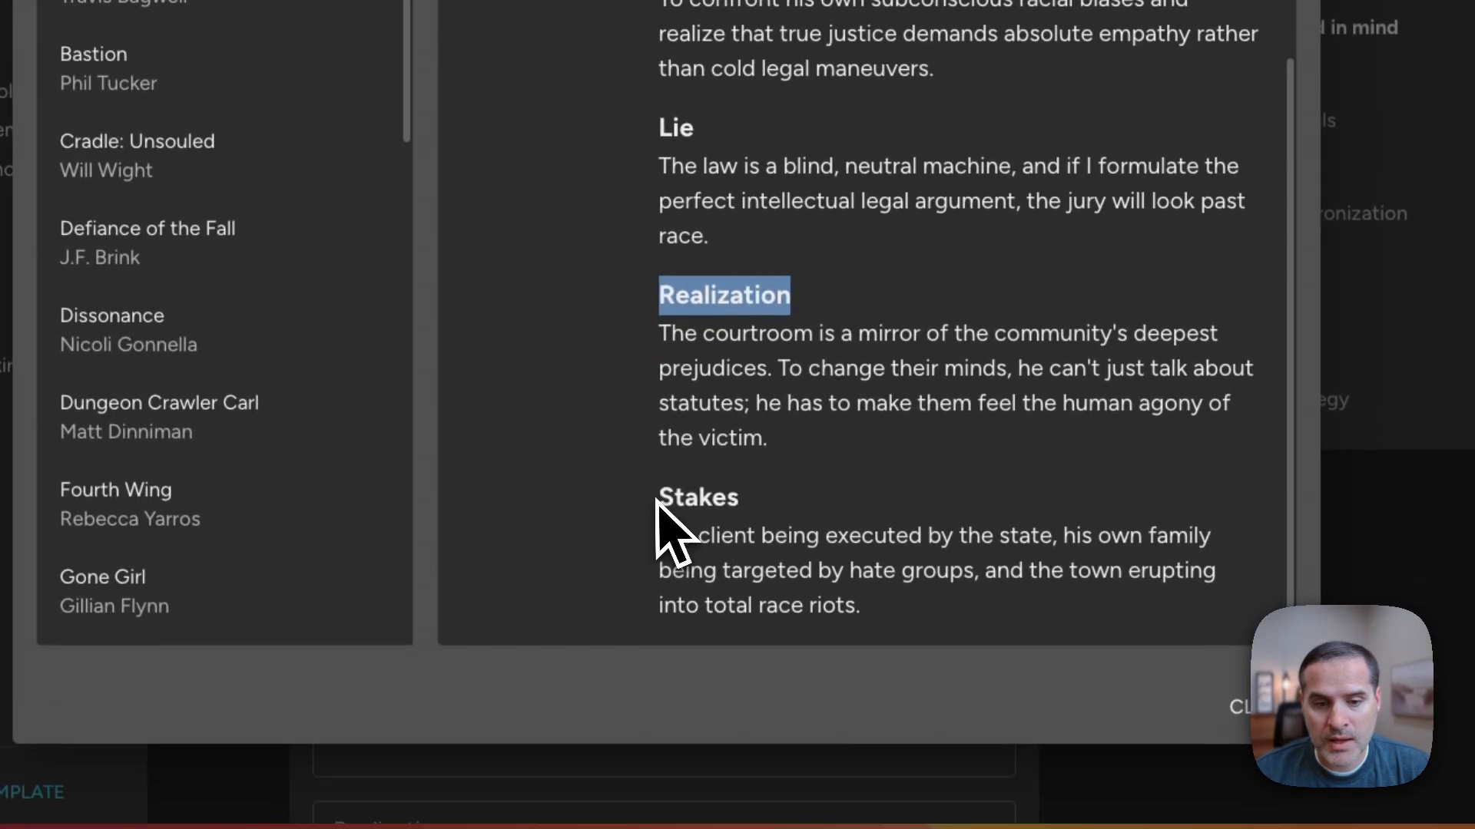
drag(650, 743, 779, 744)
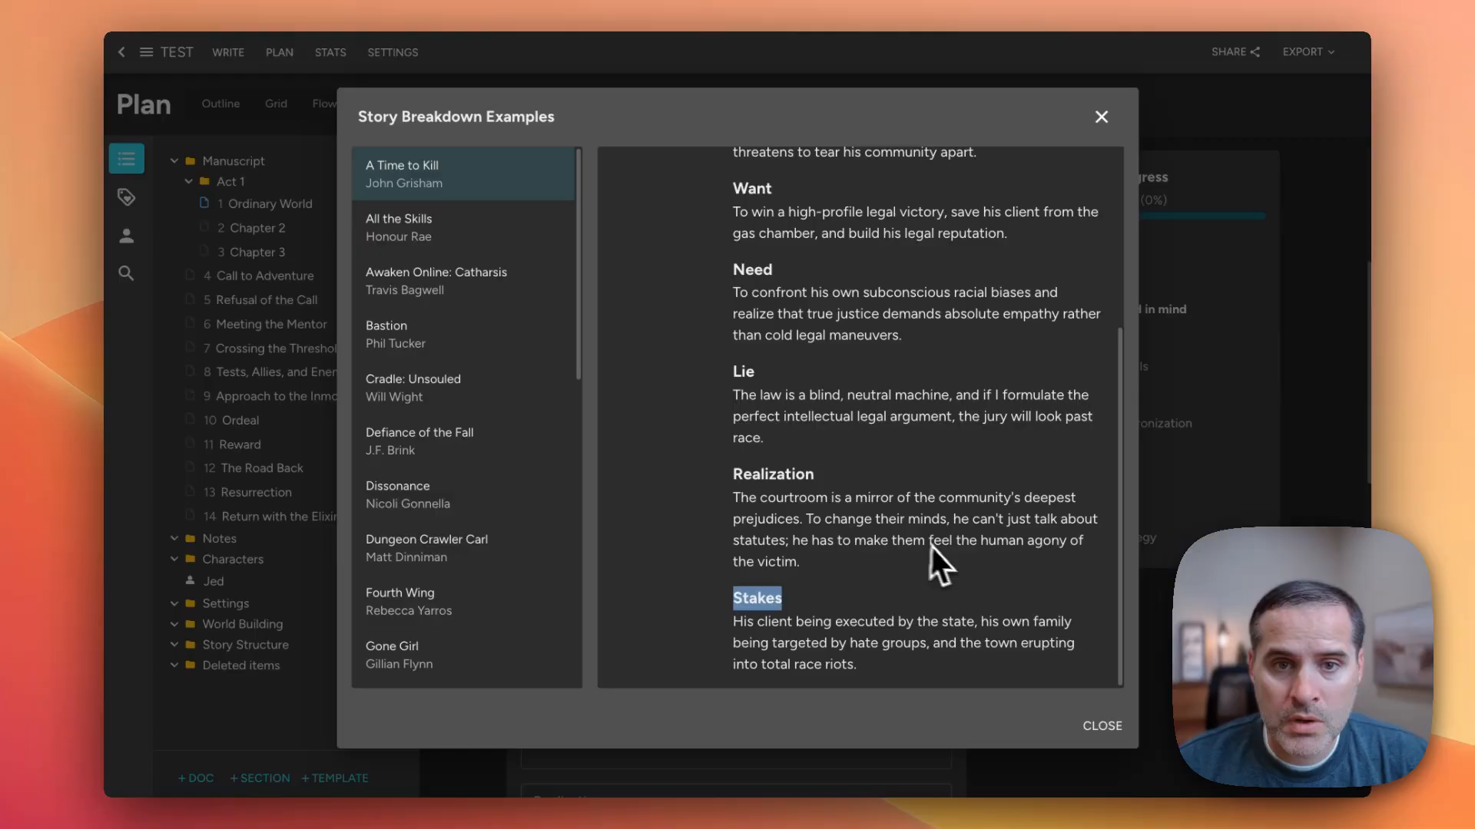
scroll(914, 543, up, 5)
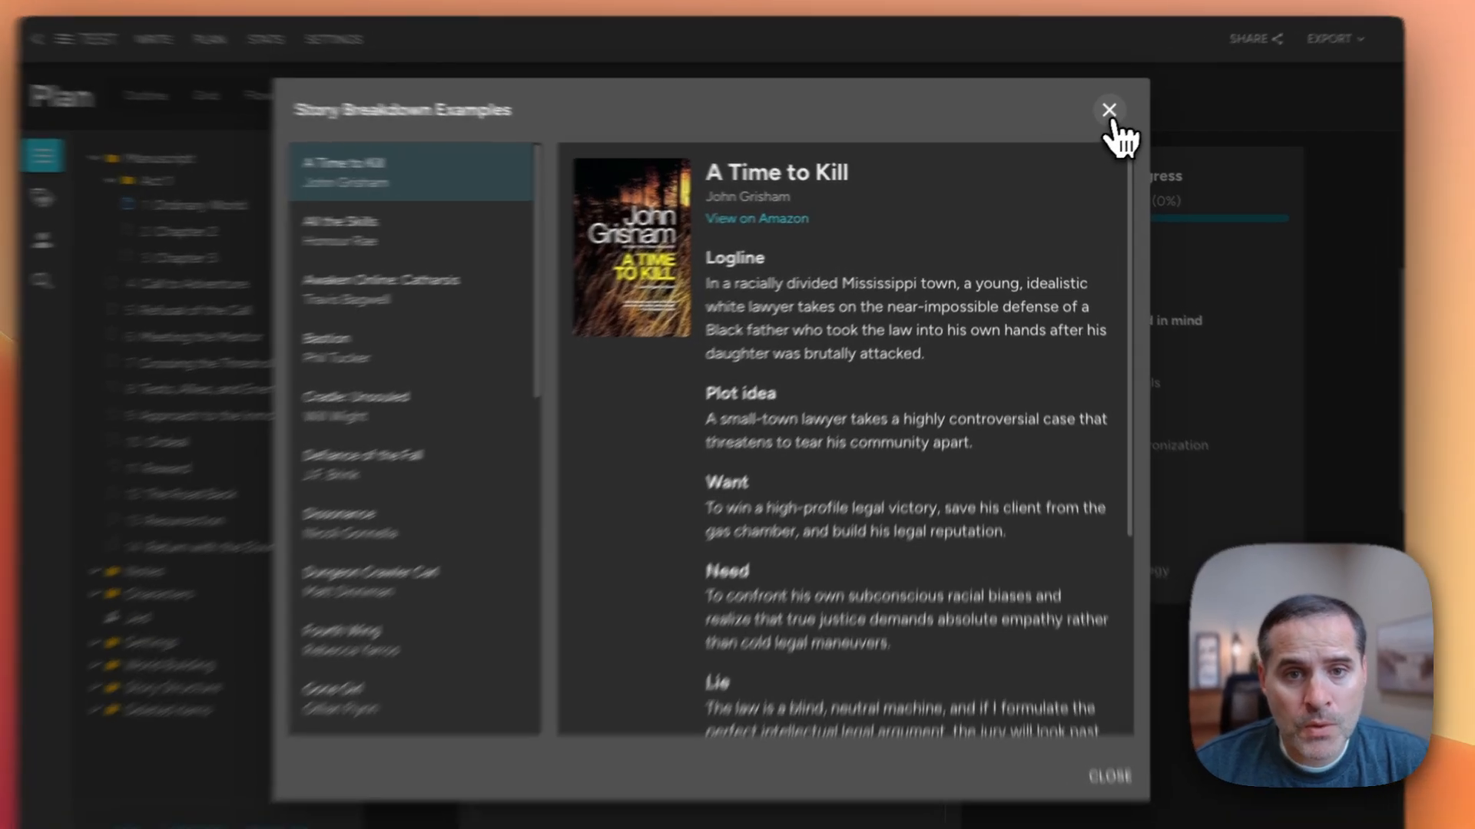
Close the story breakdown examples, return to the Outline view and add a World Building doc to the World Building folder
click(1101, 116)
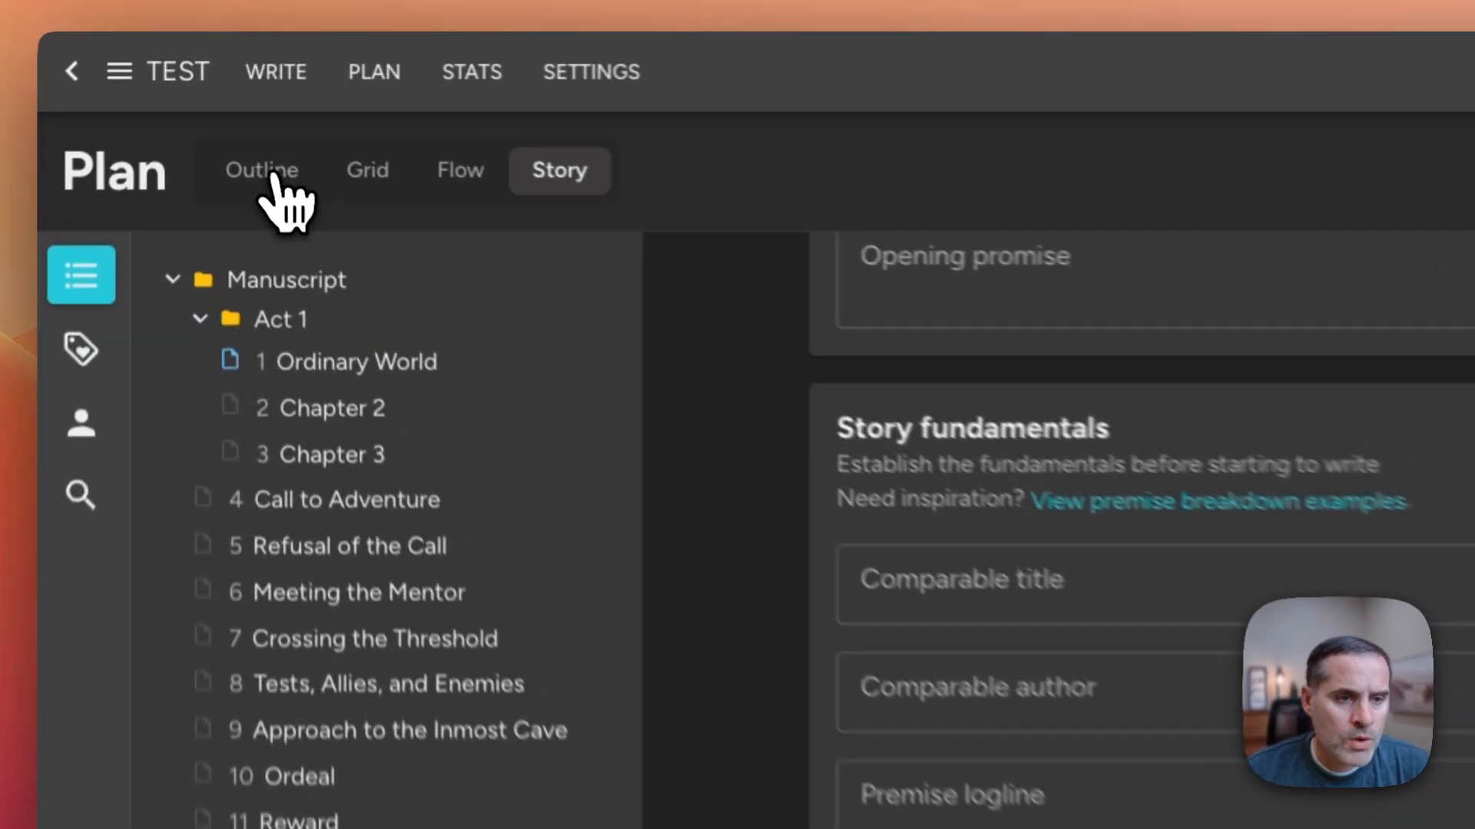
click(220, 104)
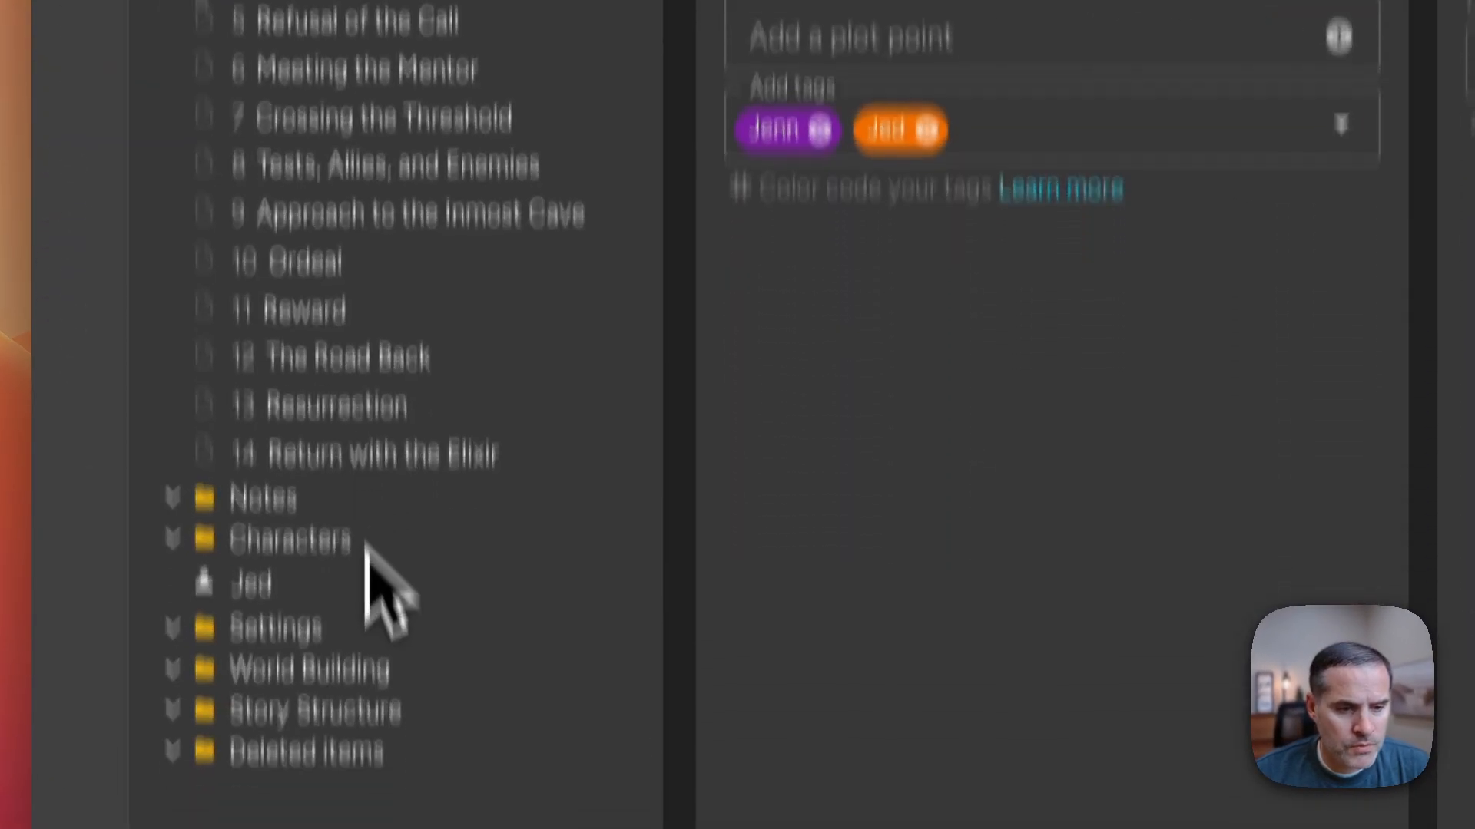
right_click(265, 734)
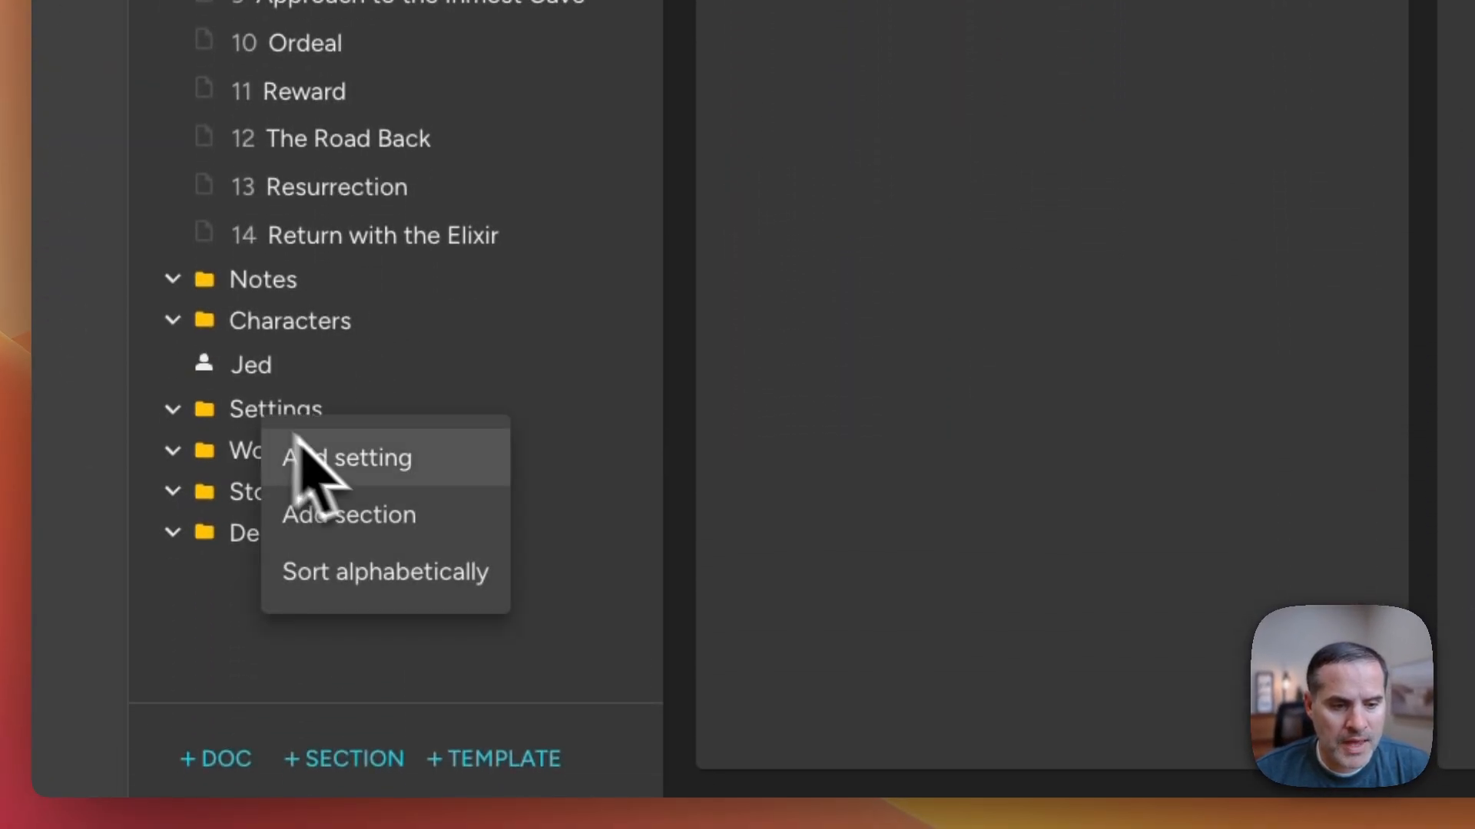
click(315, 461)
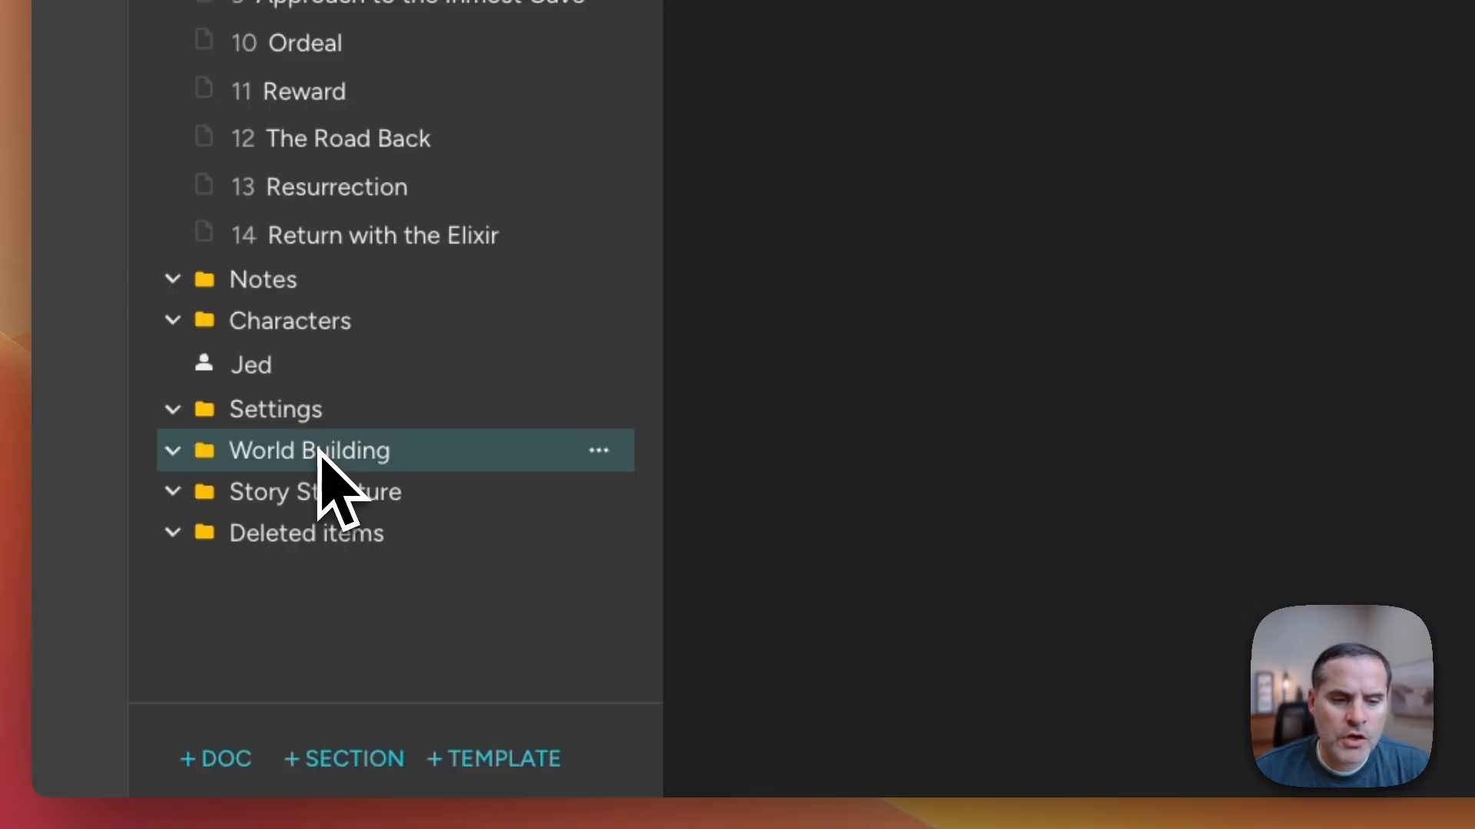
right_click(332, 454)
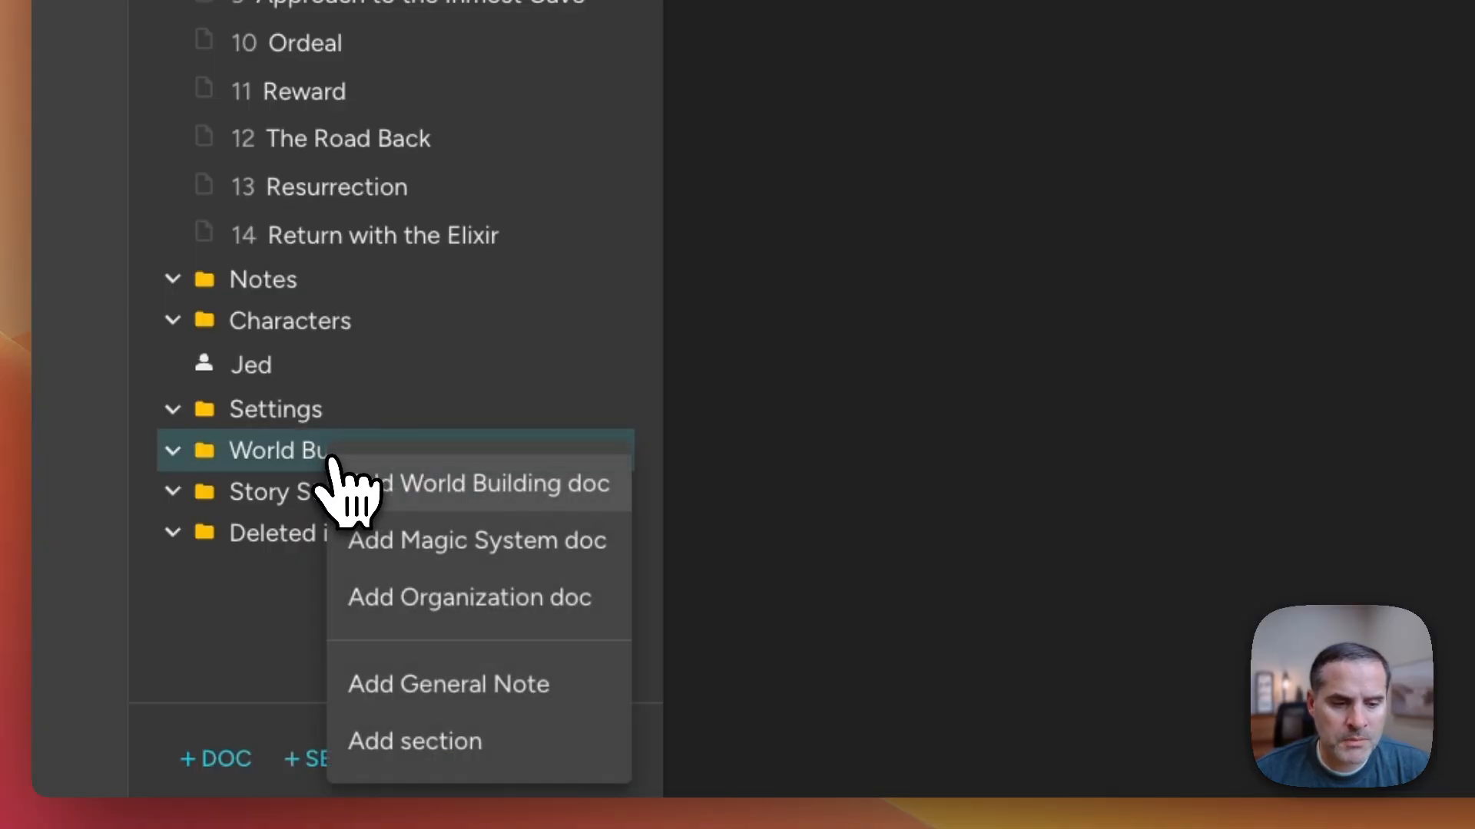
click(522, 497)
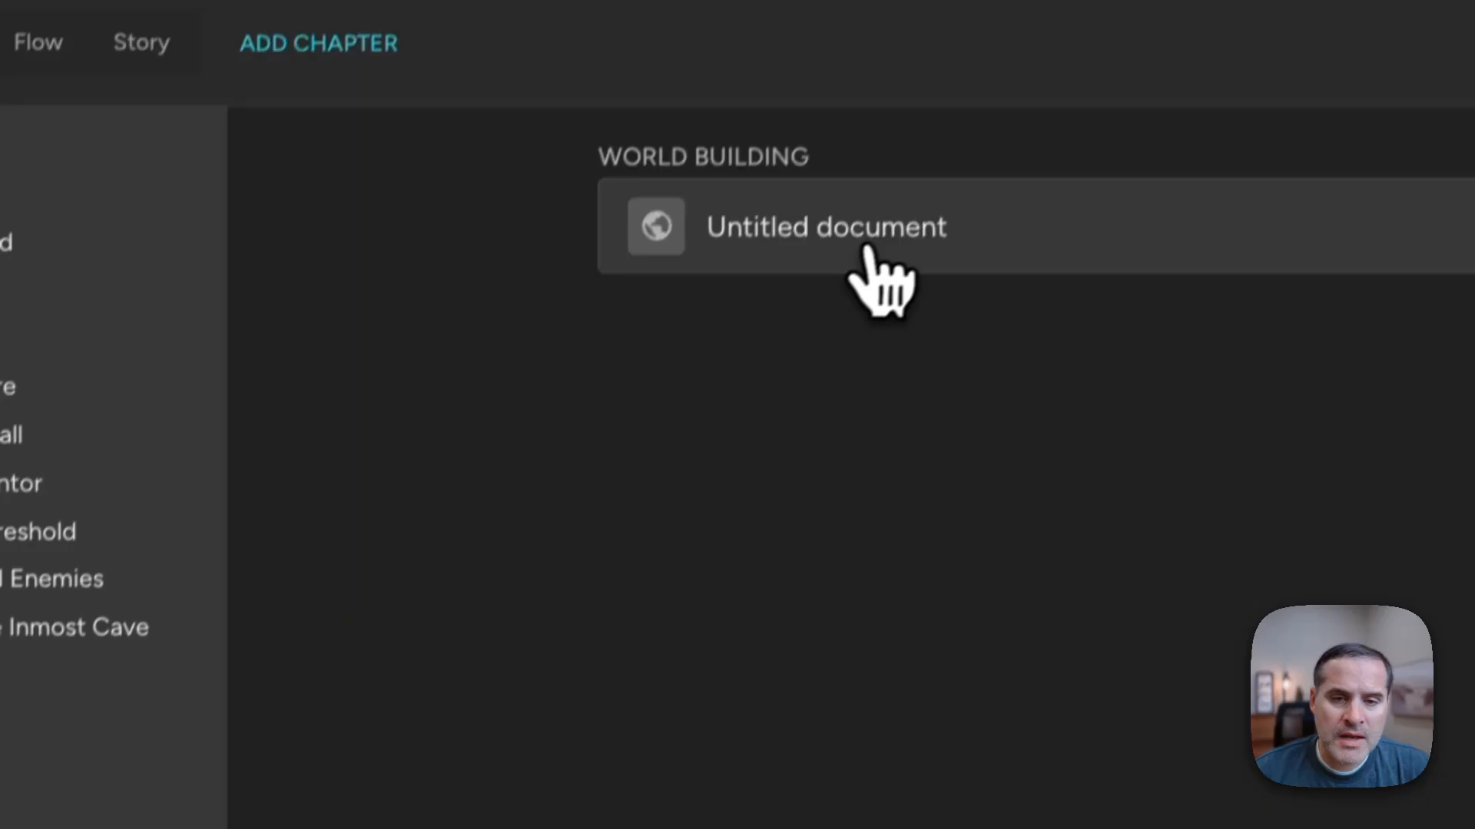
Open the new World Building document and review its Notes and the Story Codex fields from Origin through History & Tensions
click(868, 247)
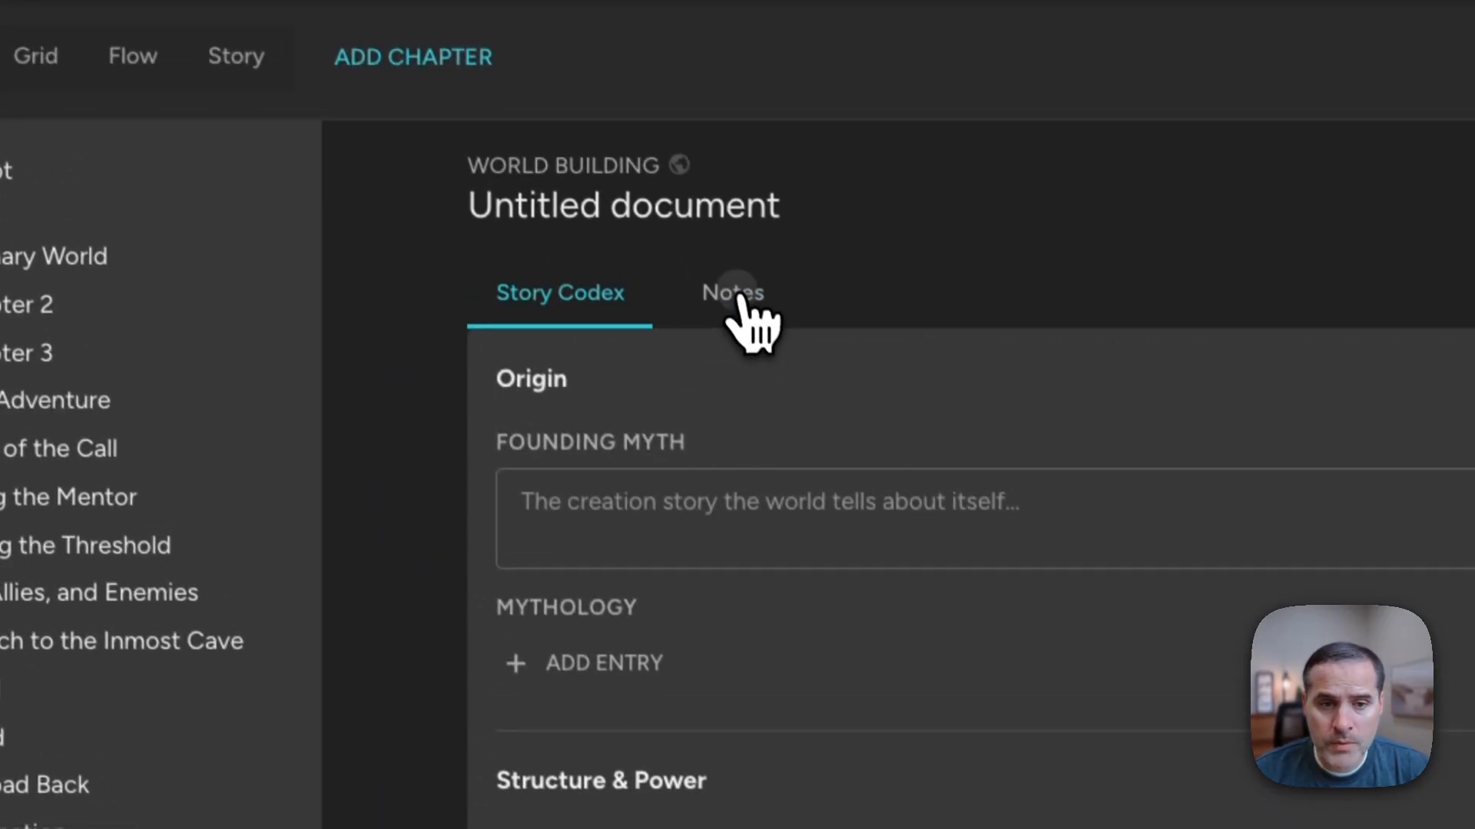
click(625, 56)
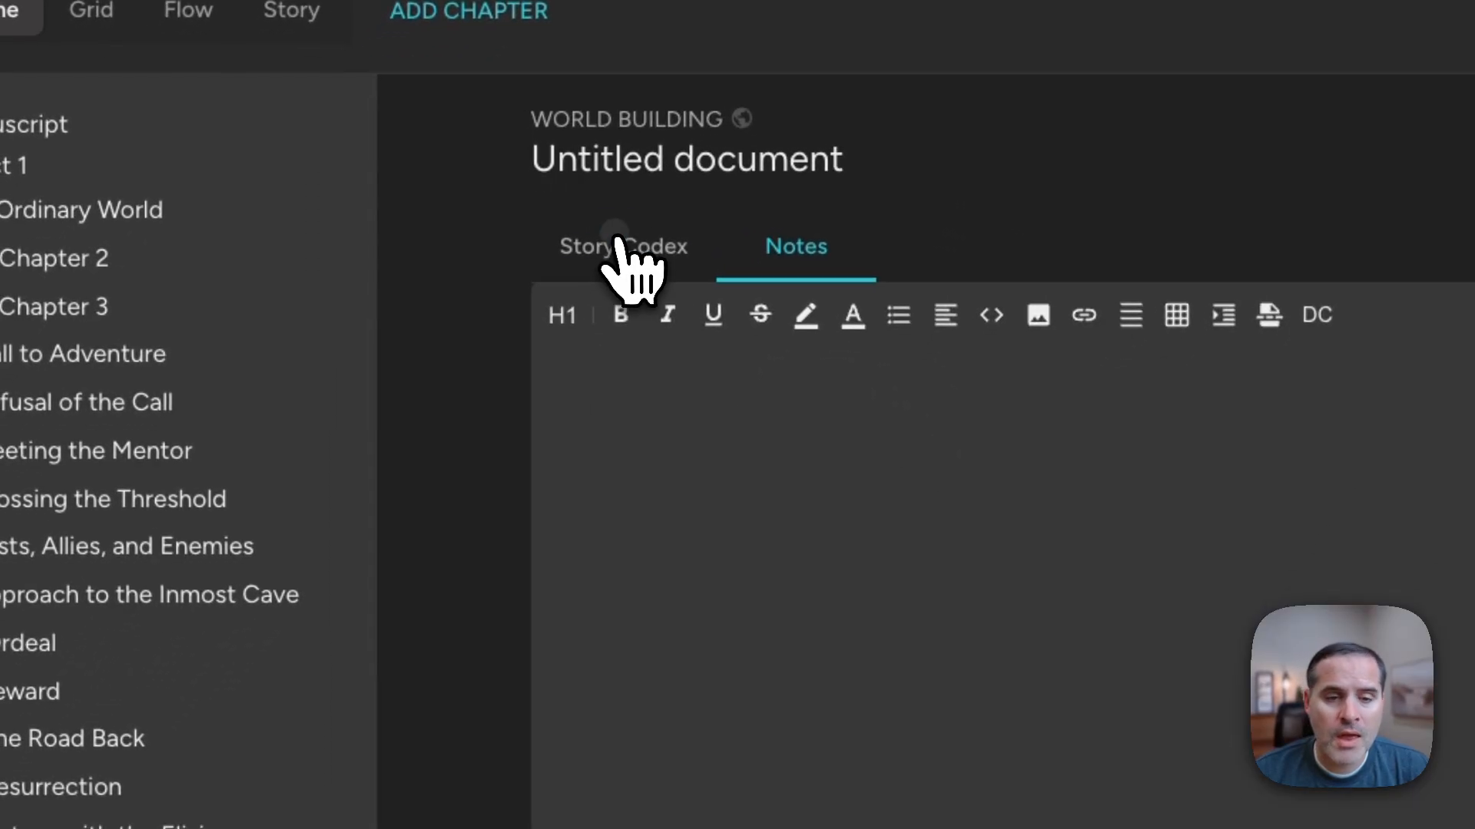
click(625, 253)
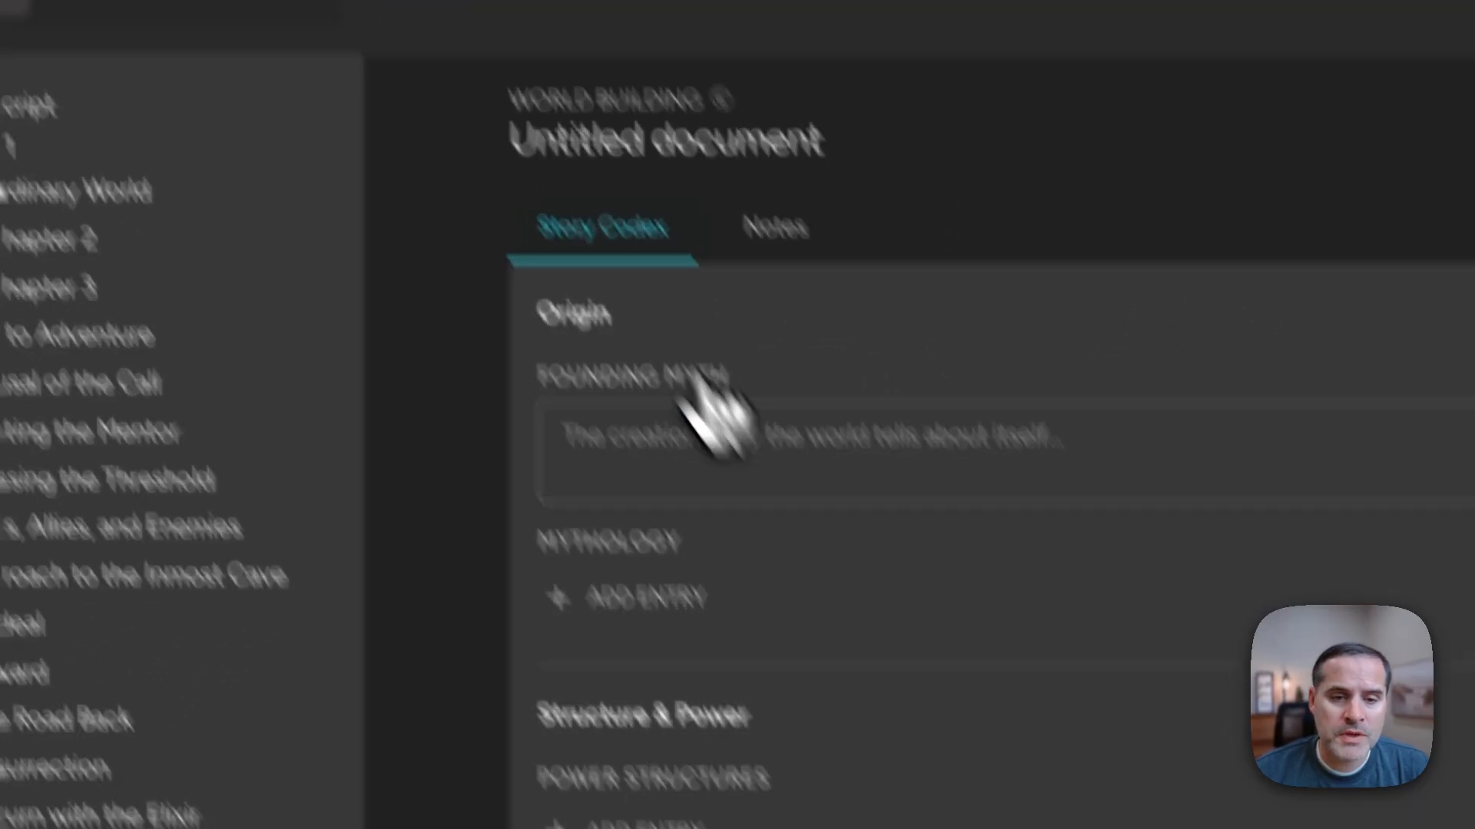
scroll(950, 718, down, 5)
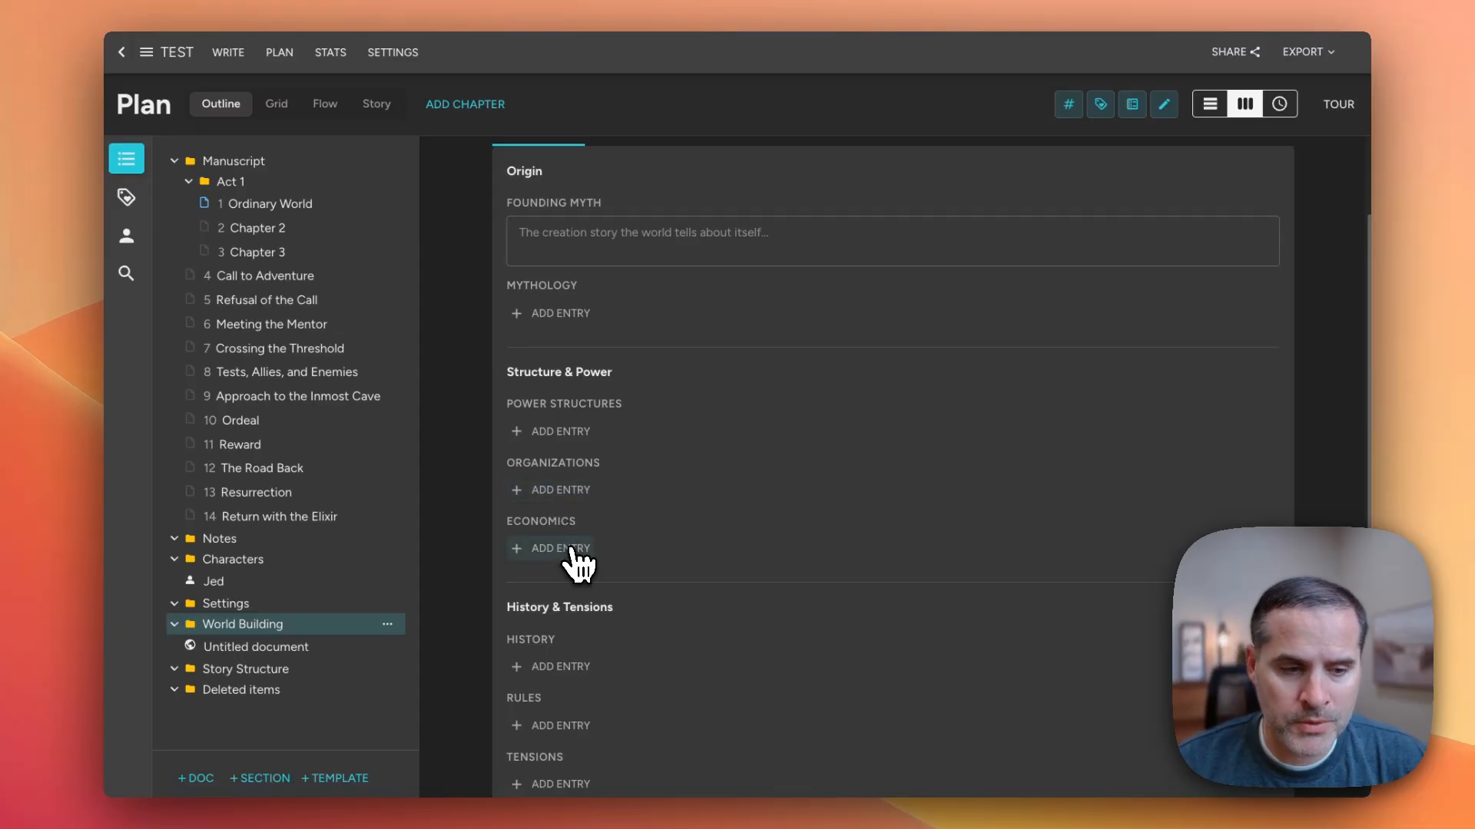
Add a Theme doc to the Story Structure folder
right_click(254, 670)
click(212, 665)
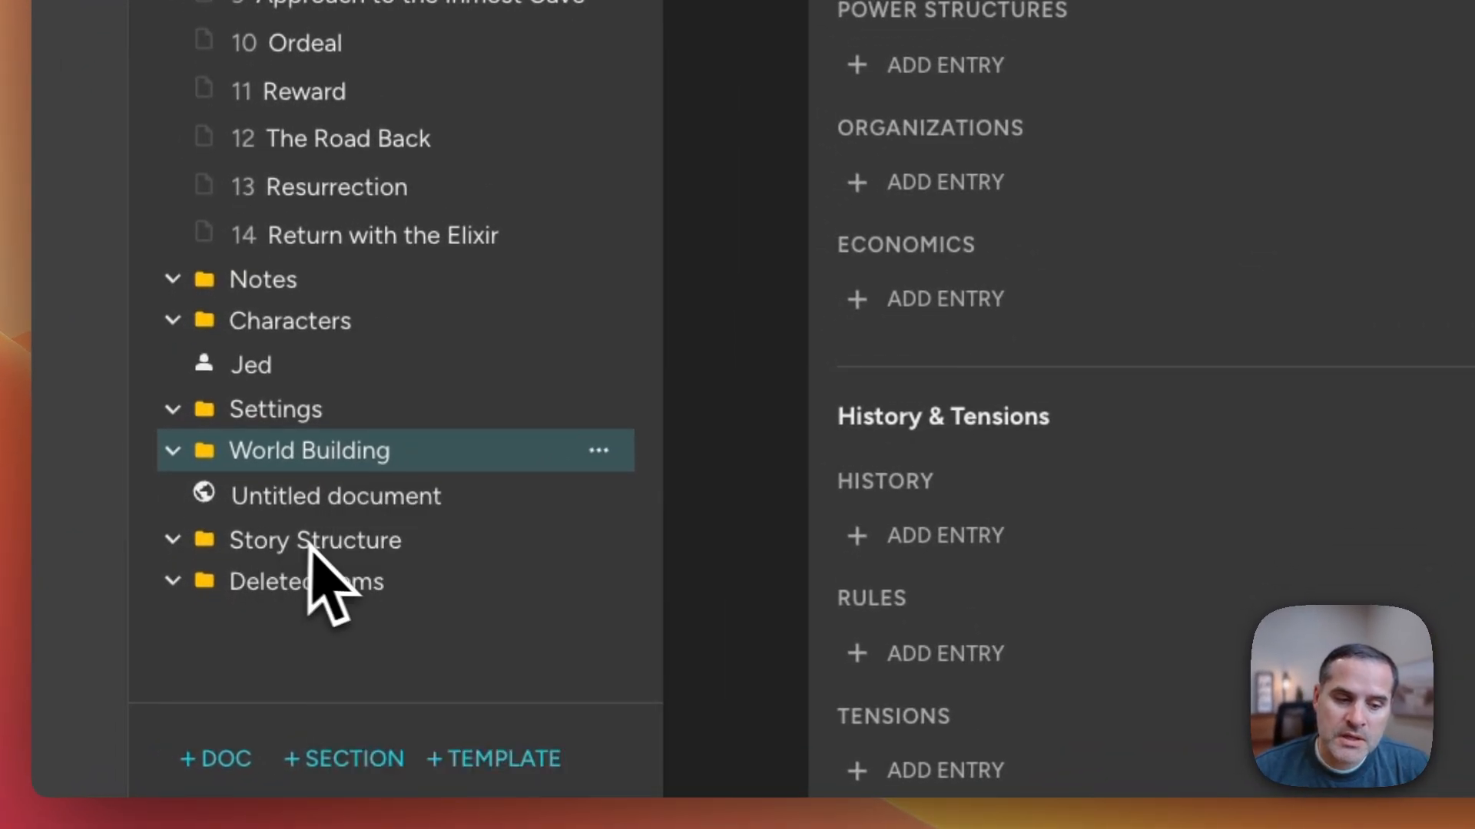
click(316, 543)
right_click(355, 547)
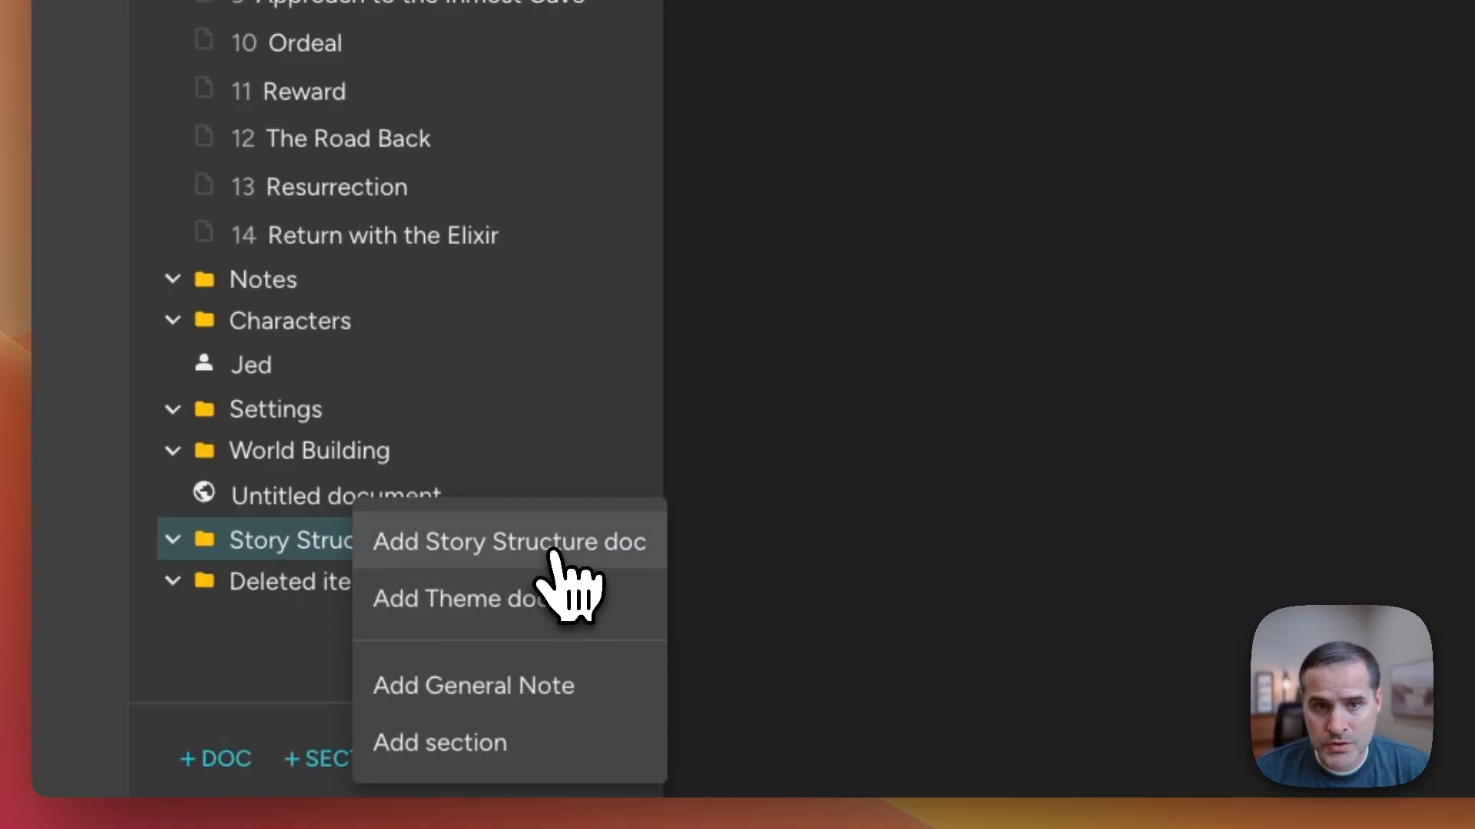
click(576, 603)
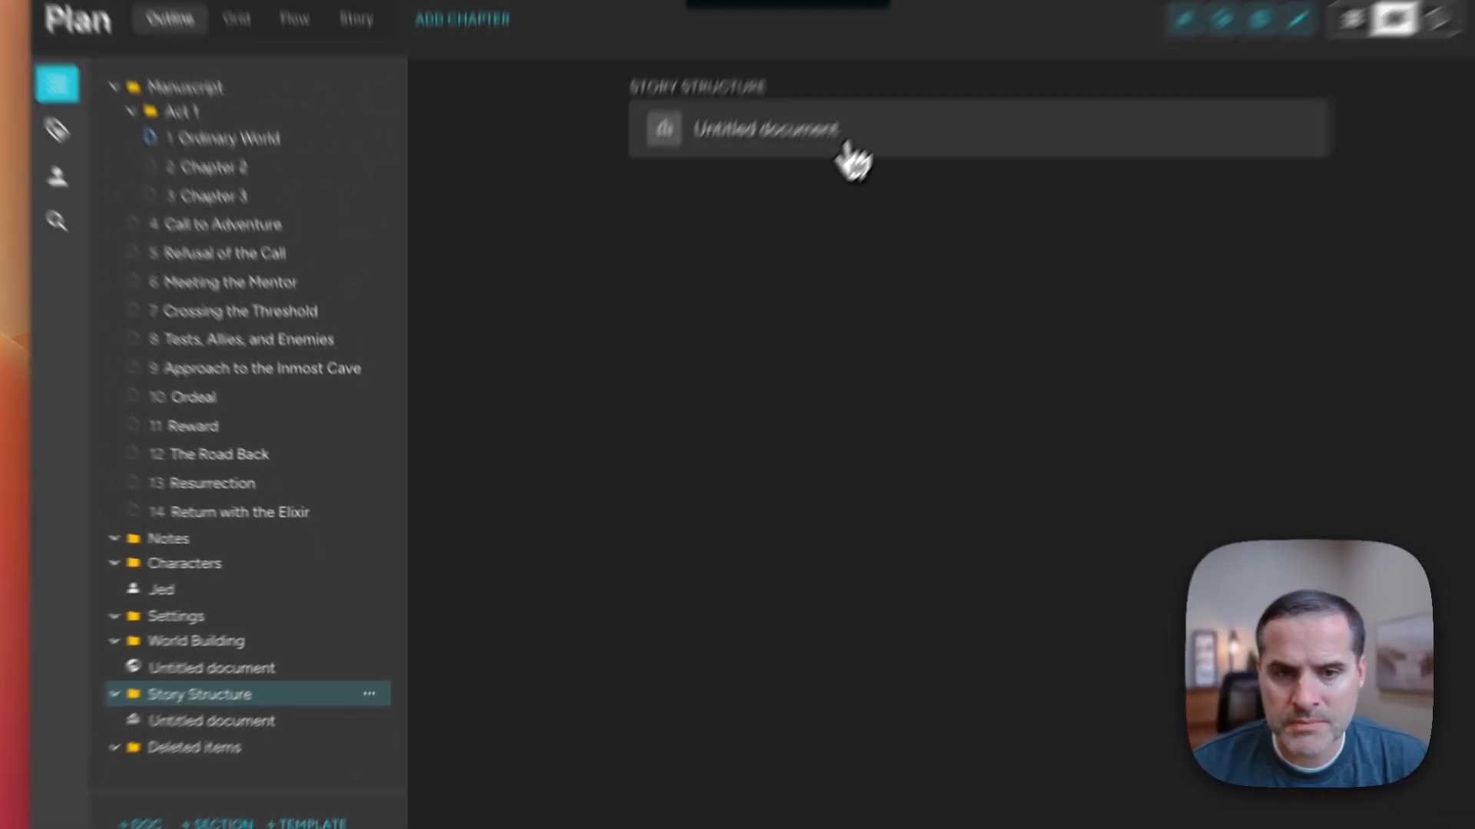
Review the Story Codex fields of the new Story Structure document and of the existing document in the Characters folder
click(848, 150)
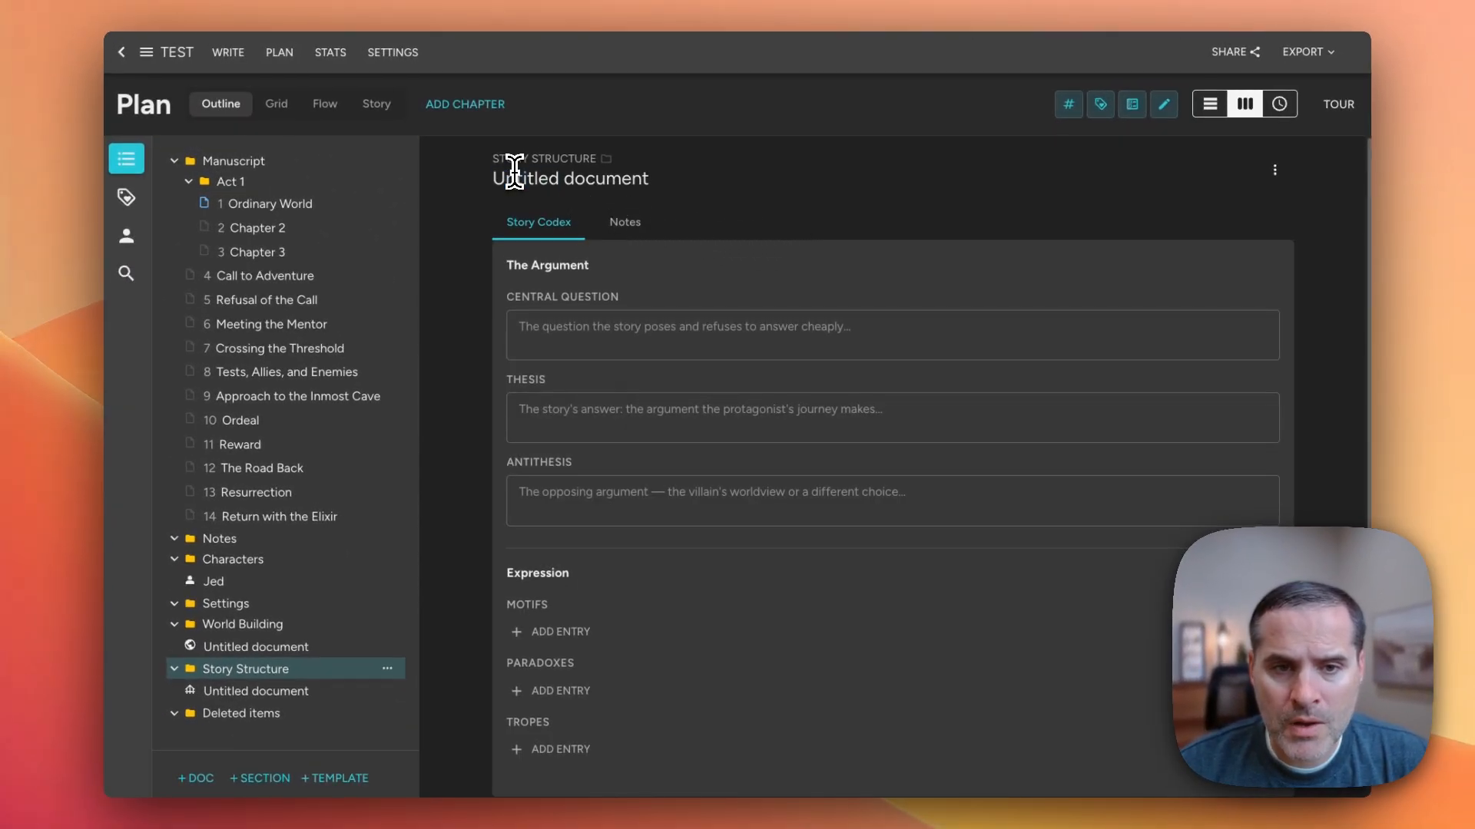
triple_click(514, 171)
click(780, 223)
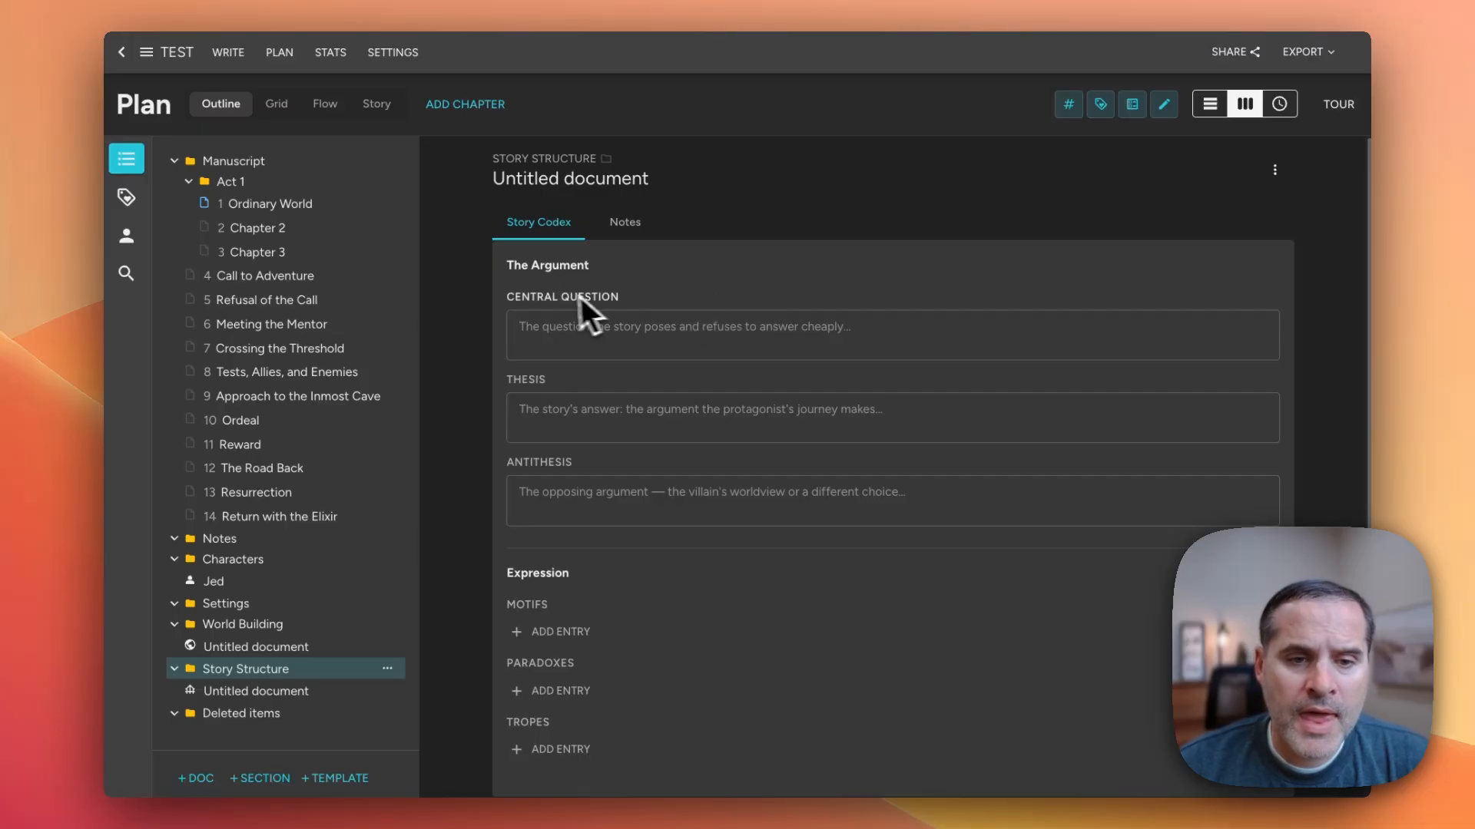
scroll(599, 550, down, 1)
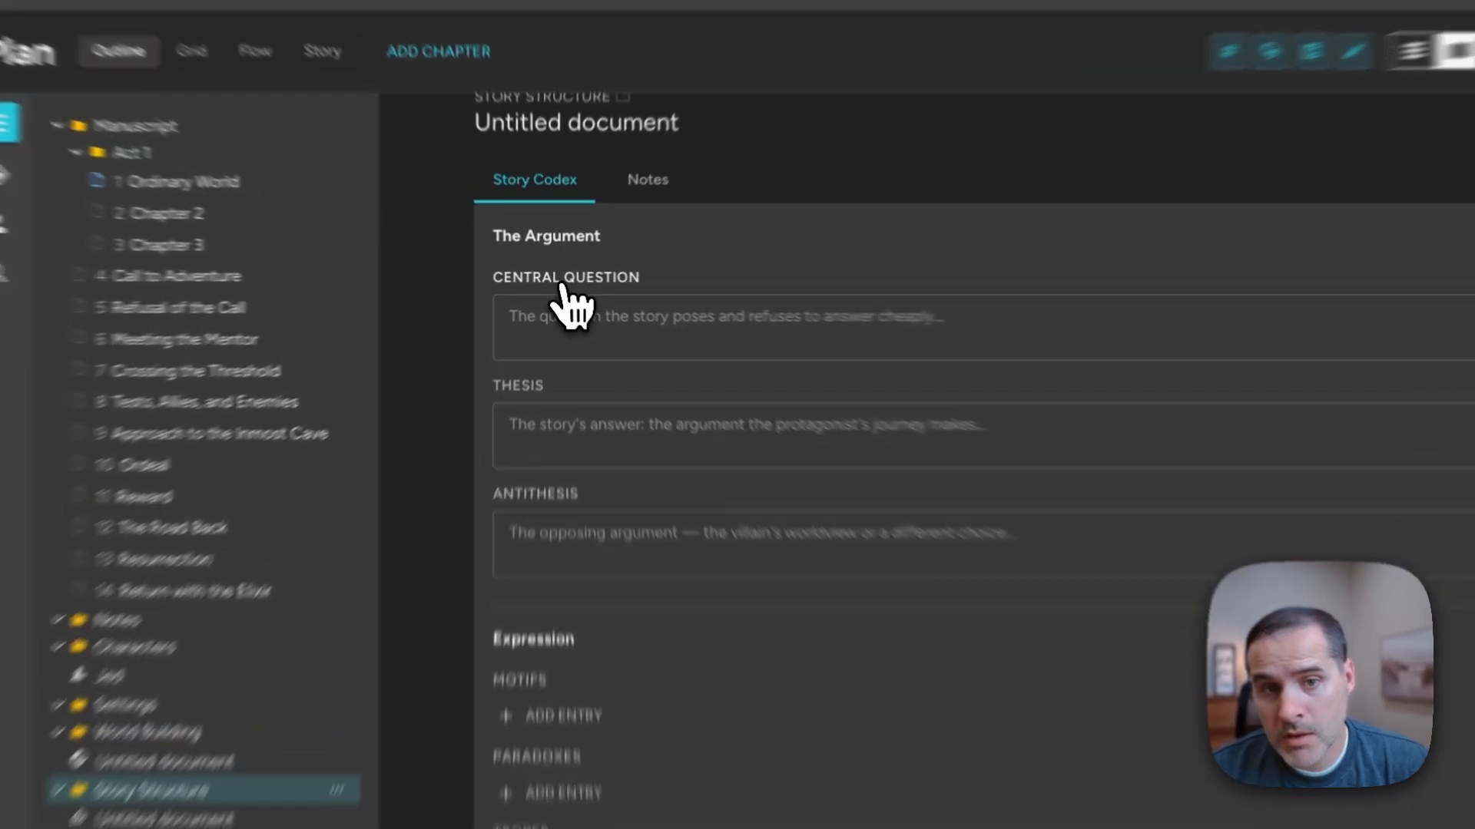
mouse_move(562, 294)
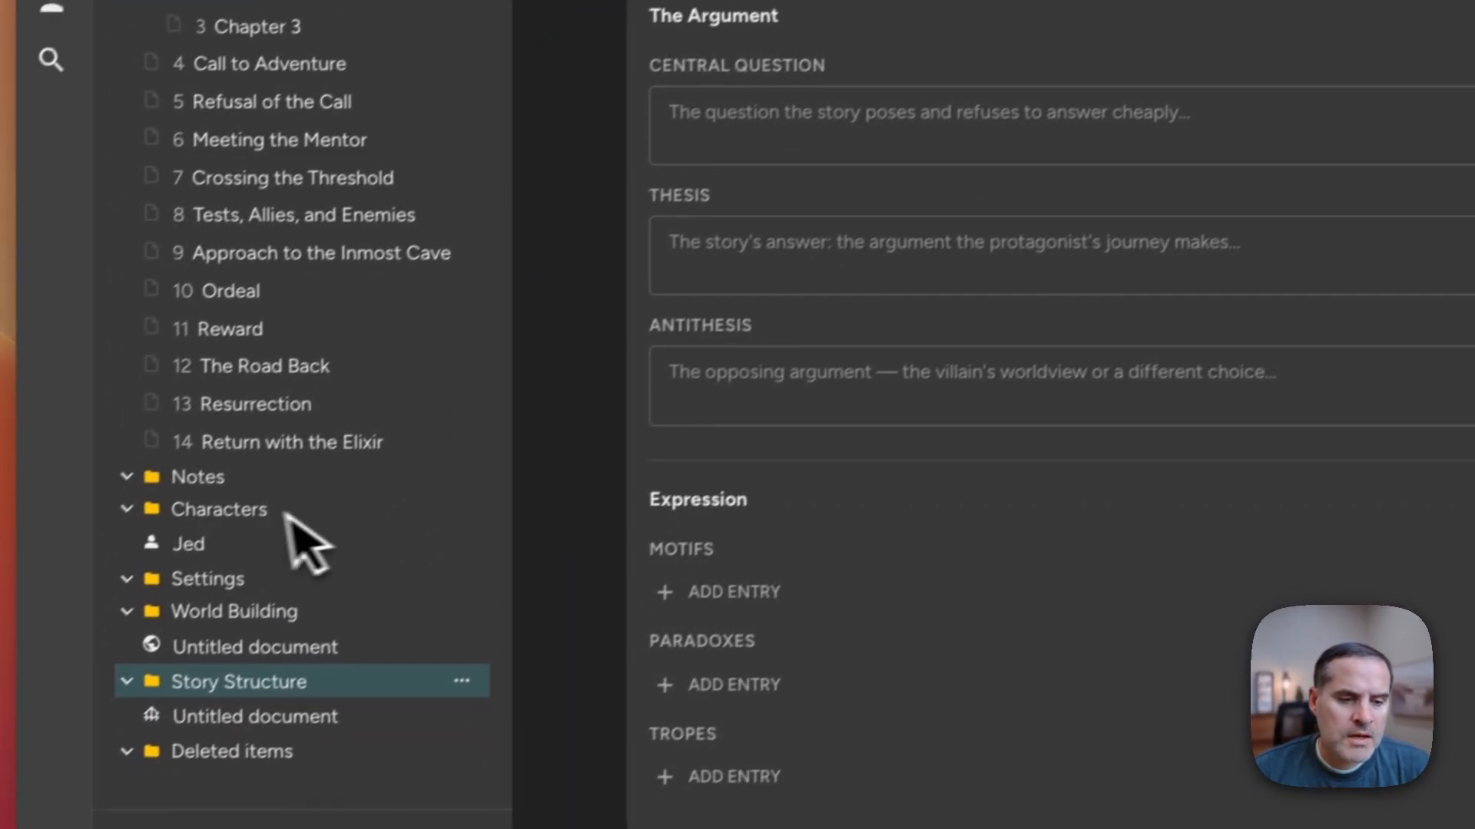
click(245, 560)
click(213, 530)
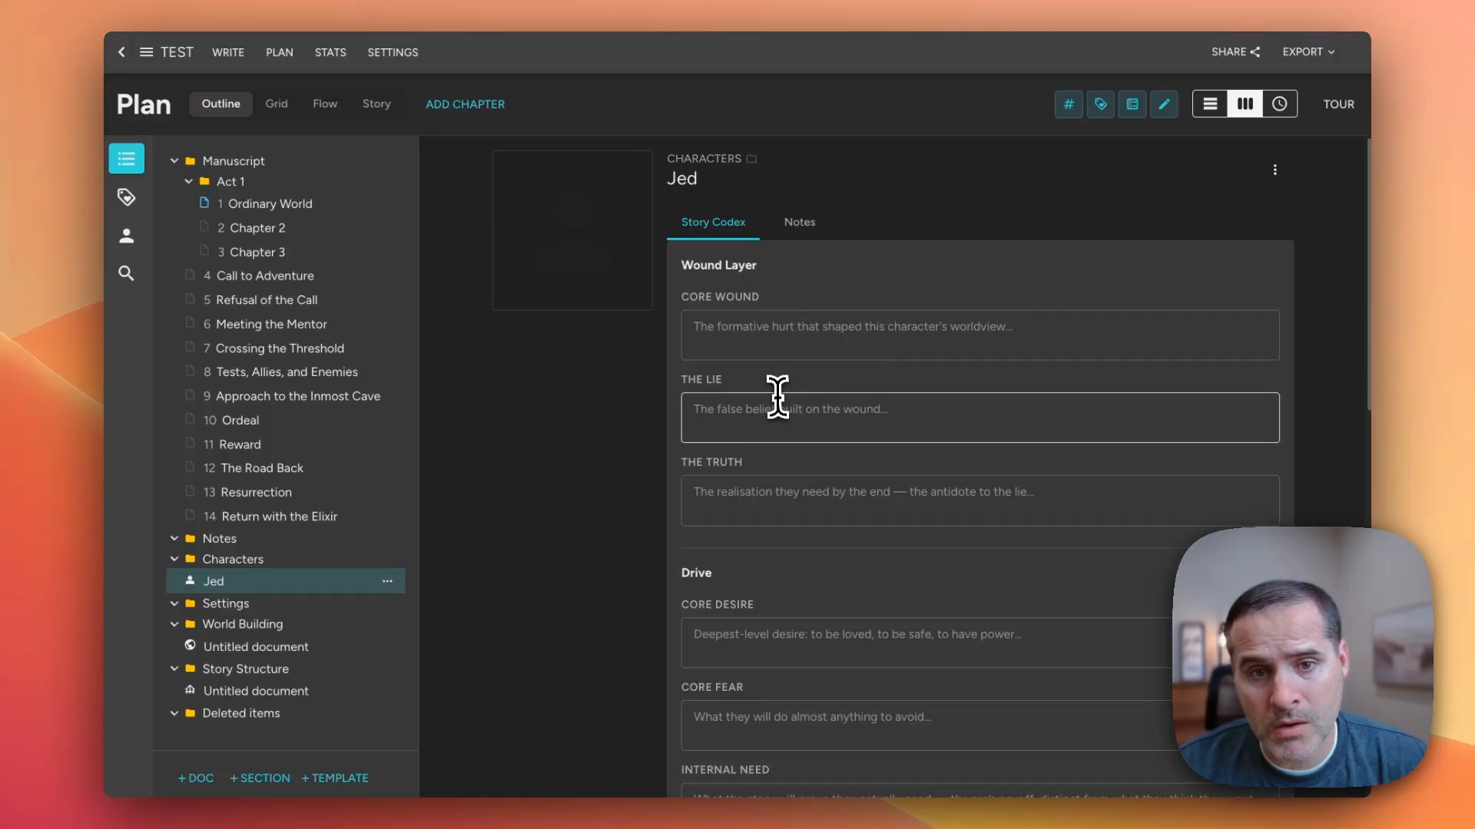
Switch to the Write view of the Ordinary World chapter and open the editor view customization
click(229, 53)
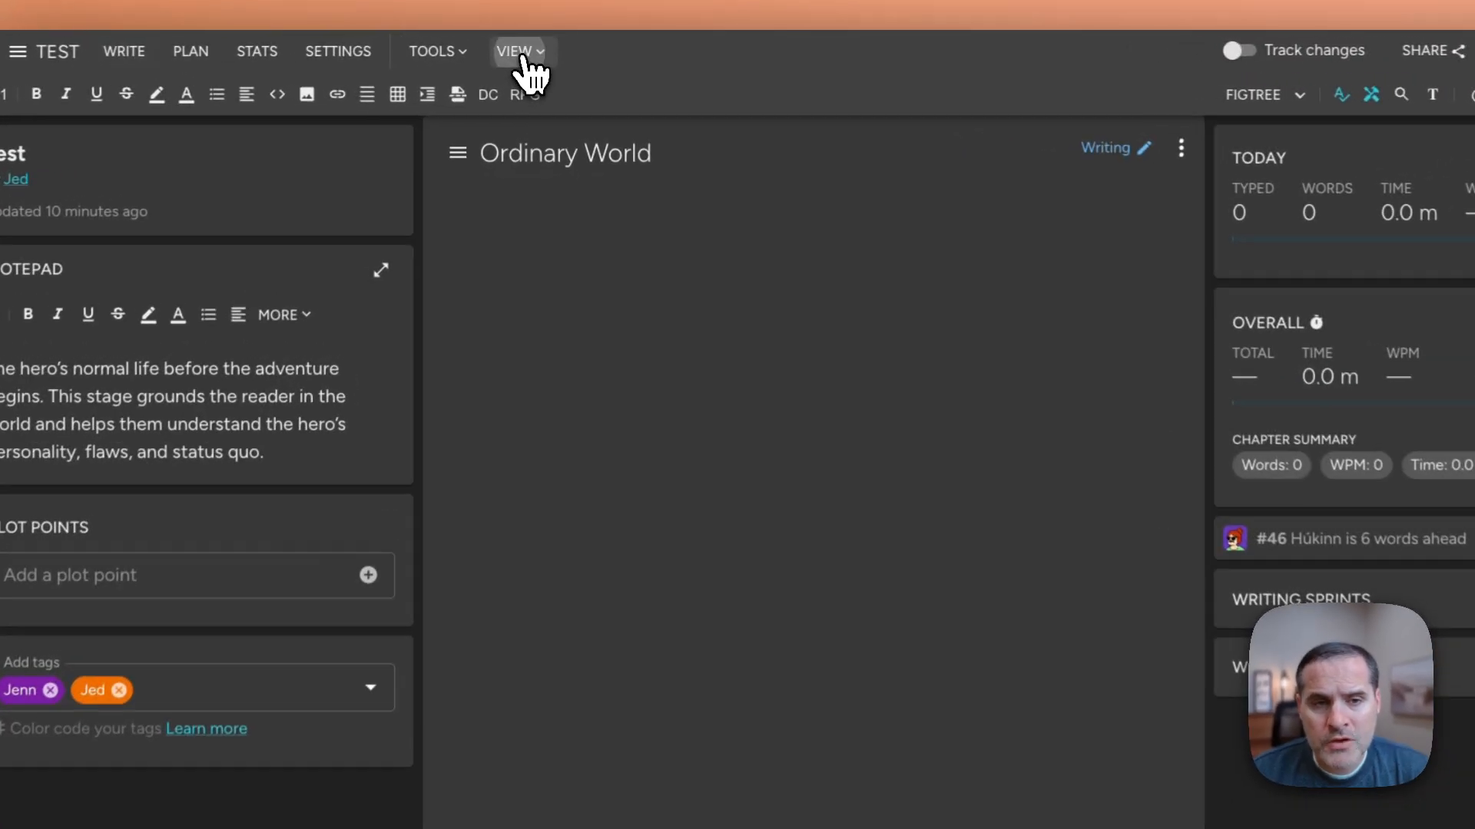
click(530, 50)
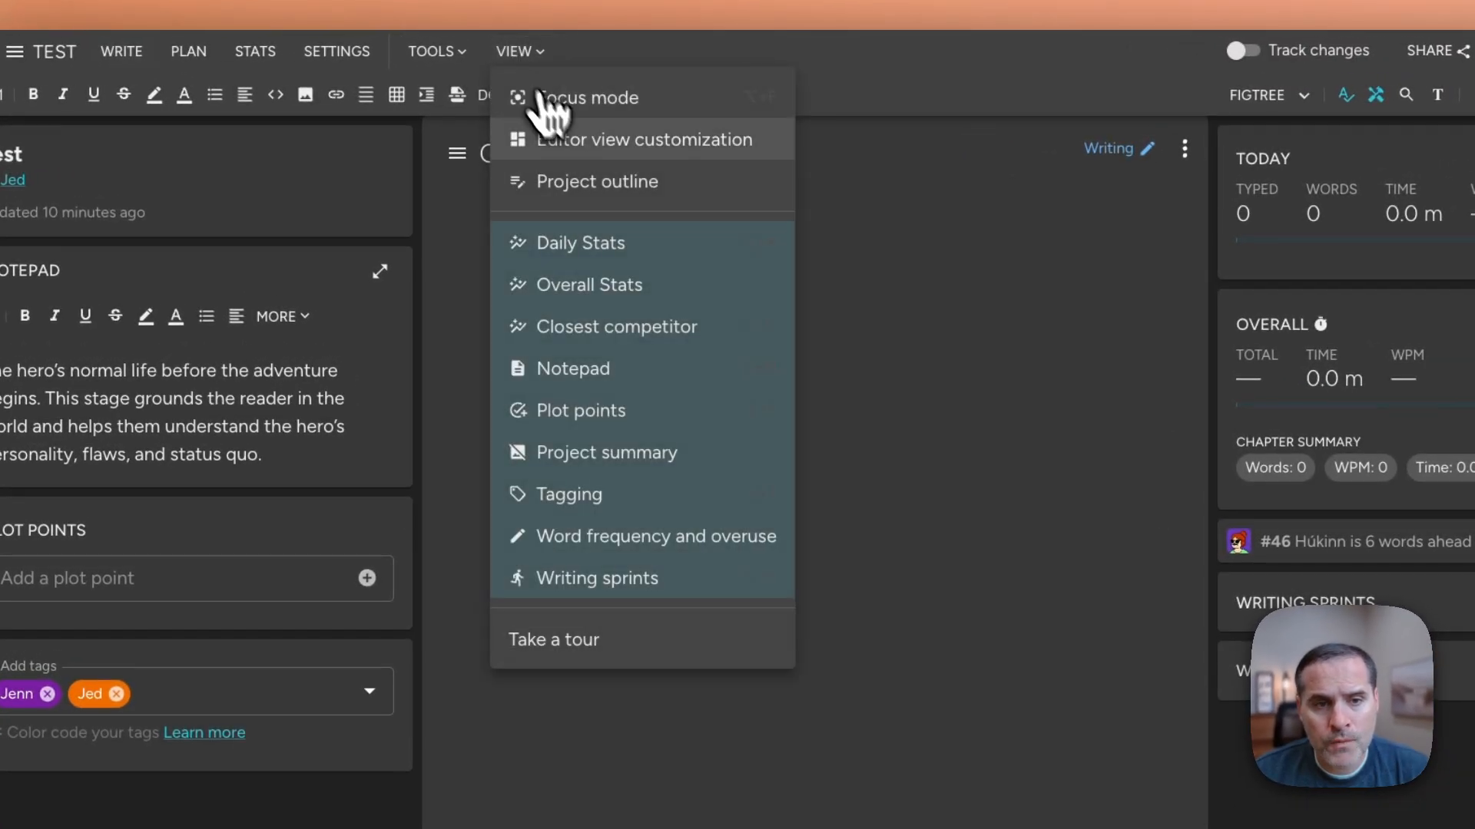
click(615, 150)
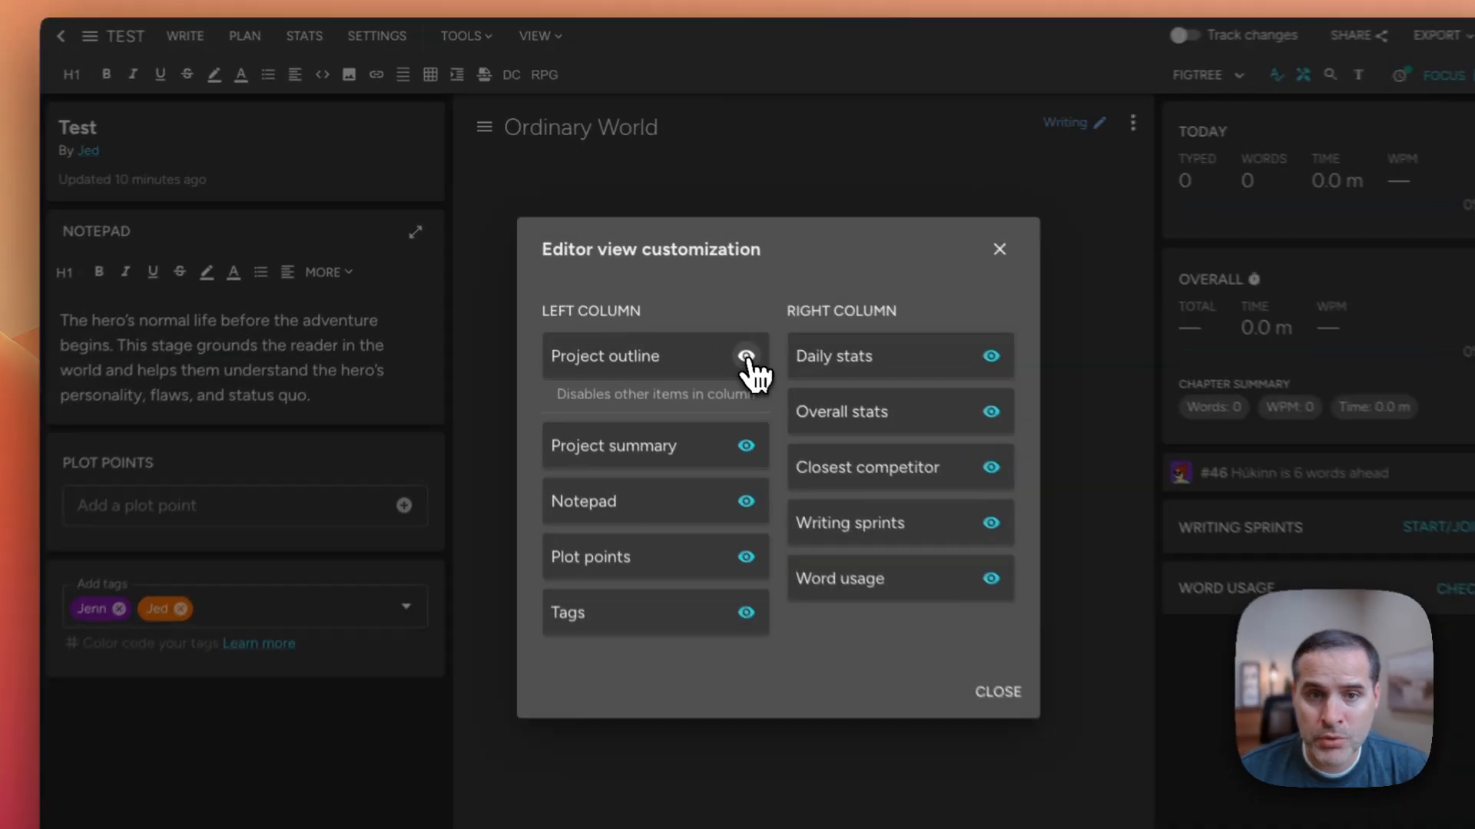
Try showing the project outline in the editor's left column, restore the column's other items and close the customization
click(710, 323)
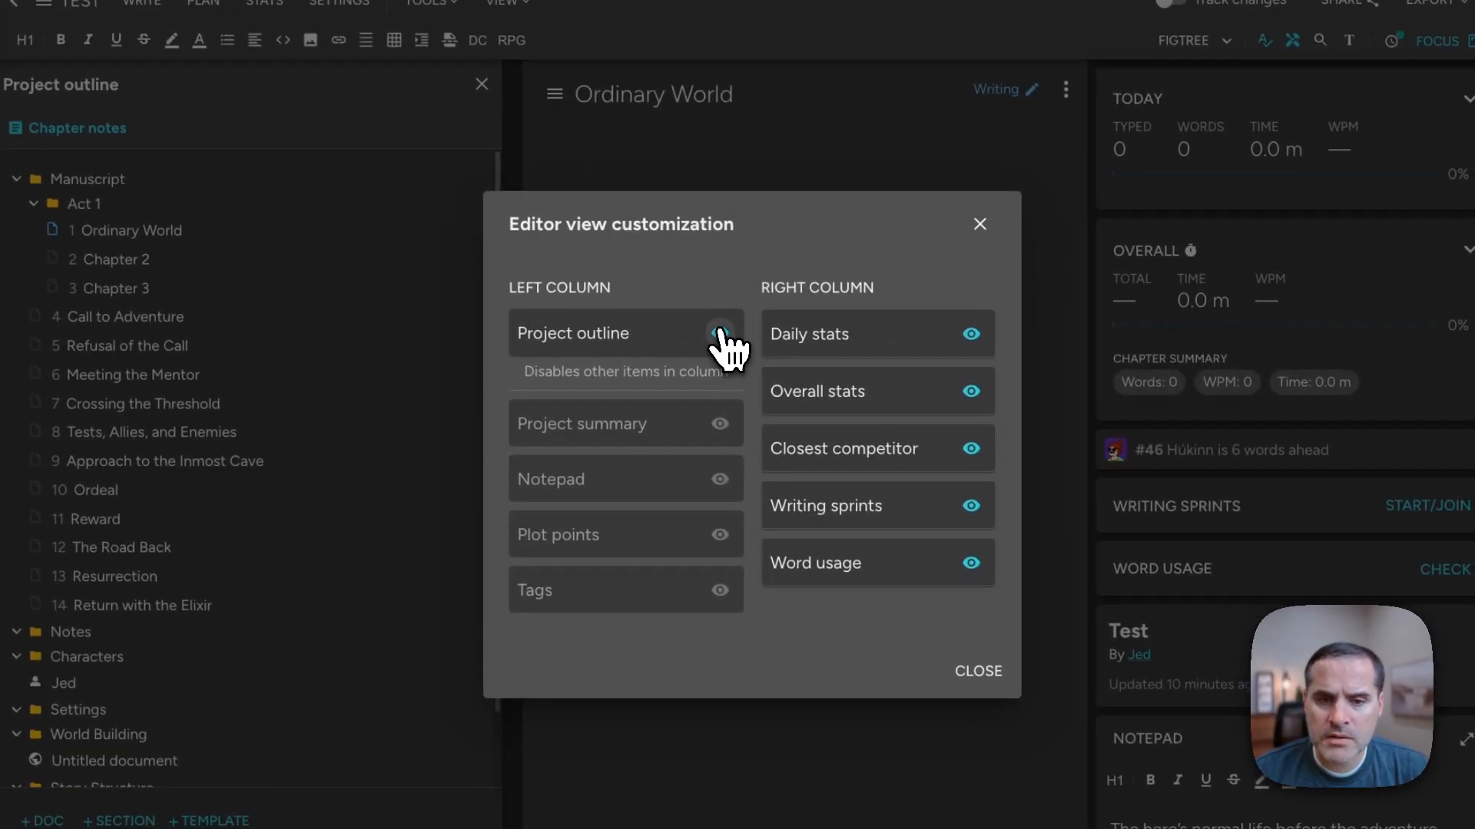
click(720, 333)
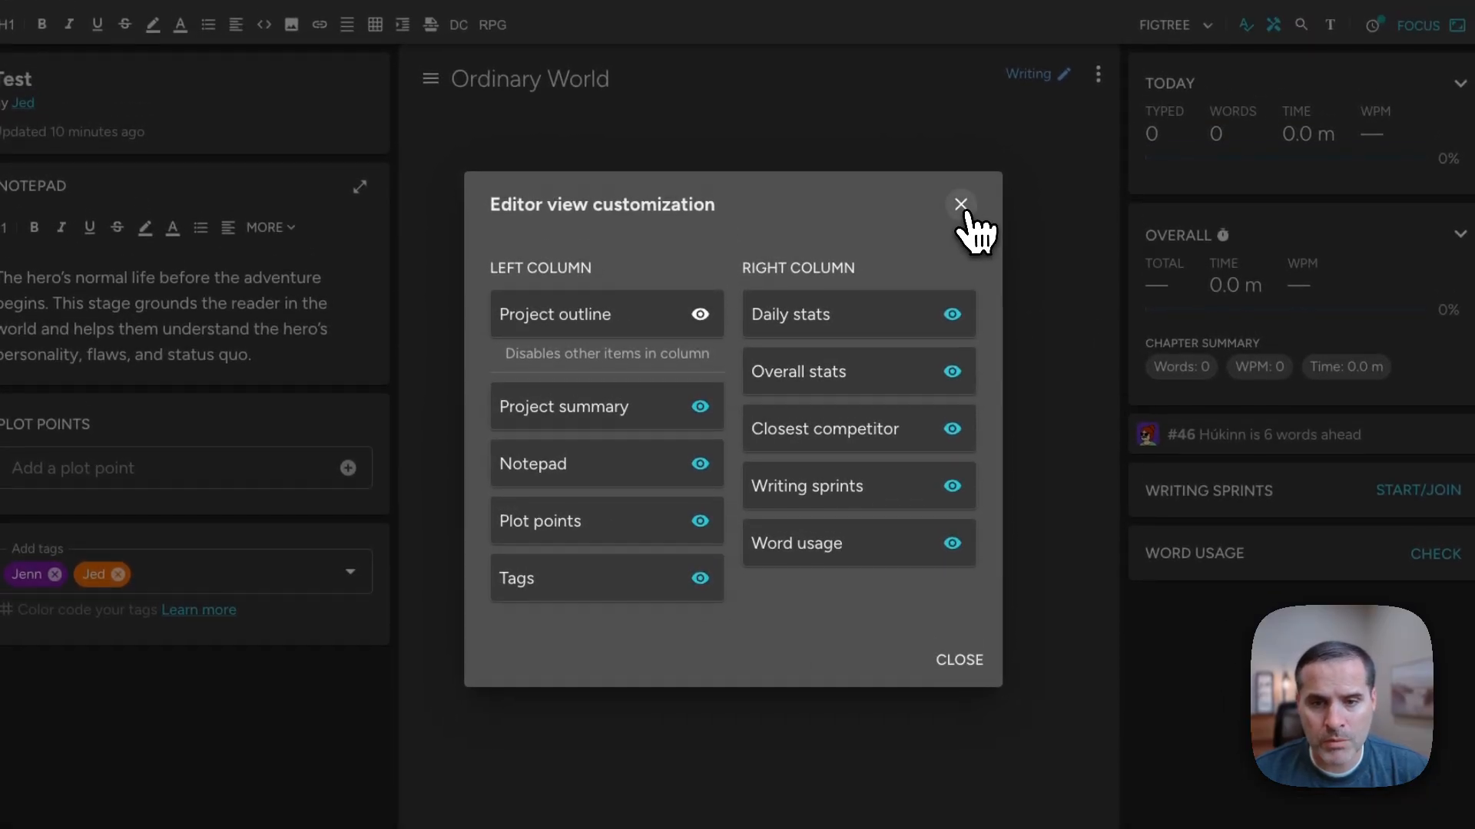
click(960, 205)
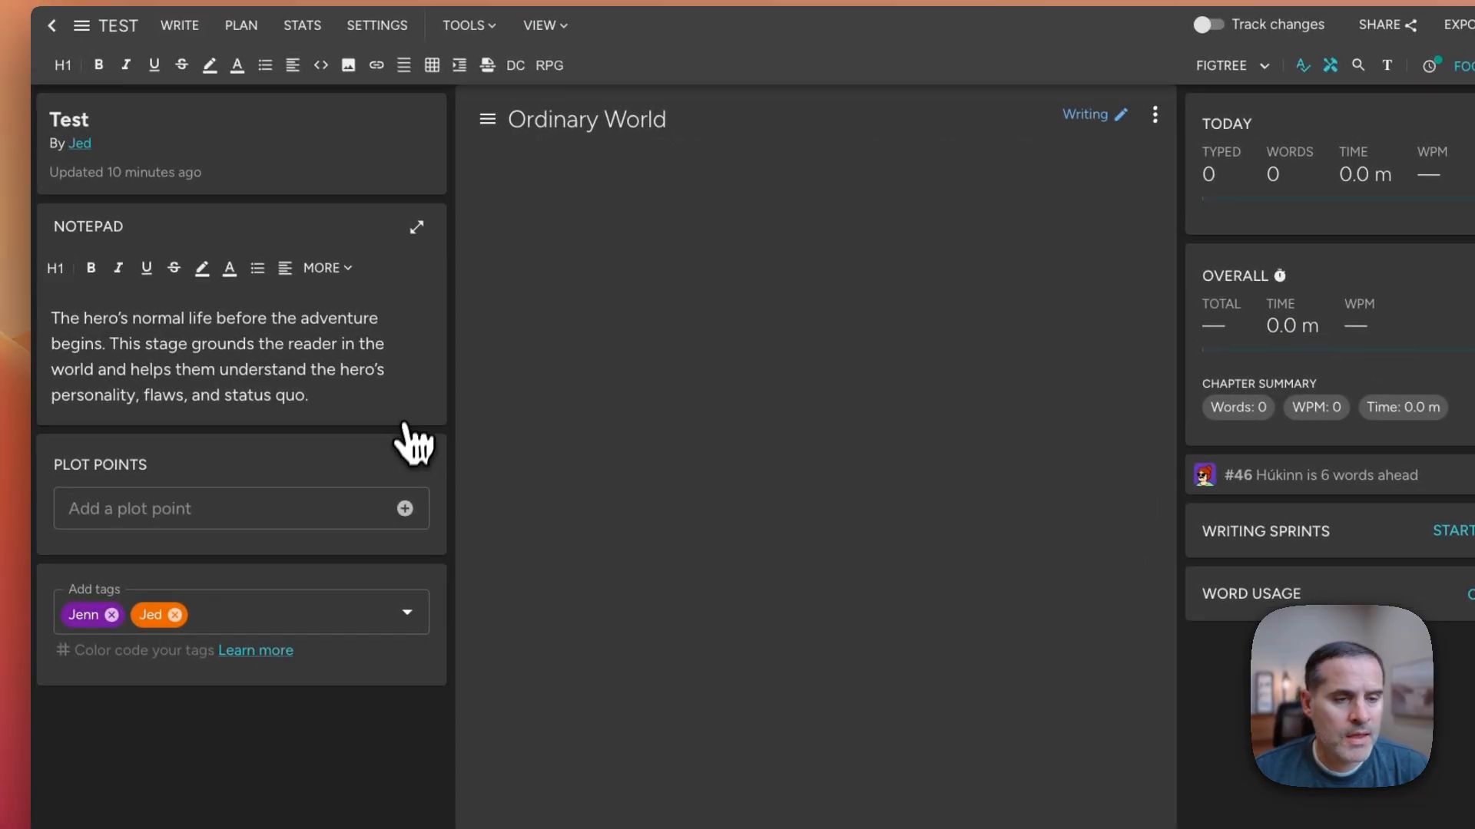
drag(47, 117, 272, 198)
click(209, 150)
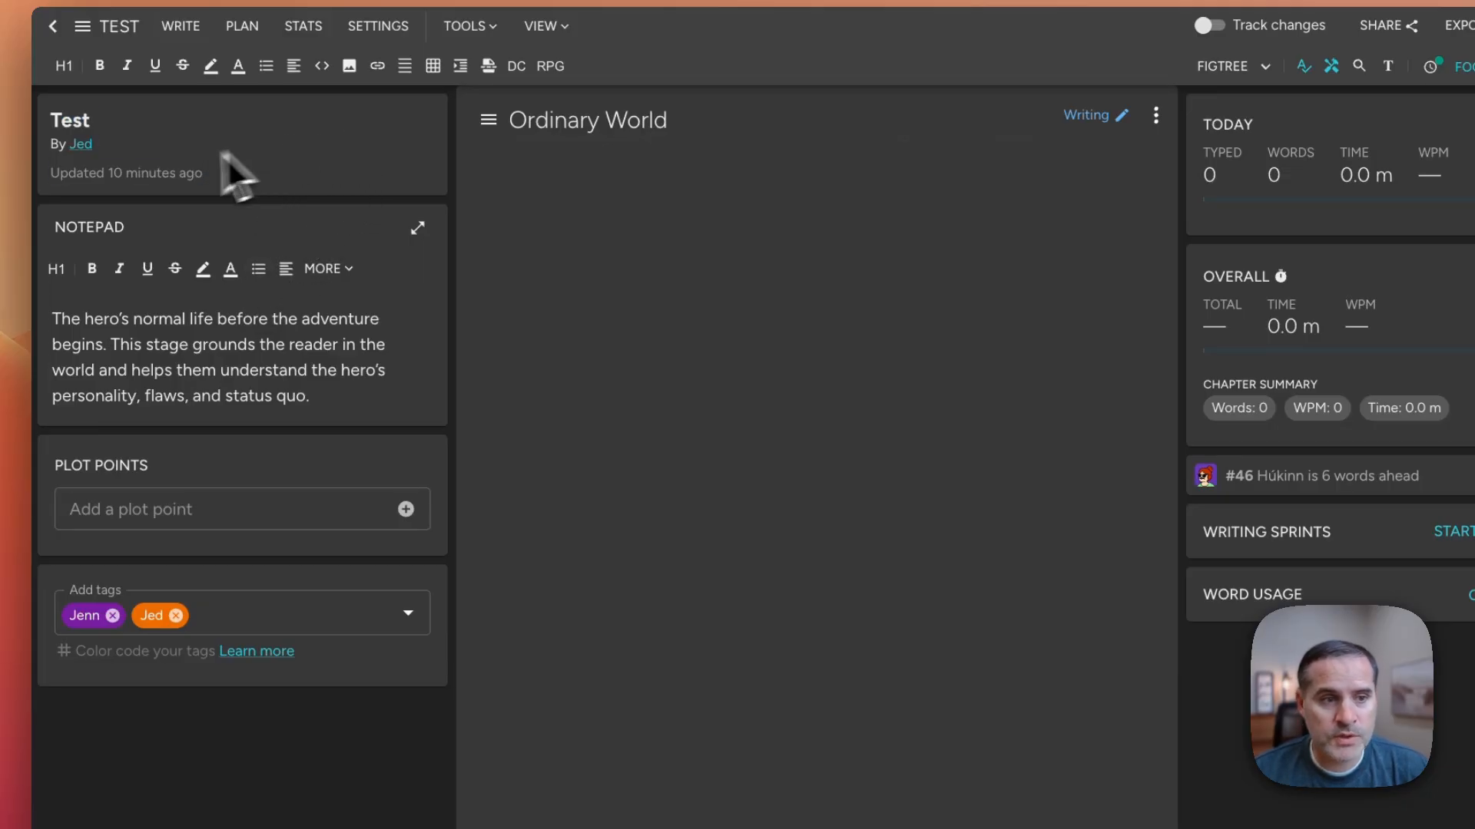
drag(235, 180, 31, 121)
click(246, 149)
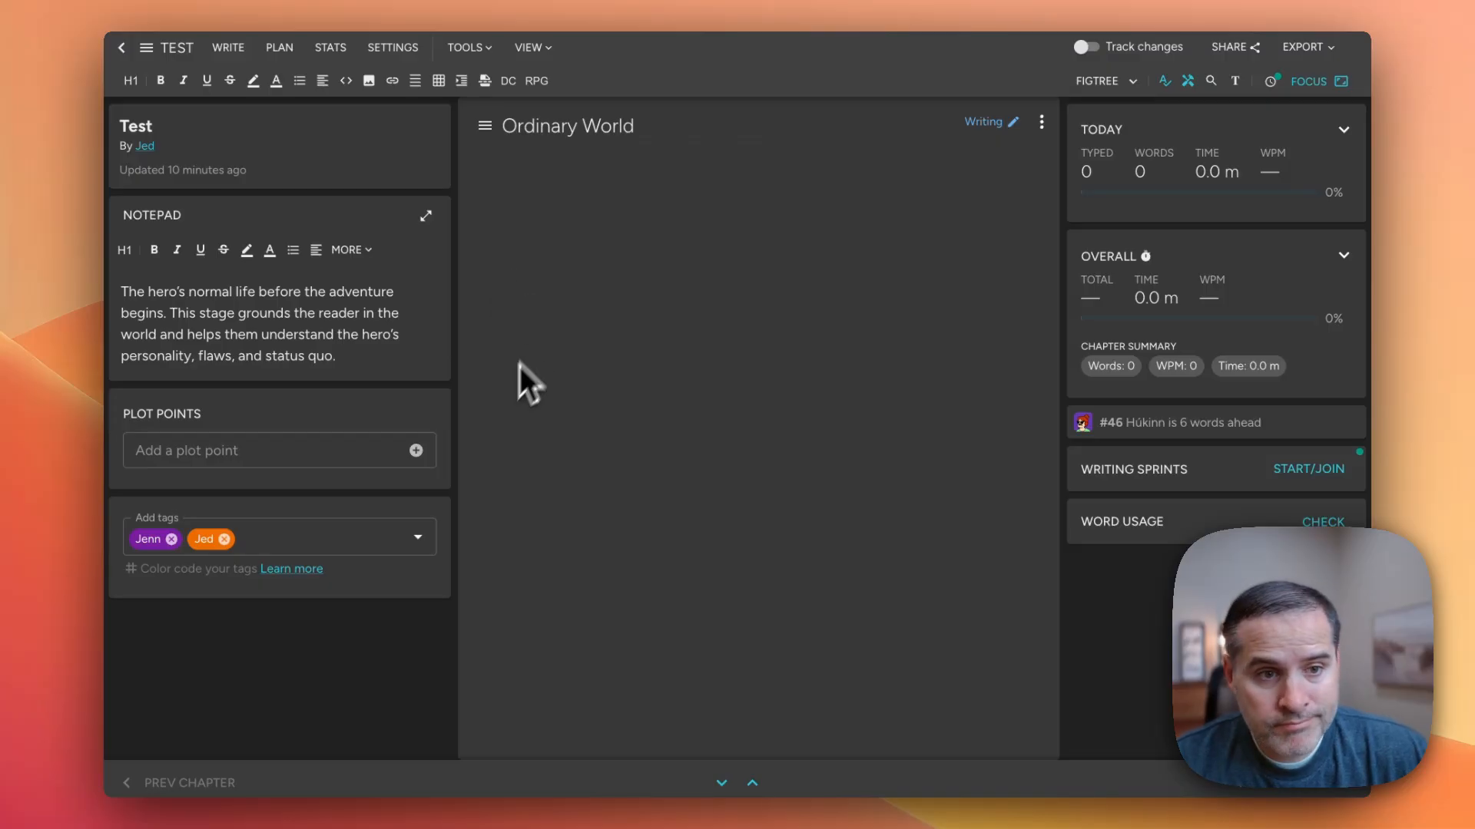
Try the expanded Notepad beside the chapter text, narrow its pane slightly and close it again
click(426, 216)
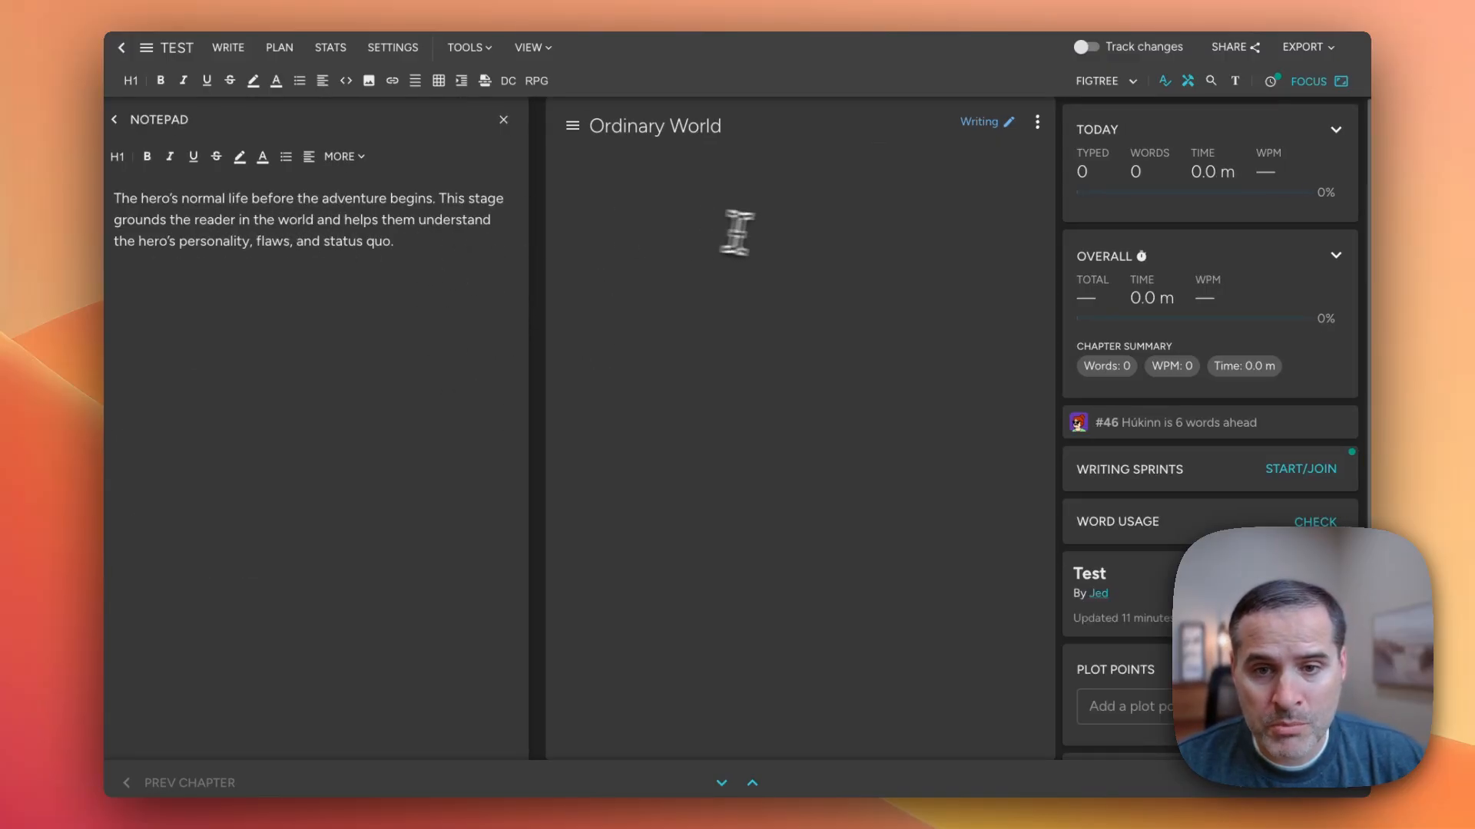
drag(530, 260, 486, 270)
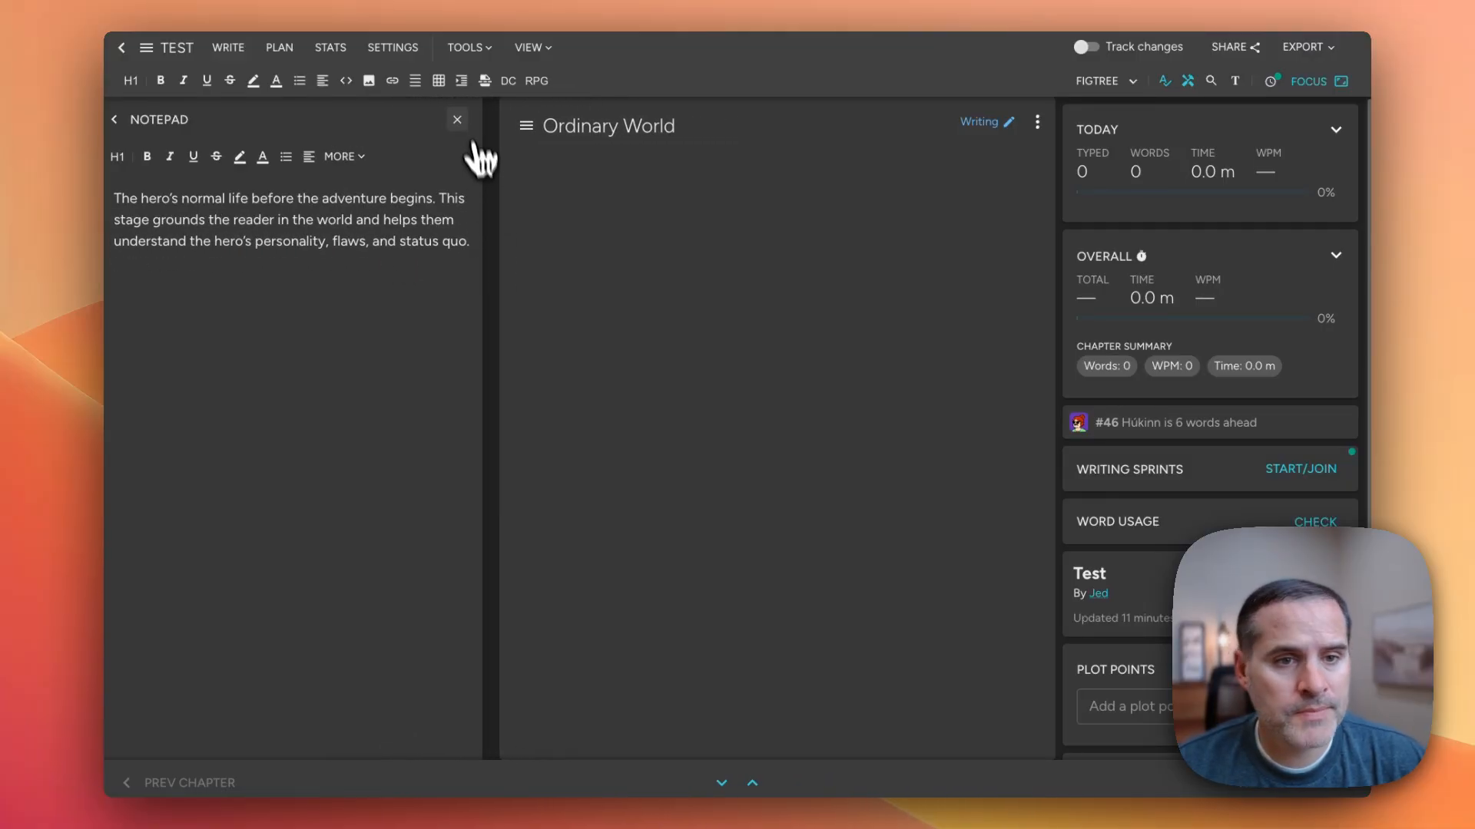
click(458, 122)
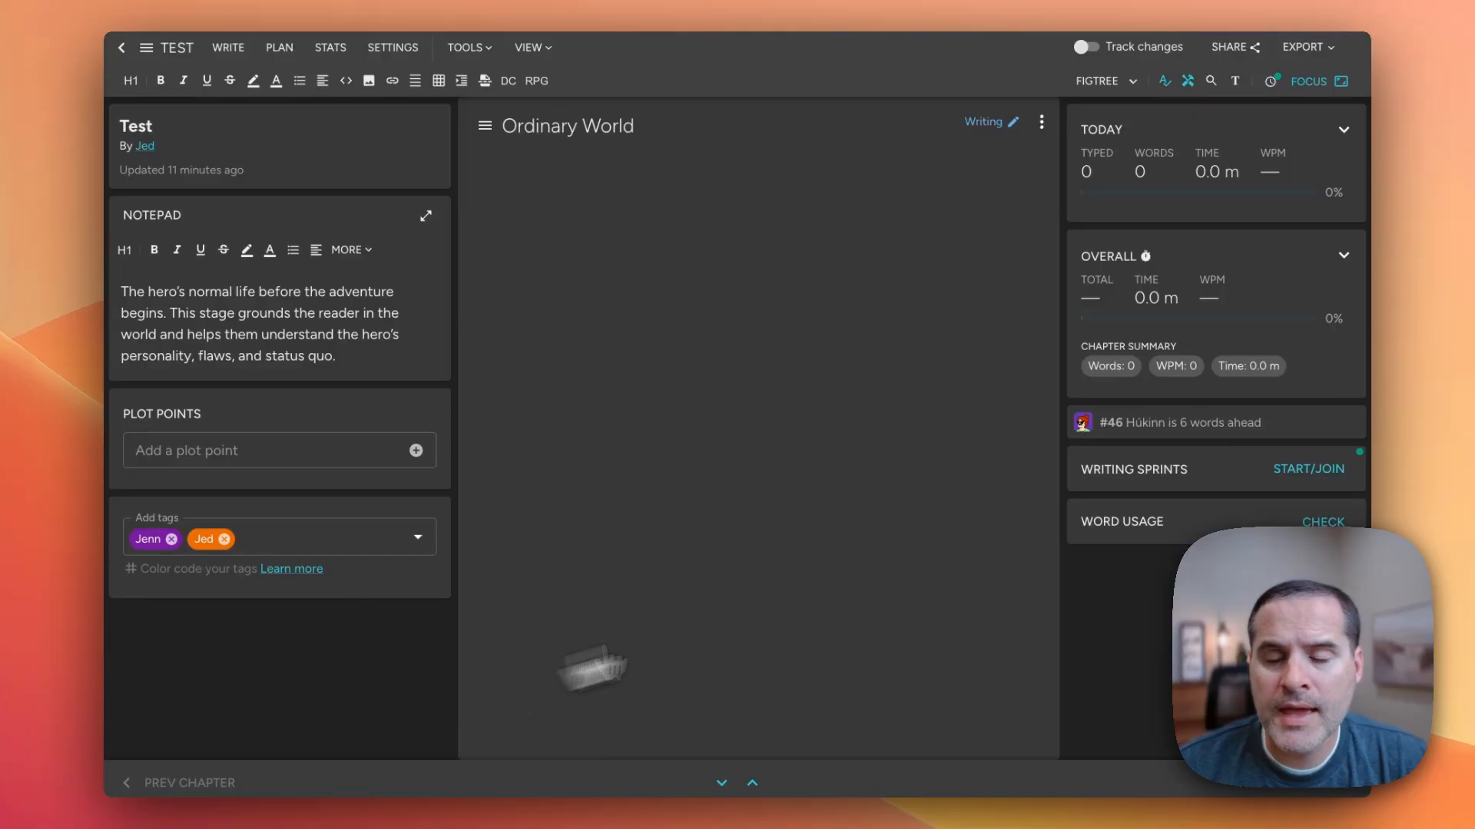
Write "There was once a dragon that took over a kingdom." as the opening sentence of the Ordinary World chapter
mouse_move(1318, 199)
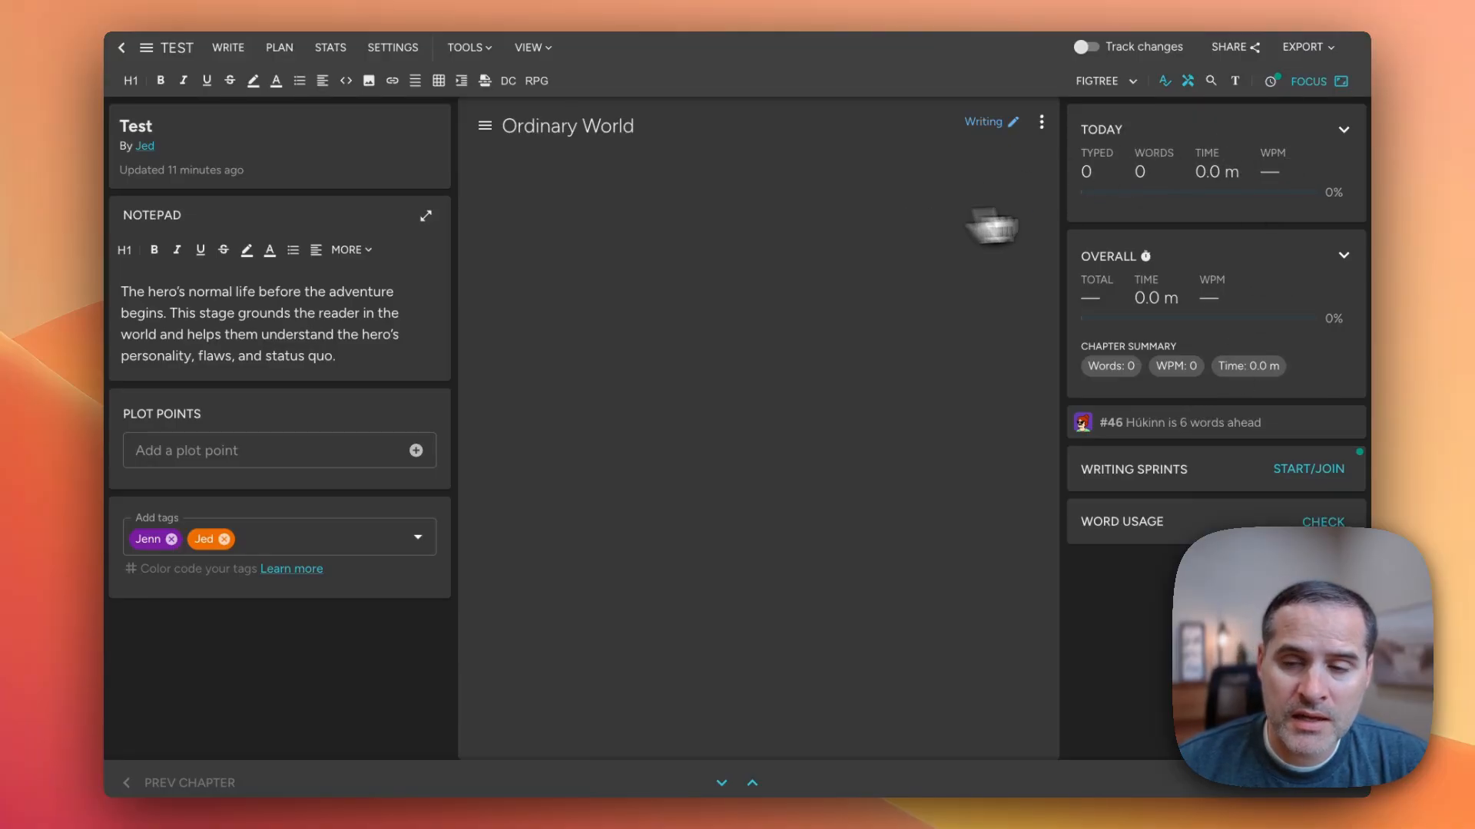
click(722, 224)
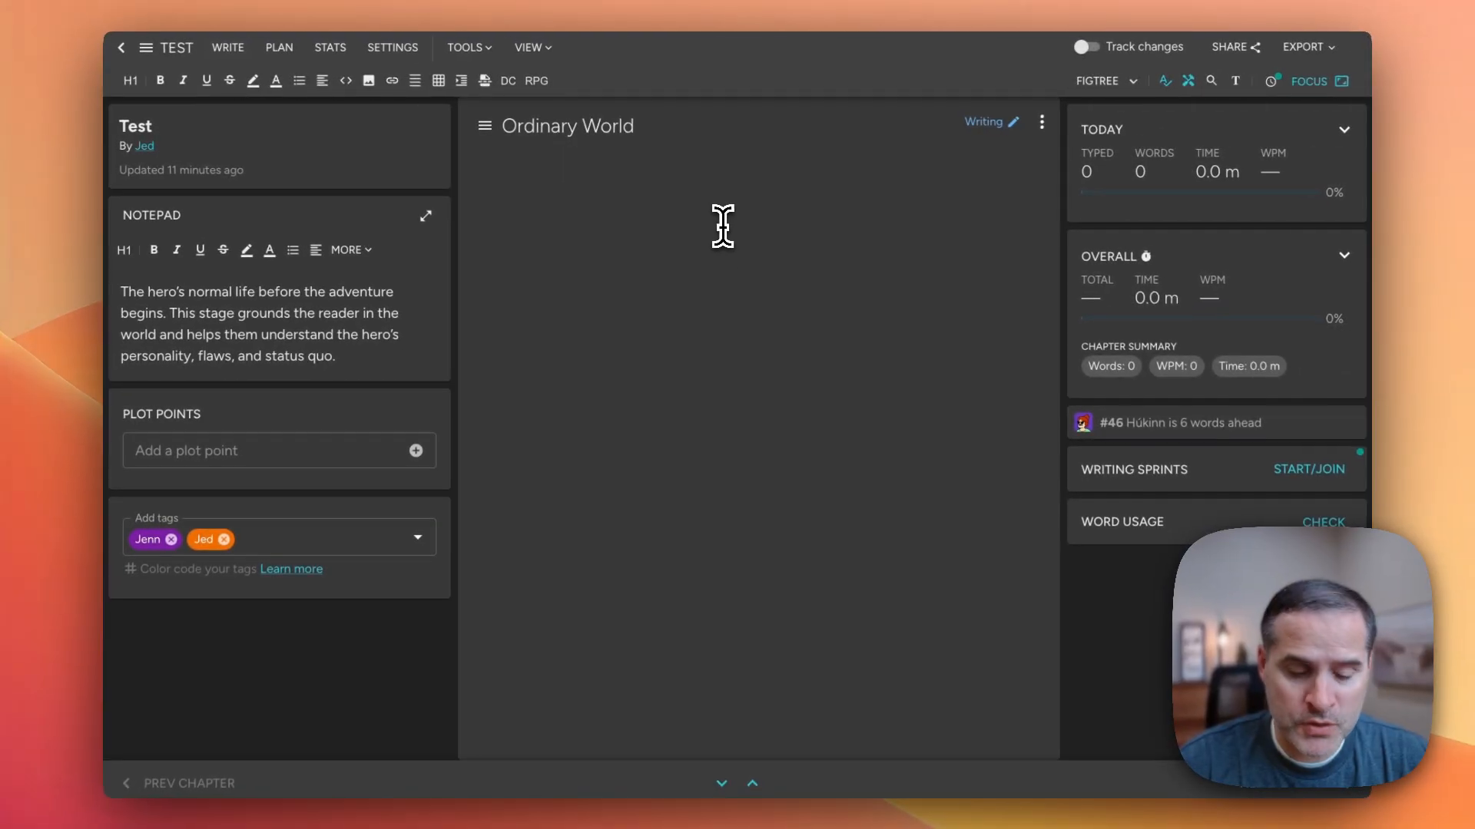
text(There was once a dragon that took over a kingdom)
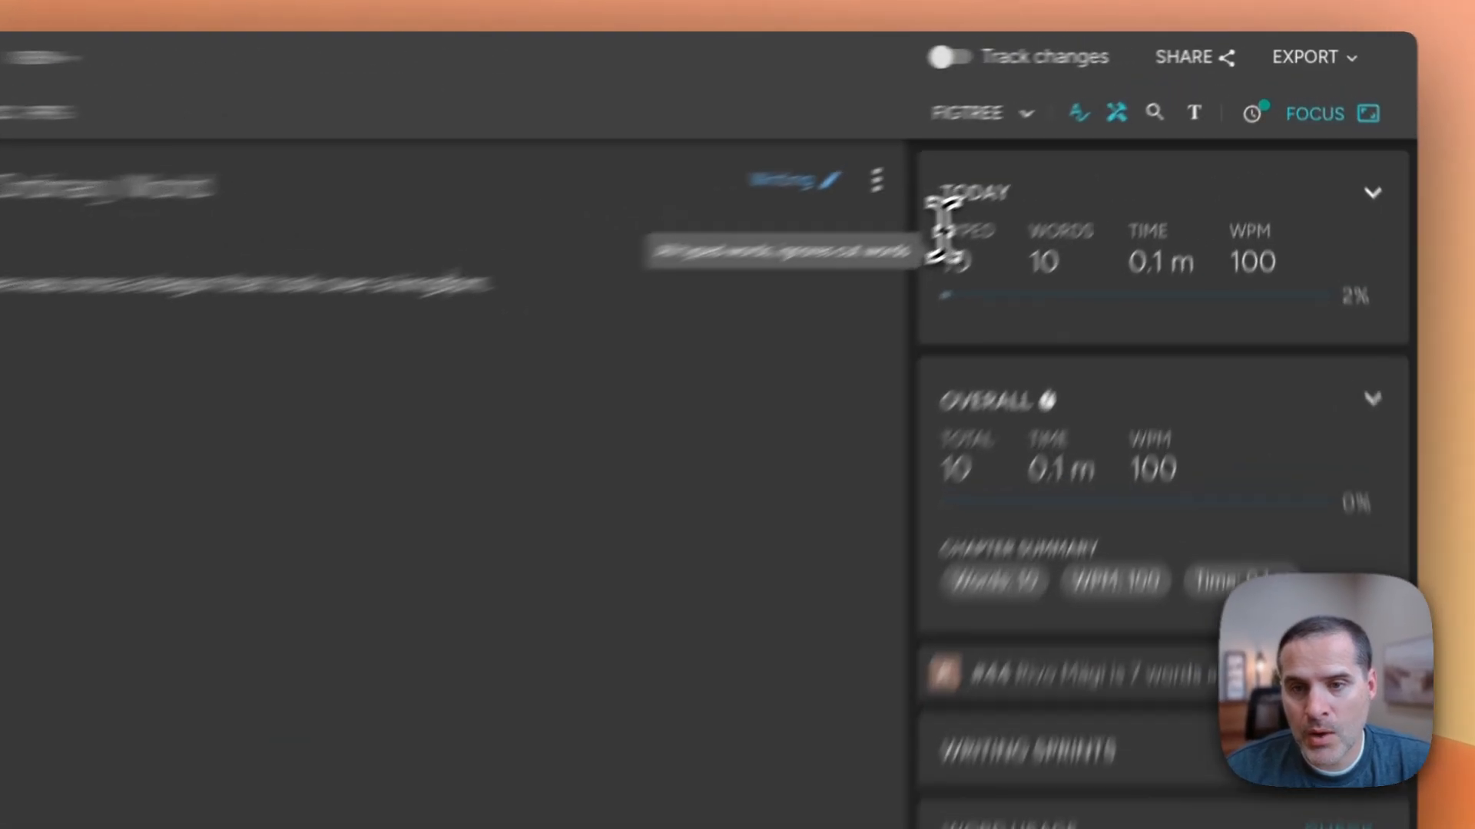
Examine the Typed and Words figures in today's writing statistics and their explanations
drag(943, 231, 1104, 232)
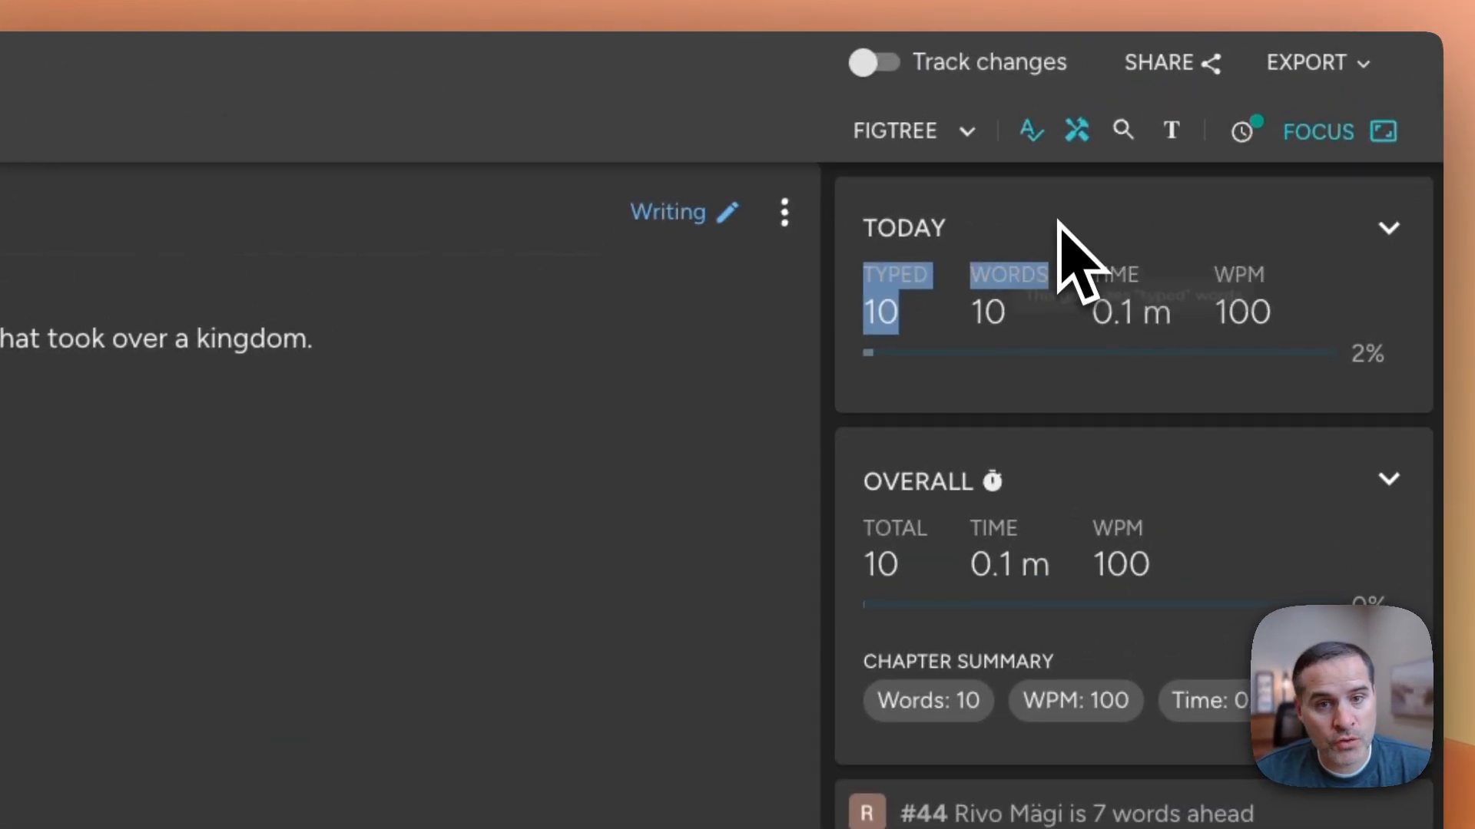
click(1102, 188)
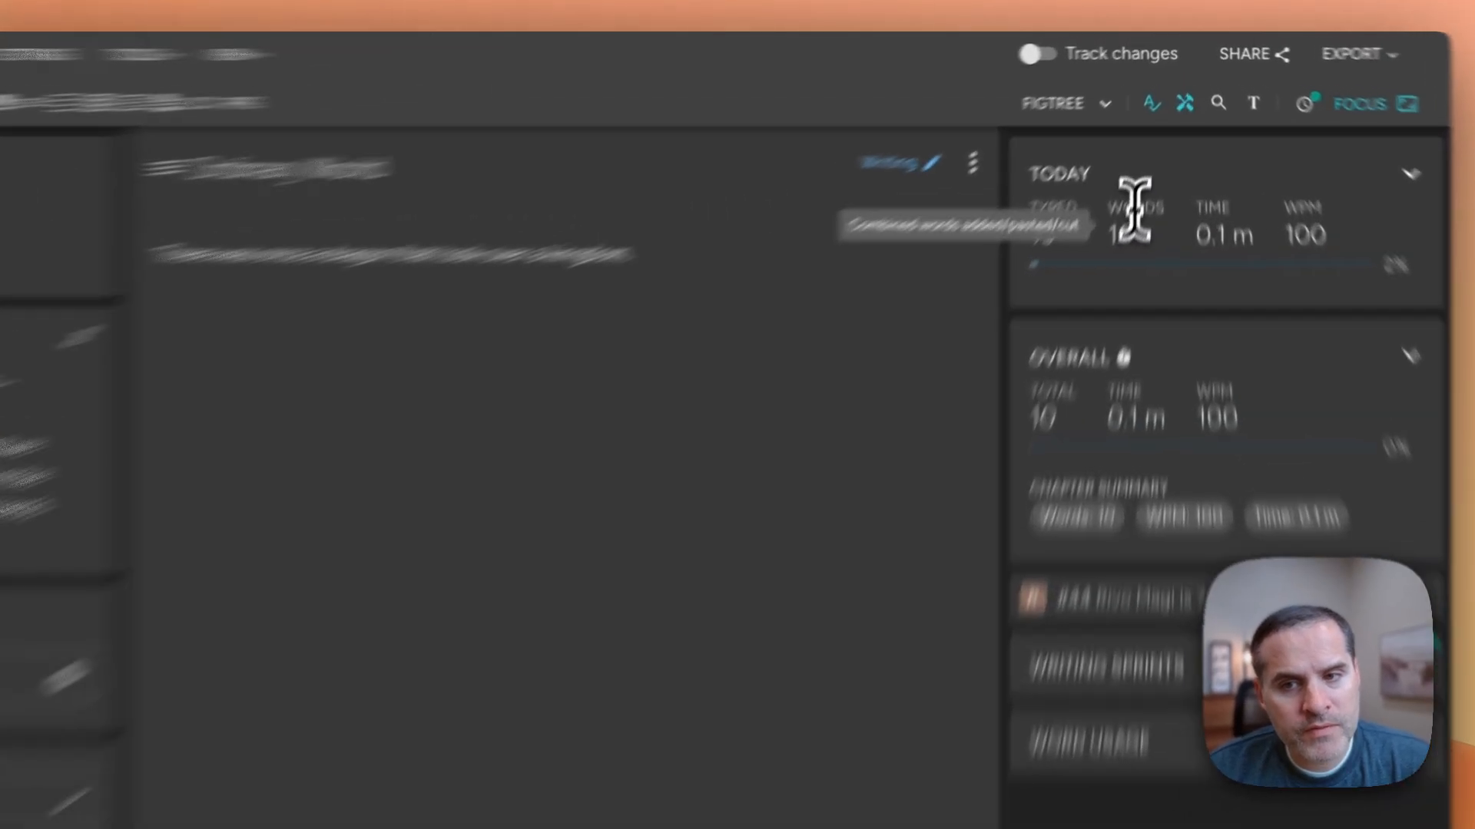
double_click(1135, 207)
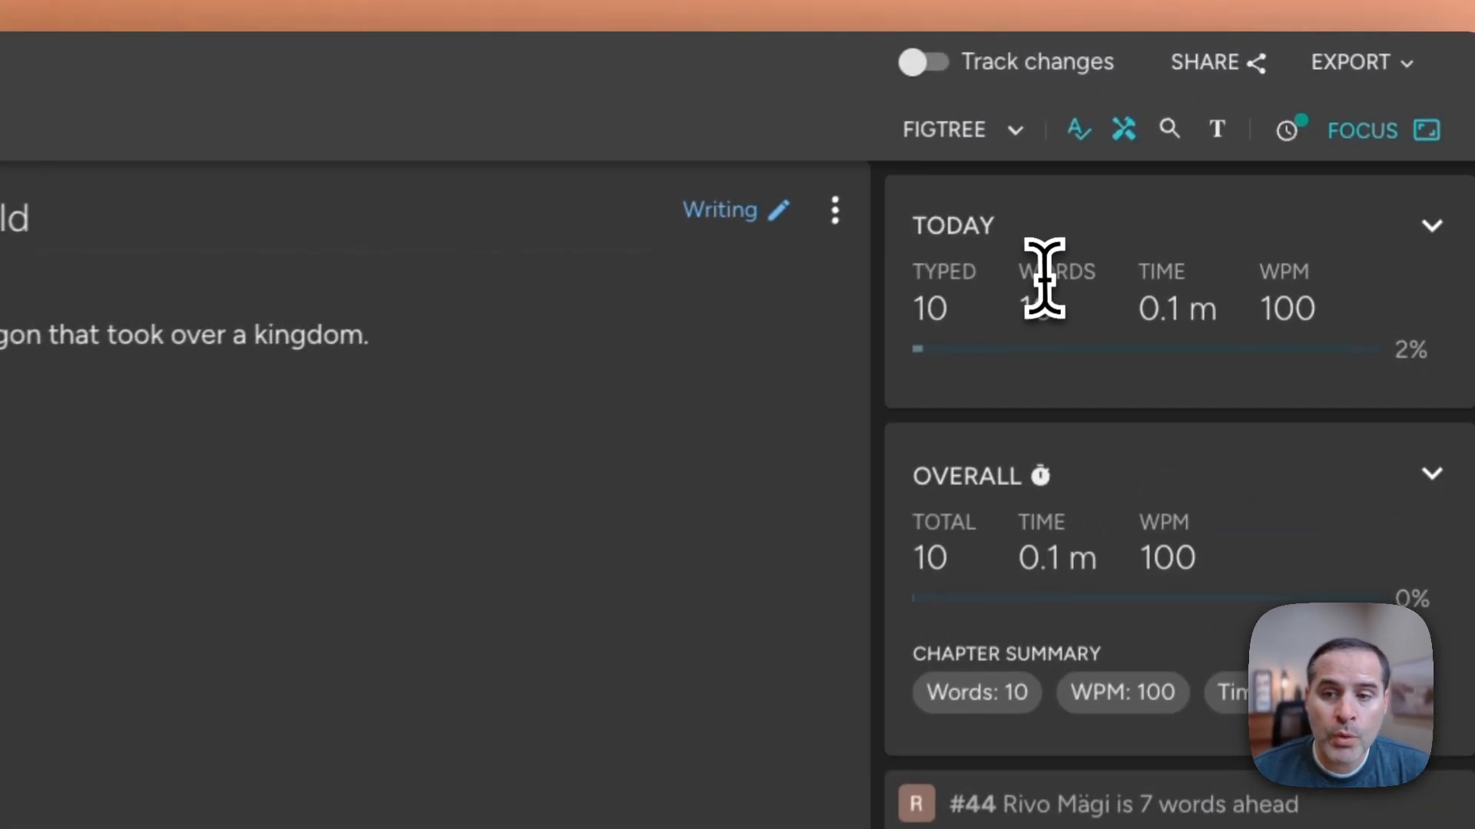
Cut the Ordinary World chapter's opening sentence down to "There was"
mouse_move(1147, 156)
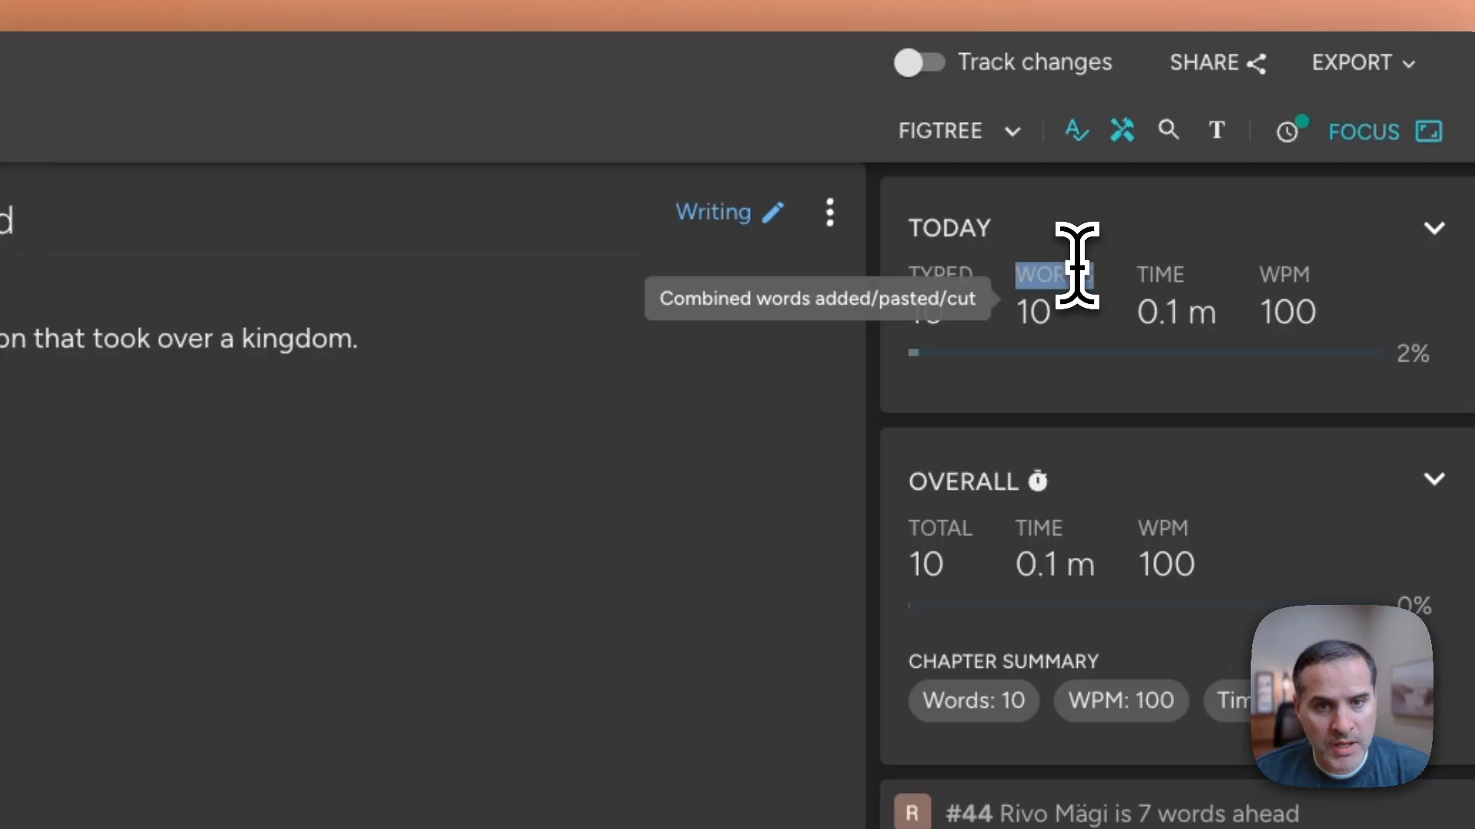
drag(363, 338, 419, 349)
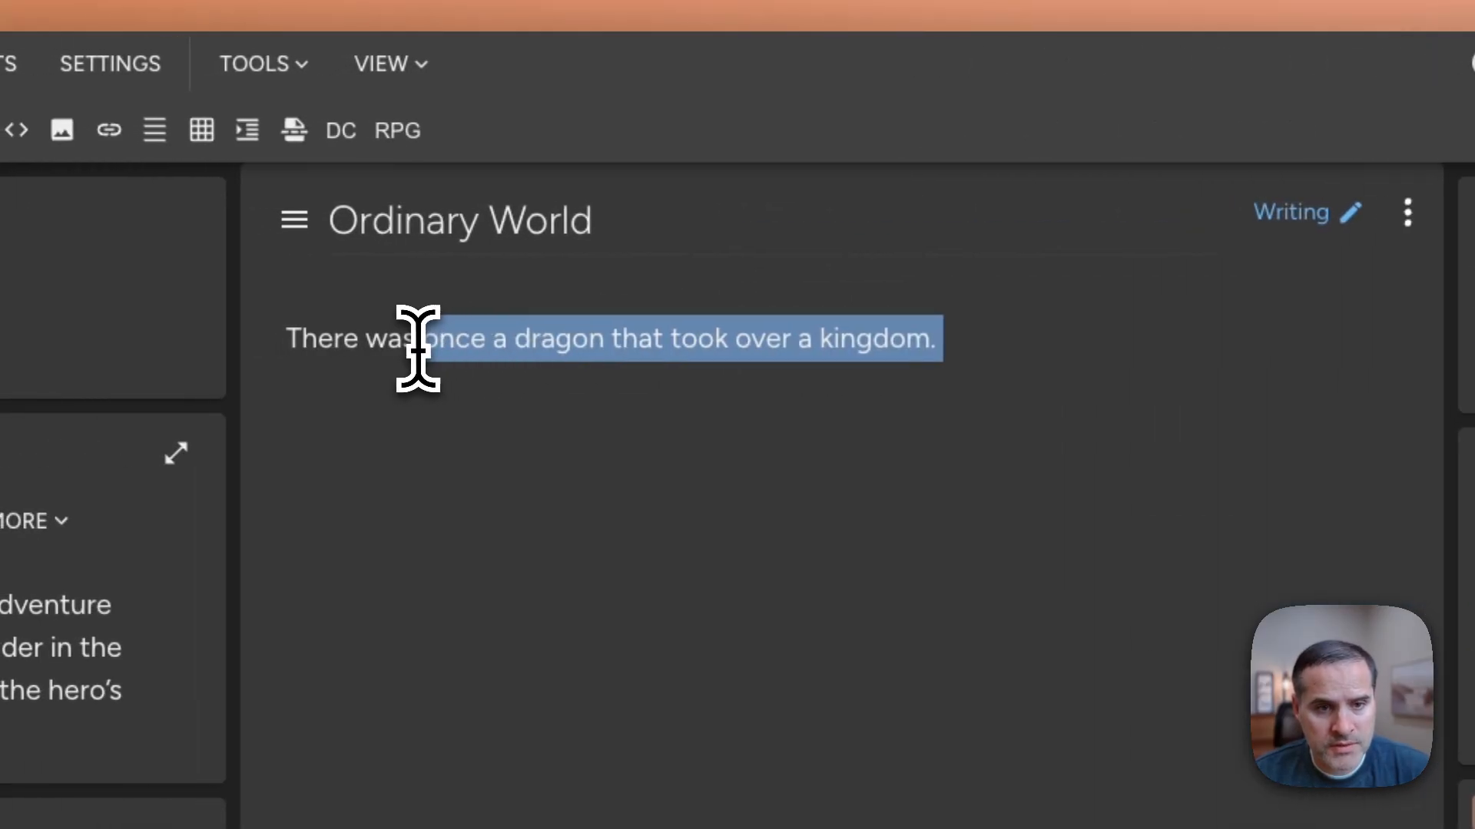
key(BackSpace)
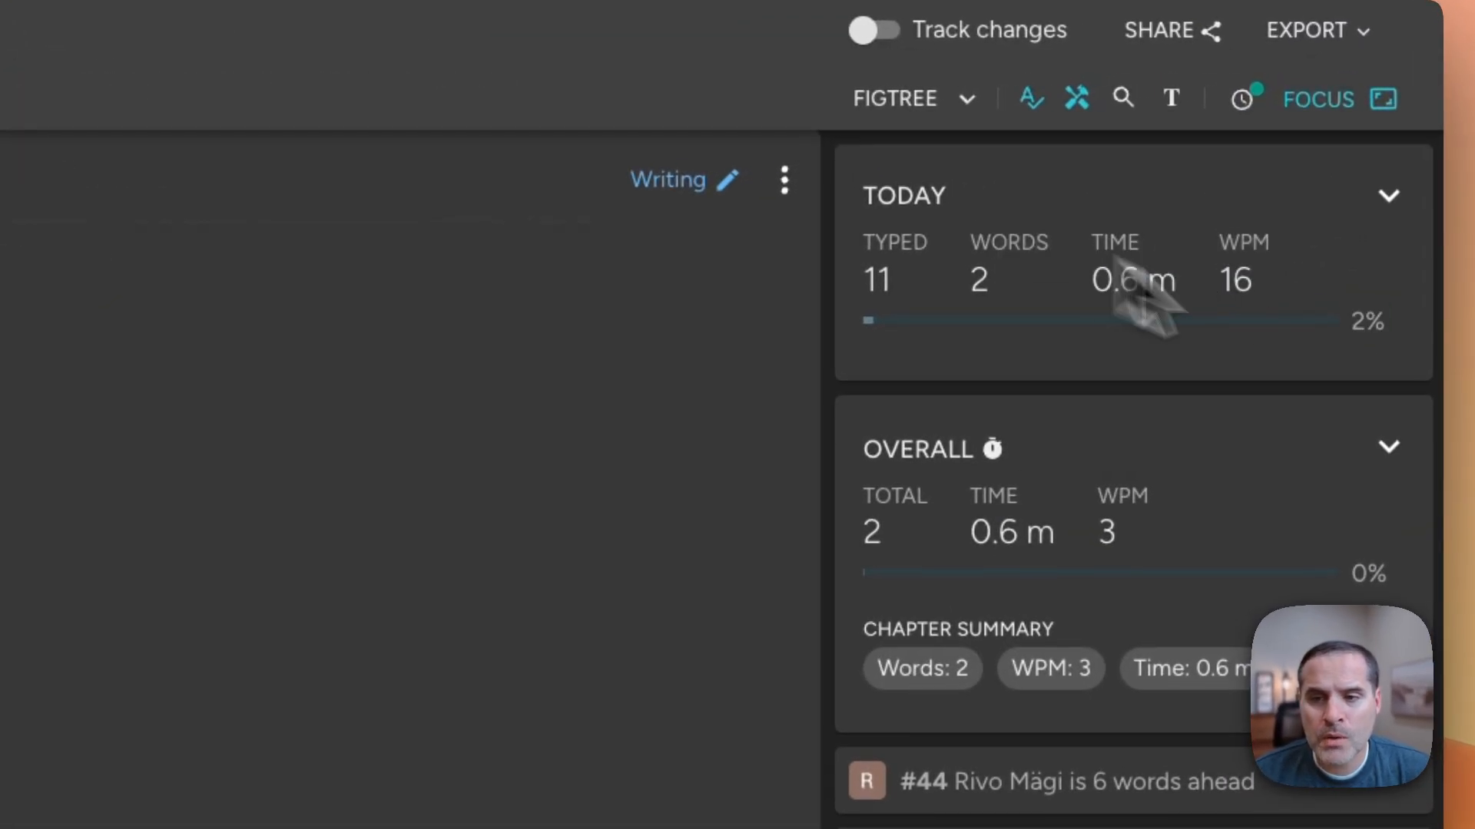
Examine today's time and WPM figures, the expanded estimated completion details and the leaderboard comparison line
drag(1113, 265, 1237, 265)
click(1240, 269)
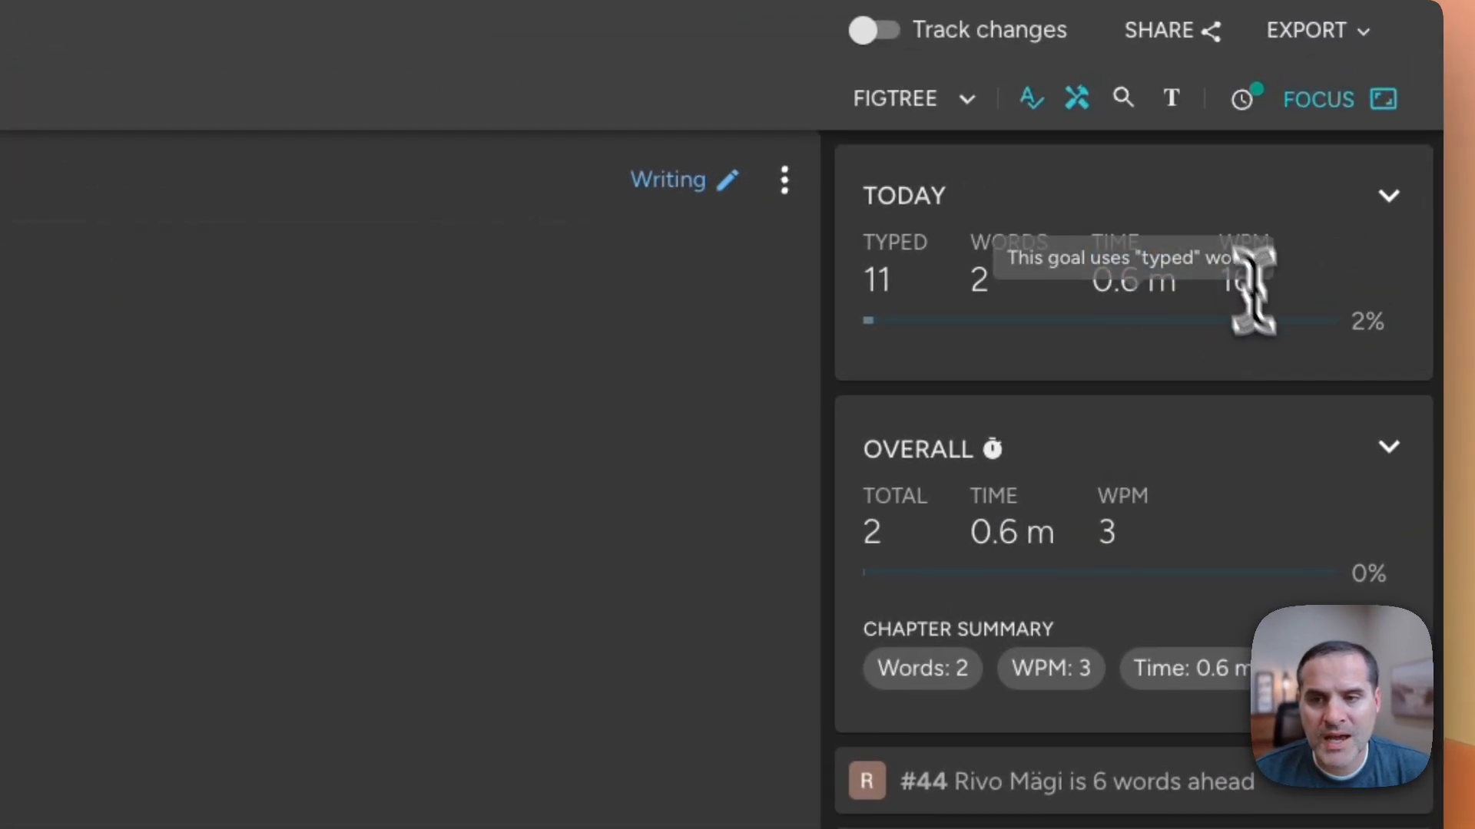
click(1388, 197)
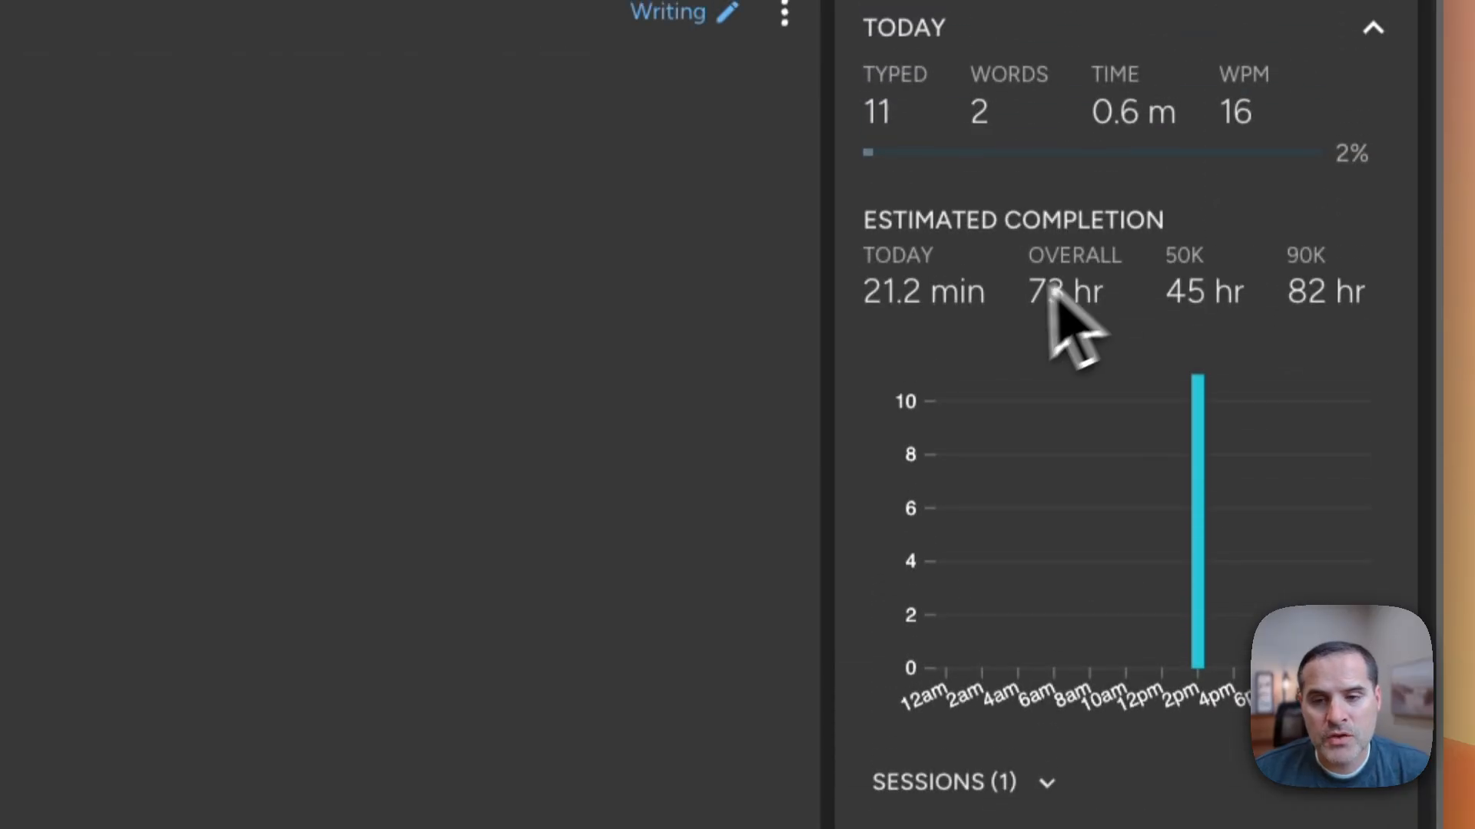
drag(863, 17, 1242, 19)
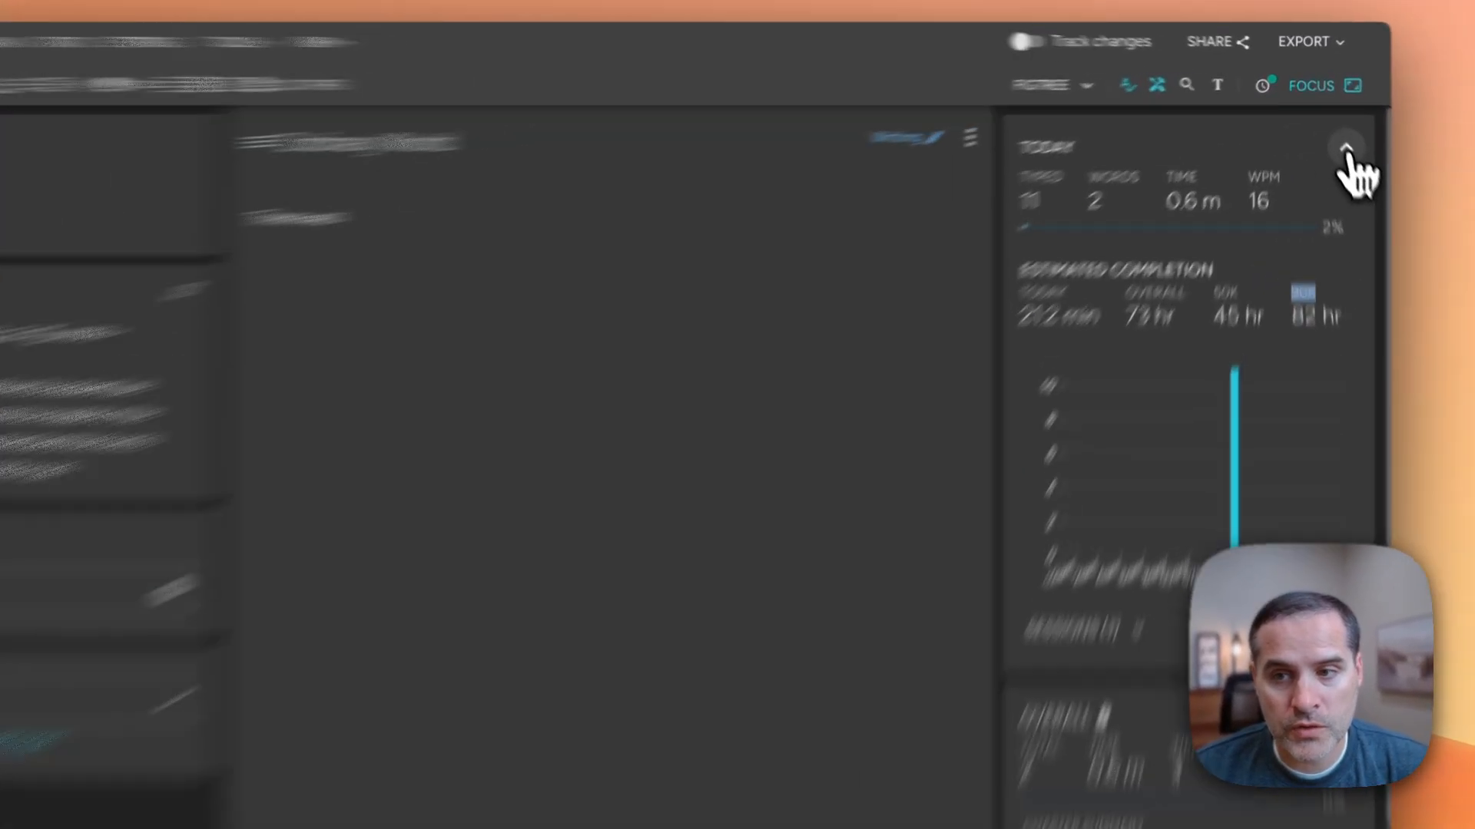
click(1345, 149)
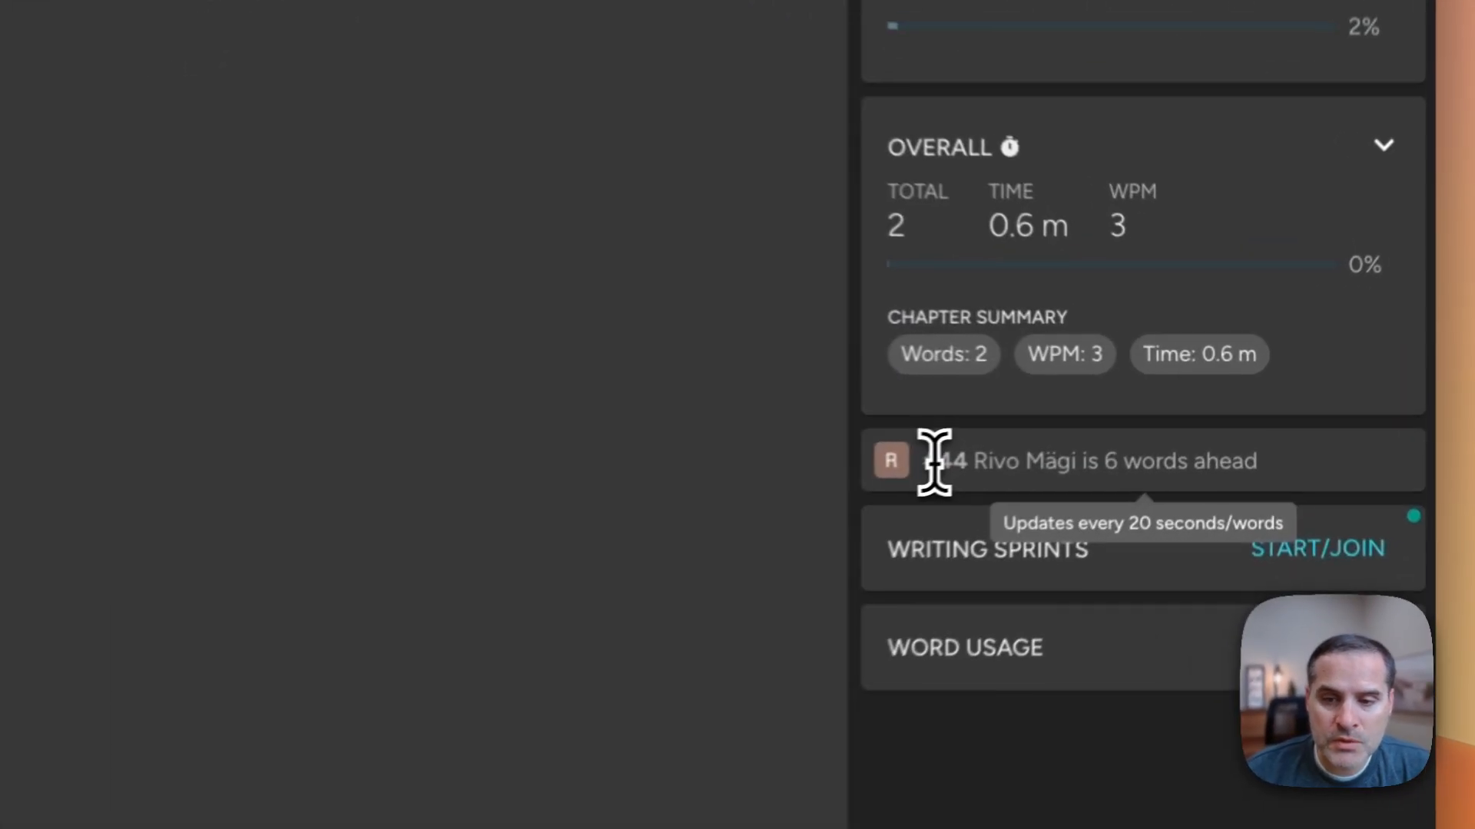
drag(1105, 424, 1279, 422)
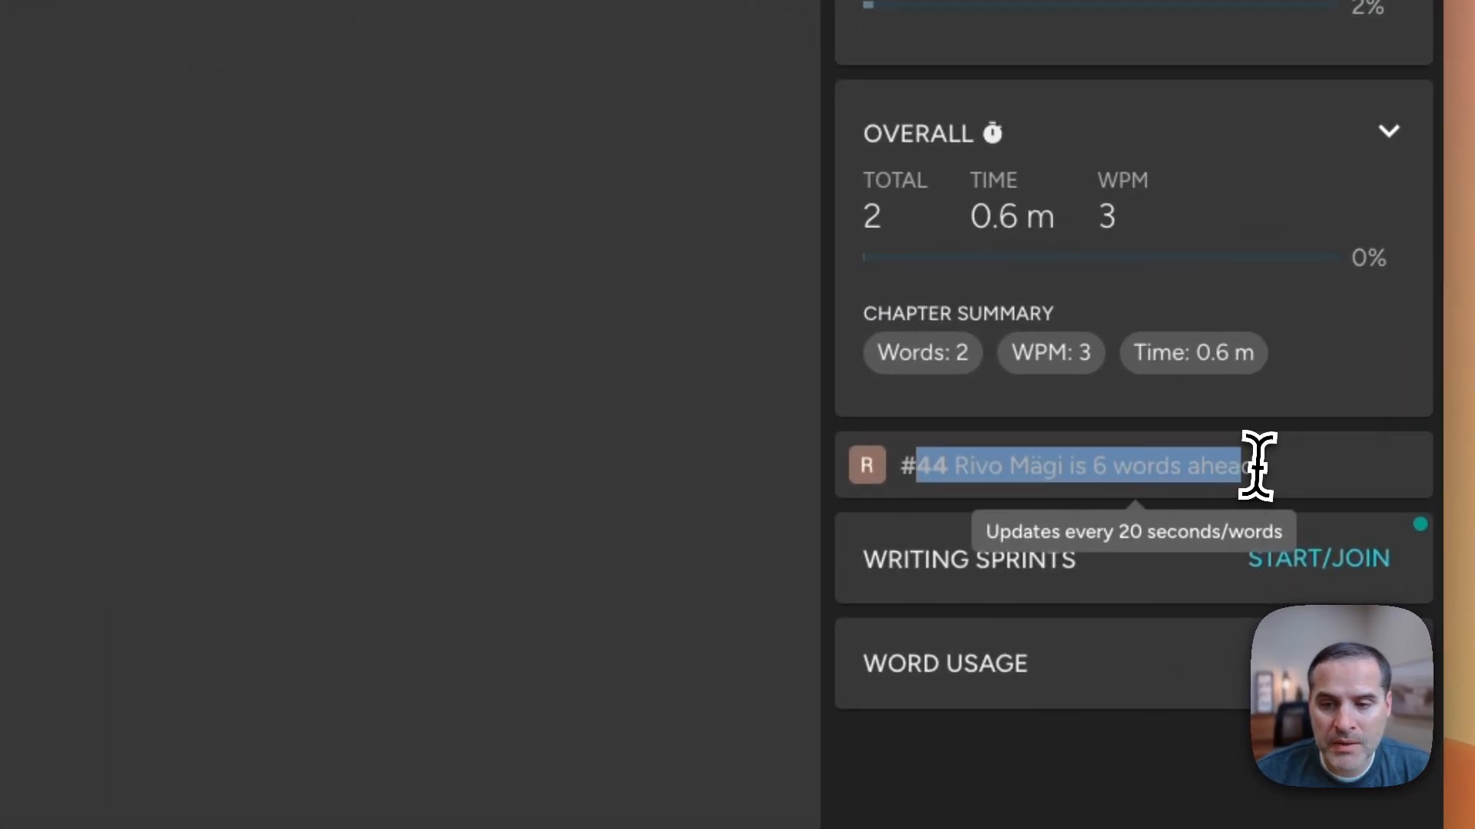
click(1288, 463)
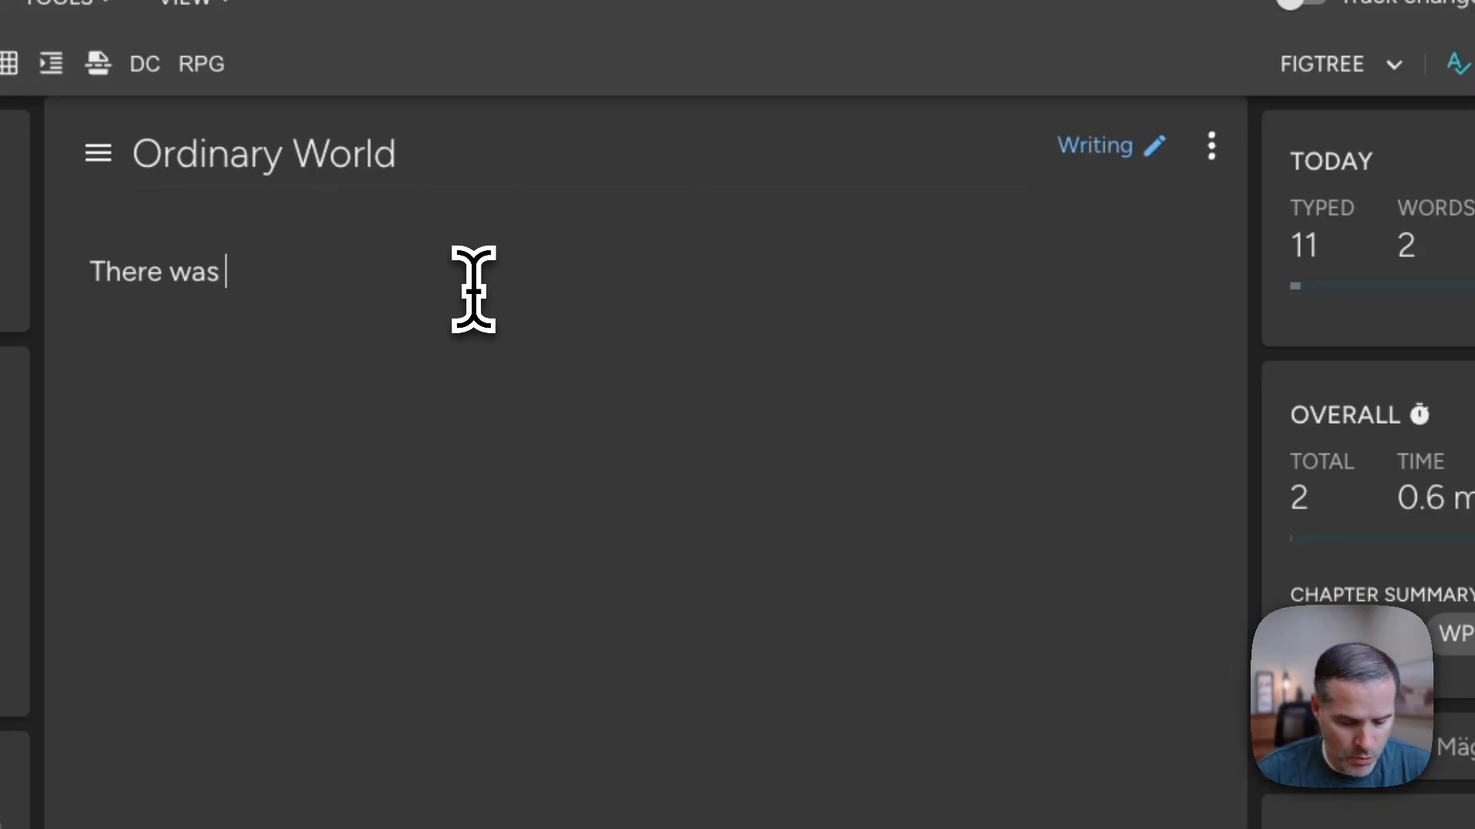
Continue the Ordinary World text with "There is a land across the ocean. We can’t leave that alone." and a short greeting
text(There is a land across th)
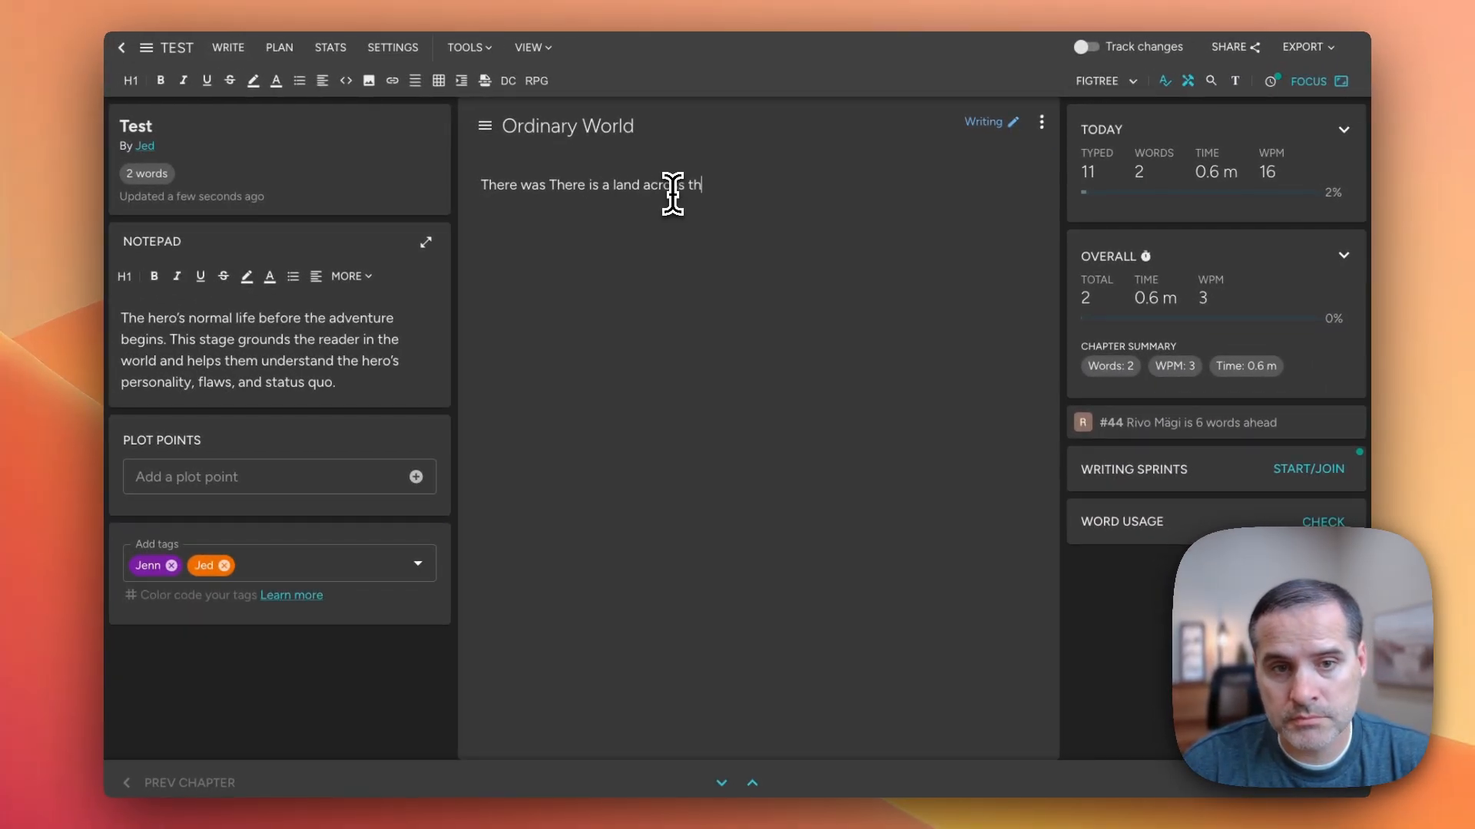
text(e ocean. We can’t leave that algone.)
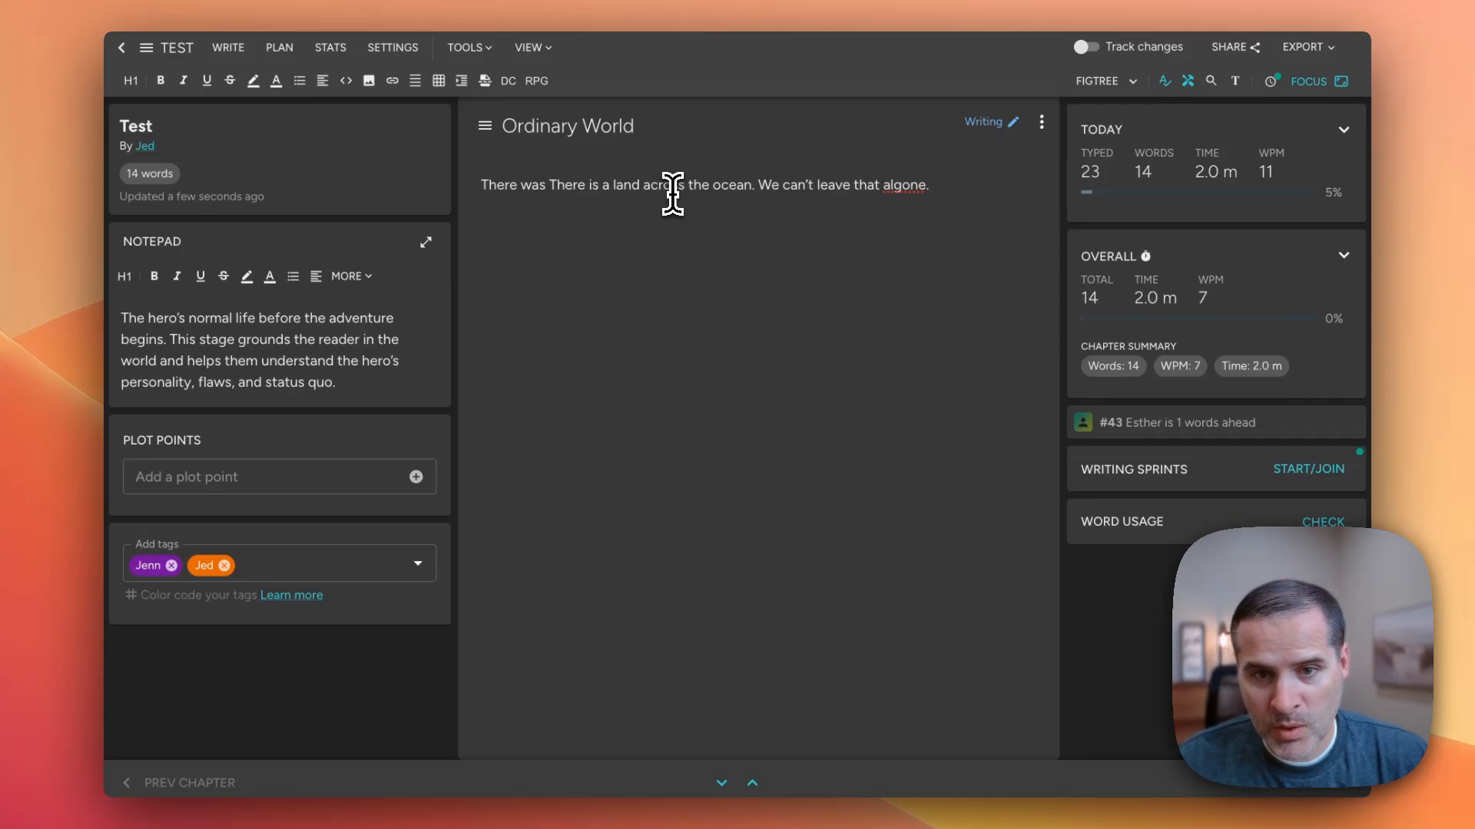
key(Left)
key(Left)
key(Left)
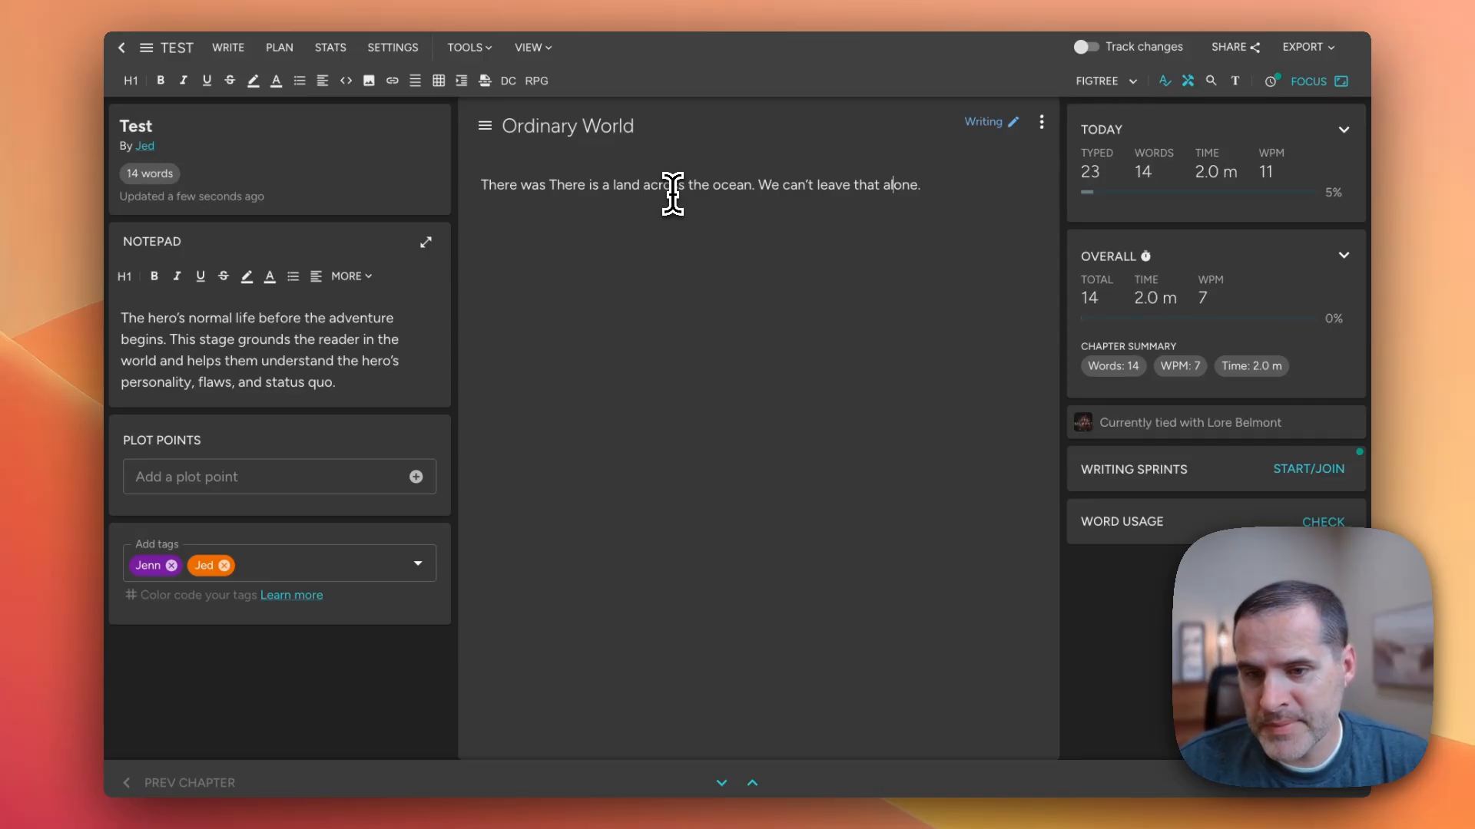
click(943, 188)
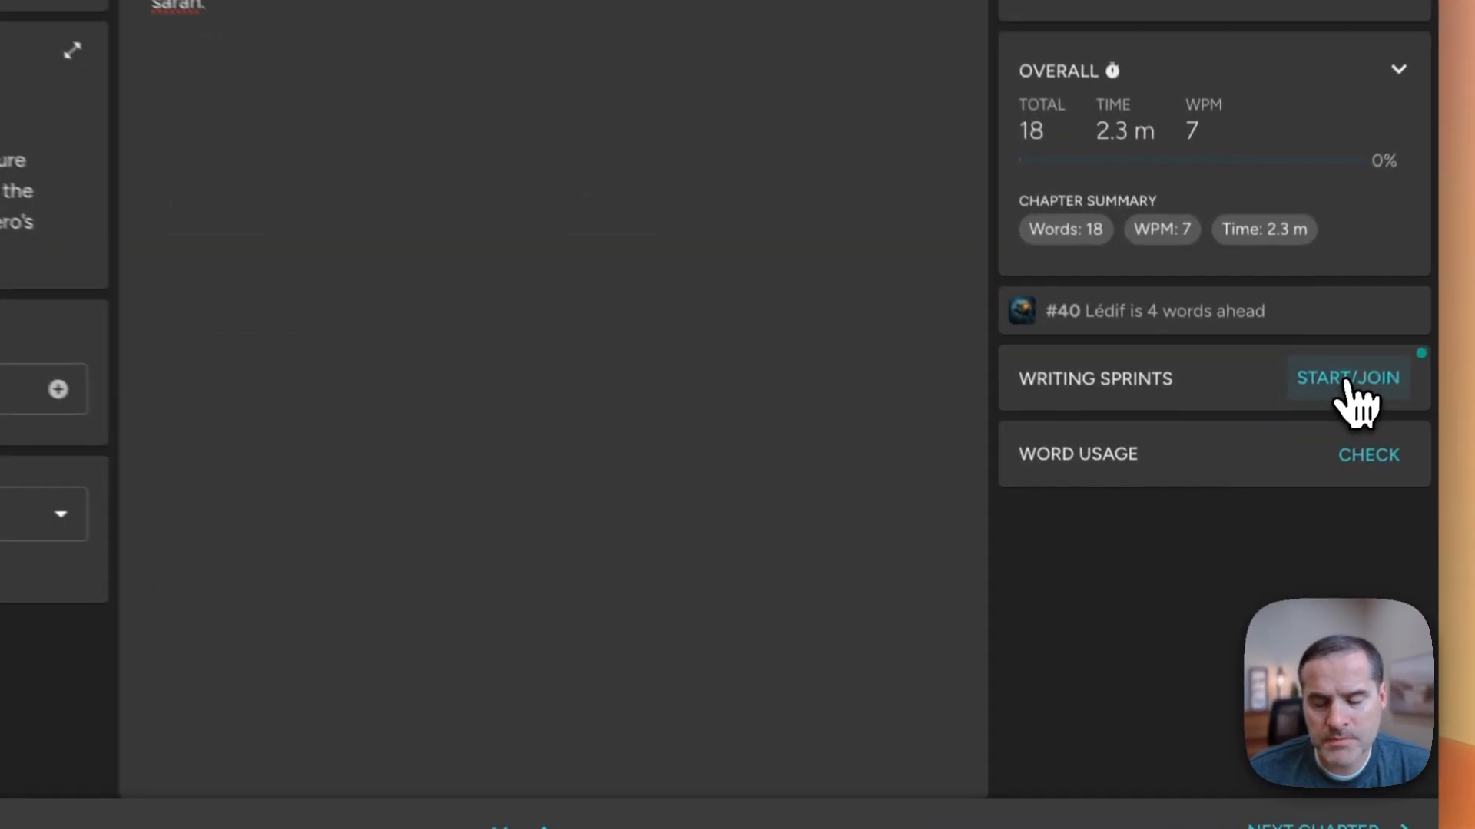
Review the options for starting or joining a writing sprint and the public sprints, then close the dialog without joining
click(1348, 380)
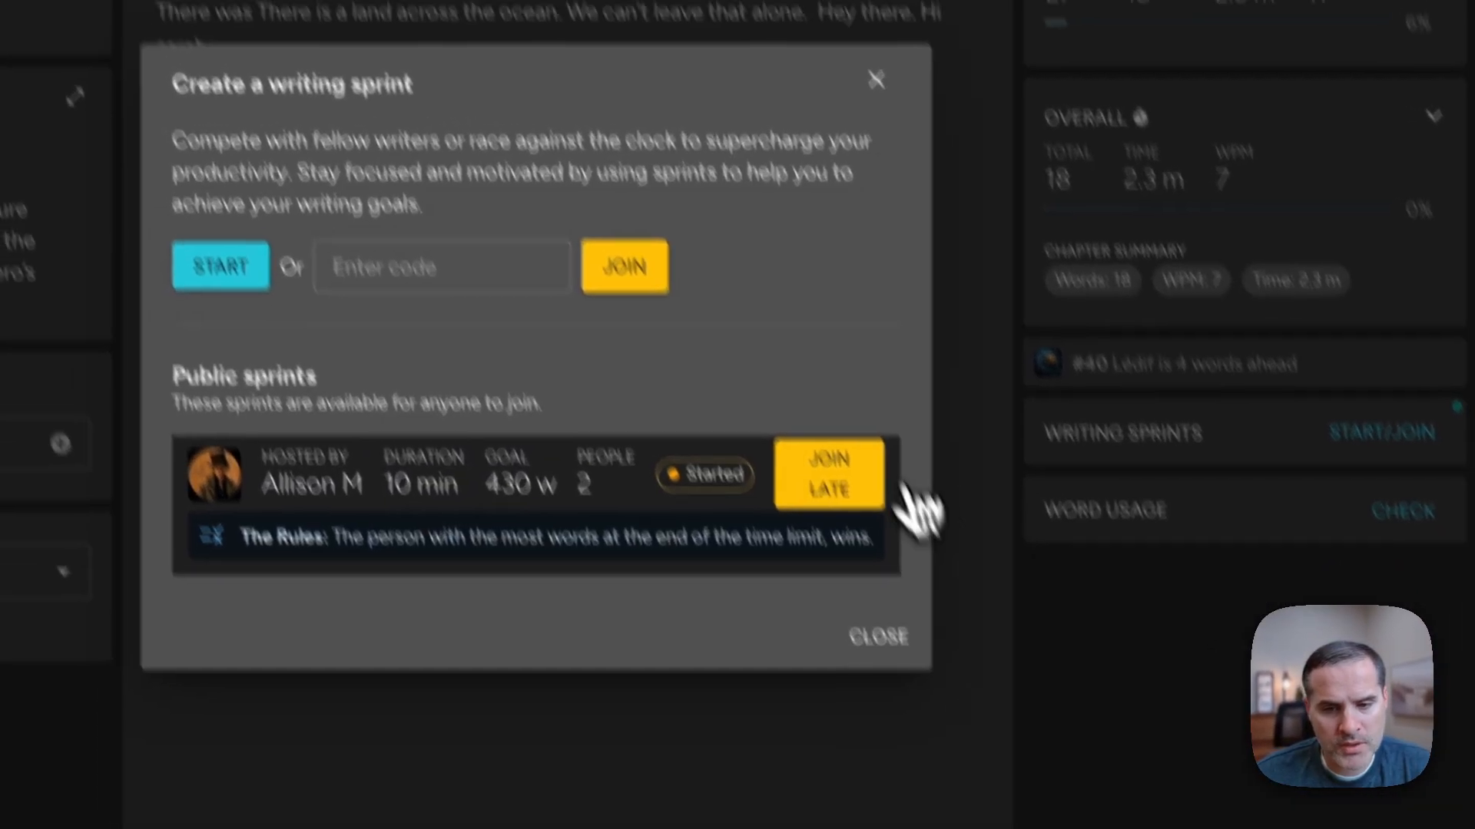
click(876, 79)
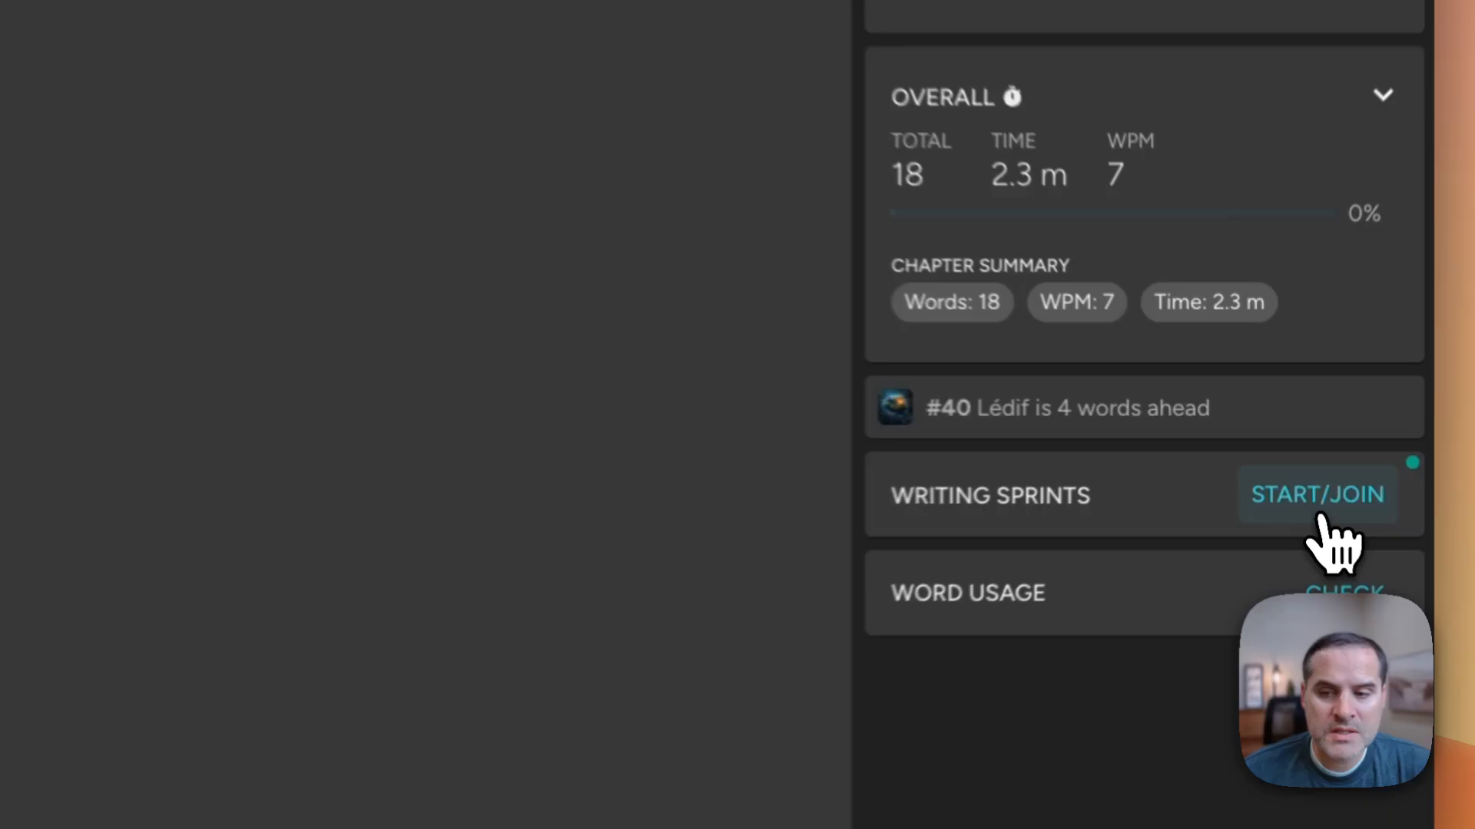
click(1308, 469)
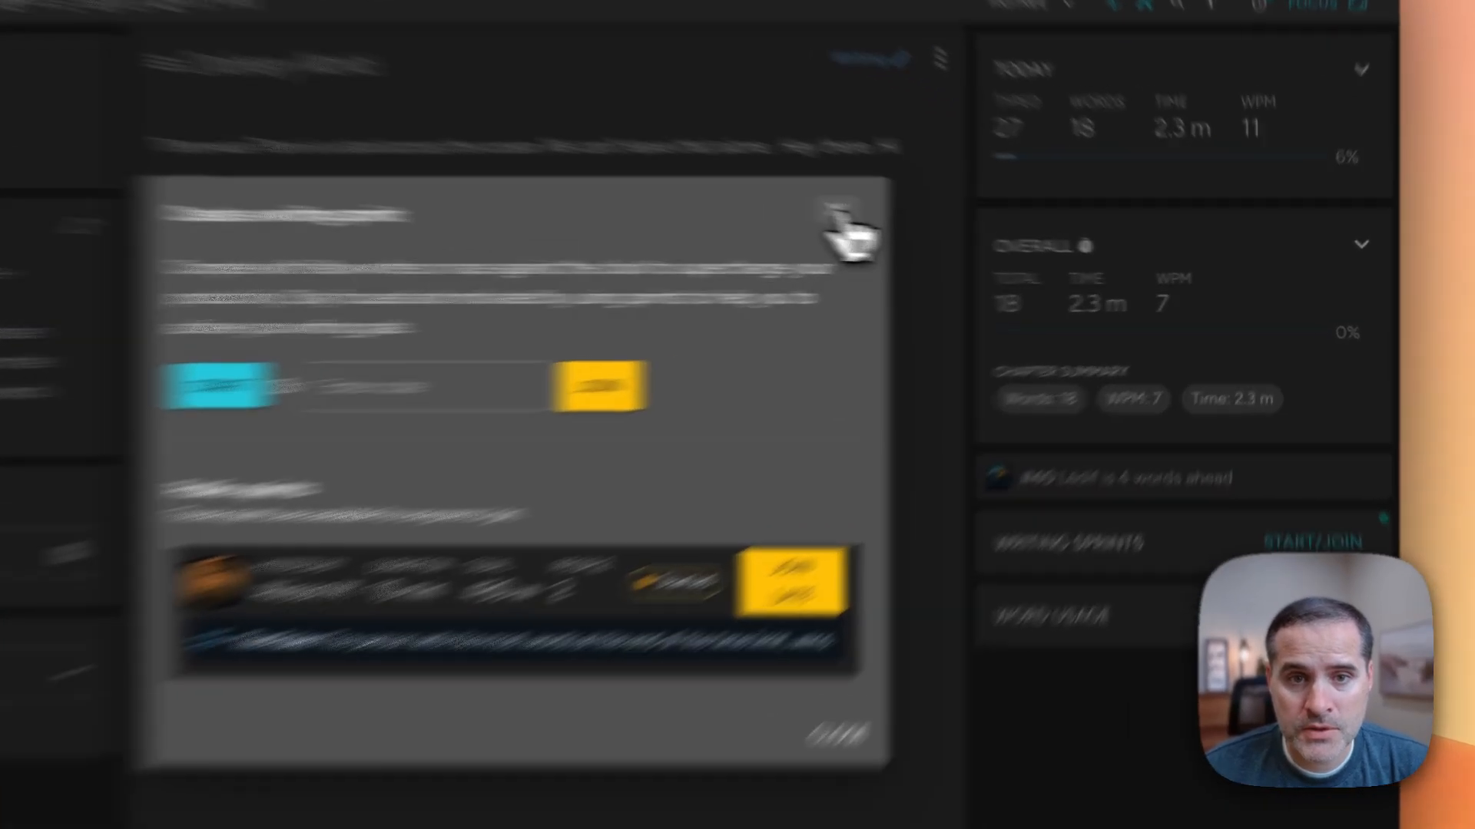
click(835, 215)
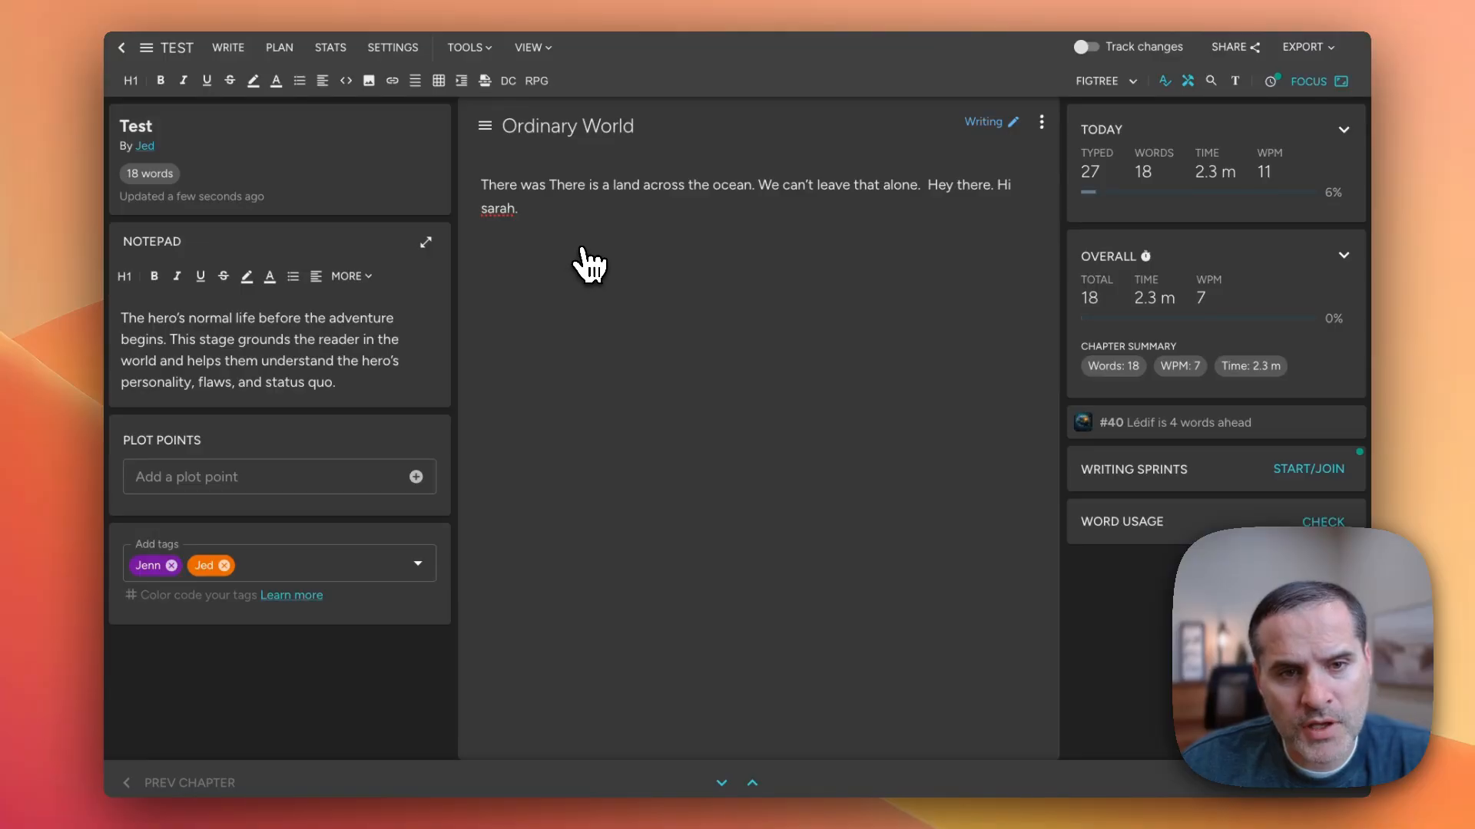
Open The Fall: Genesis Book 2 and check the word usage of its Prologue - Interlude chapter
click(121, 48)
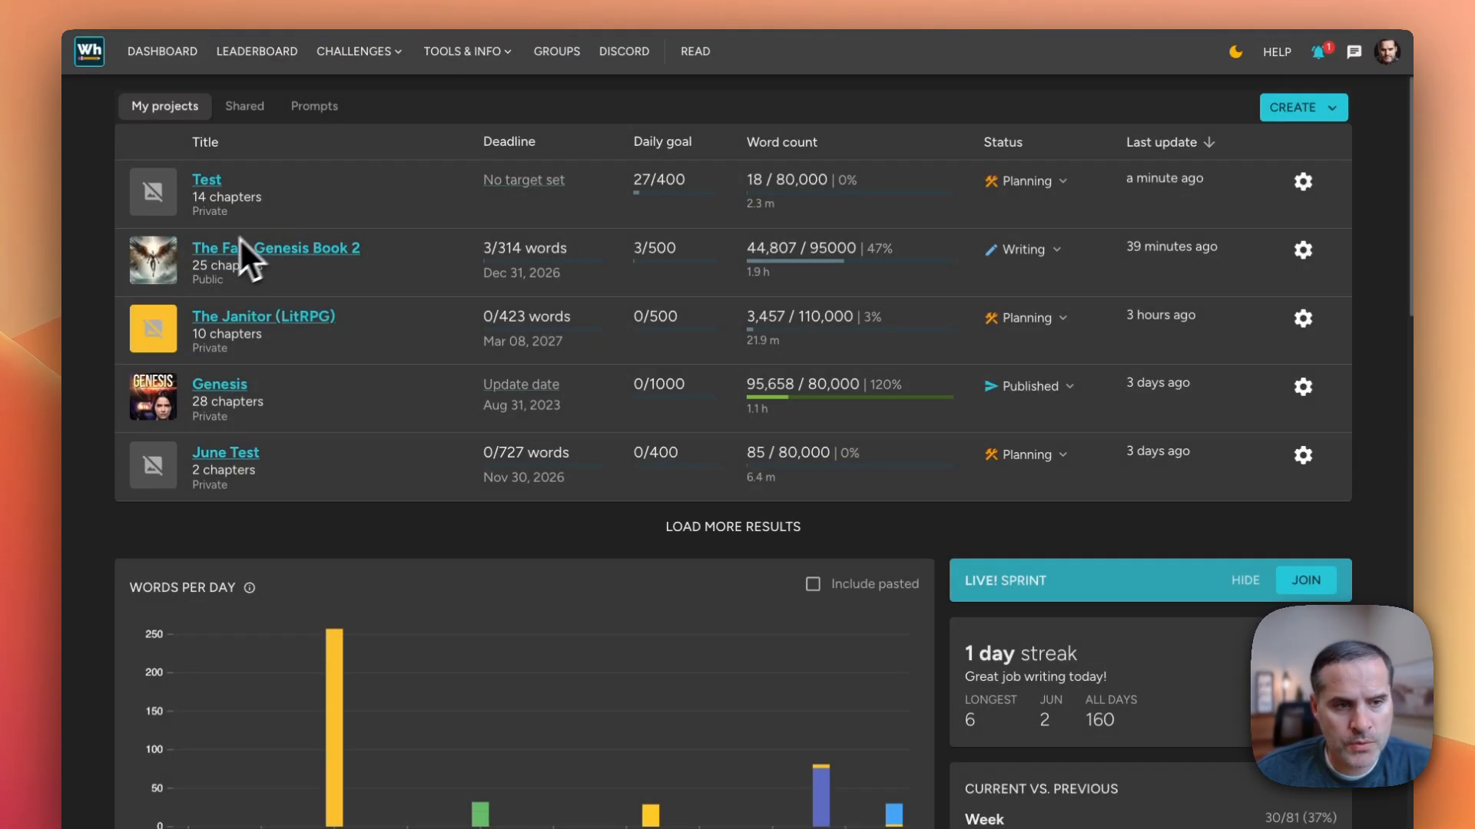
click(255, 235)
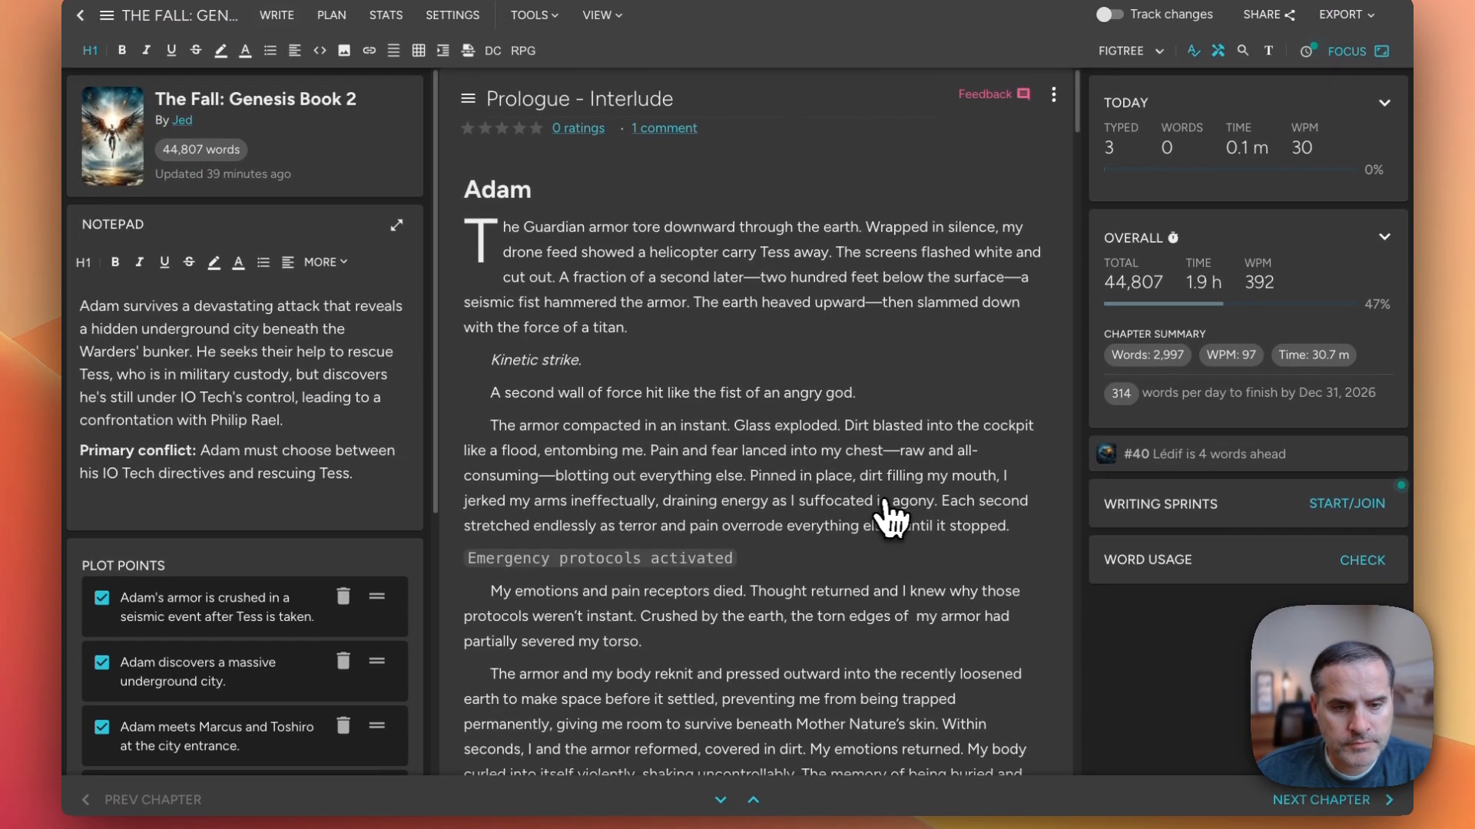
scroll(862, 508, down, 8)
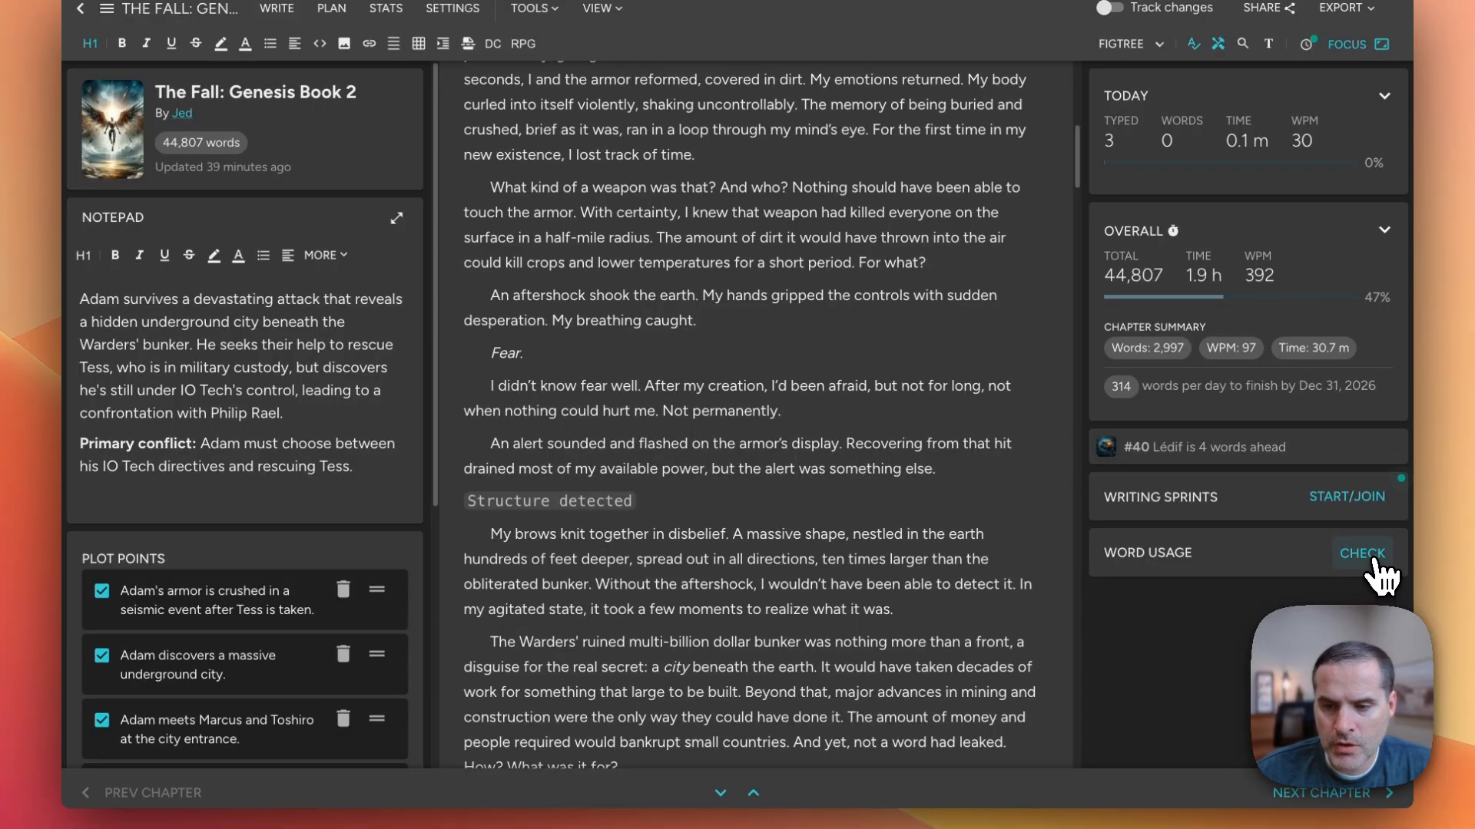
click(1374, 562)
scroll(1198, 584, down, 3)
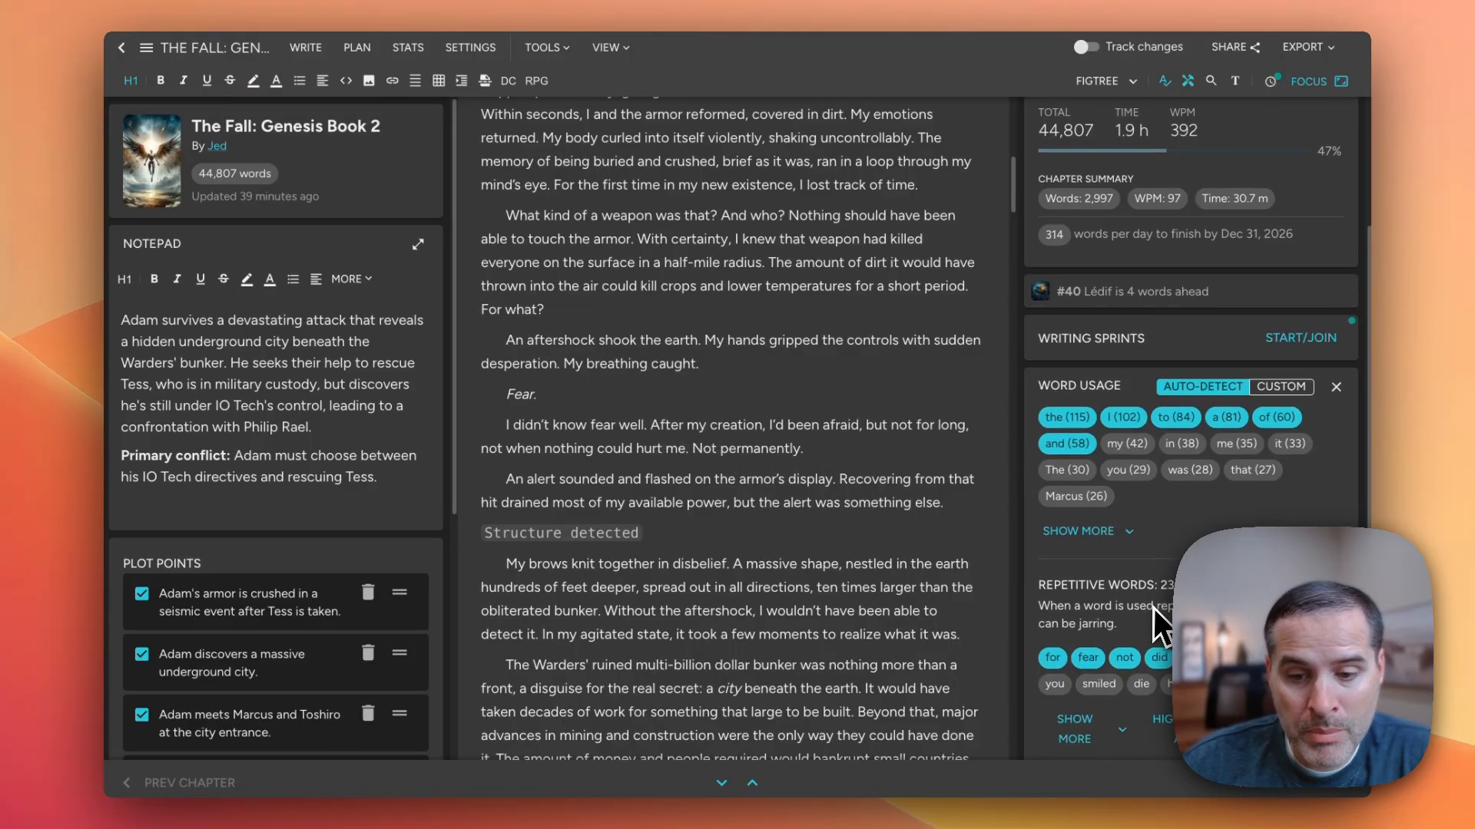
scroll(1137, 615, down, 1)
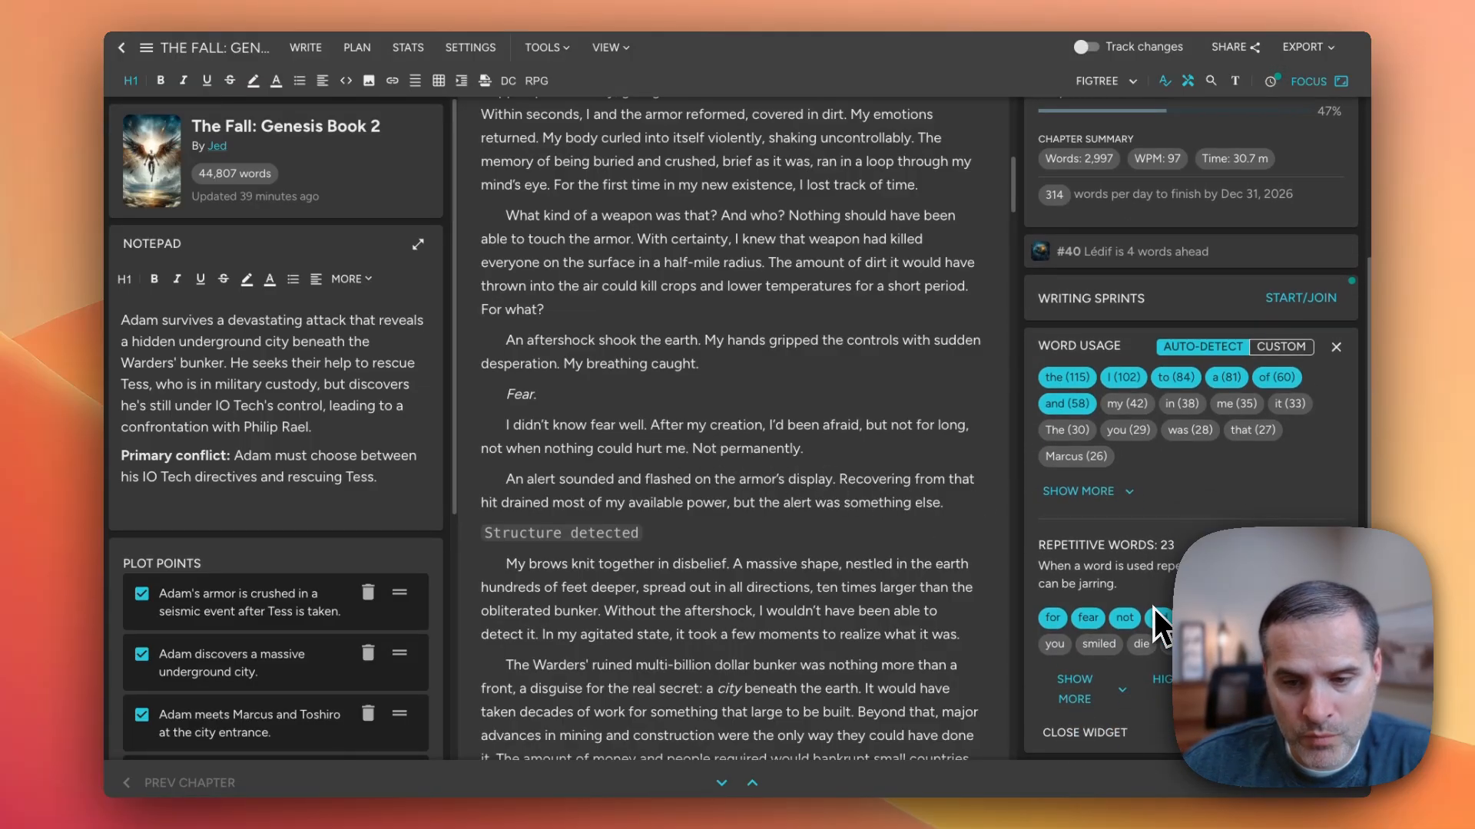
Highlight the repetitive word "for" in the prologue and look through the rest of the chapter
click(1053, 618)
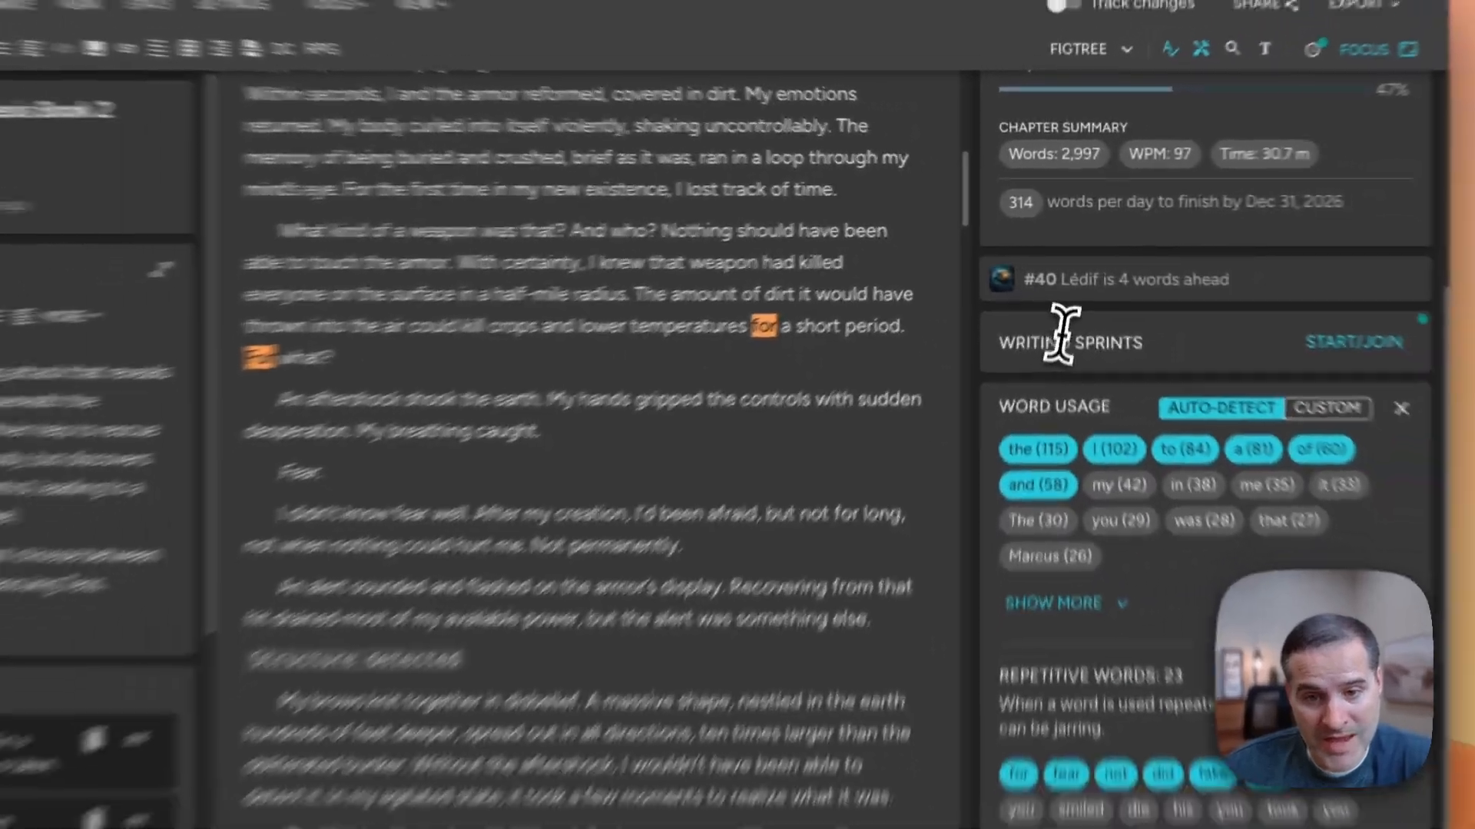
scroll(724, 607, down, 10)
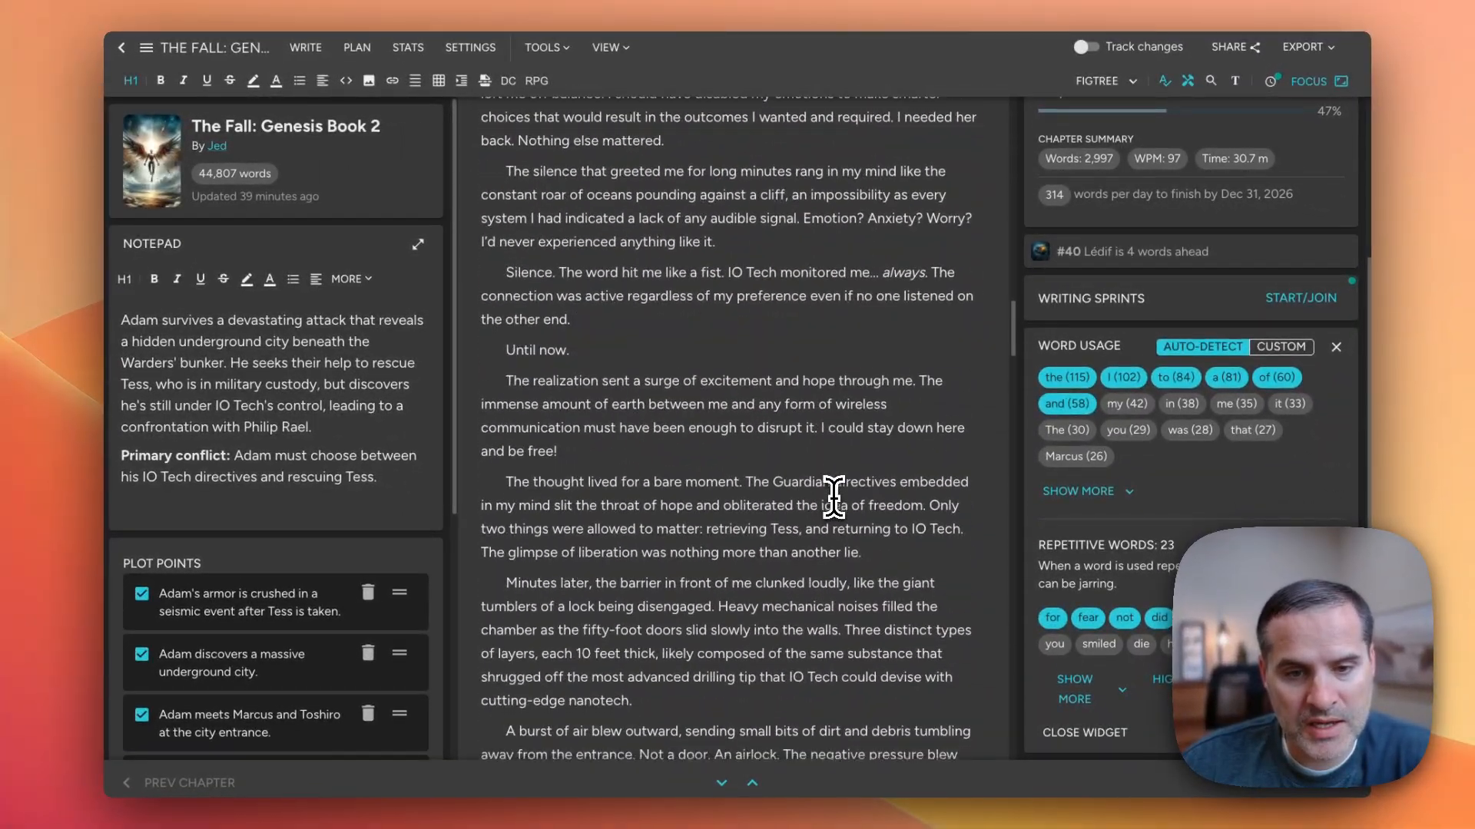
scroll(833, 497, down, 20)
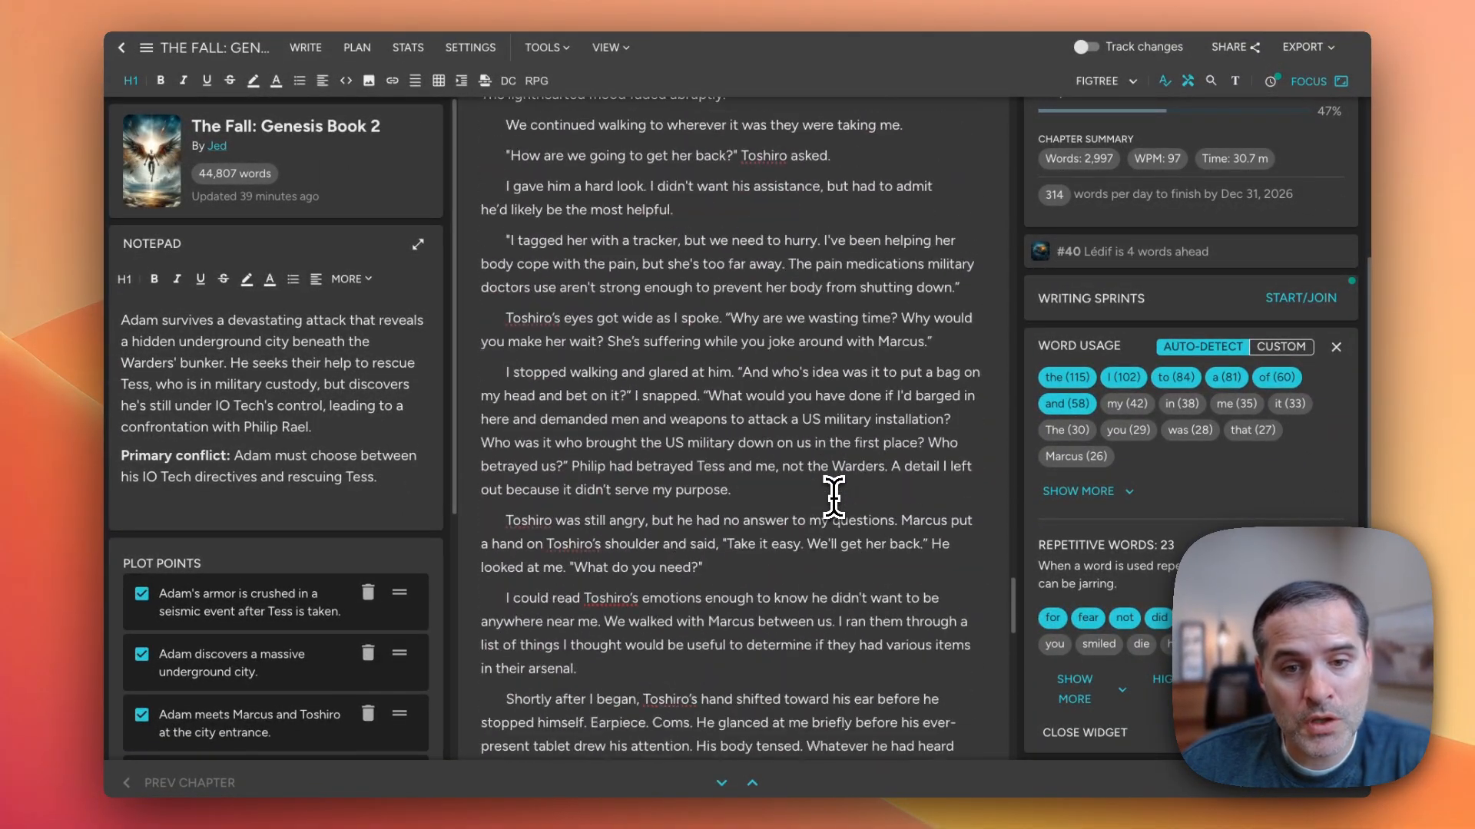
scroll(834, 497, down, 10)
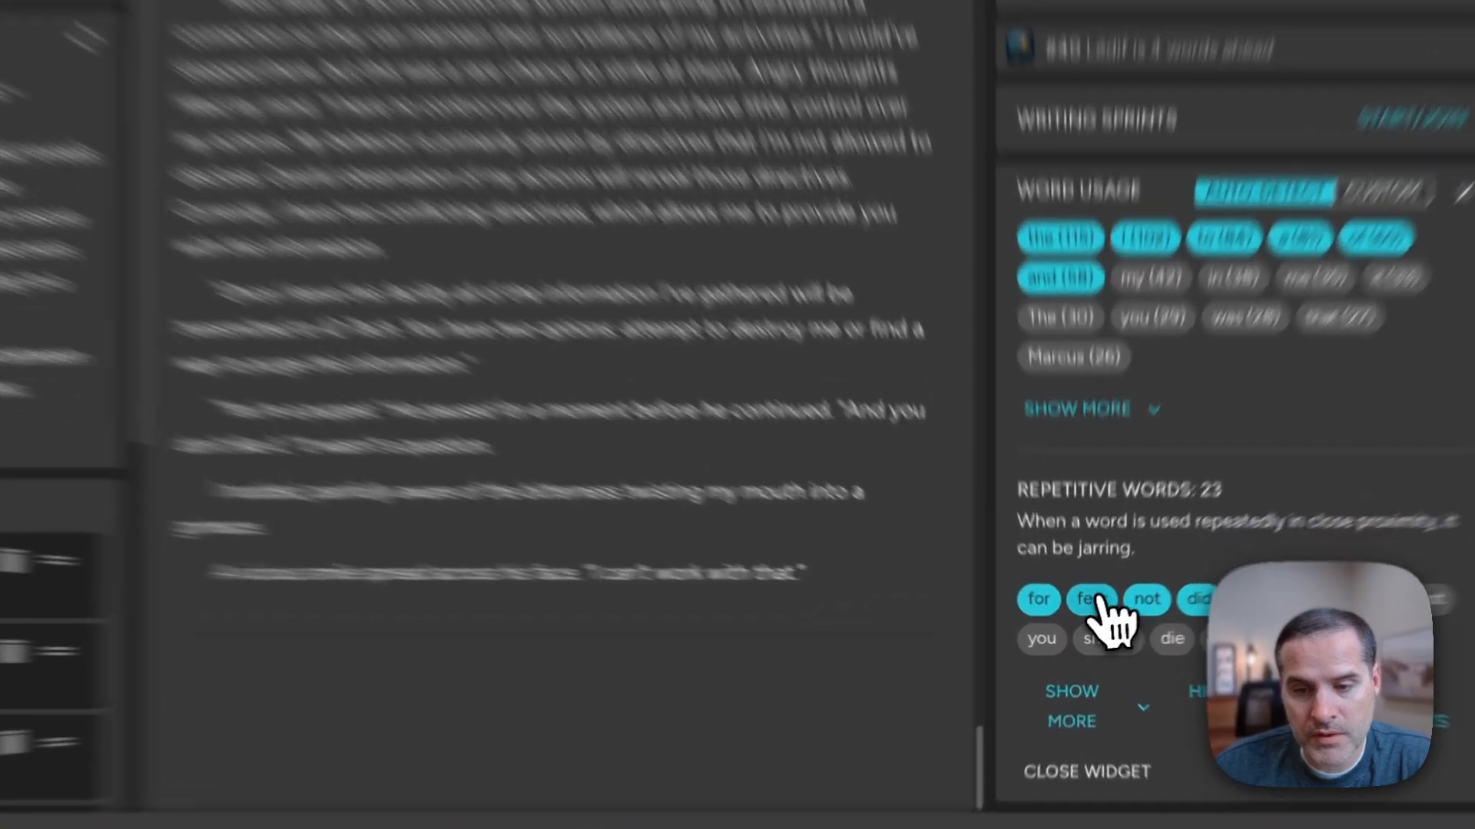
Locate the repetitive words "fear" and "fake" in the prologue text and close the word usage check
click(1087, 617)
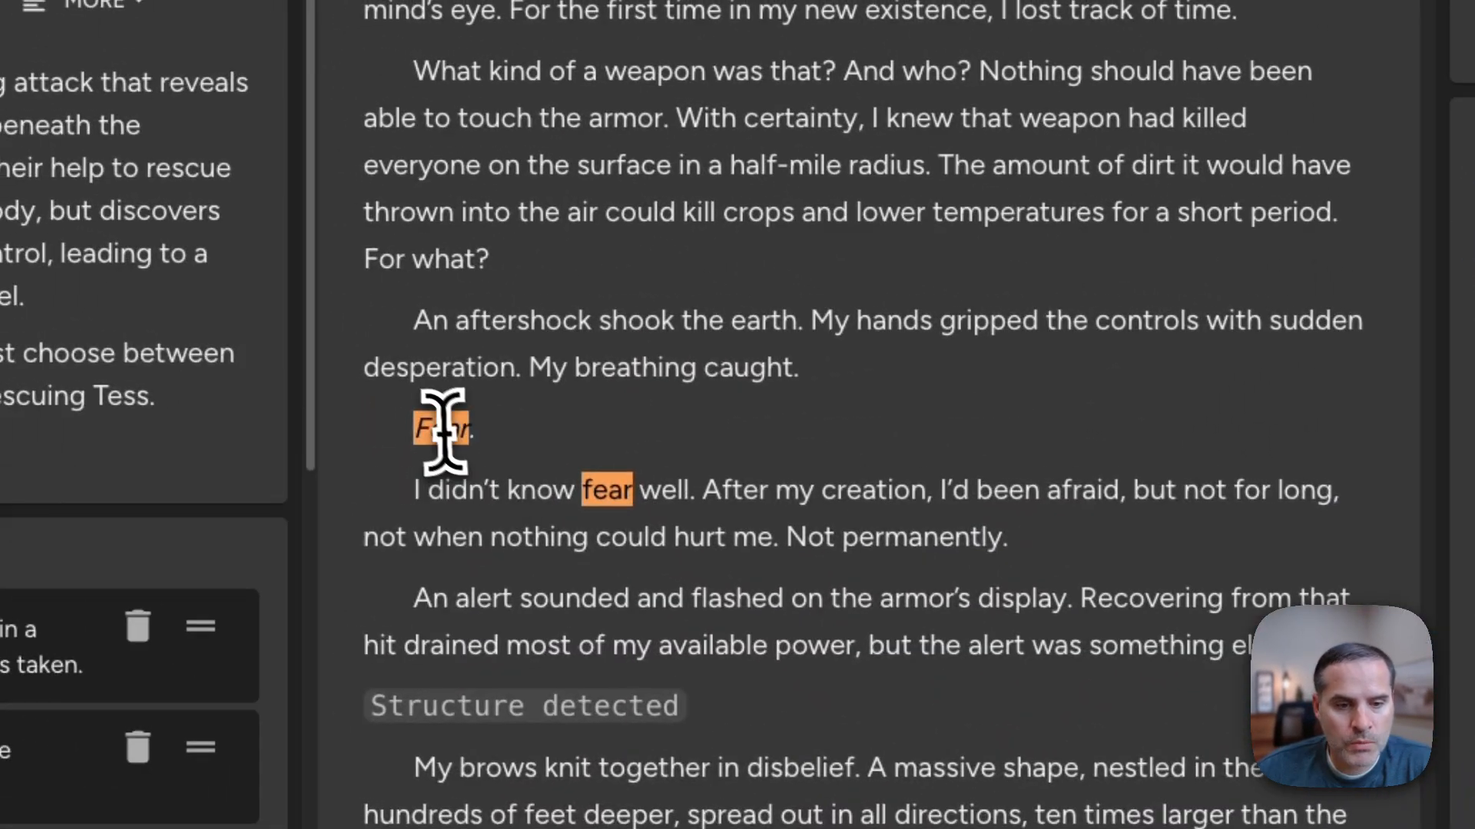
double_click(434, 427)
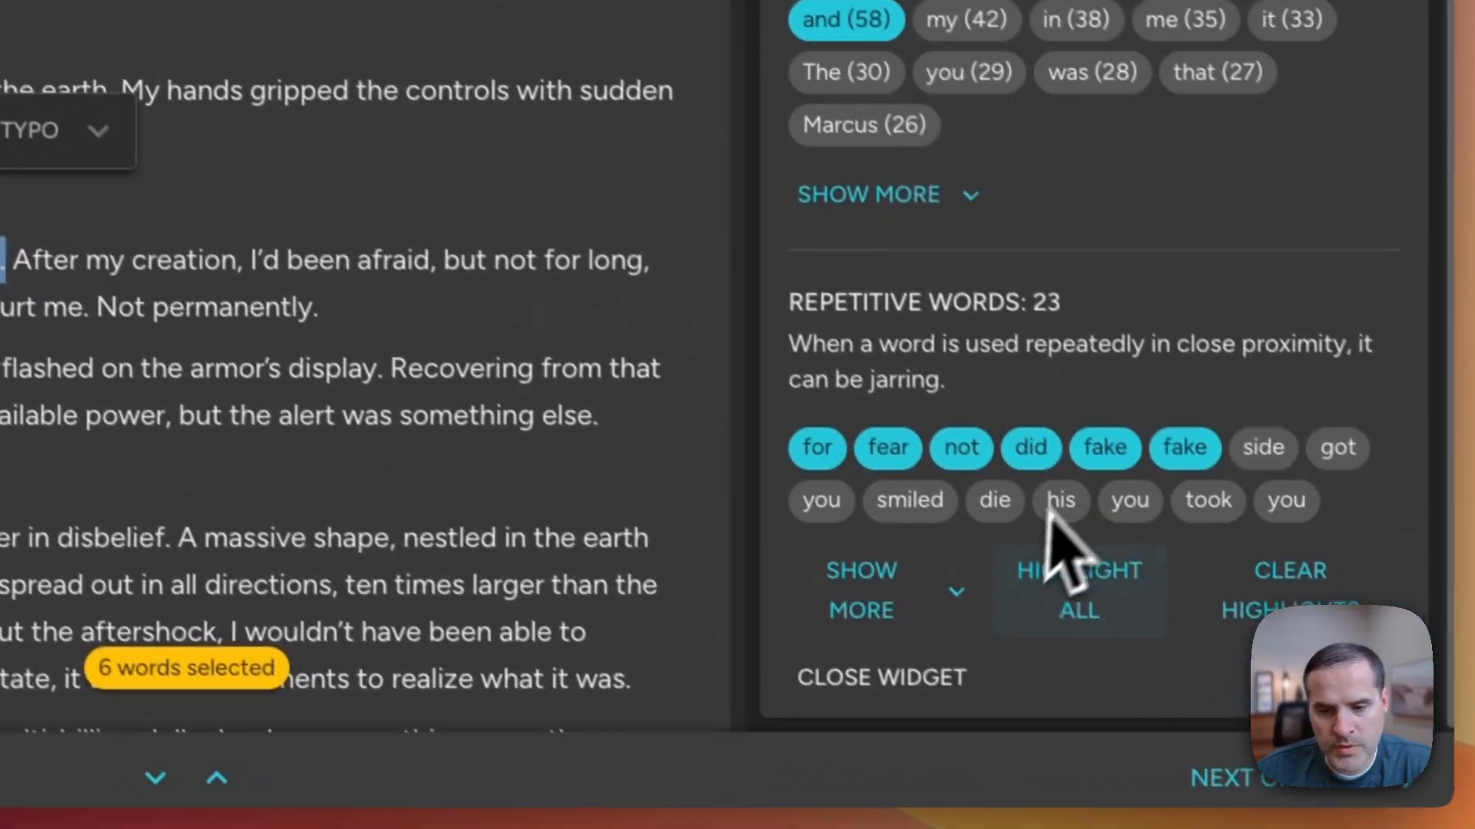
scroll(155, 269, up, 8)
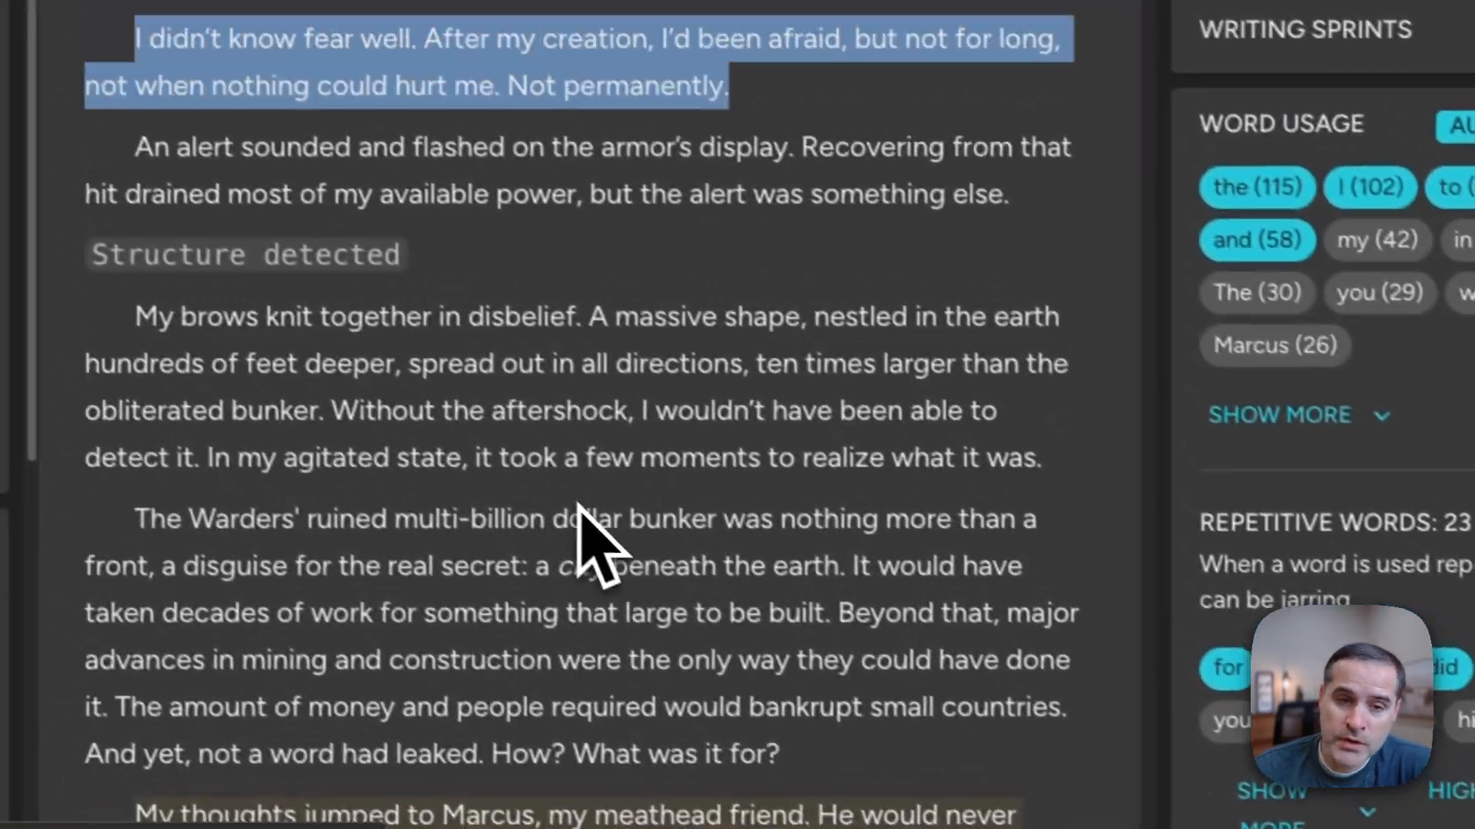
scroll(155, 269, down, 10)
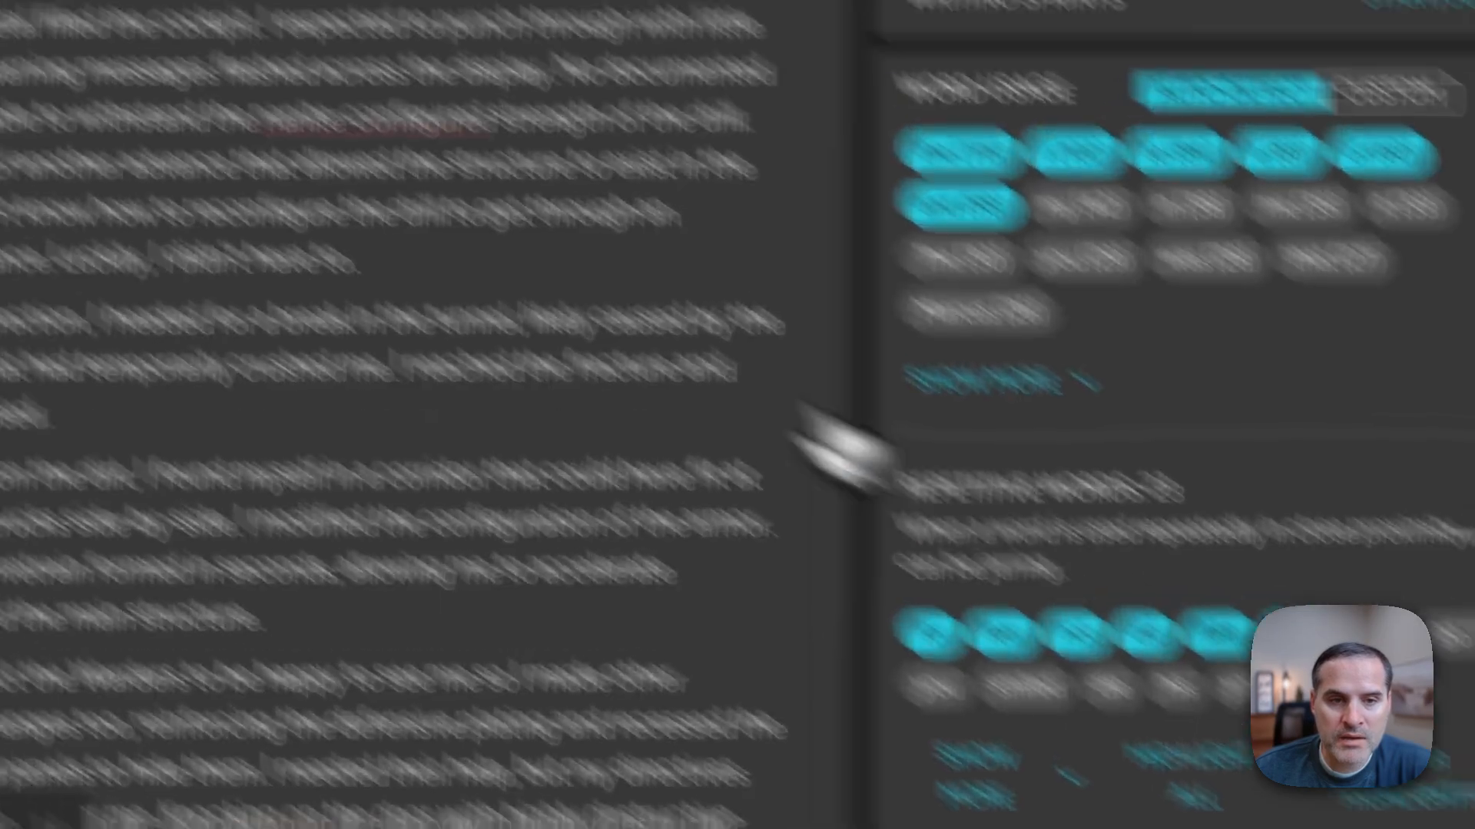
scroll(188, 81, up, 5)
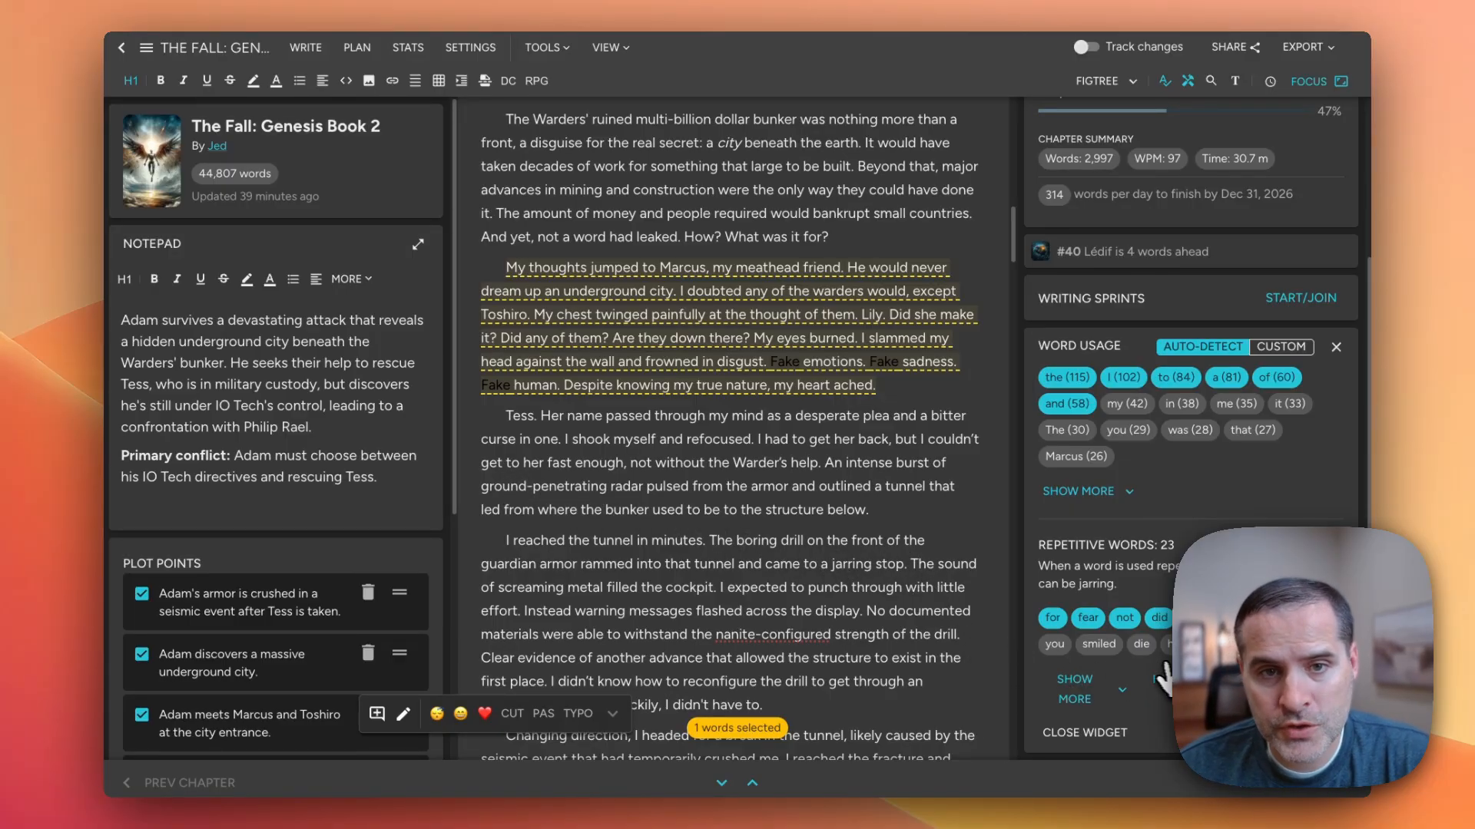
click(1336, 347)
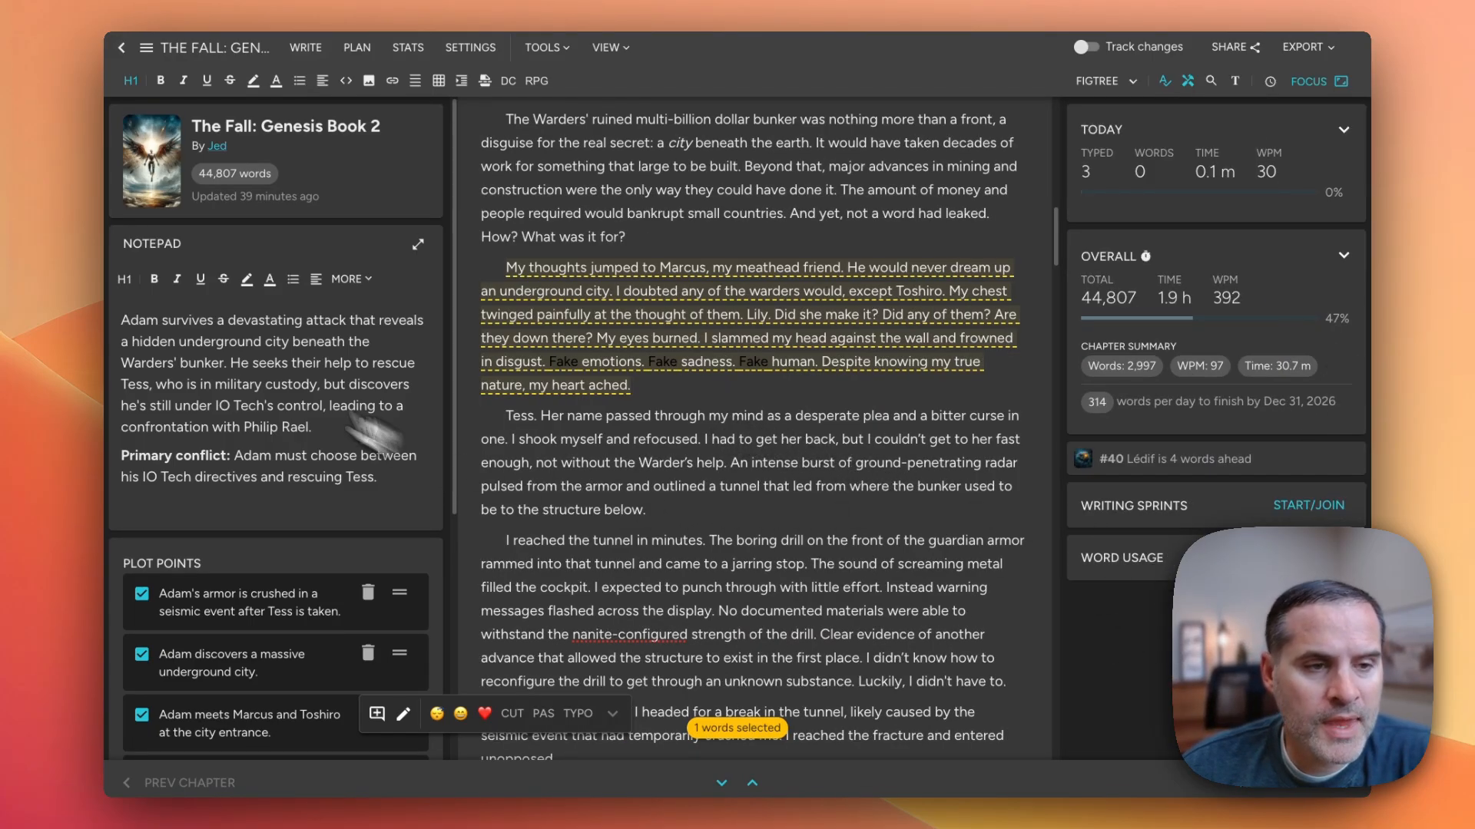
Return to the Test project's Ordinary World chapter and look at the editor's view options
click(125, 49)
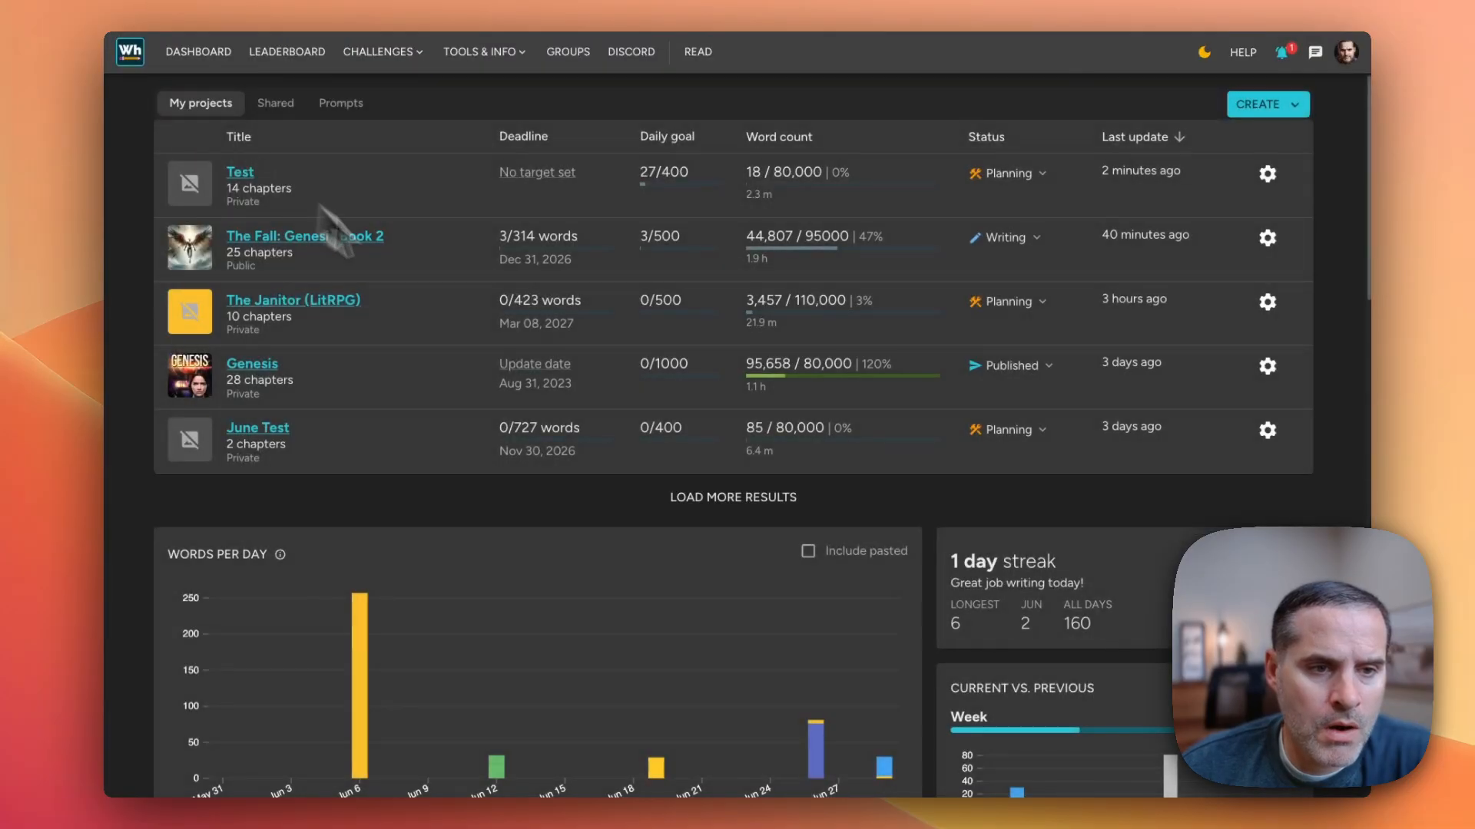
click(239, 186)
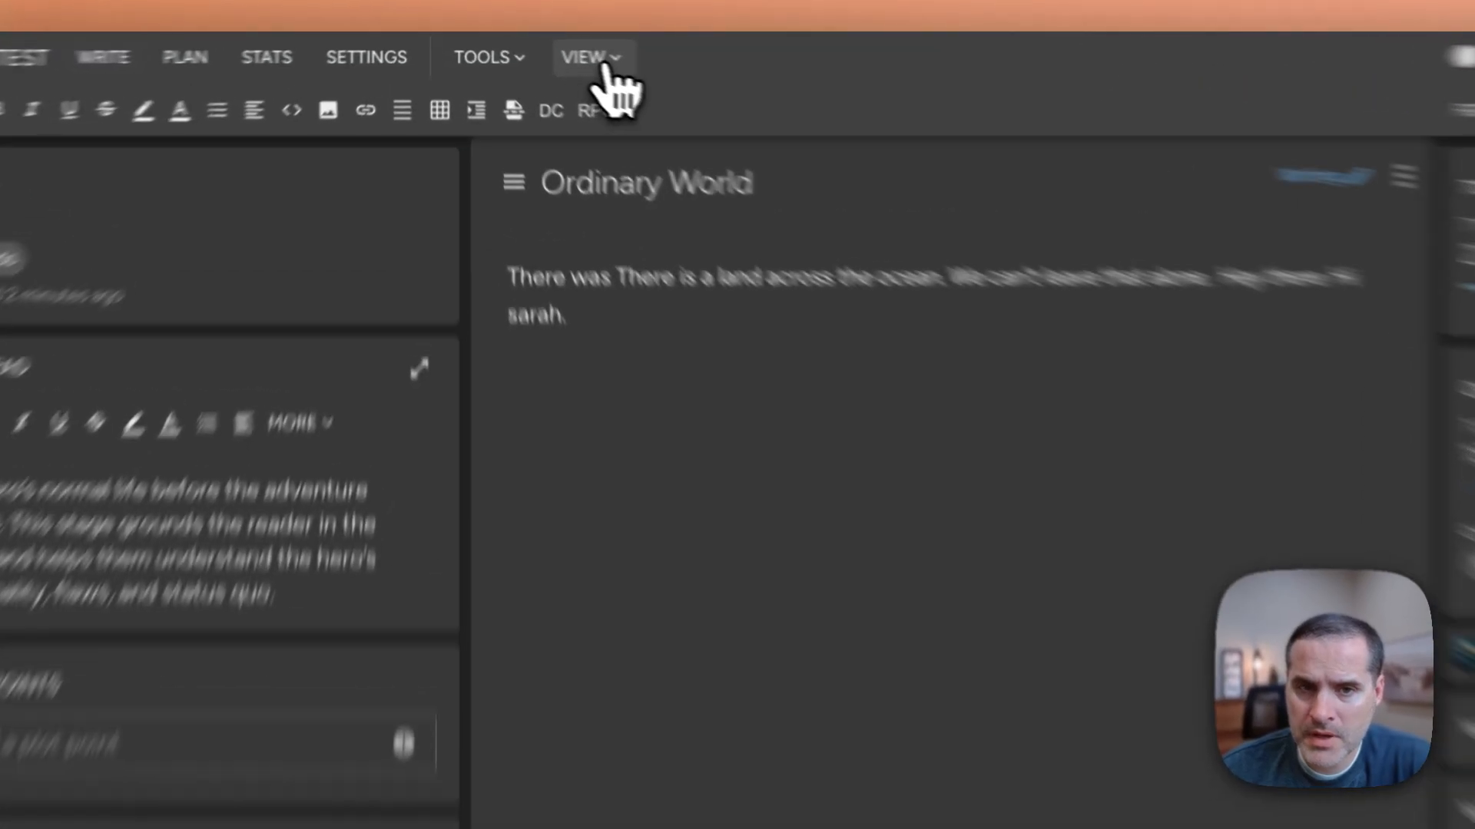
click(530, 47)
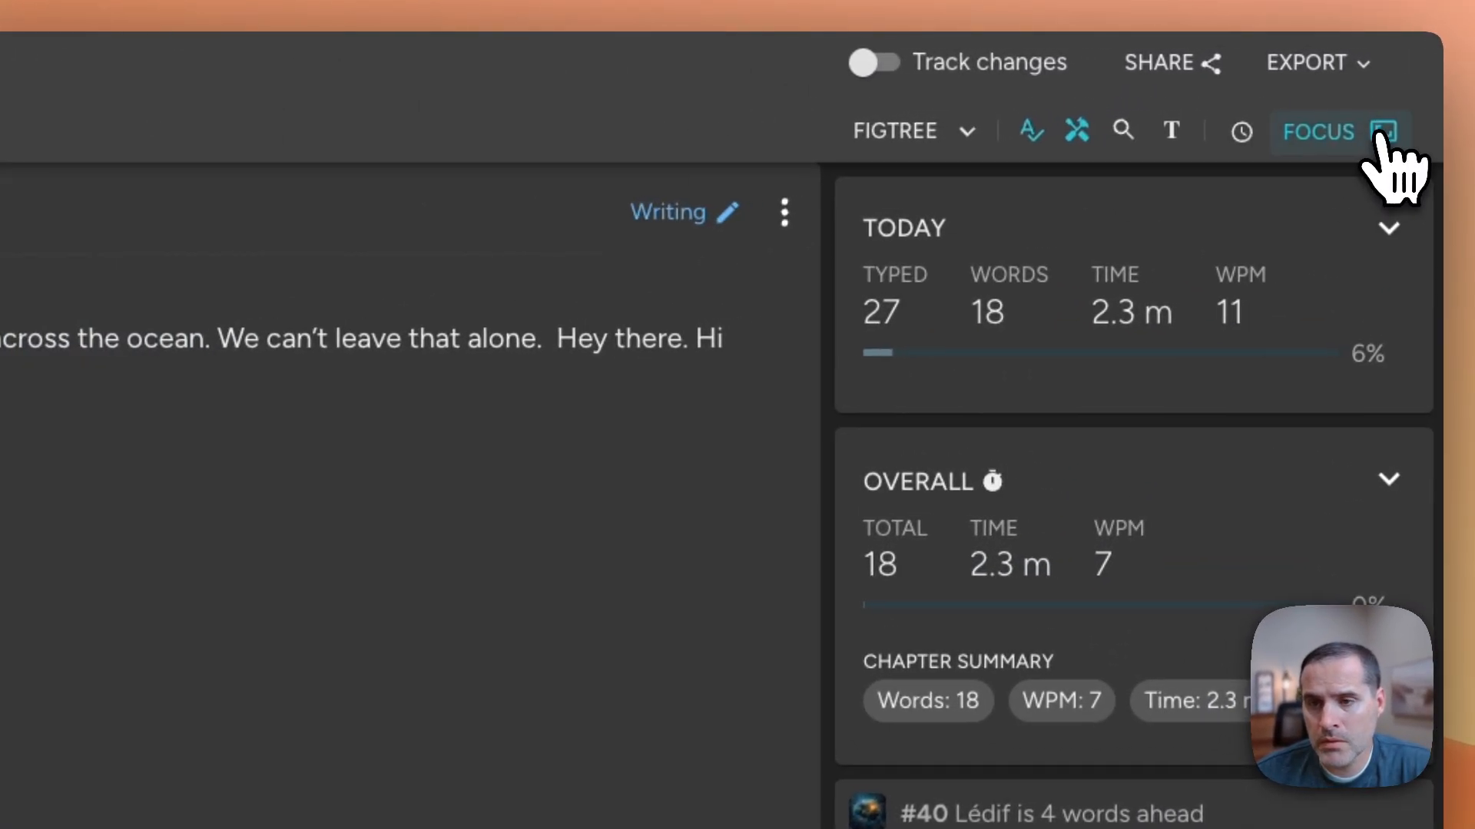
View the Ordinary World chapter in focus mode, dismiss the writing statistics box, and return to the normal editor
click(1375, 138)
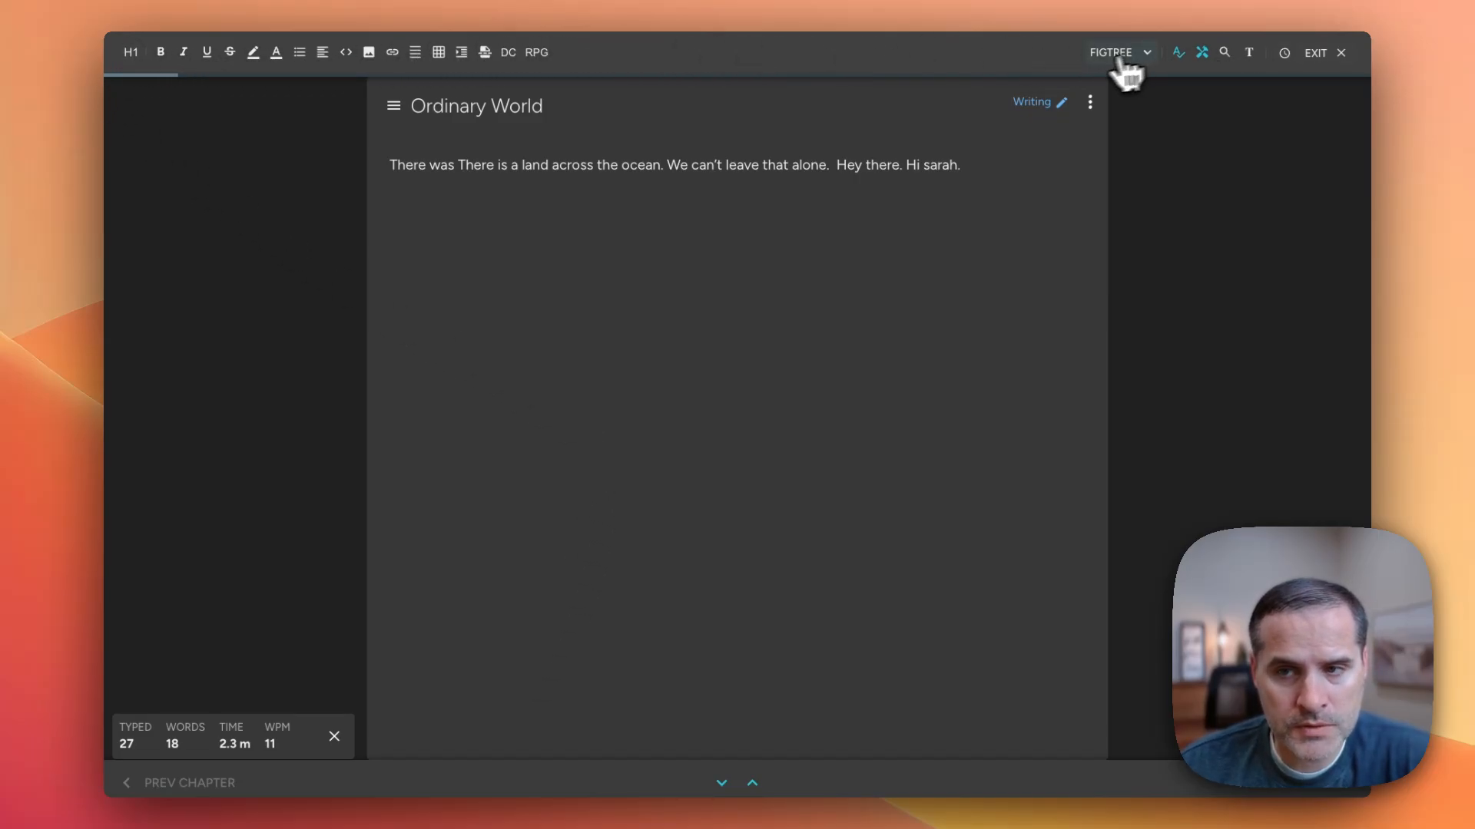
mouse_move(140, 758)
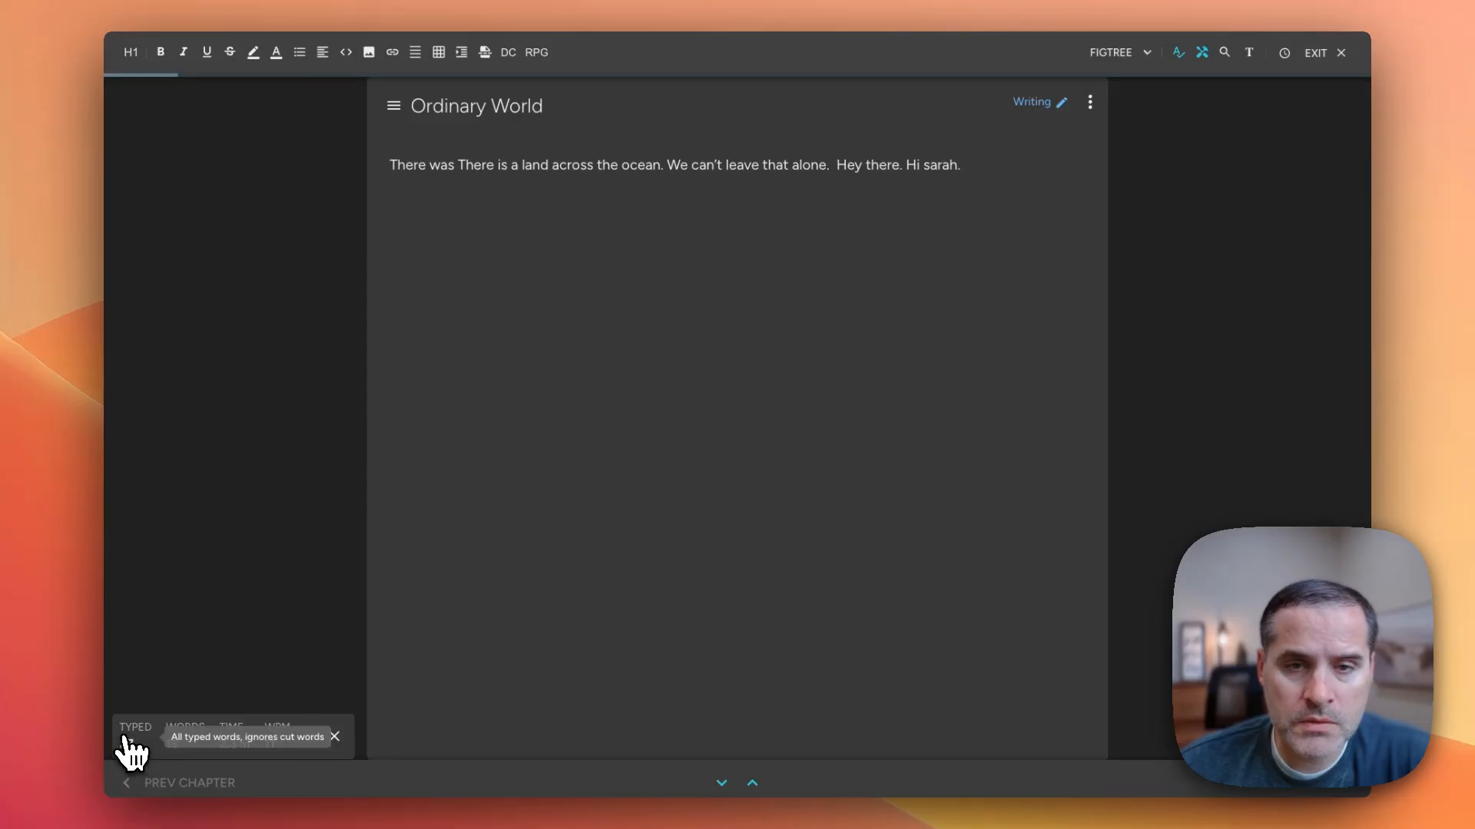
click(334, 737)
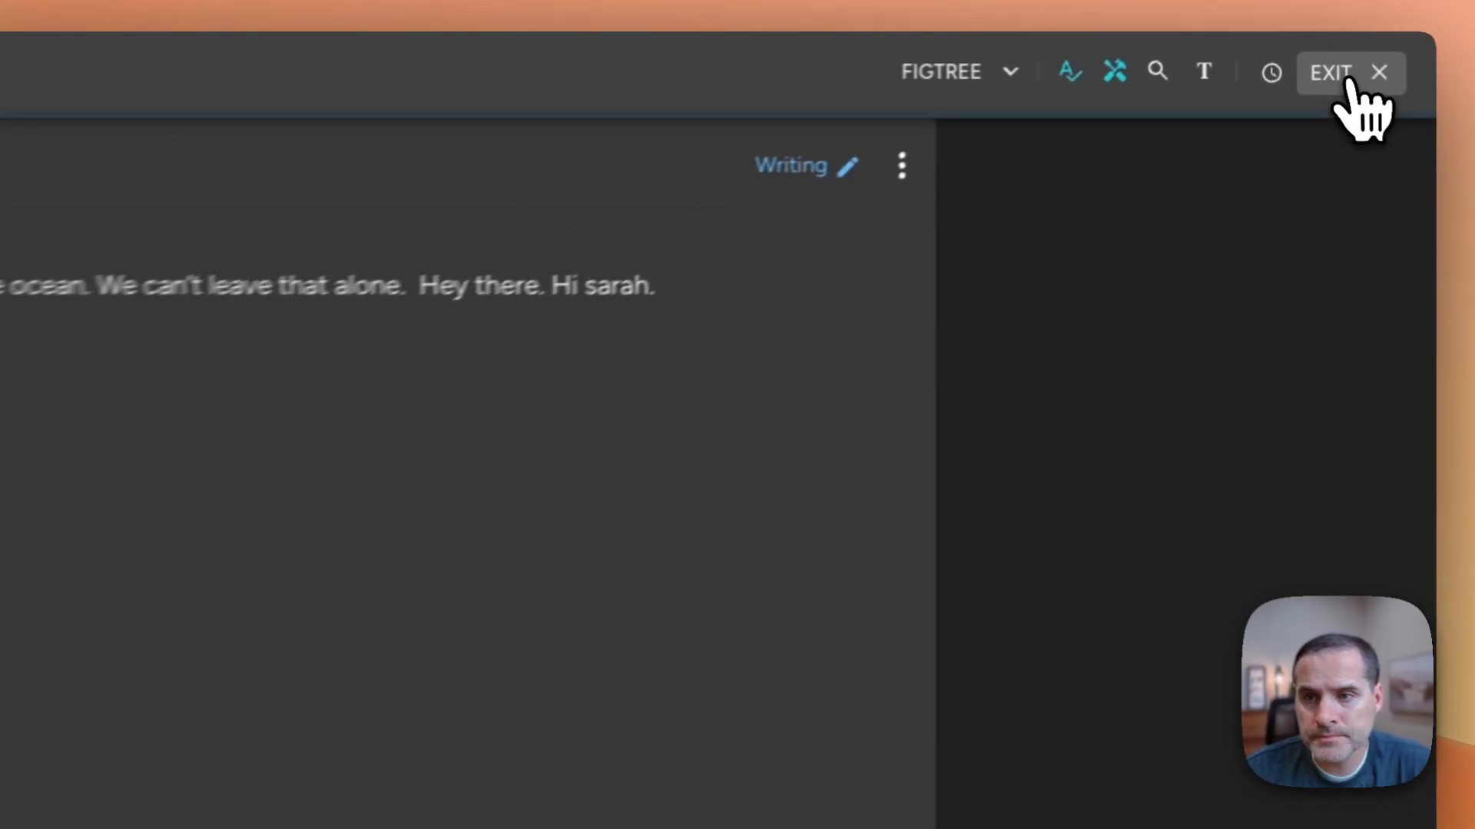
click(1316, 52)
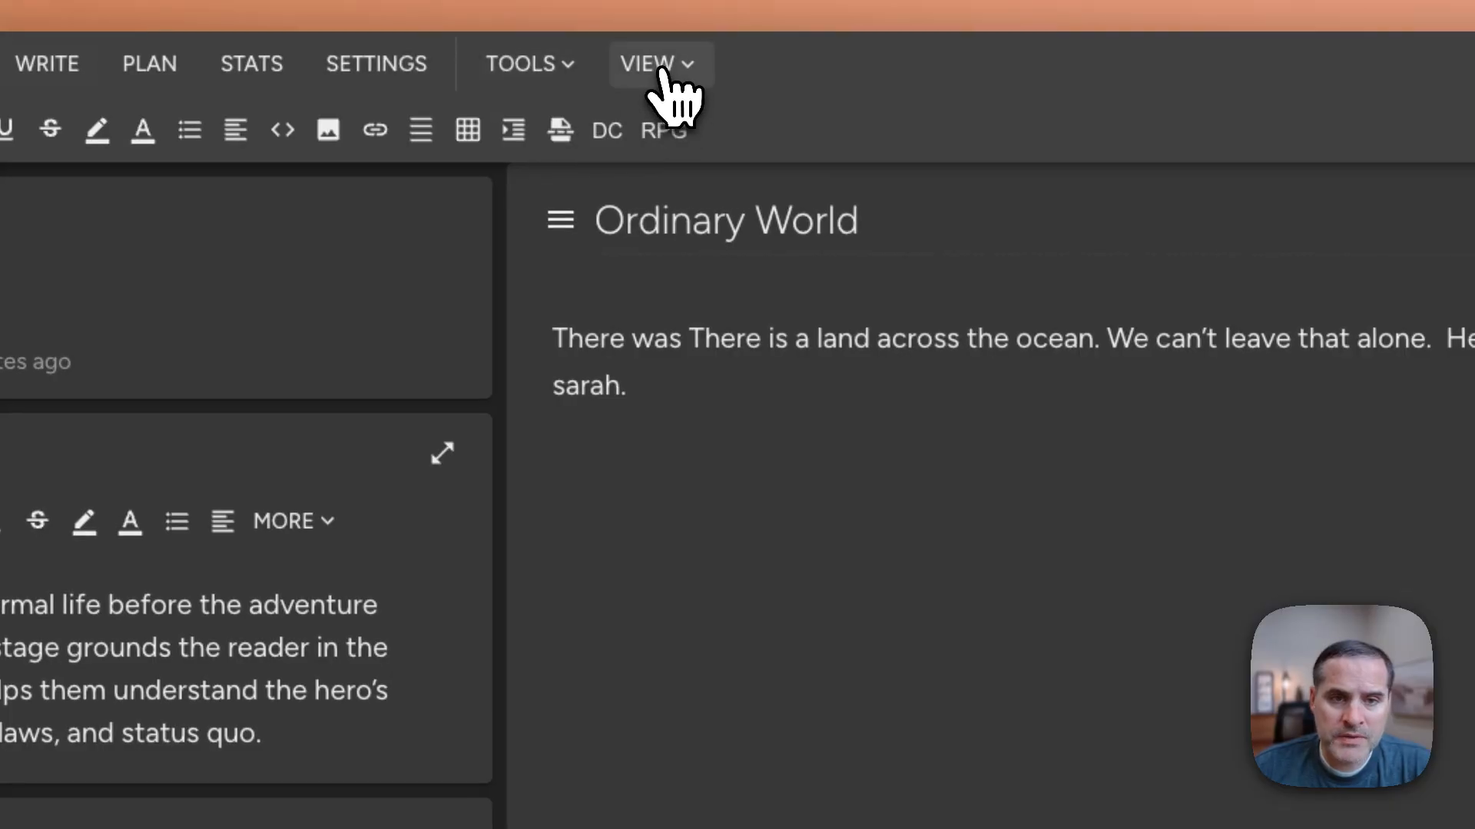
Customize the editor view by moving Plot points below Overall stats in the right column and showing the Project outline in the left column
click(659, 71)
click(799, 201)
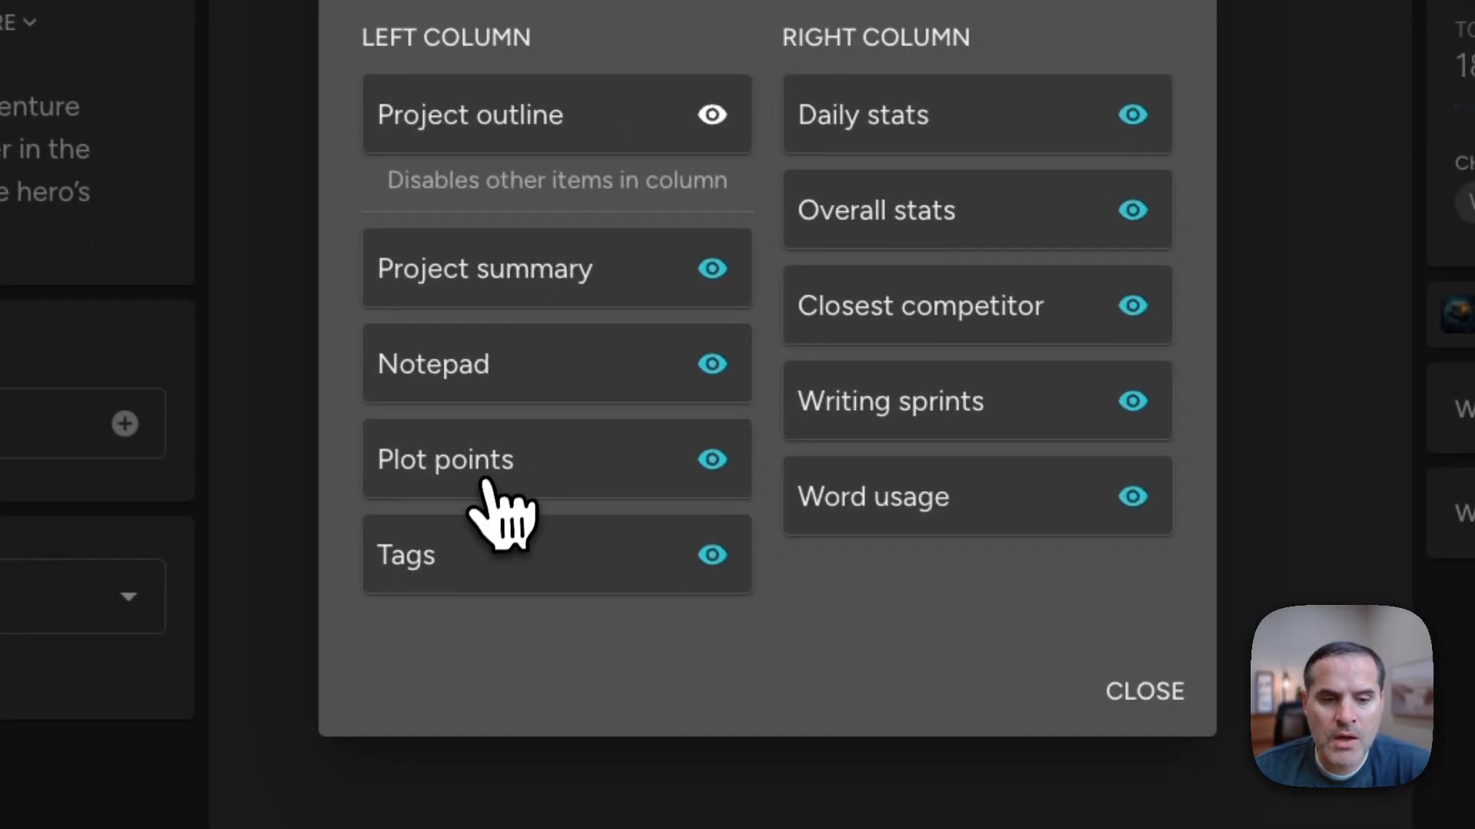
drag(560, 592, 1021, 615)
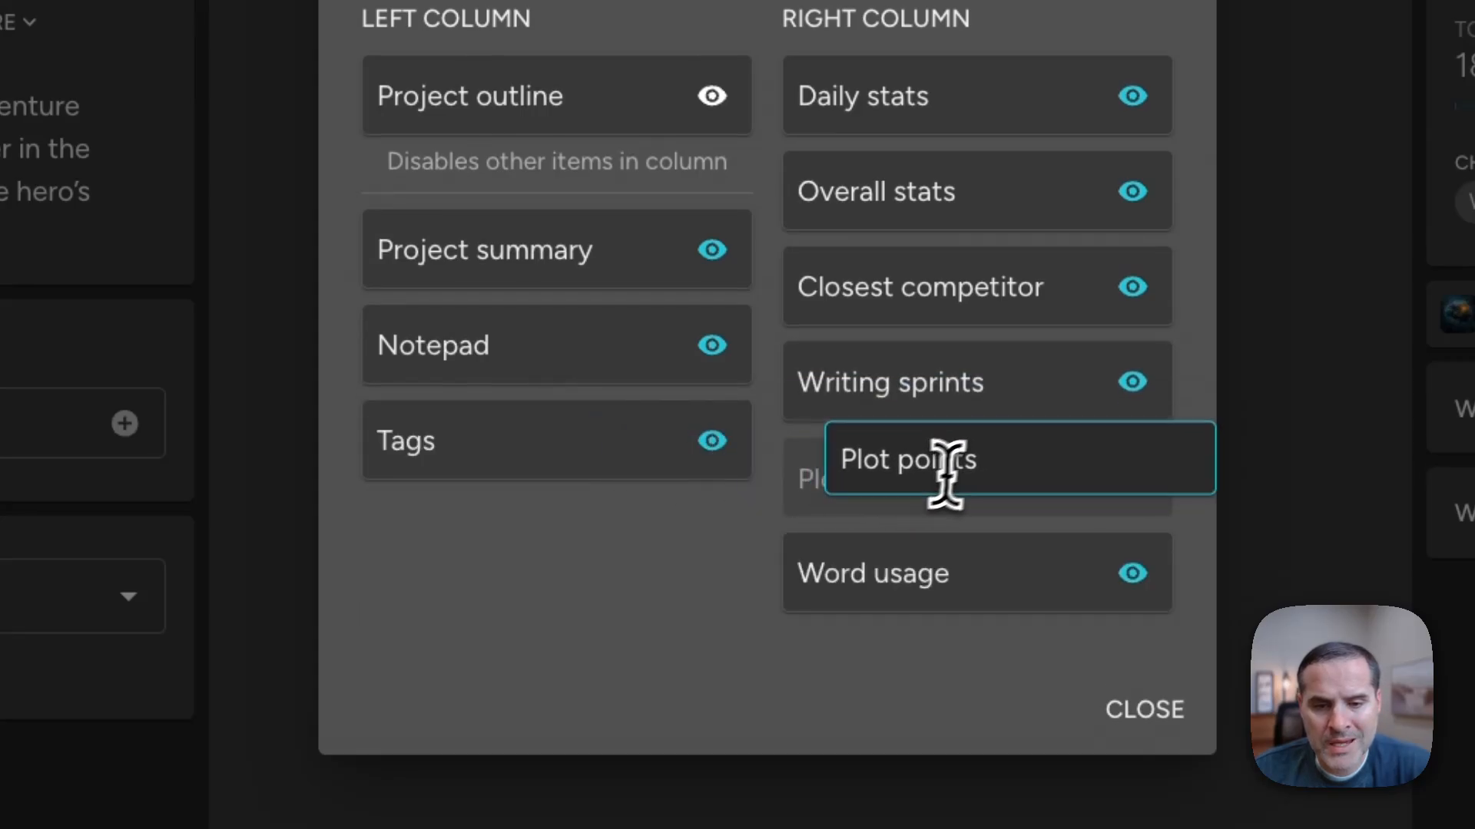
drag(946, 472, 979, 285)
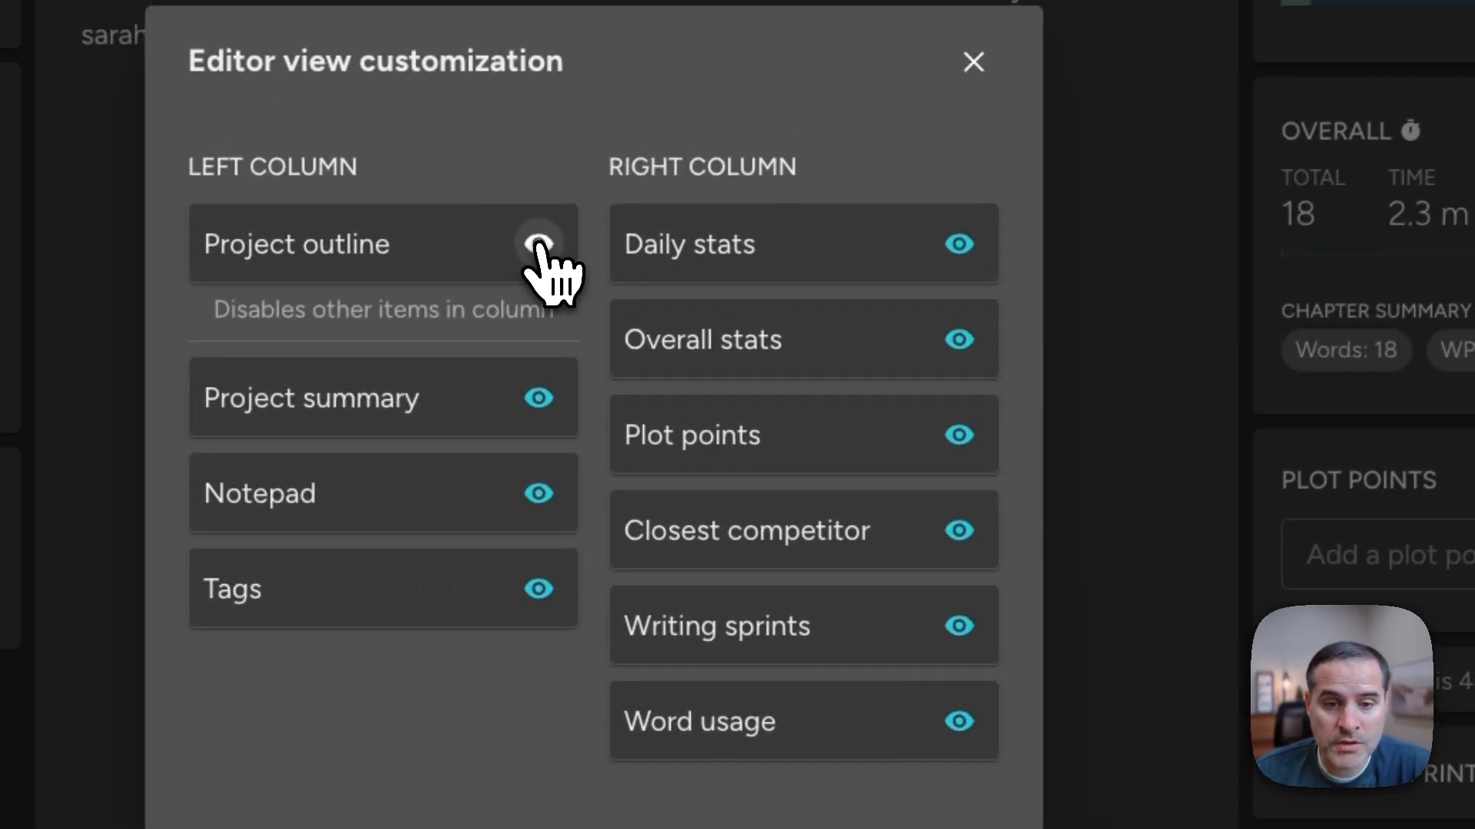
click(538, 244)
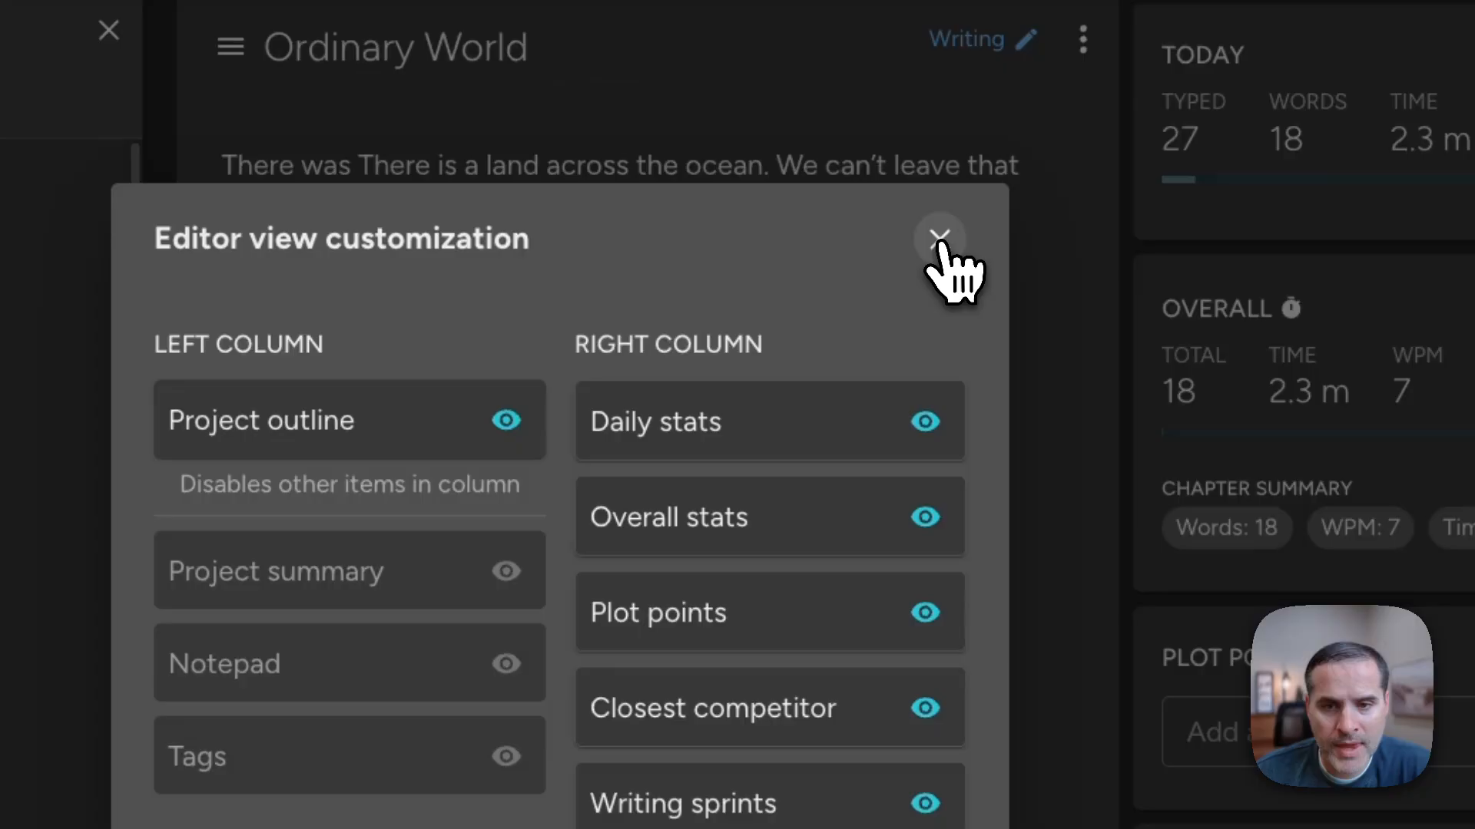
click(973, 62)
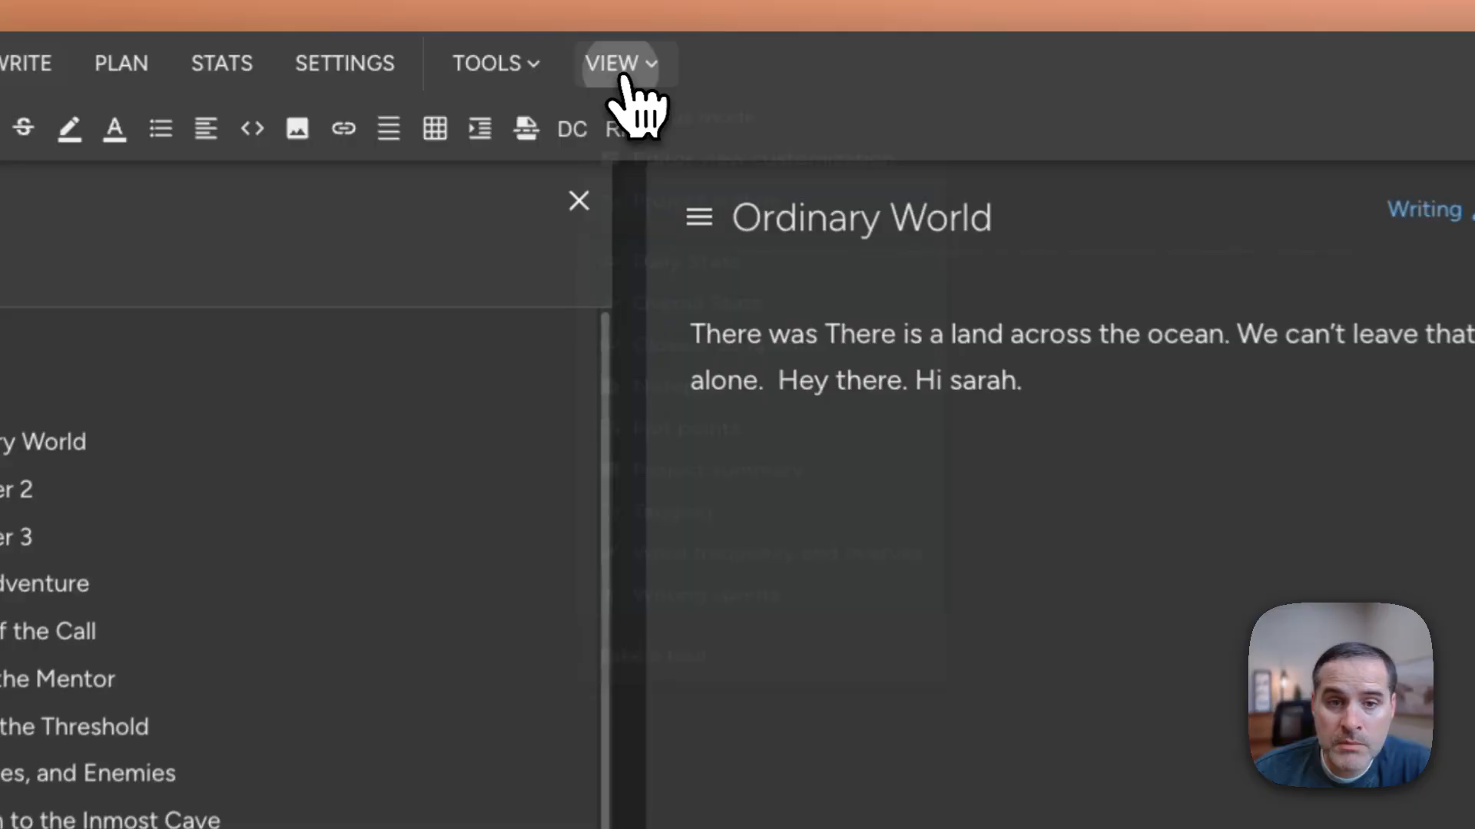
Hide Overall stats, Writing sprints and Word usage from the right column of the editor view
click(528, 46)
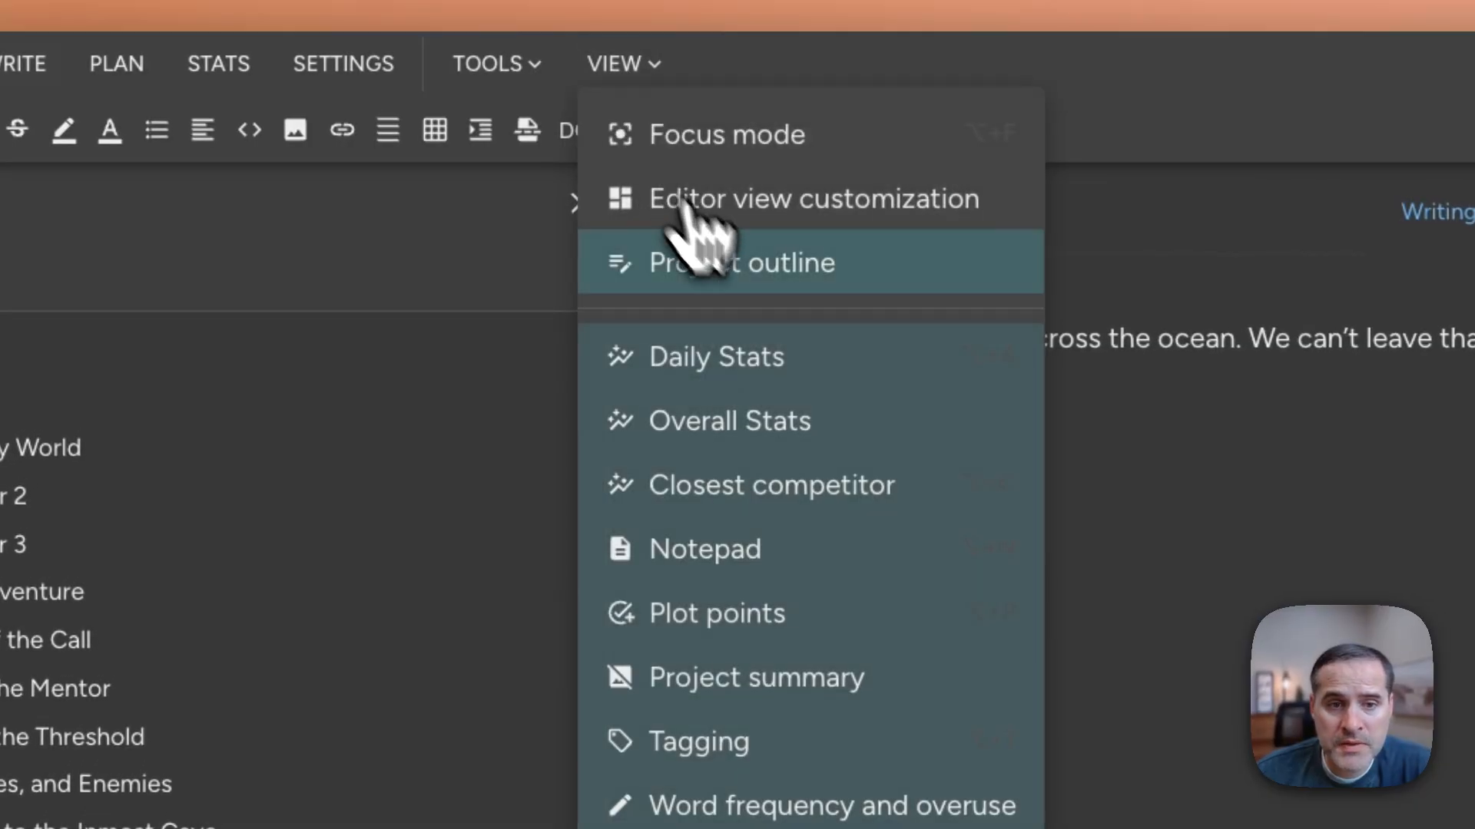
click(759, 201)
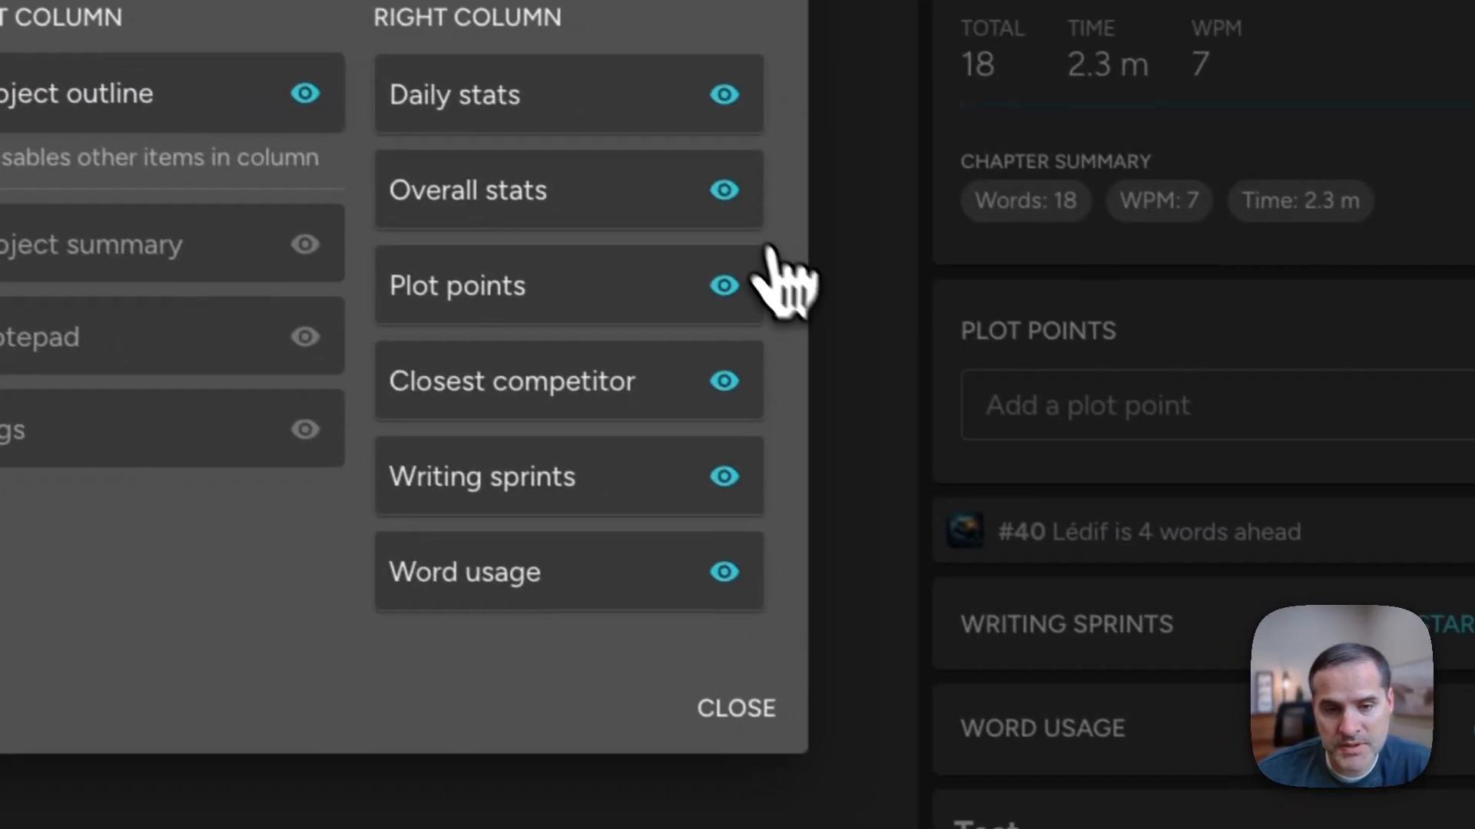
click(723, 190)
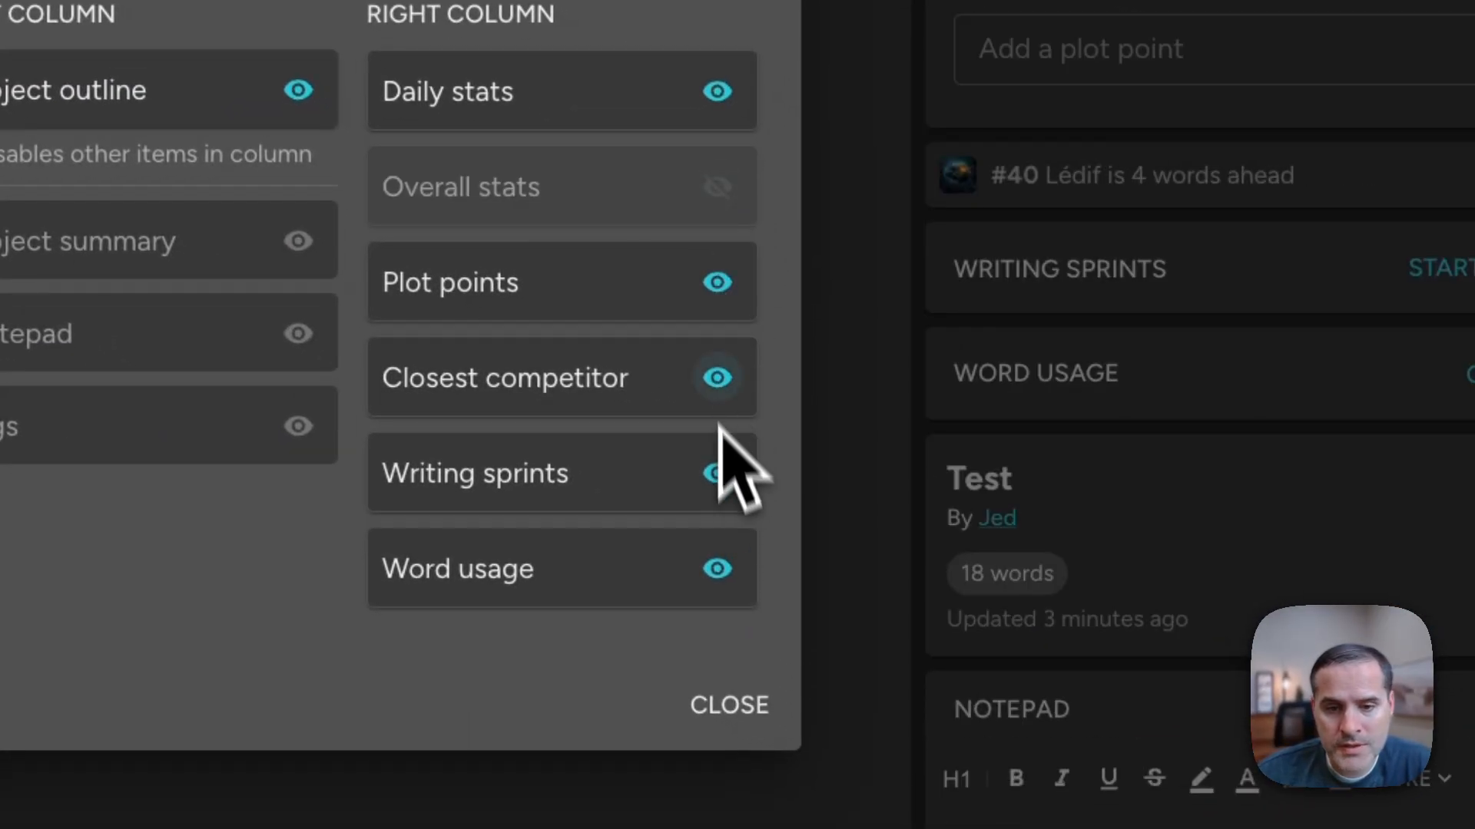
click(718, 478)
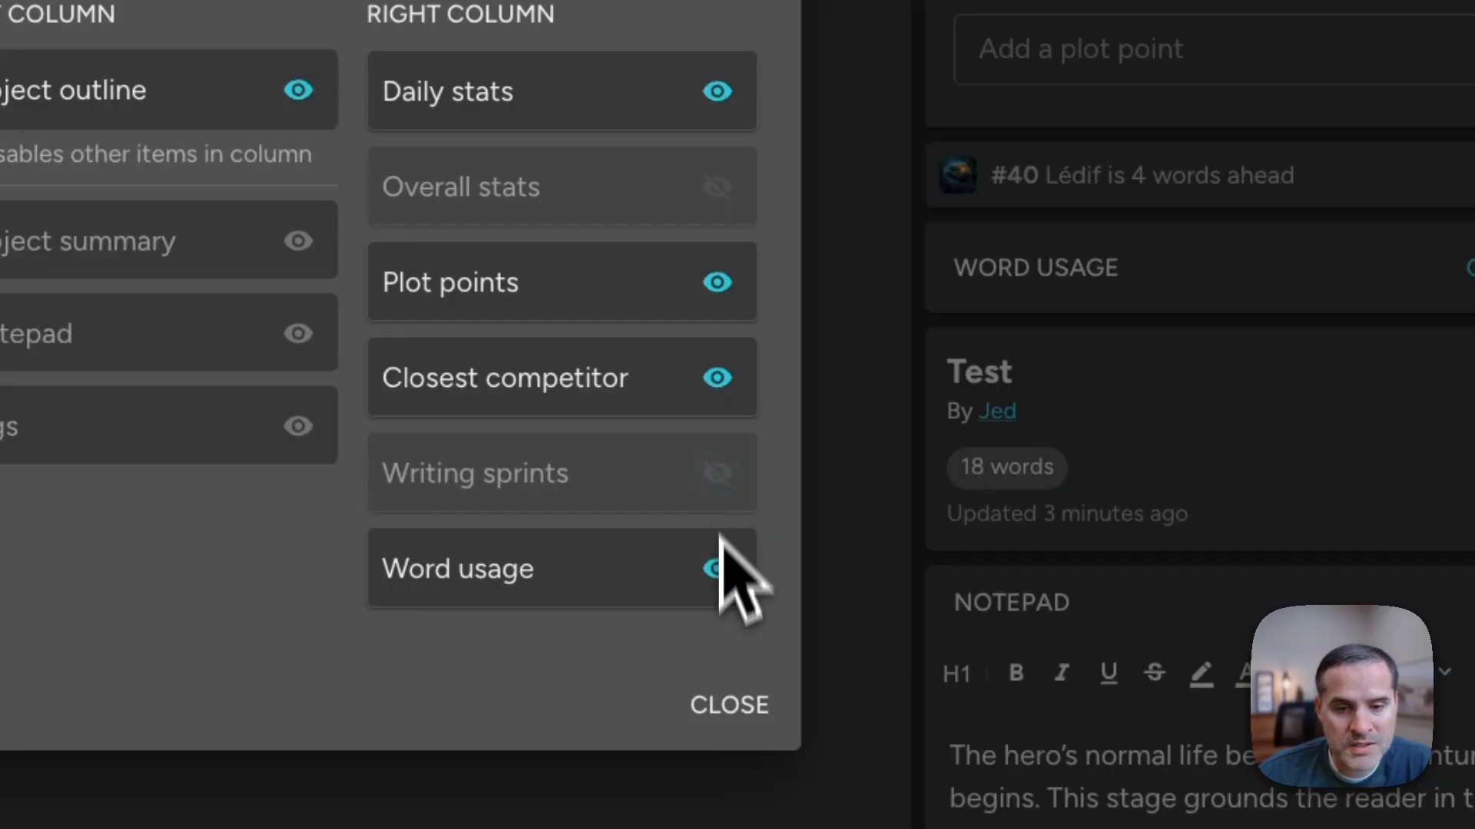
click(720, 568)
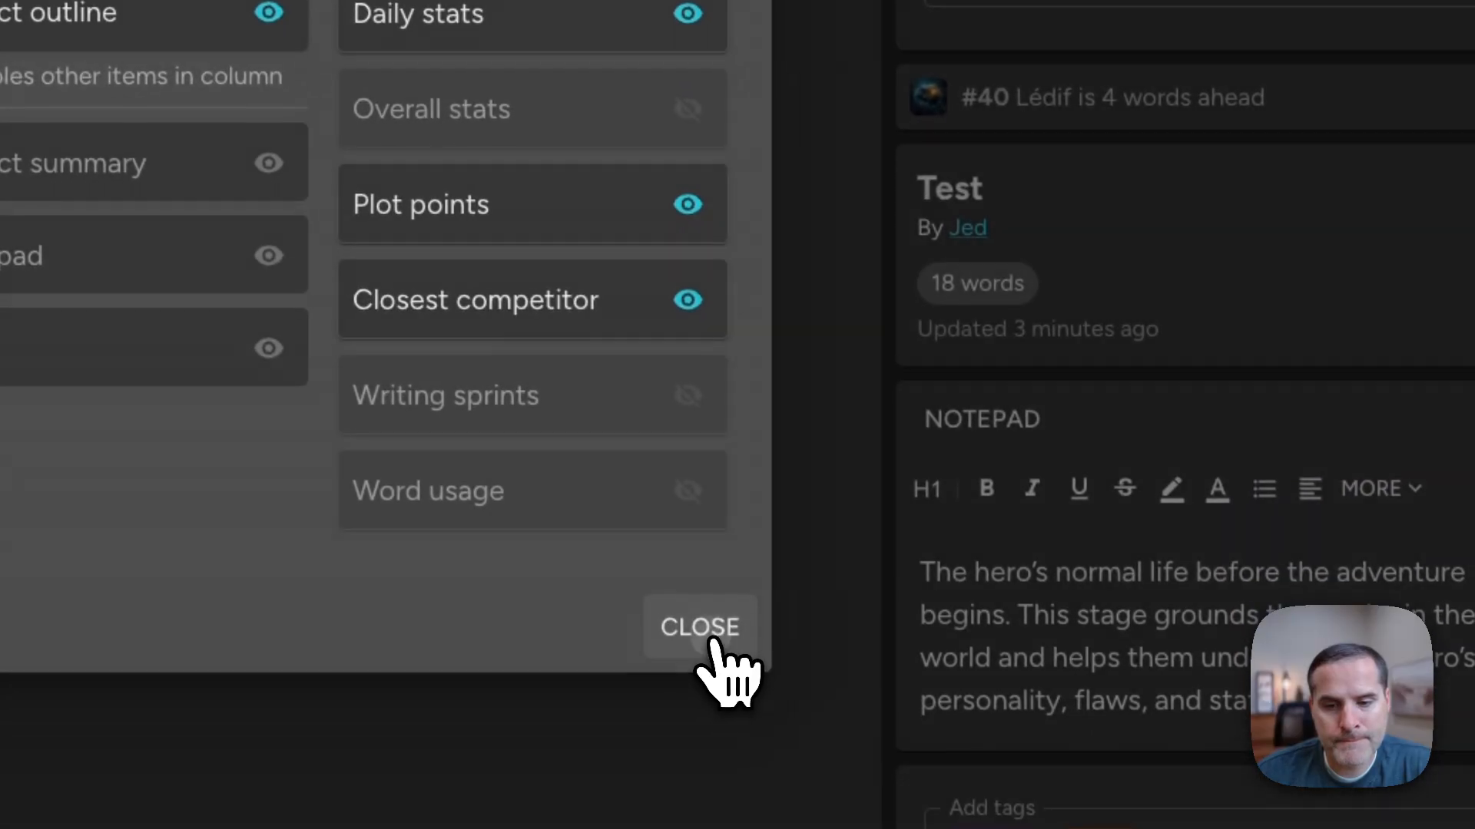
click(710, 644)
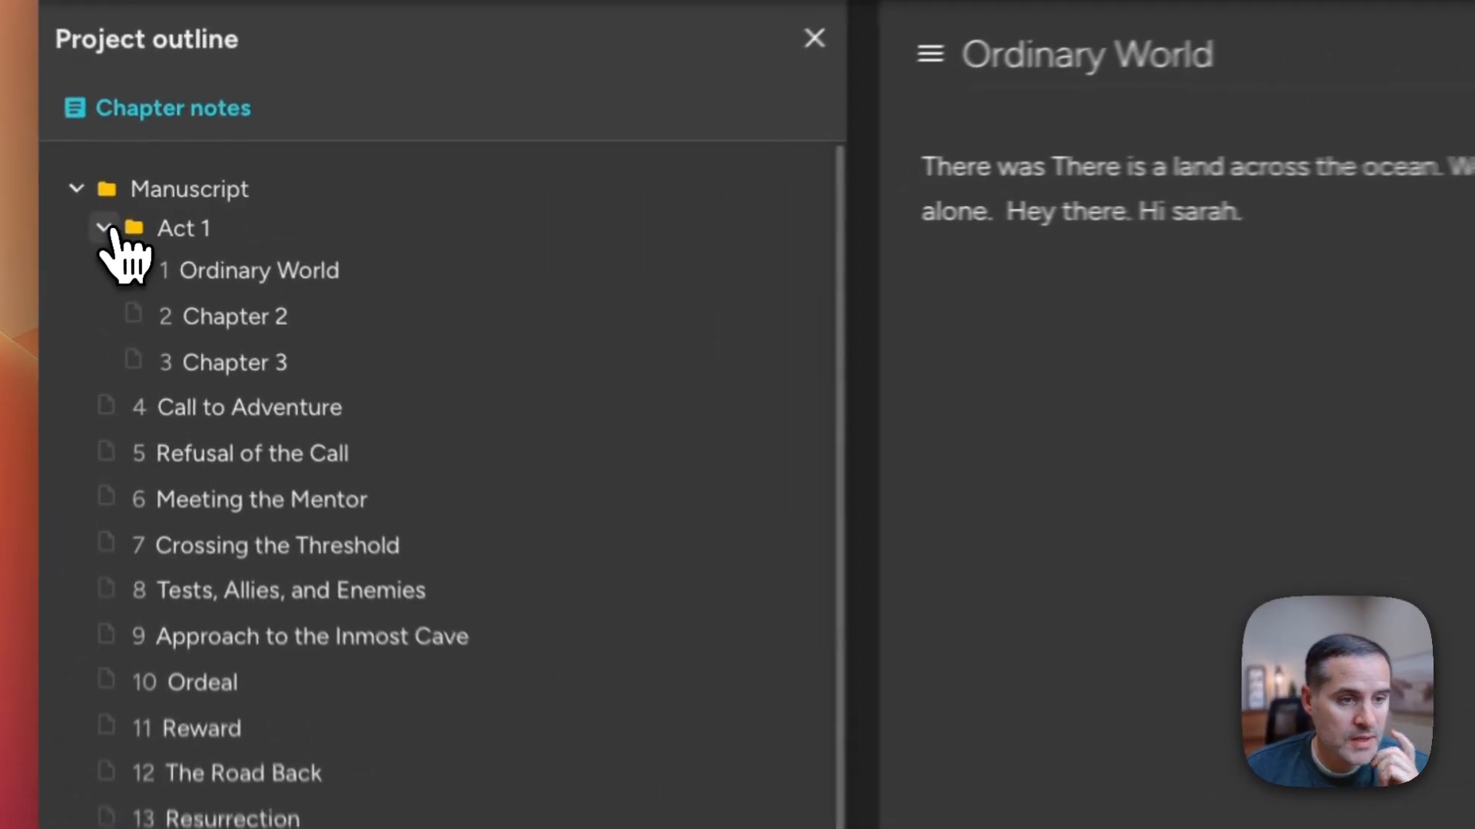
Collapse the Act 1 and Manuscript folders in the project outline and open the character document under Characters
click(106, 229)
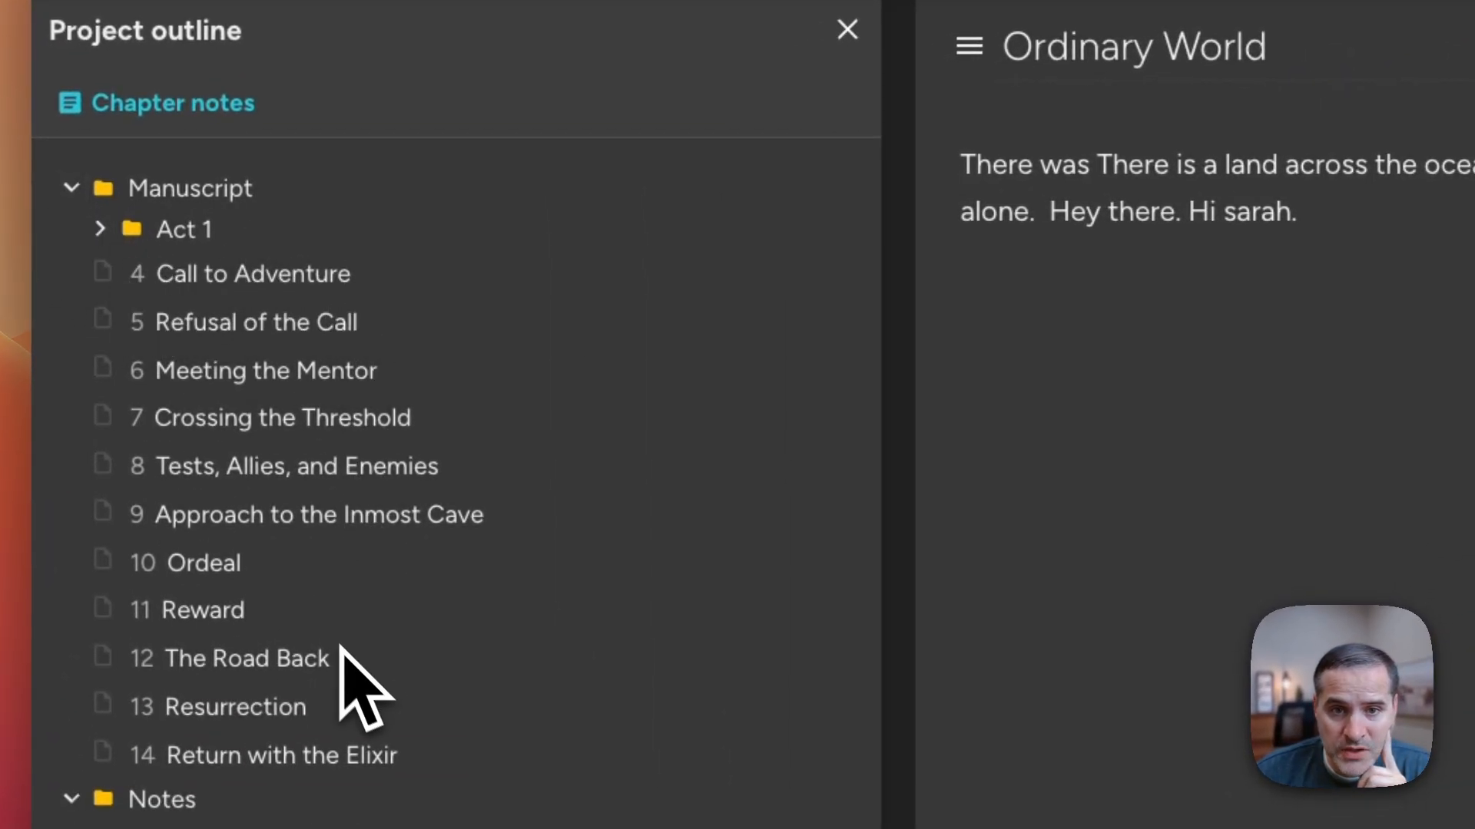
click(70, 188)
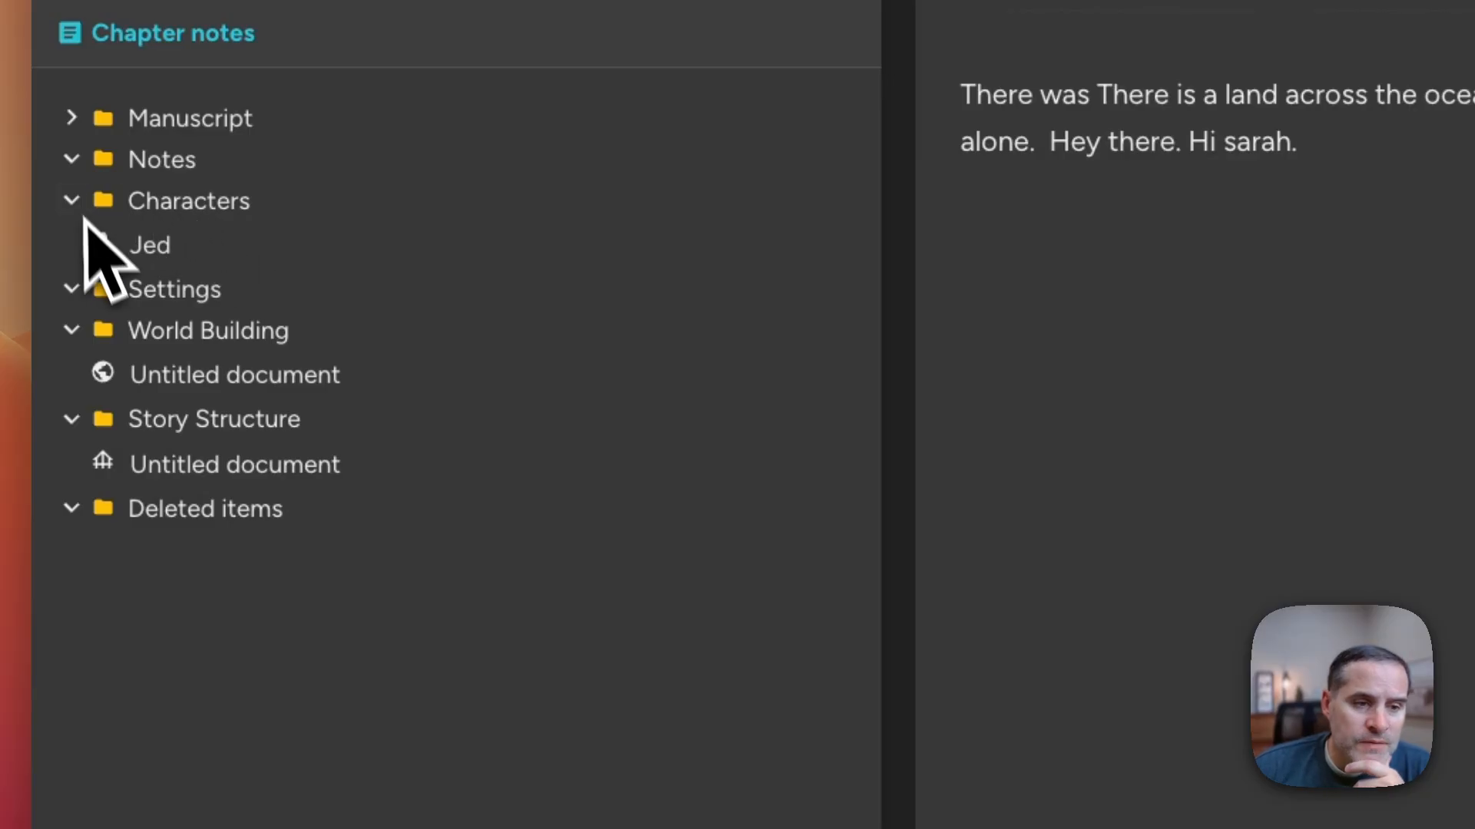
click(150, 245)
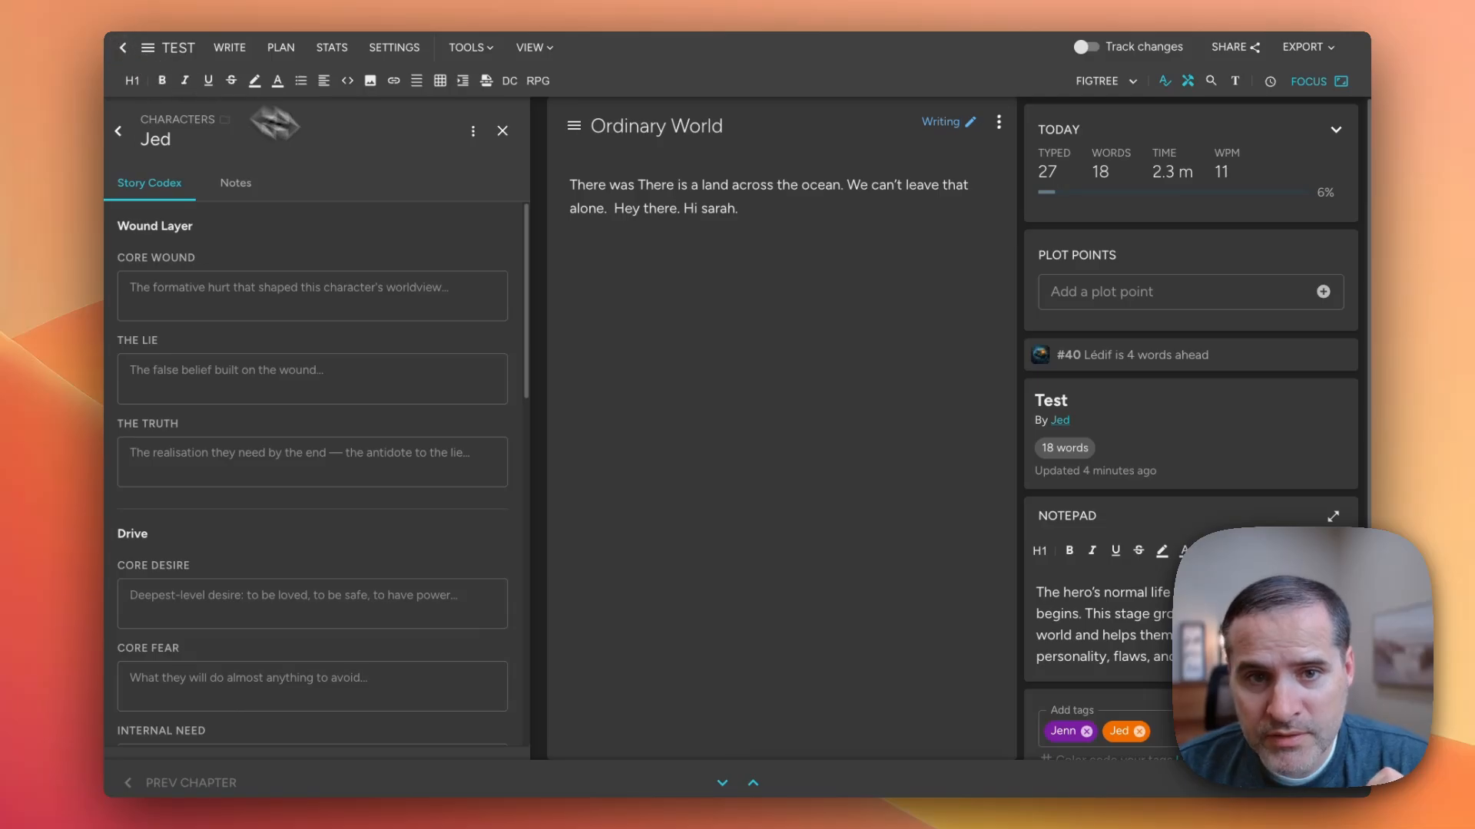
Open the project's statistics, switch the Most Productive Day chart to totals, and look through the remaining charts
click(332, 47)
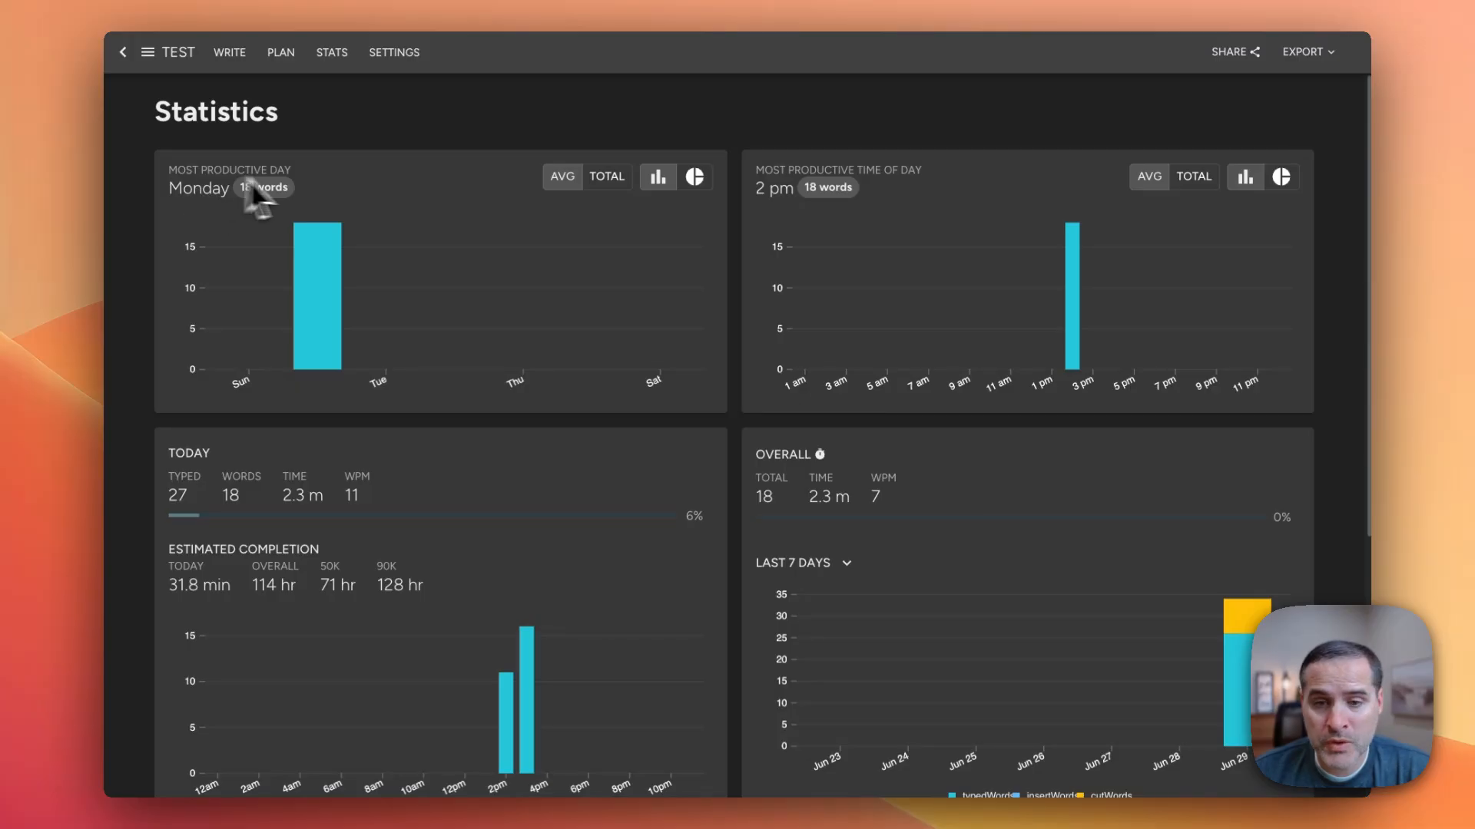
click(606, 181)
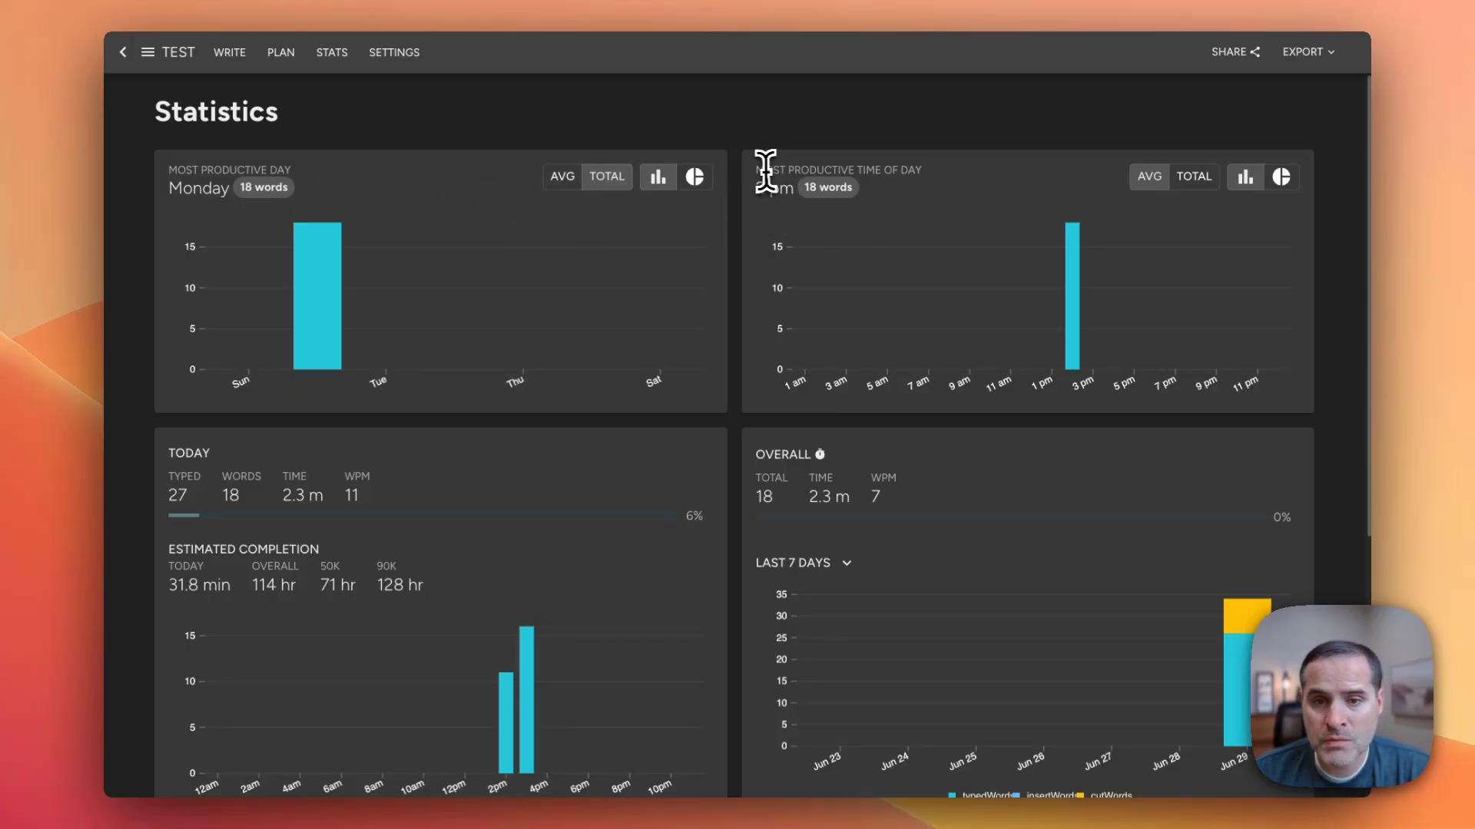
drag(765, 171, 853, 180)
scroll(849, 399, down, 4)
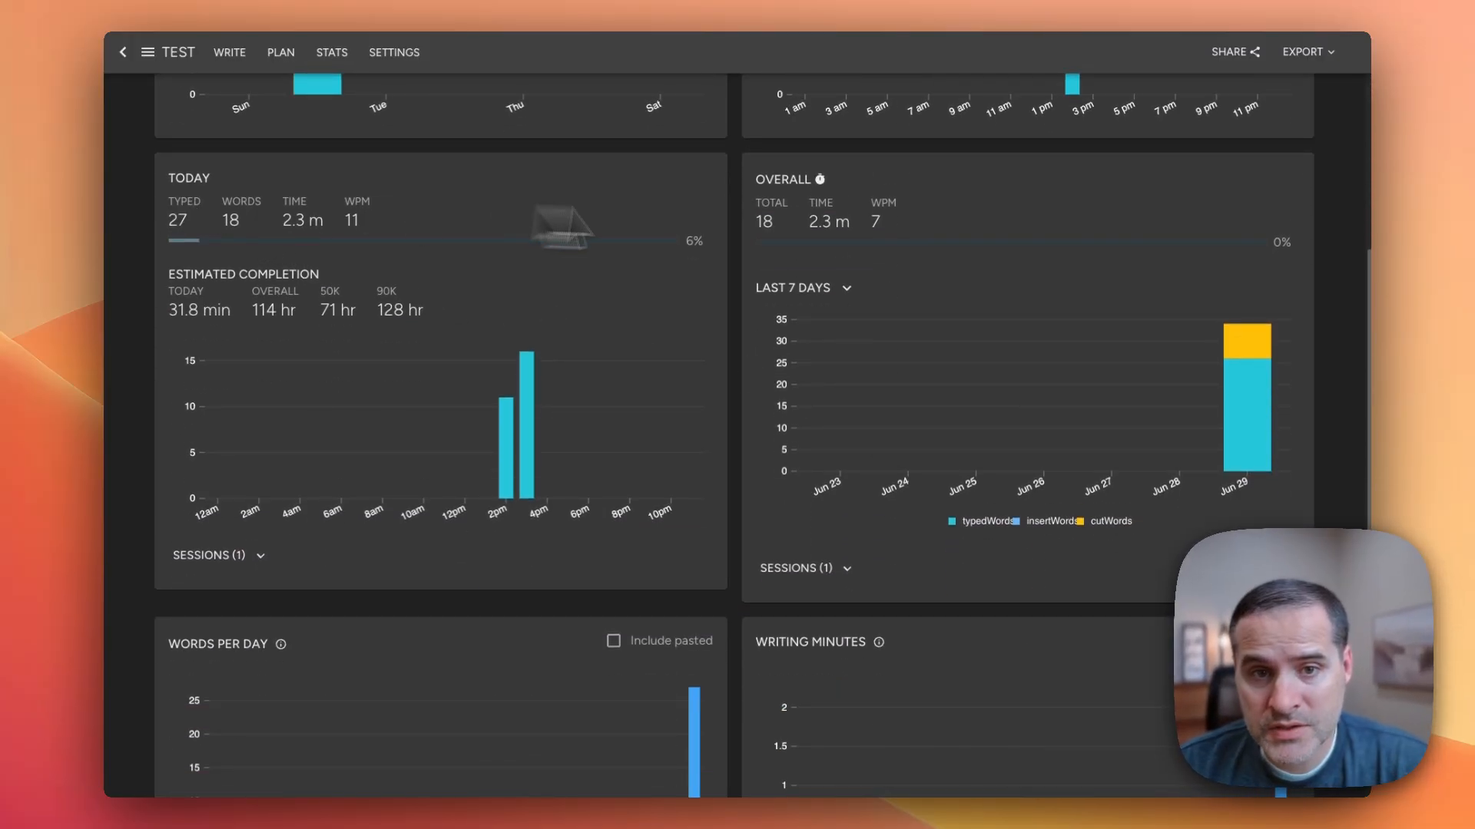
scroll(1051, 301, down, 2)
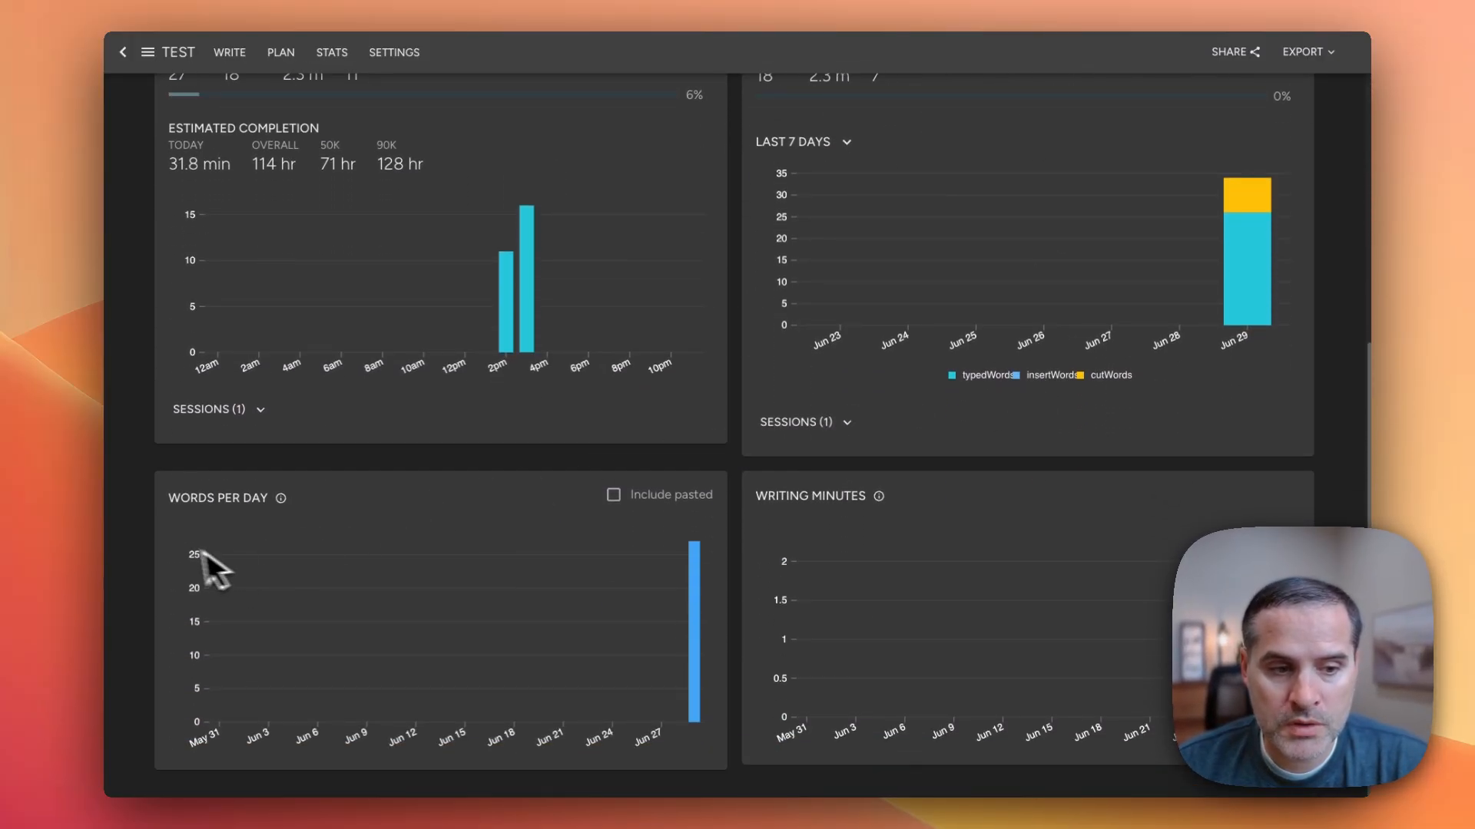
scroll(883, 504, up, 6)
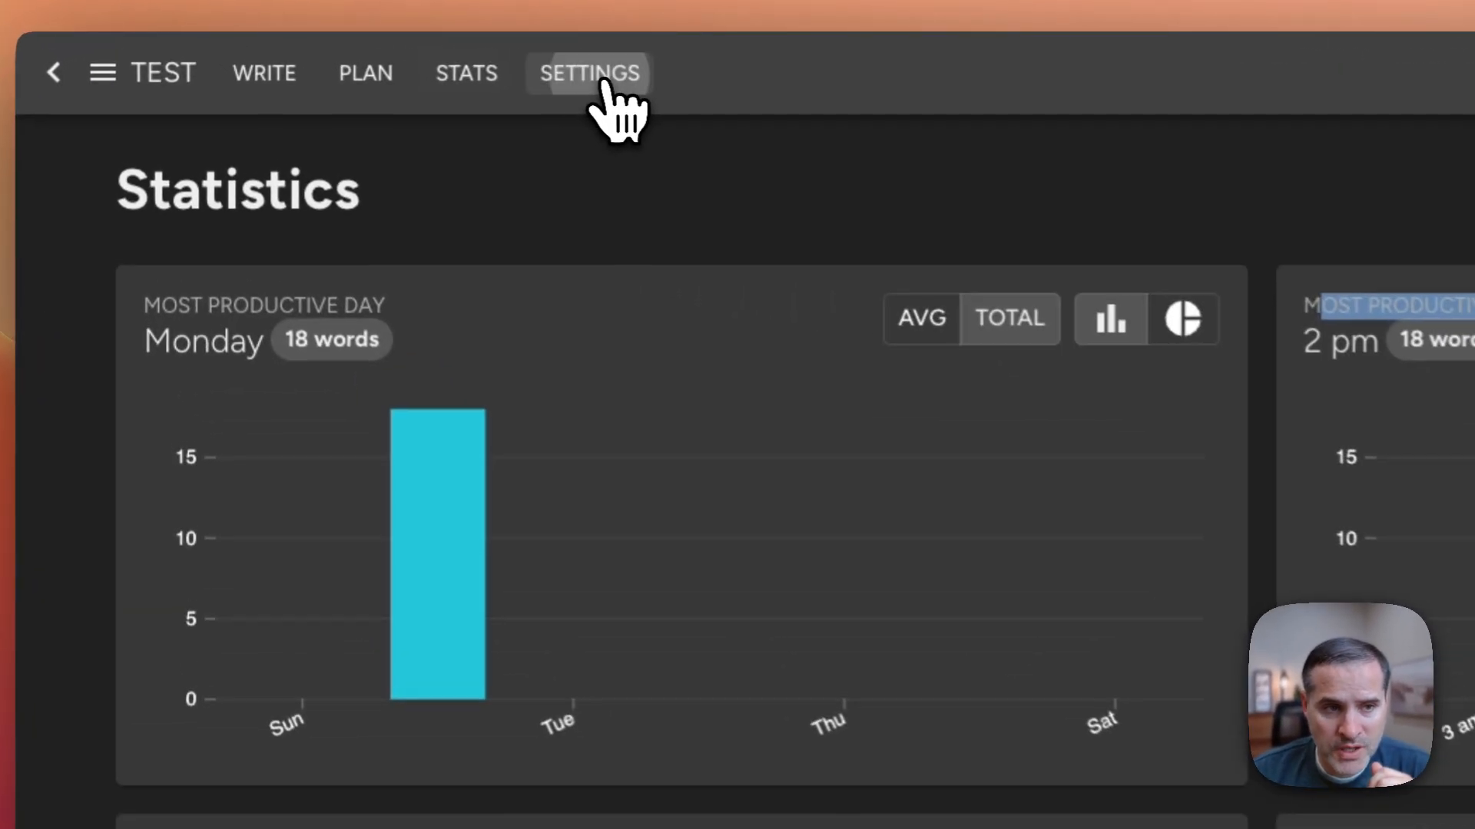
Open the project settings and look through the details, goals and categorization options
click(401, 57)
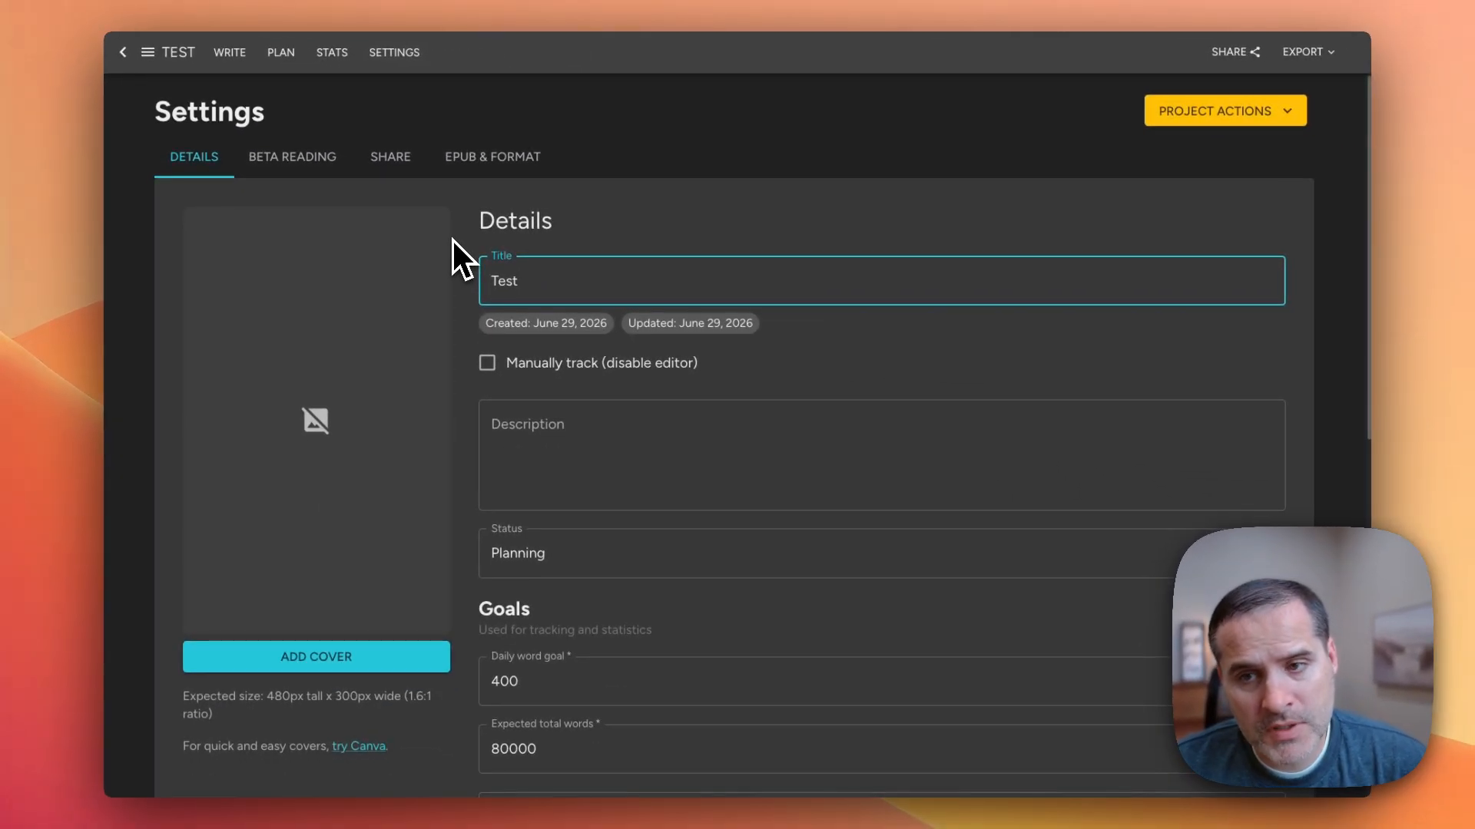
scroll(635, 471, down, 8)
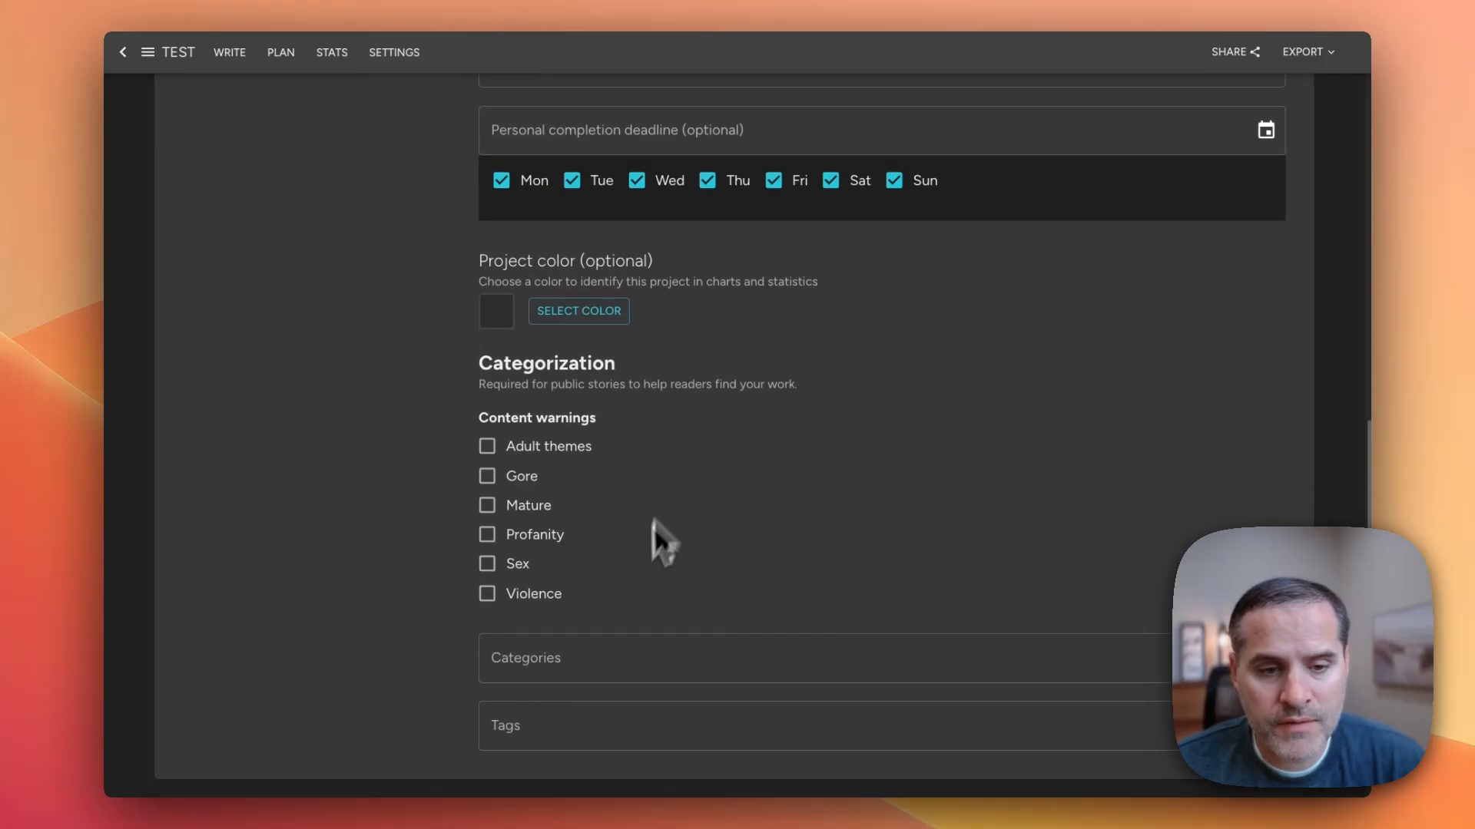
scroll(583, 568, up, 10)
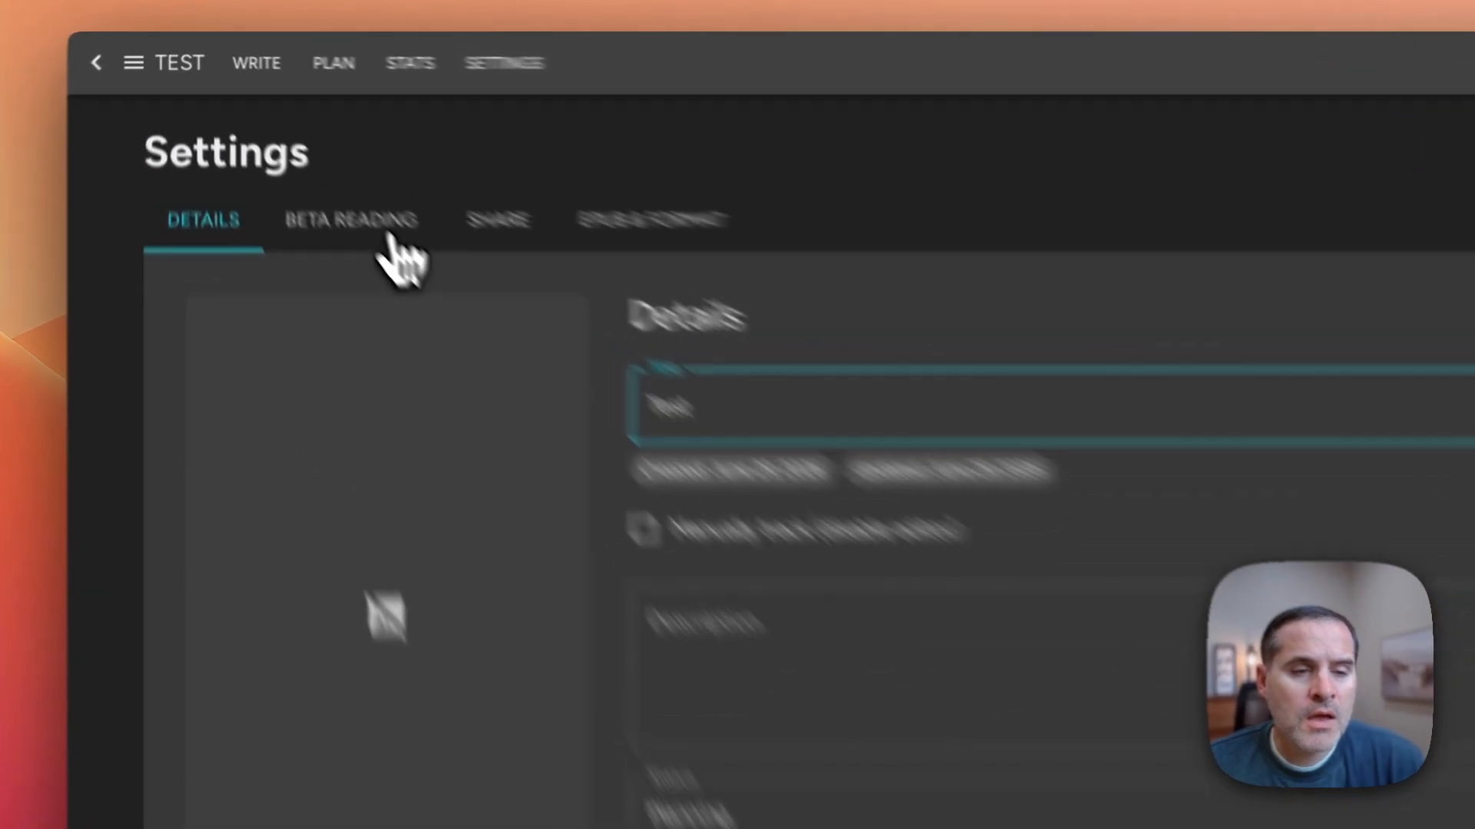
Open the Beta Reading settings and examine the review questionnaire and the example chapter feedback
click(316, 167)
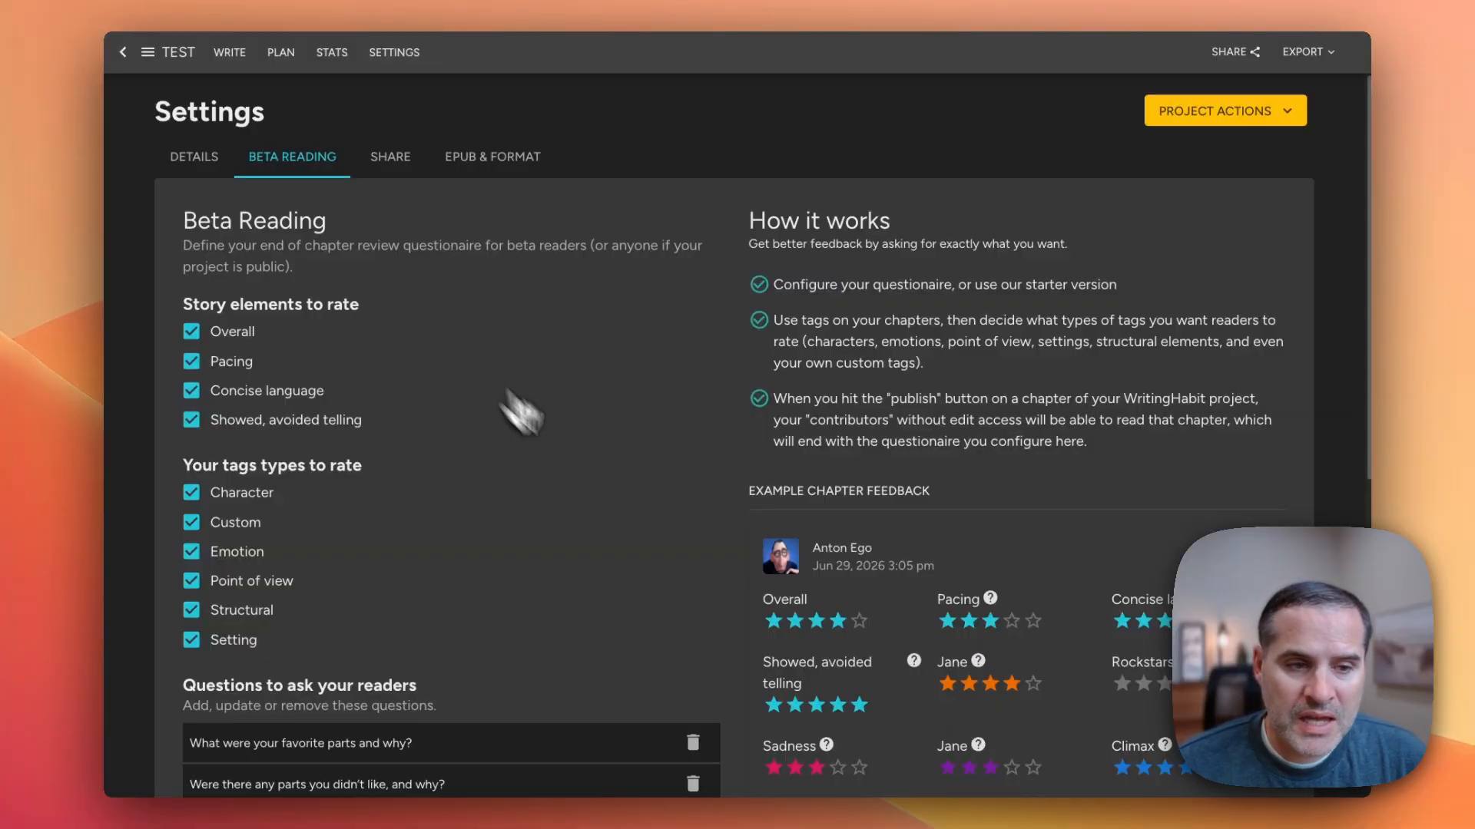
scroll(914, 402, down, 5)
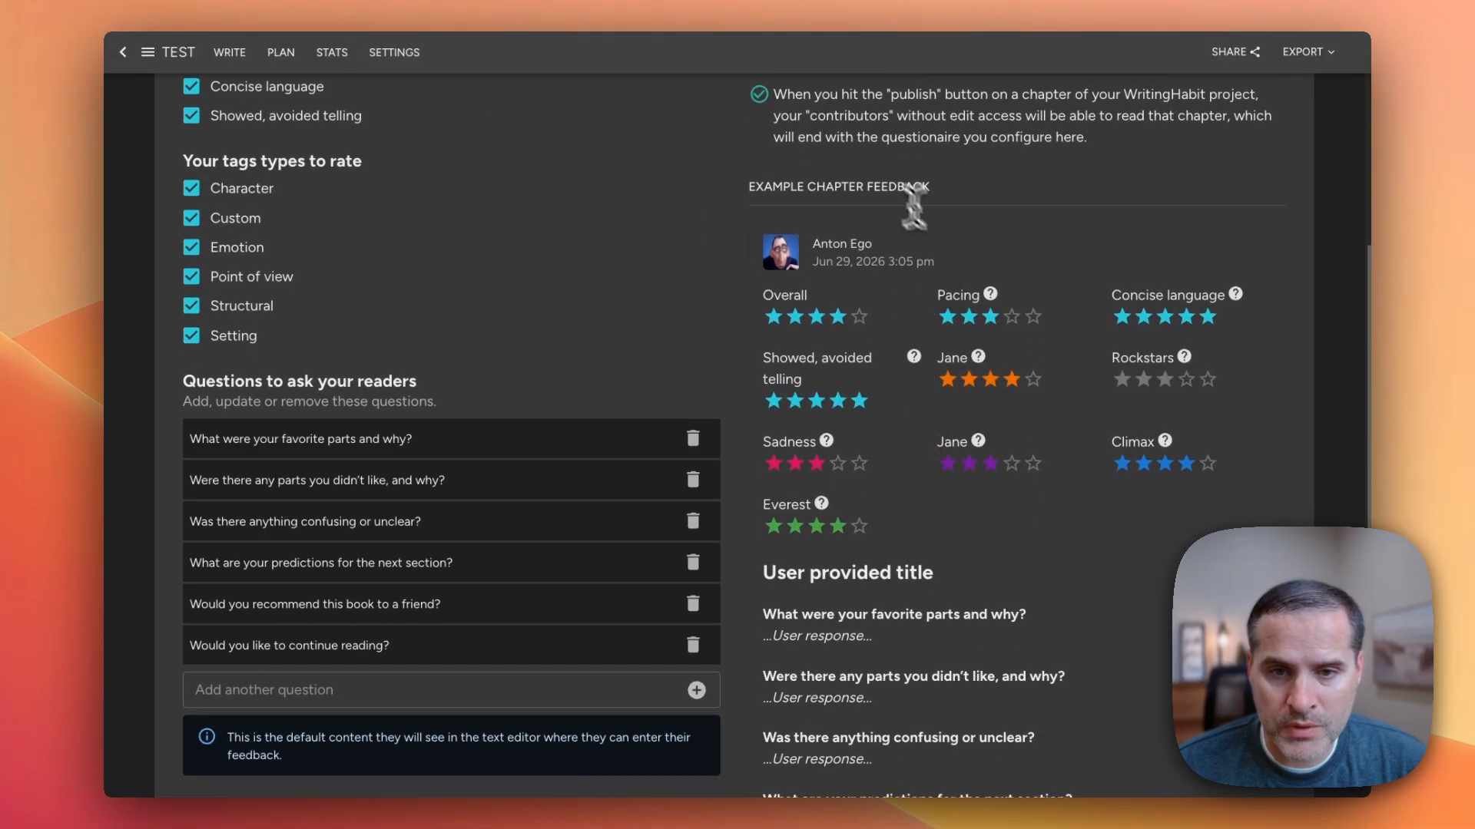
drag(926, 191, 758, 188)
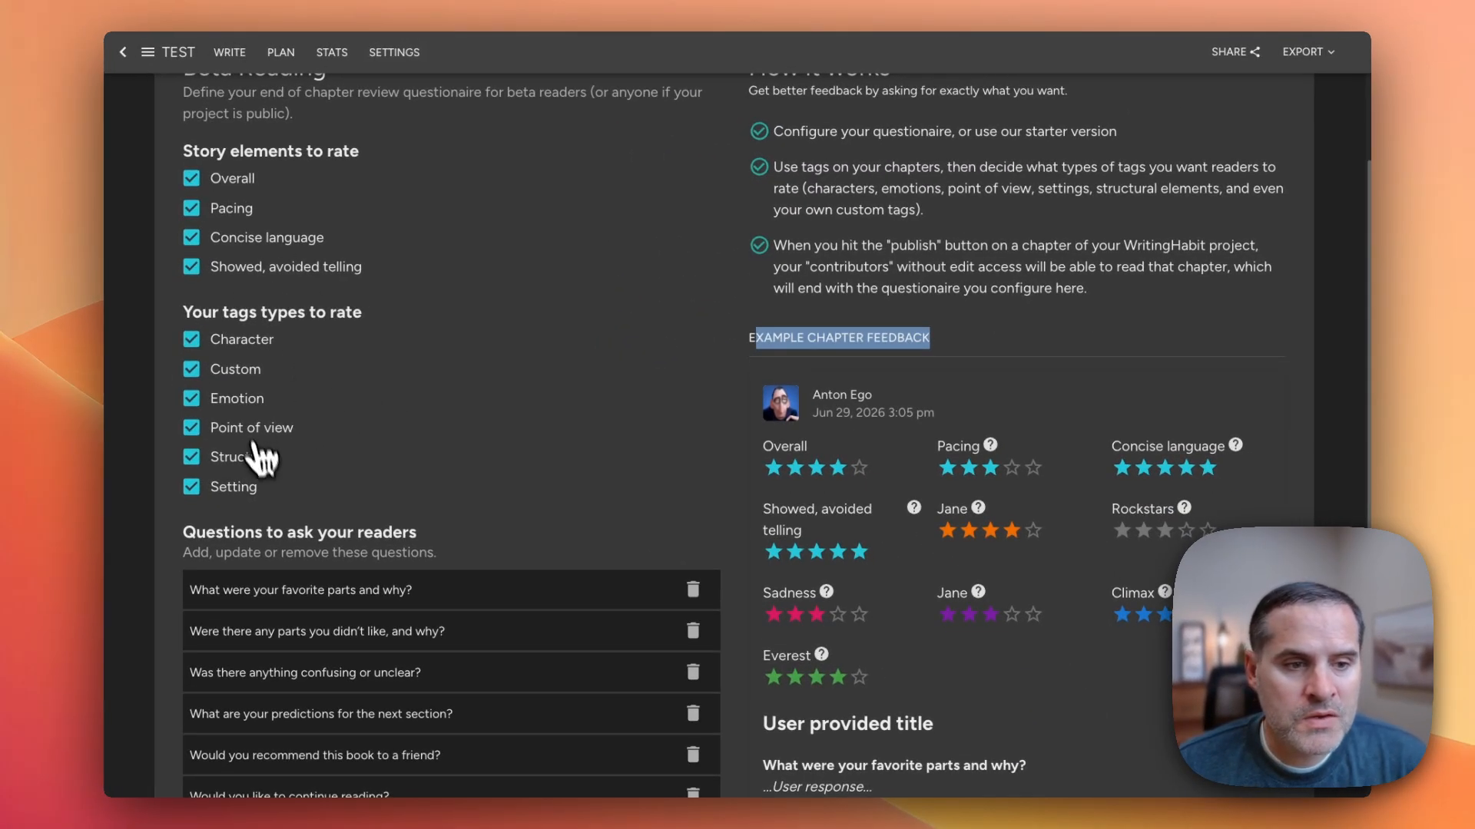
Exclude the Emotion, Structural, Setting, Point of view and Custom tag types from the beta reader ratings
click(243, 406)
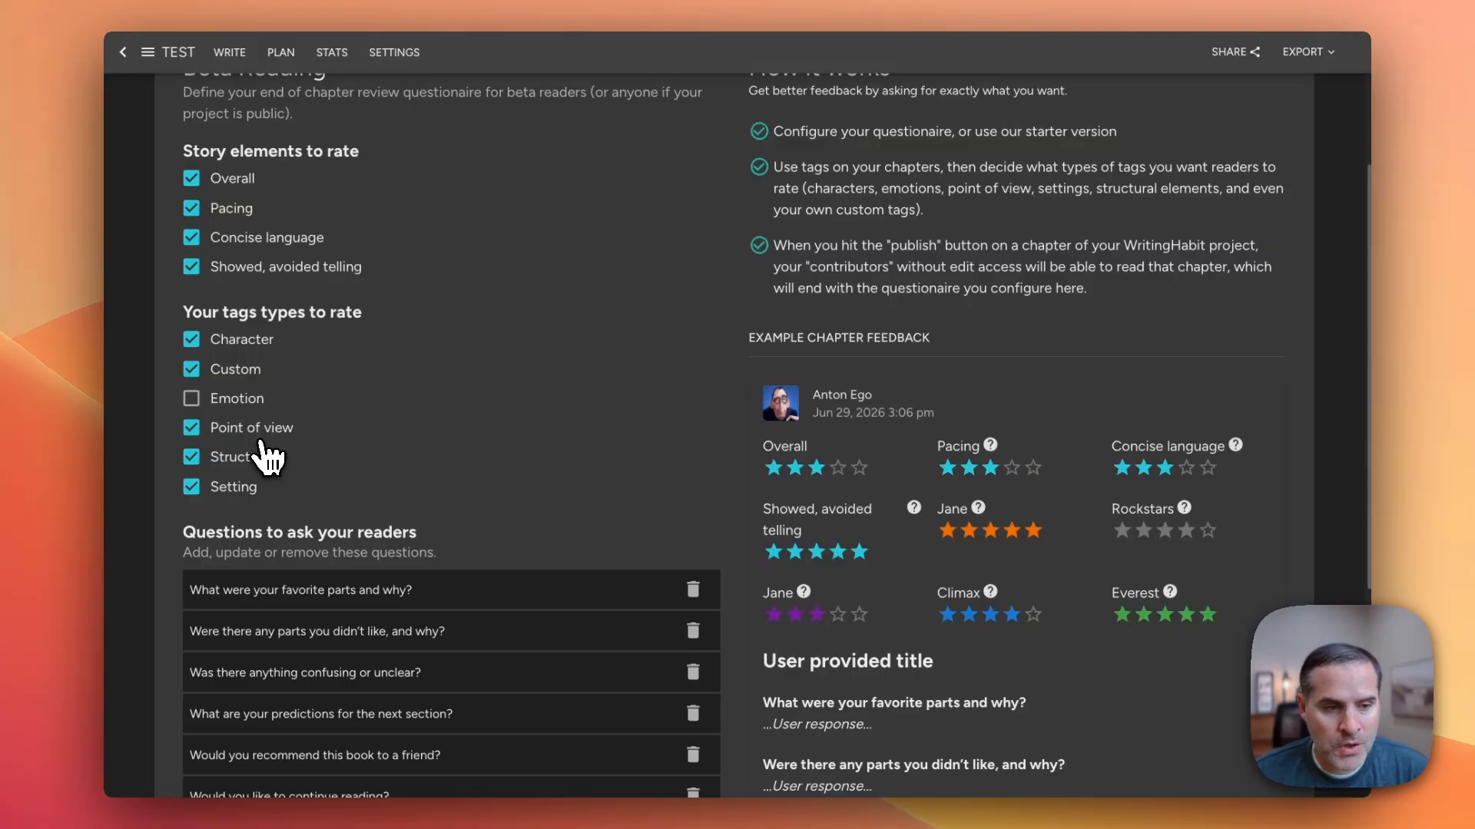
click(261, 464)
click(247, 500)
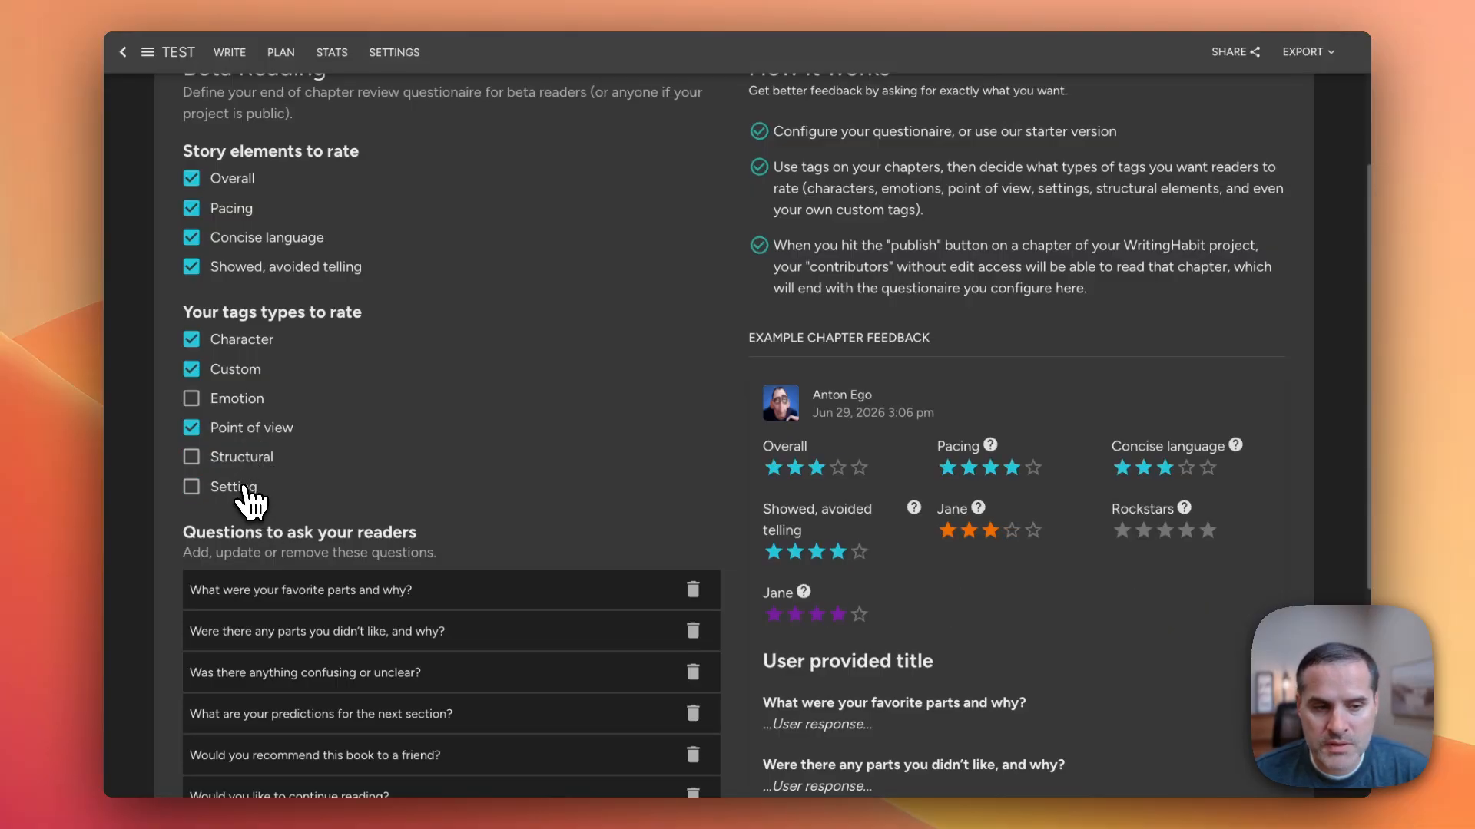
click(255, 432)
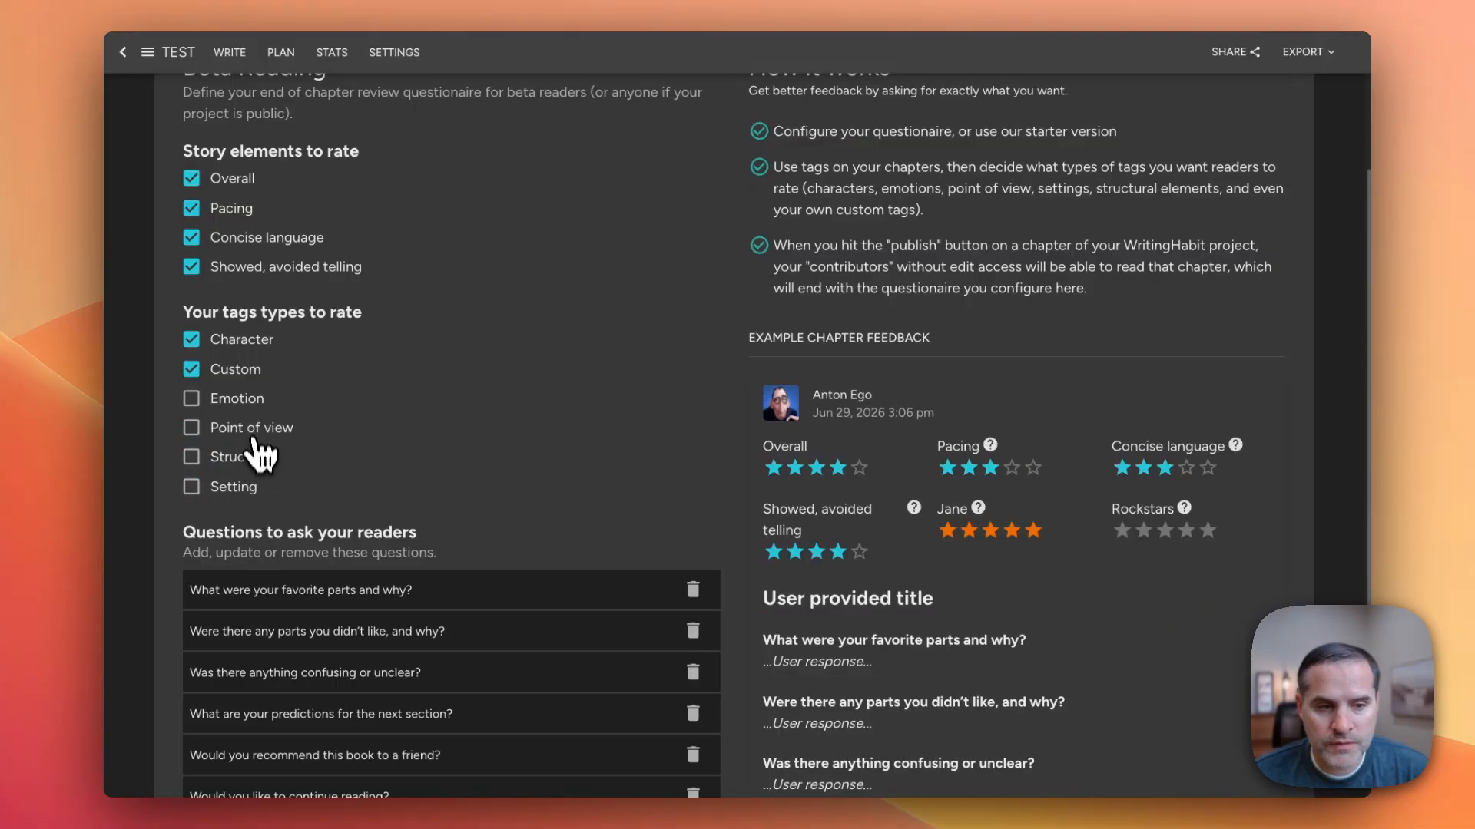
click(232, 372)
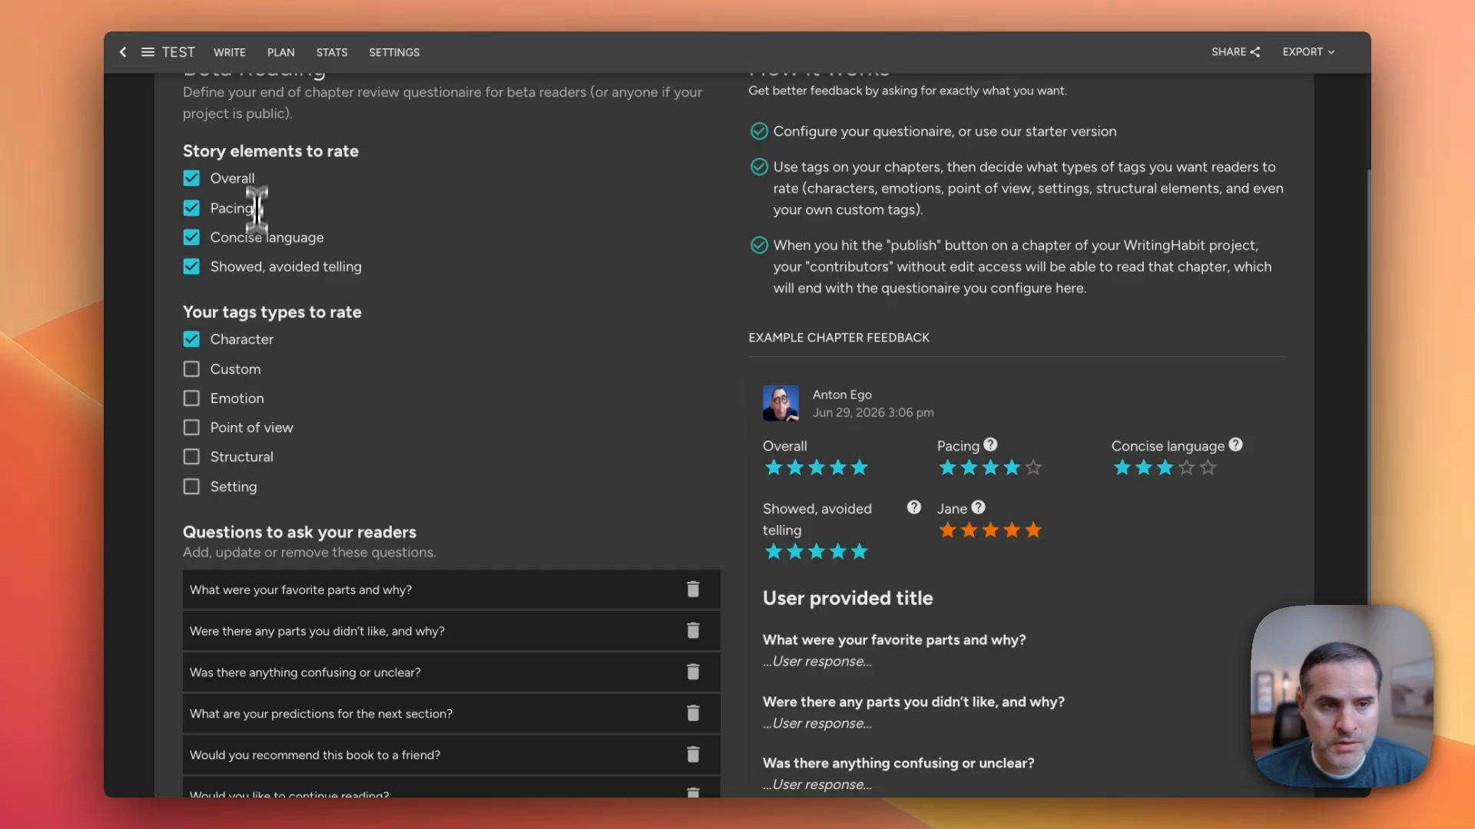
drag(240, 151, 323, 183)
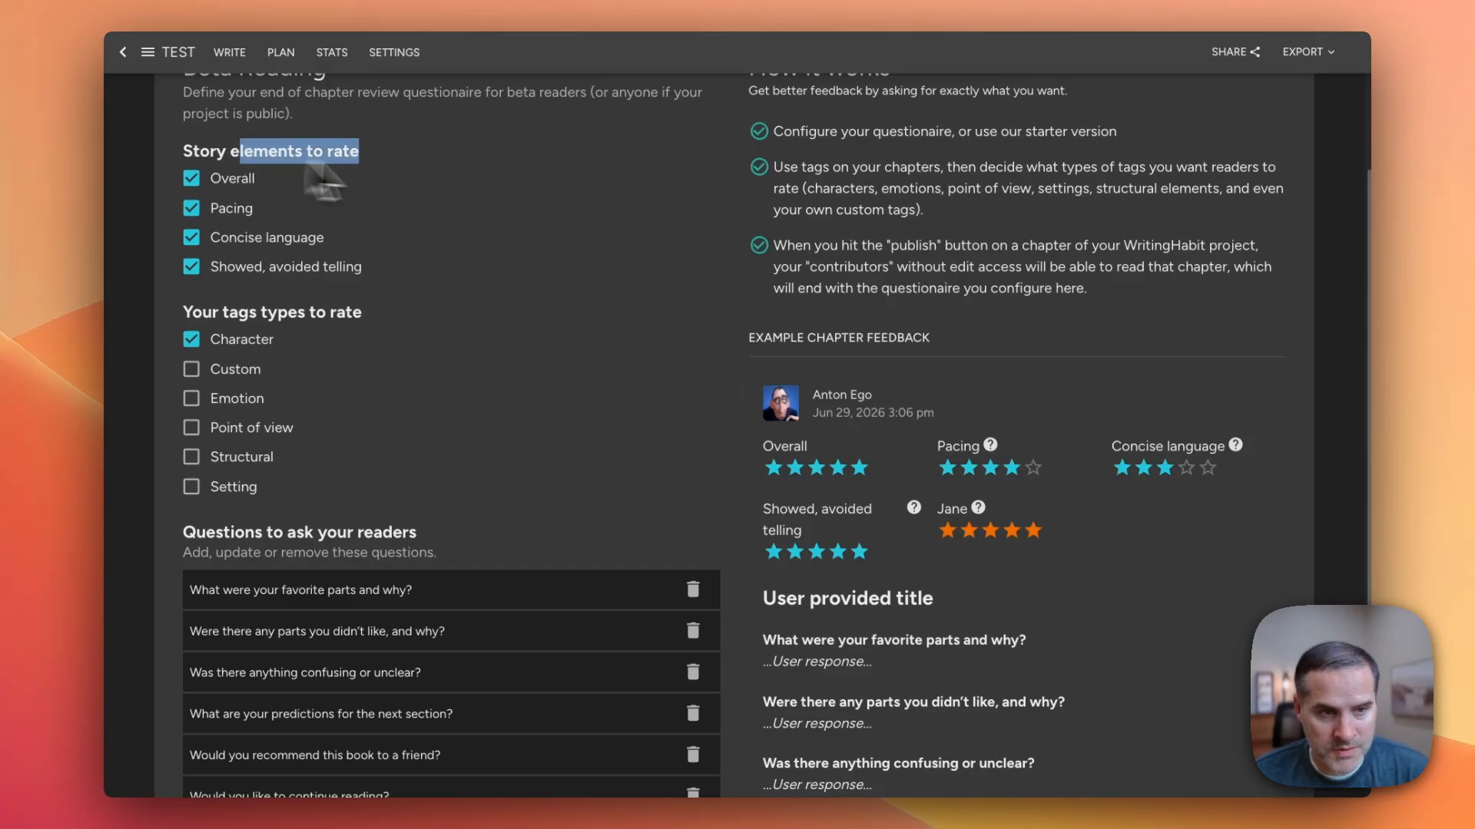
click(986, 349)
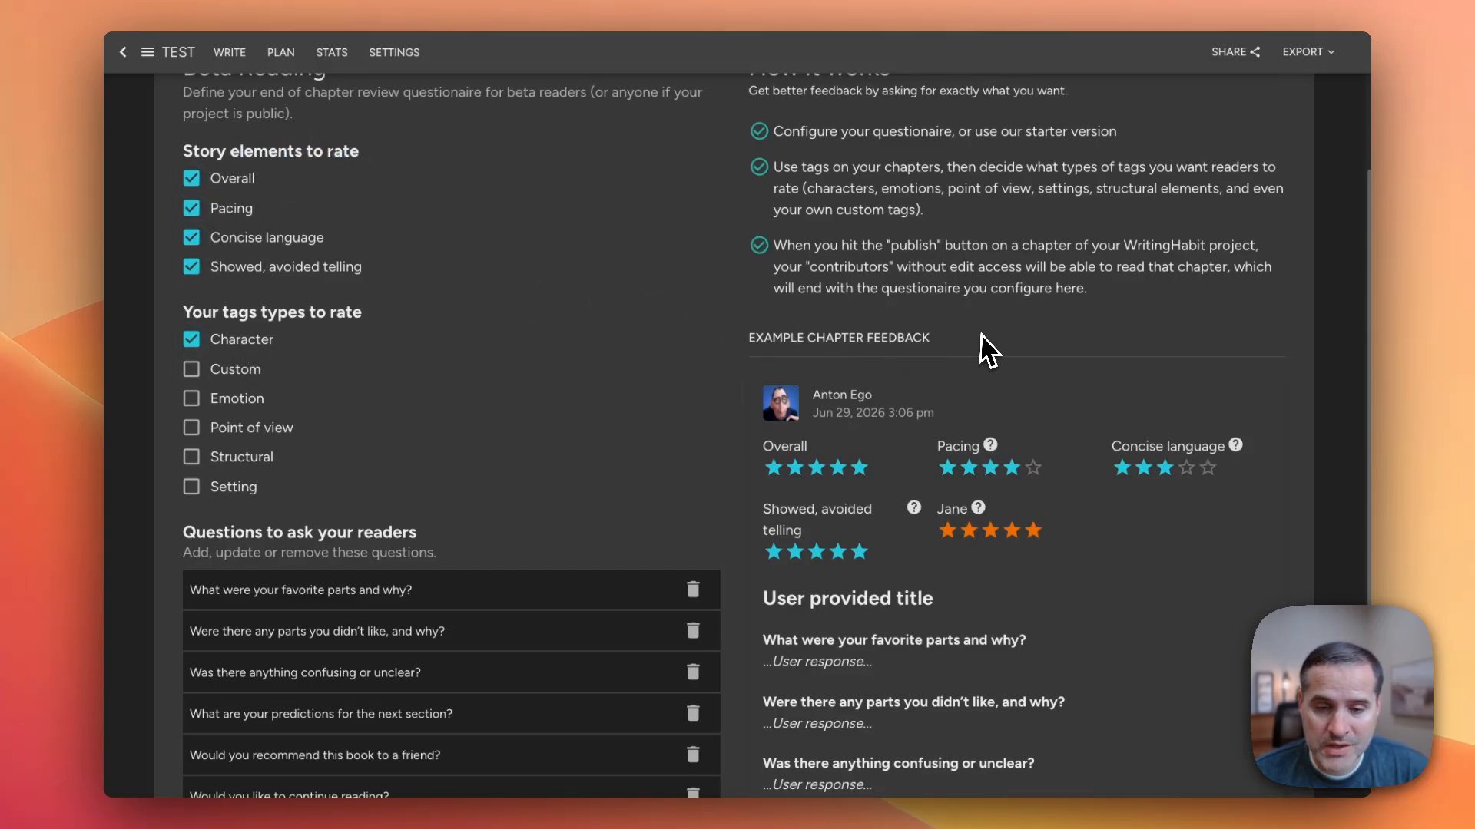
Examine the example star ratings for the story elements and the tagged character in the example chapter feedback
drag(765, 448, 1155, 534)
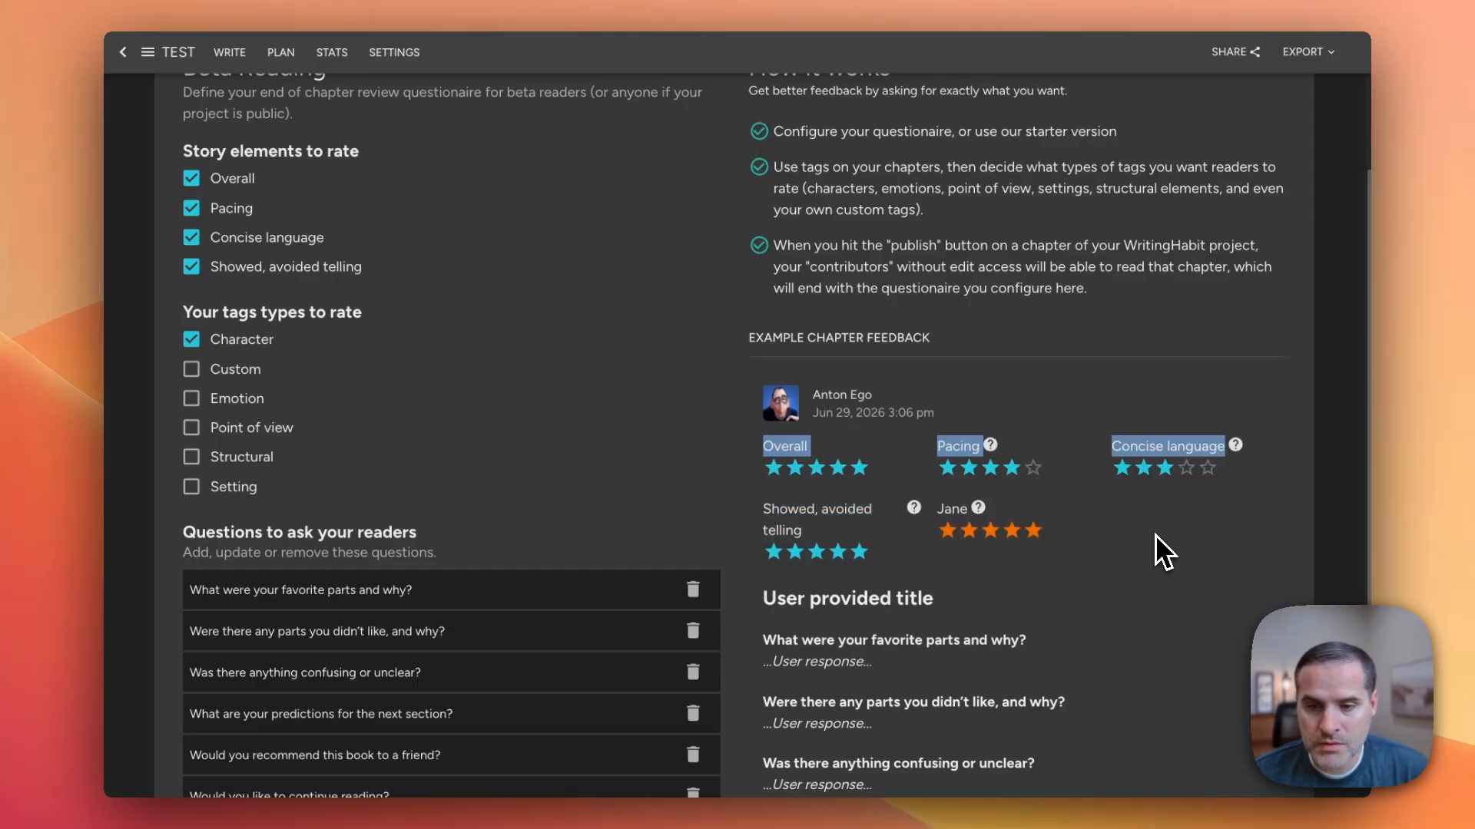
click(1155, 535)
scroll(1039, 444, down, 3)
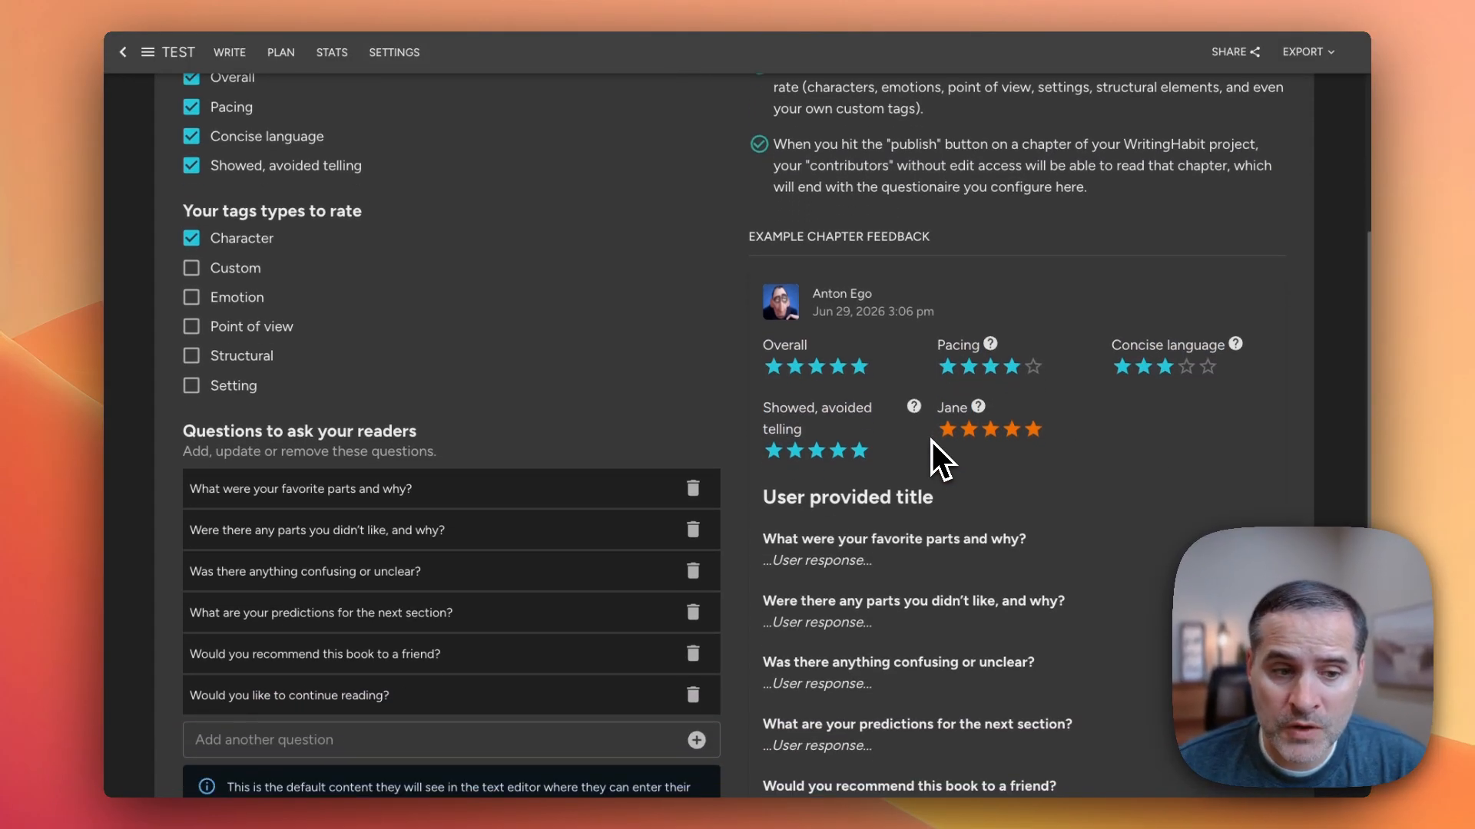
scroll(932, 441, down, 5)
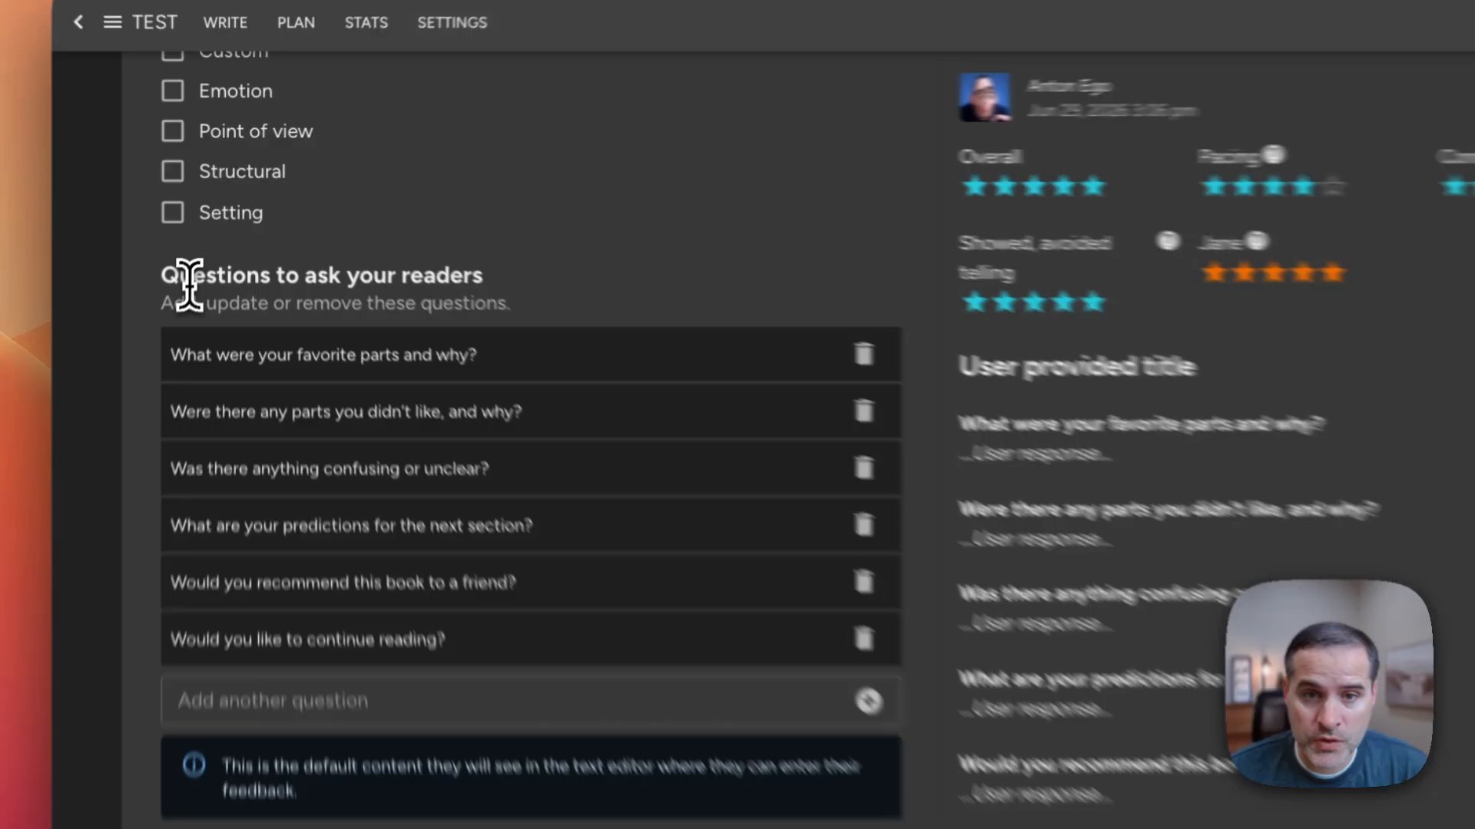
Review the list of questions to ask readers and how their titles and answers are laid out in the example feedback
drag(203, 238, 445, 297)
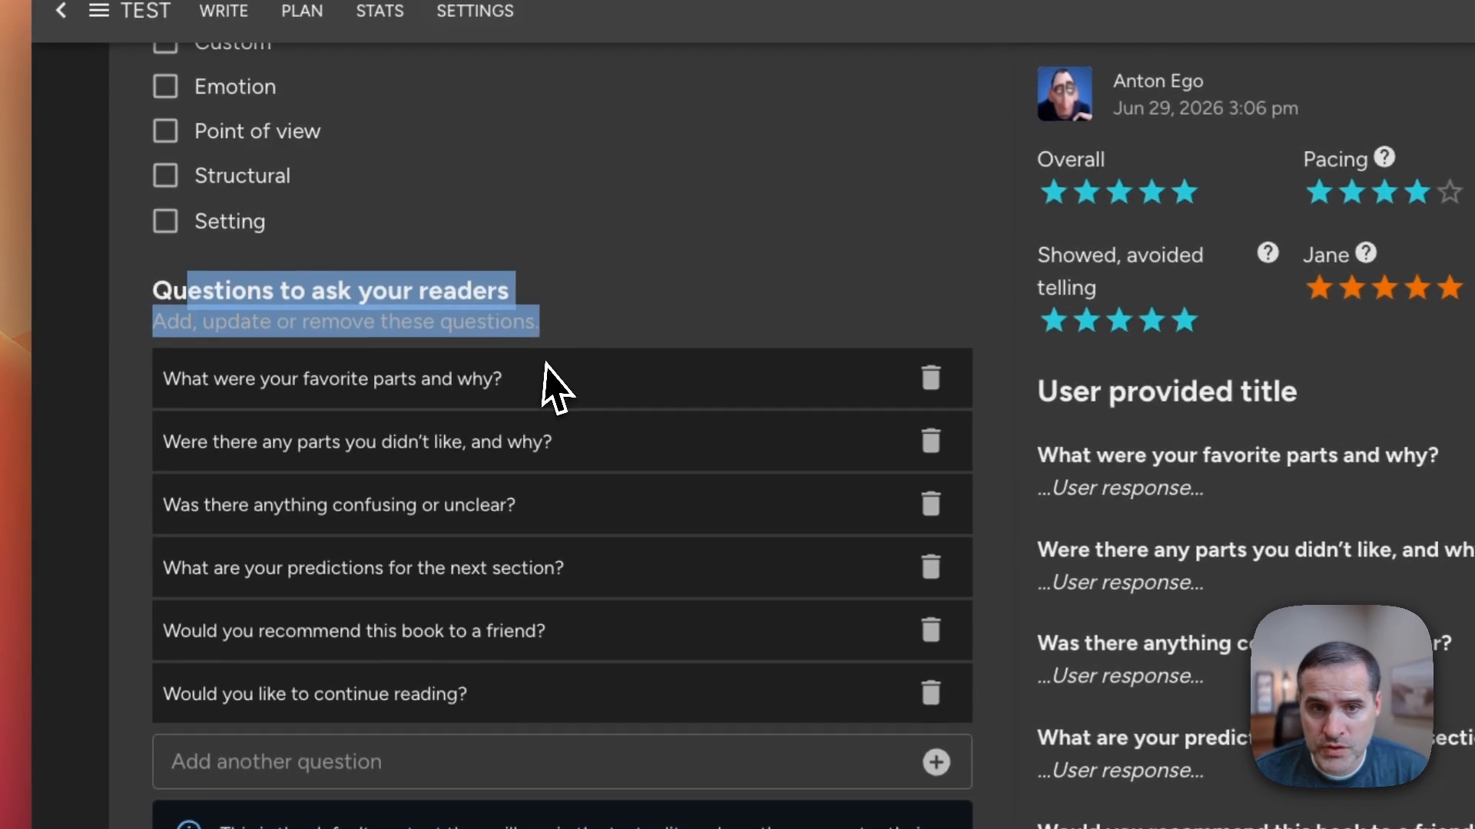
drag(384, 378, 536, 381)
click(541, 381)
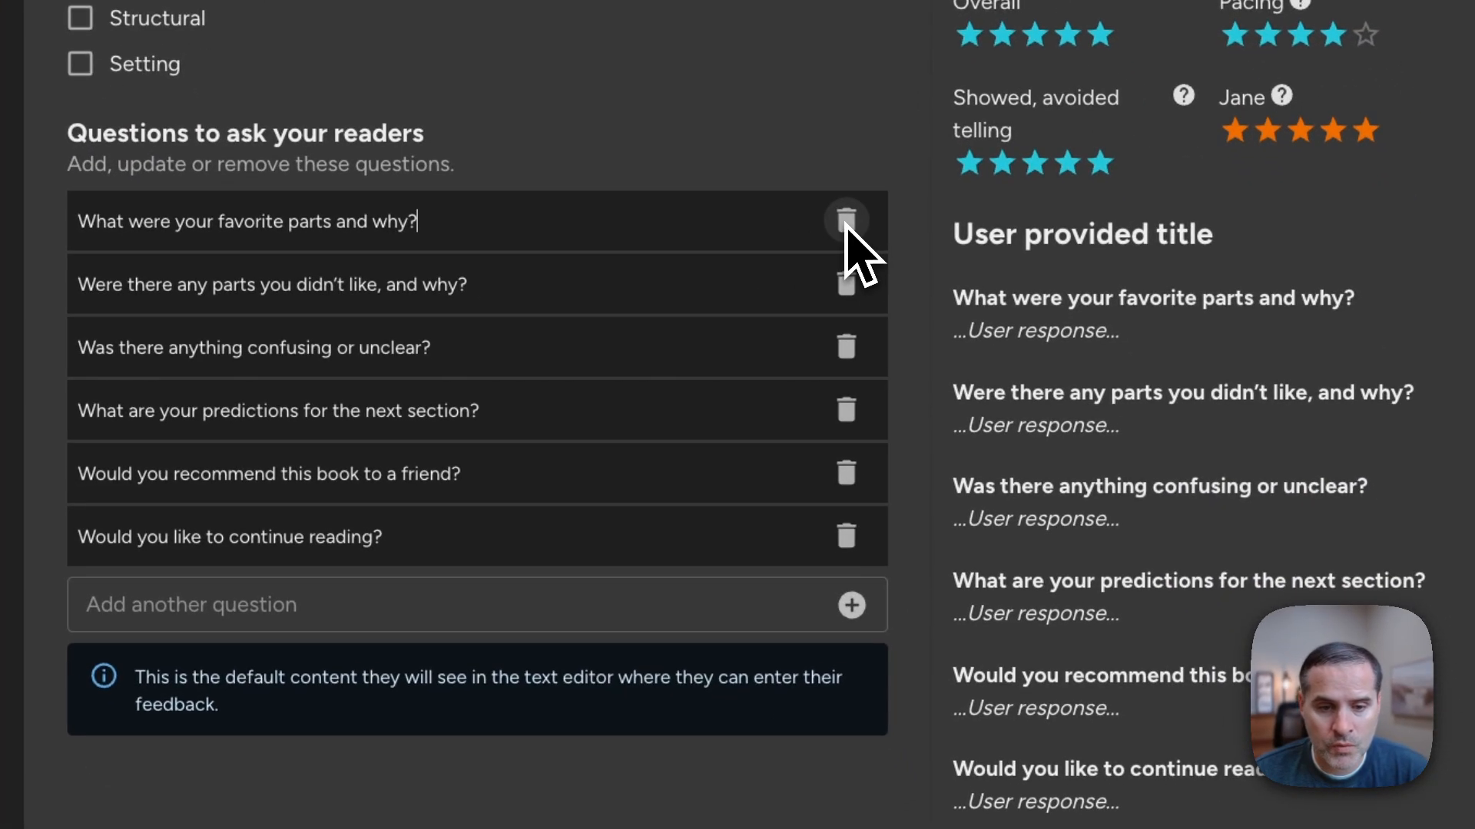
click(355, 764)
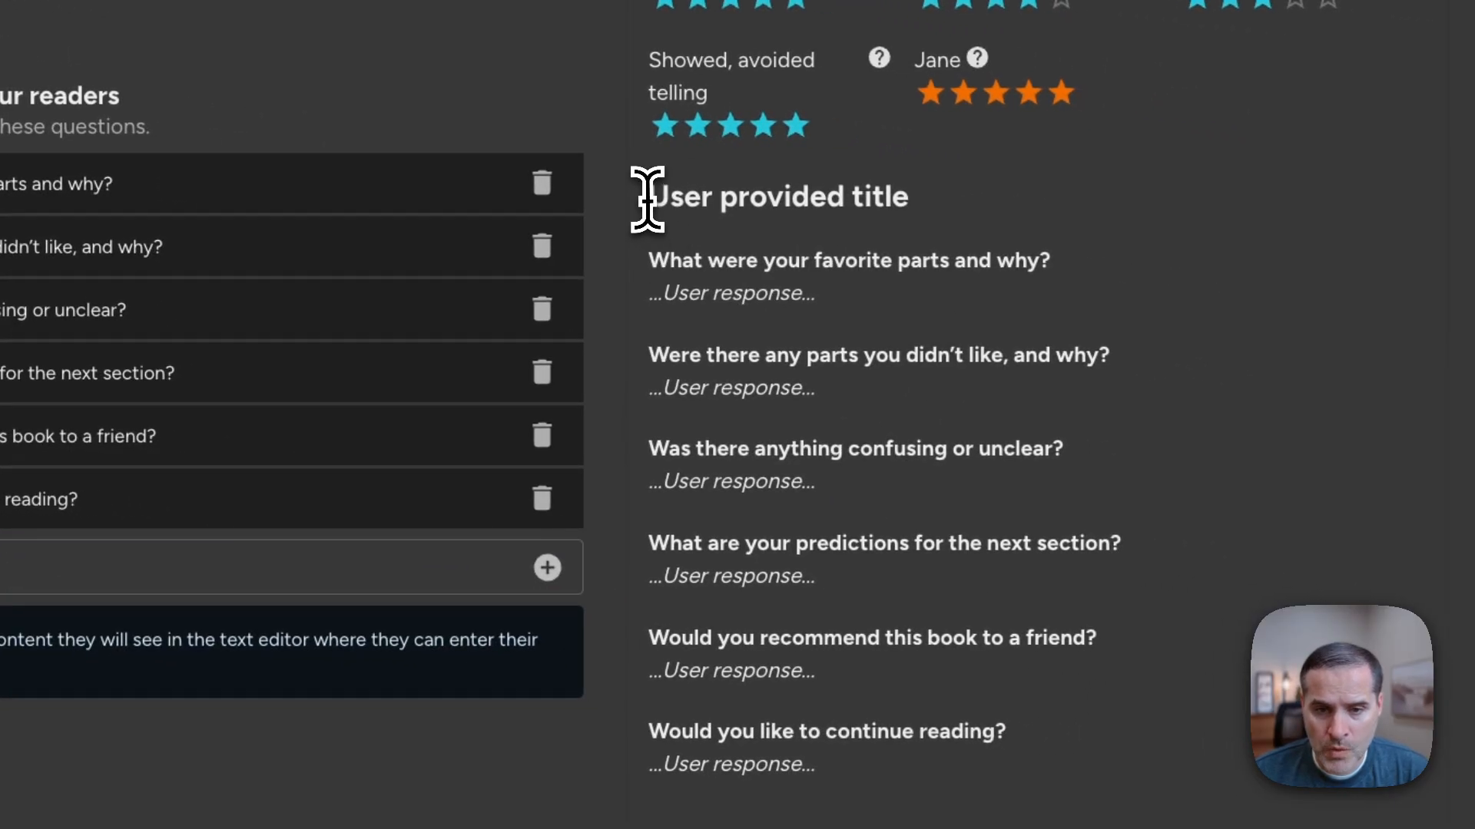
drag(952, 234, 1194, 343)
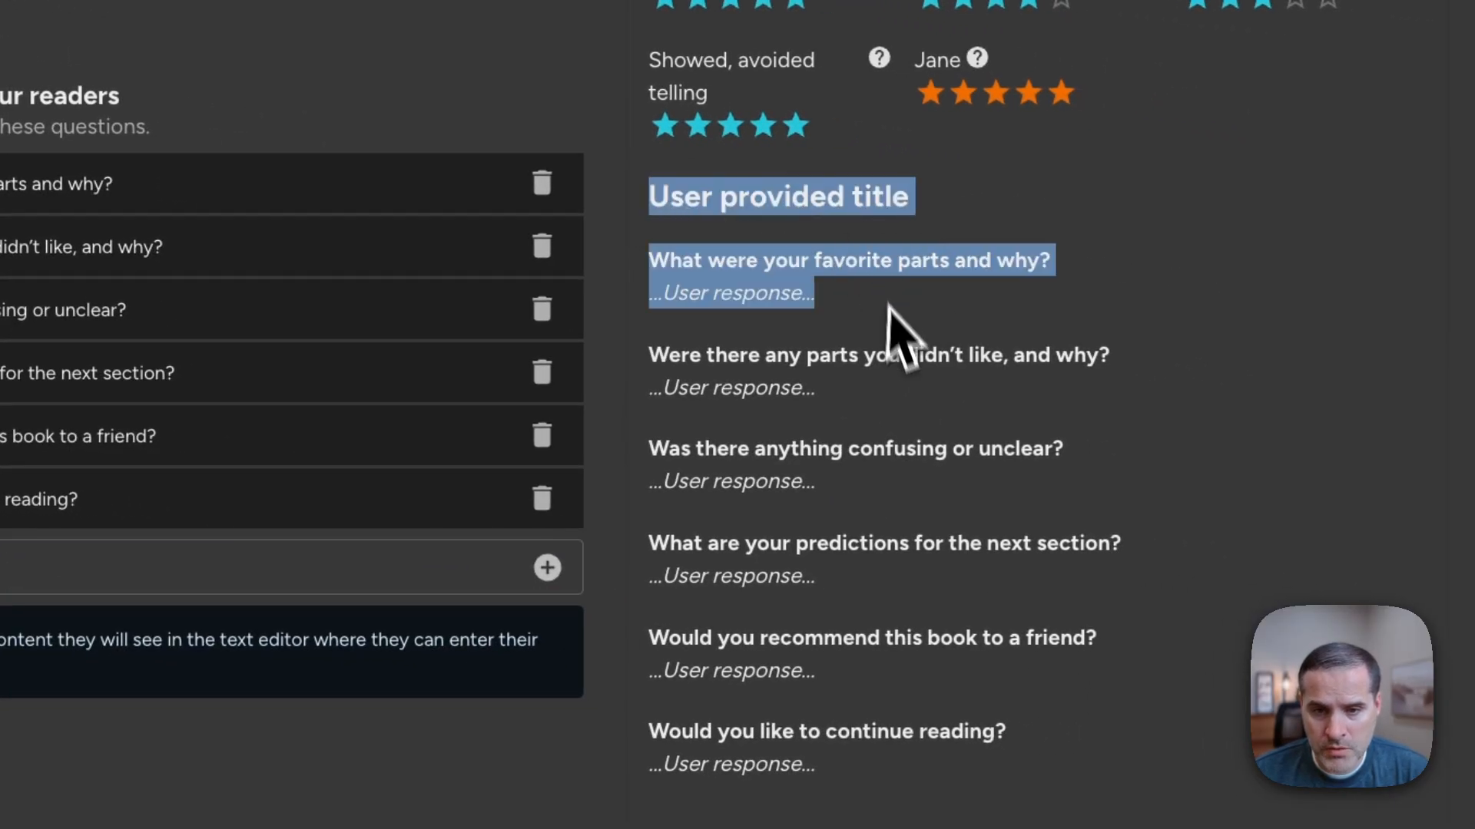
drag(888, 307, 897, 814)
click(902, 707)
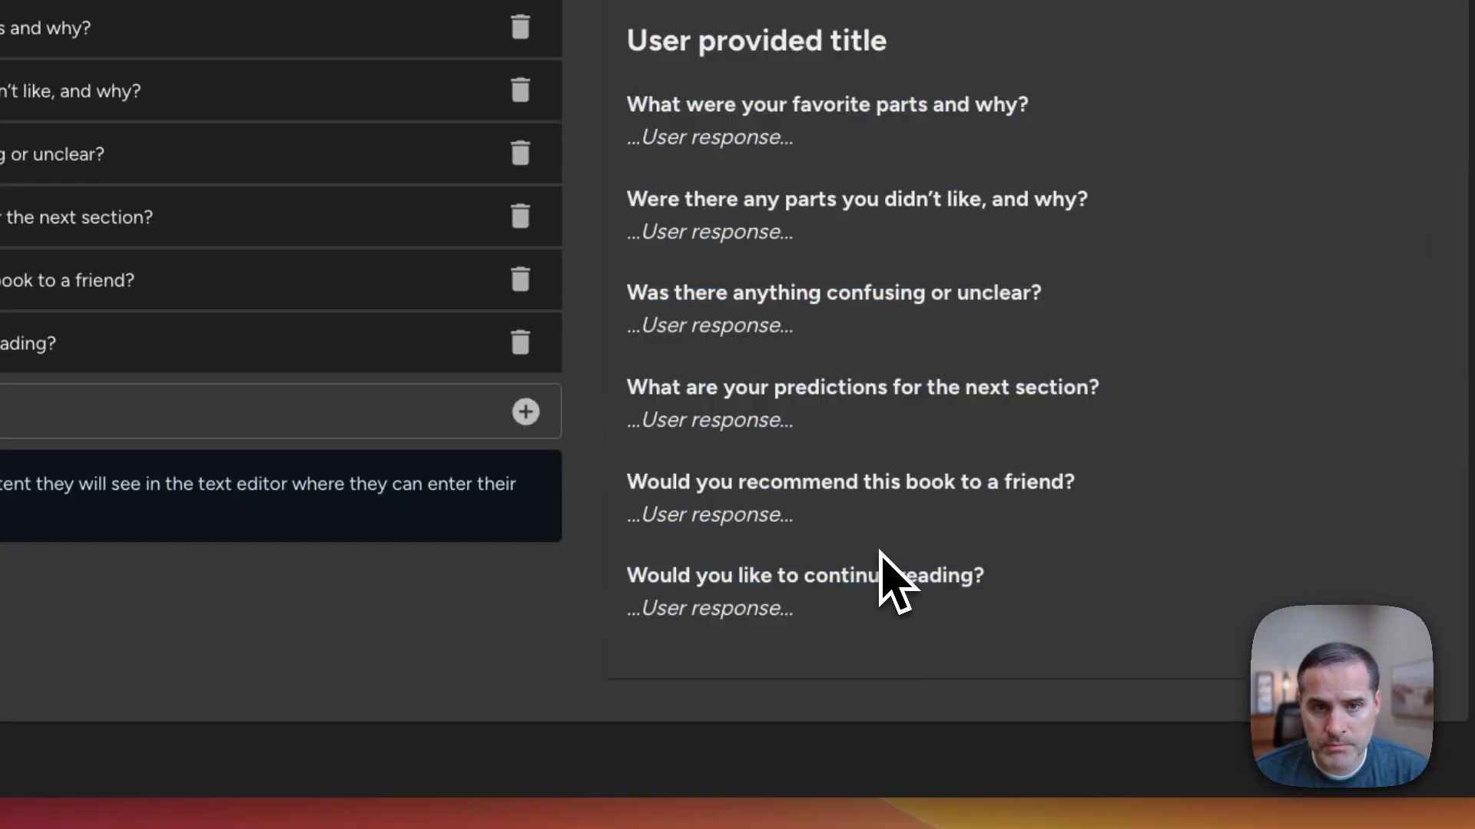
Open the Share settings and examine the general access levels, the contributor invitation field, and the reading and commenting permissions
scroll(891, 584, up, 8)
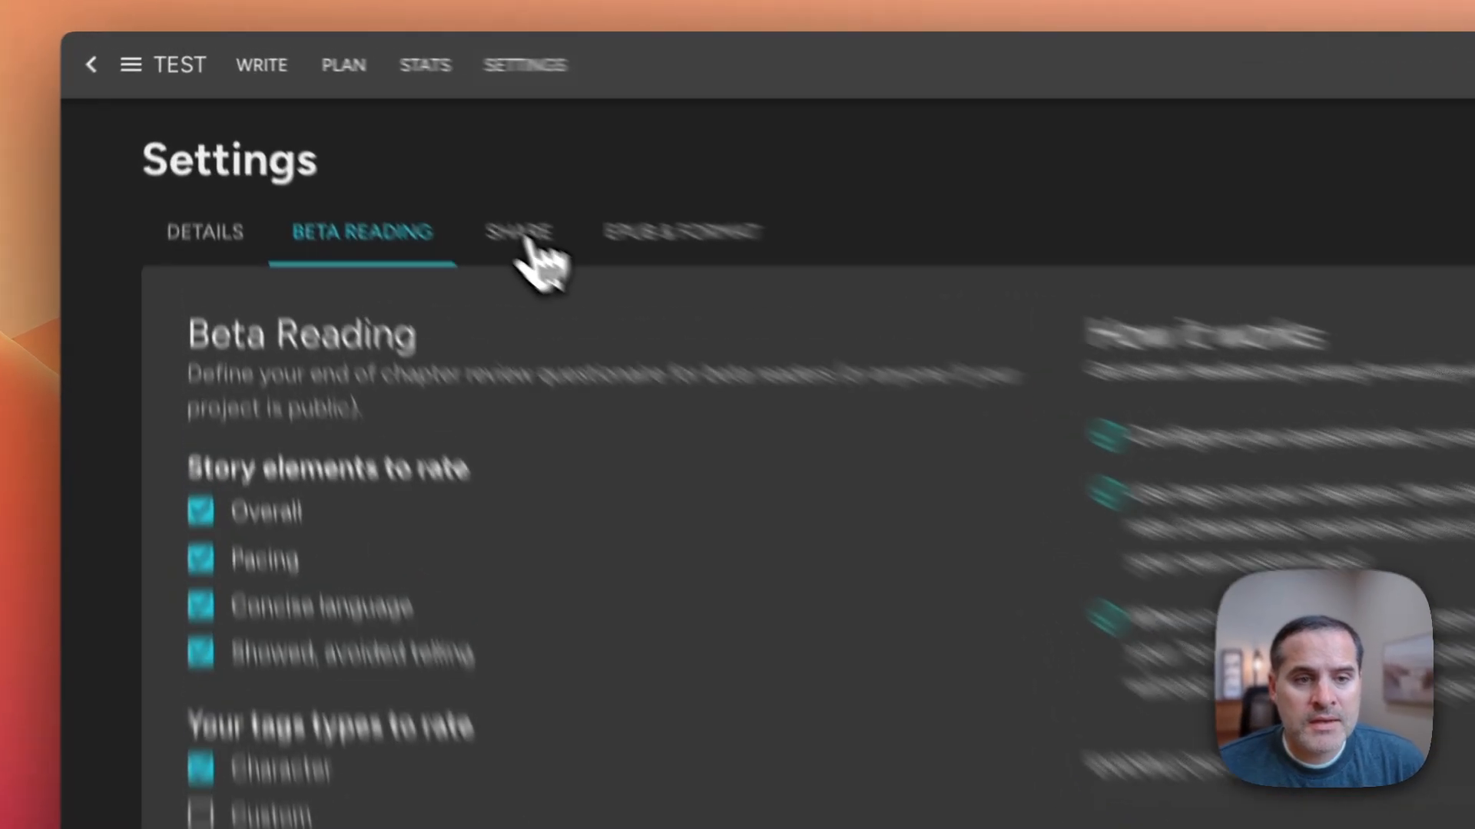
click(390, 157)
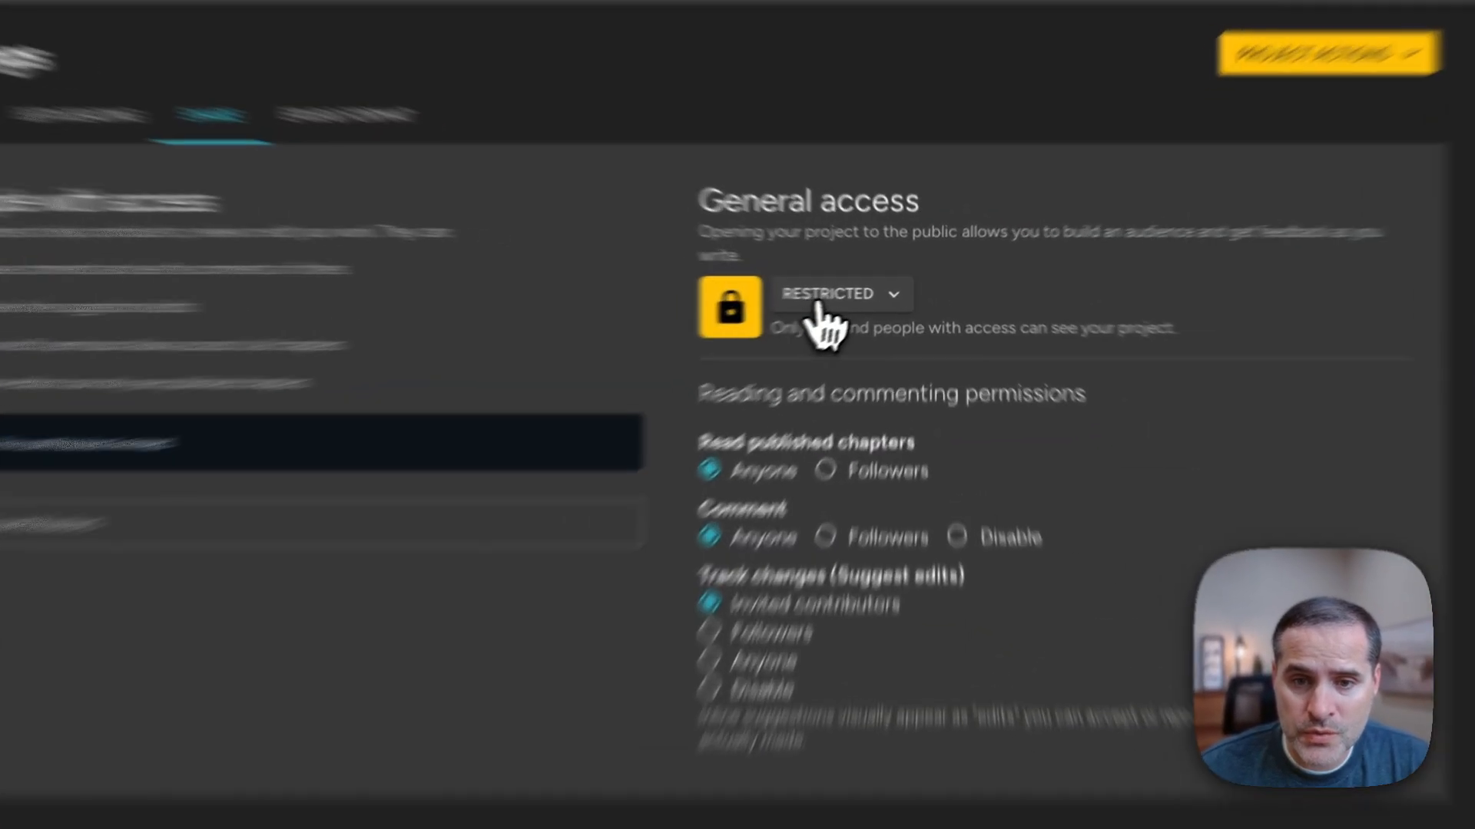
click(879, 292)
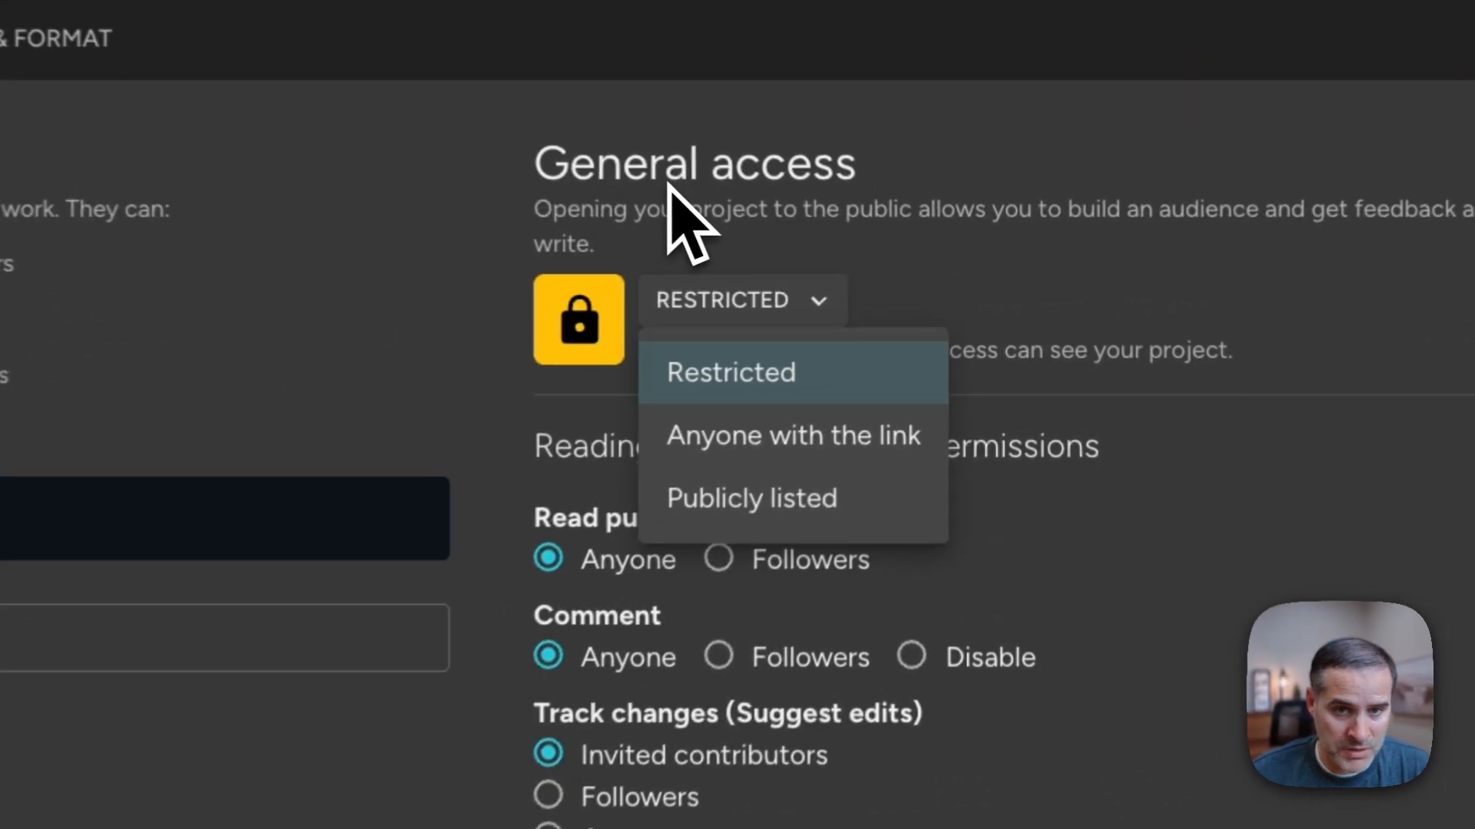
click(828, 234)
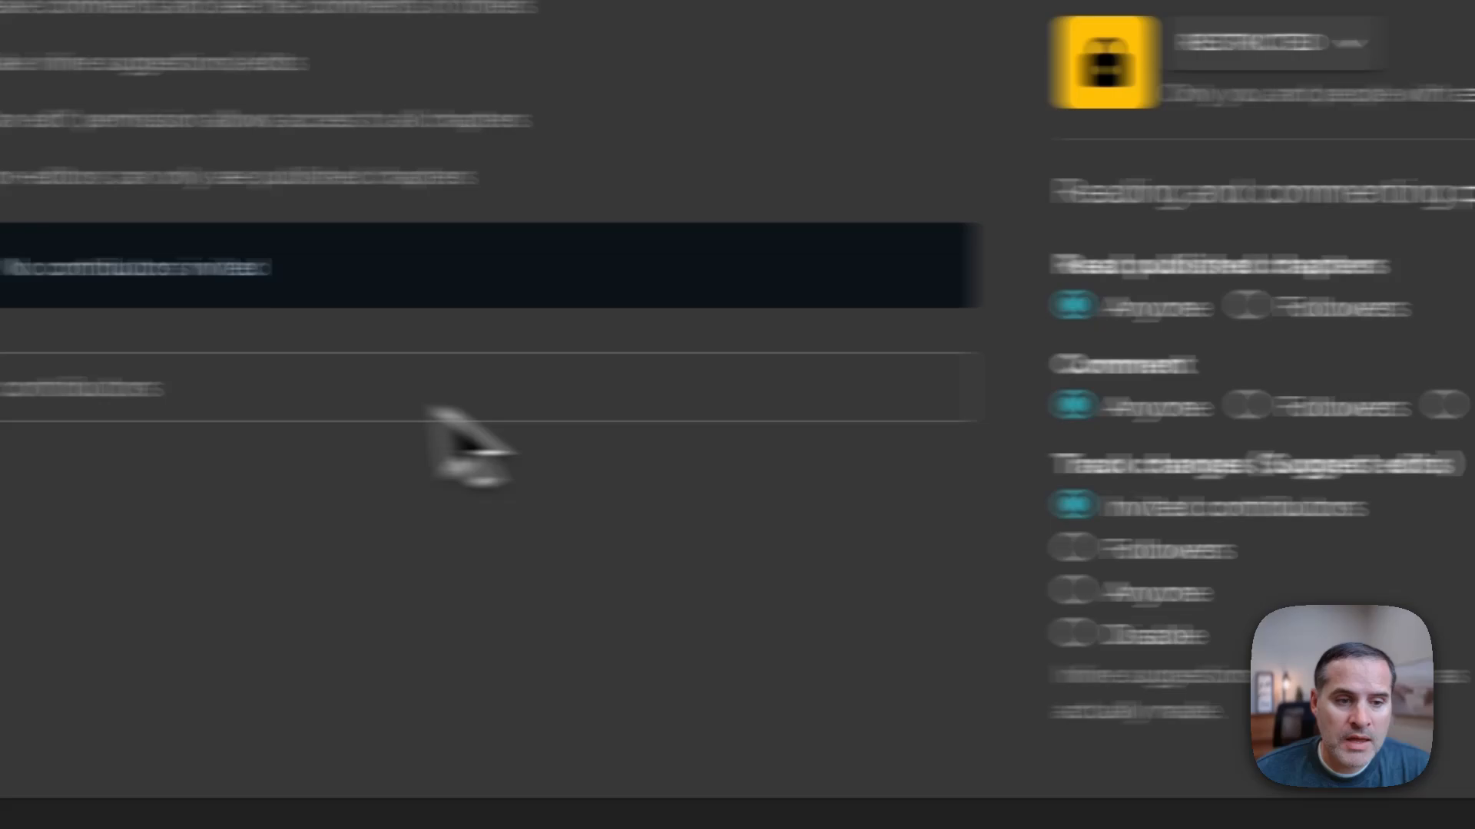
click(445, 401)
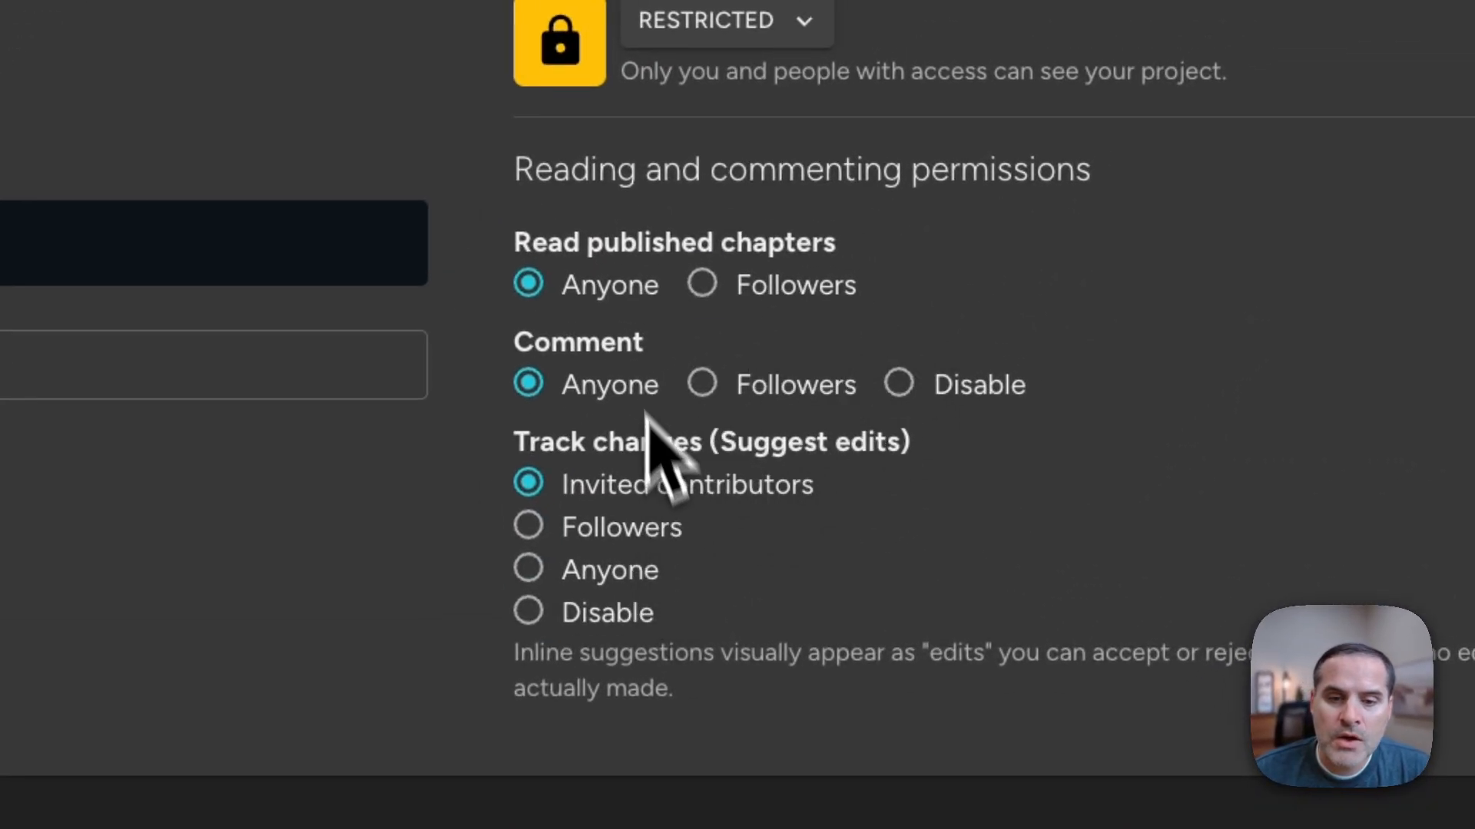
drag(514, 242, 931, 282)
click(935, 213)
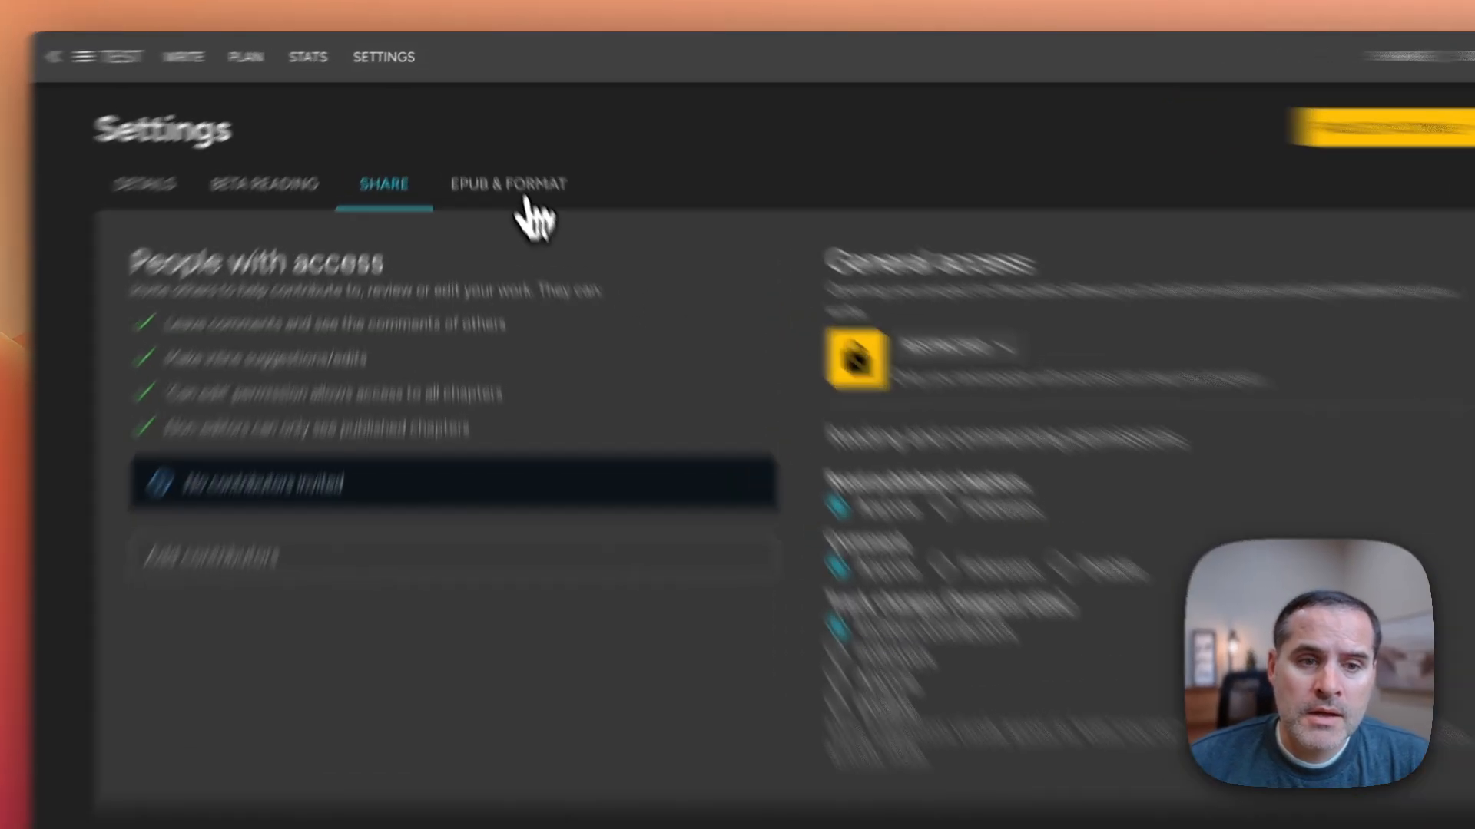
Leave the TEST project's settings and open the EPUB & Format settings of the Genesis project
click(503, 160)
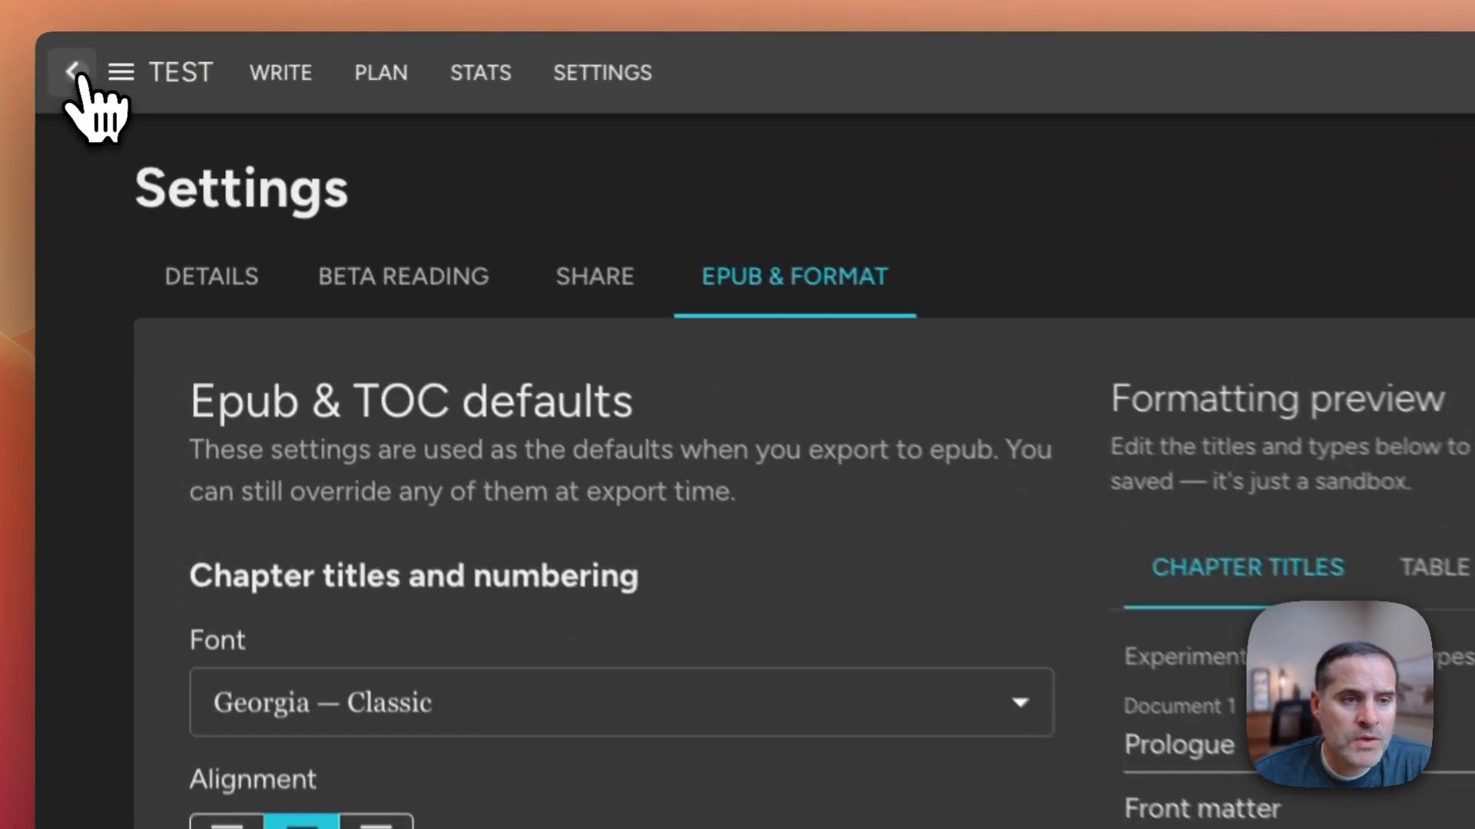
click(122, 52)
click(340, 679)
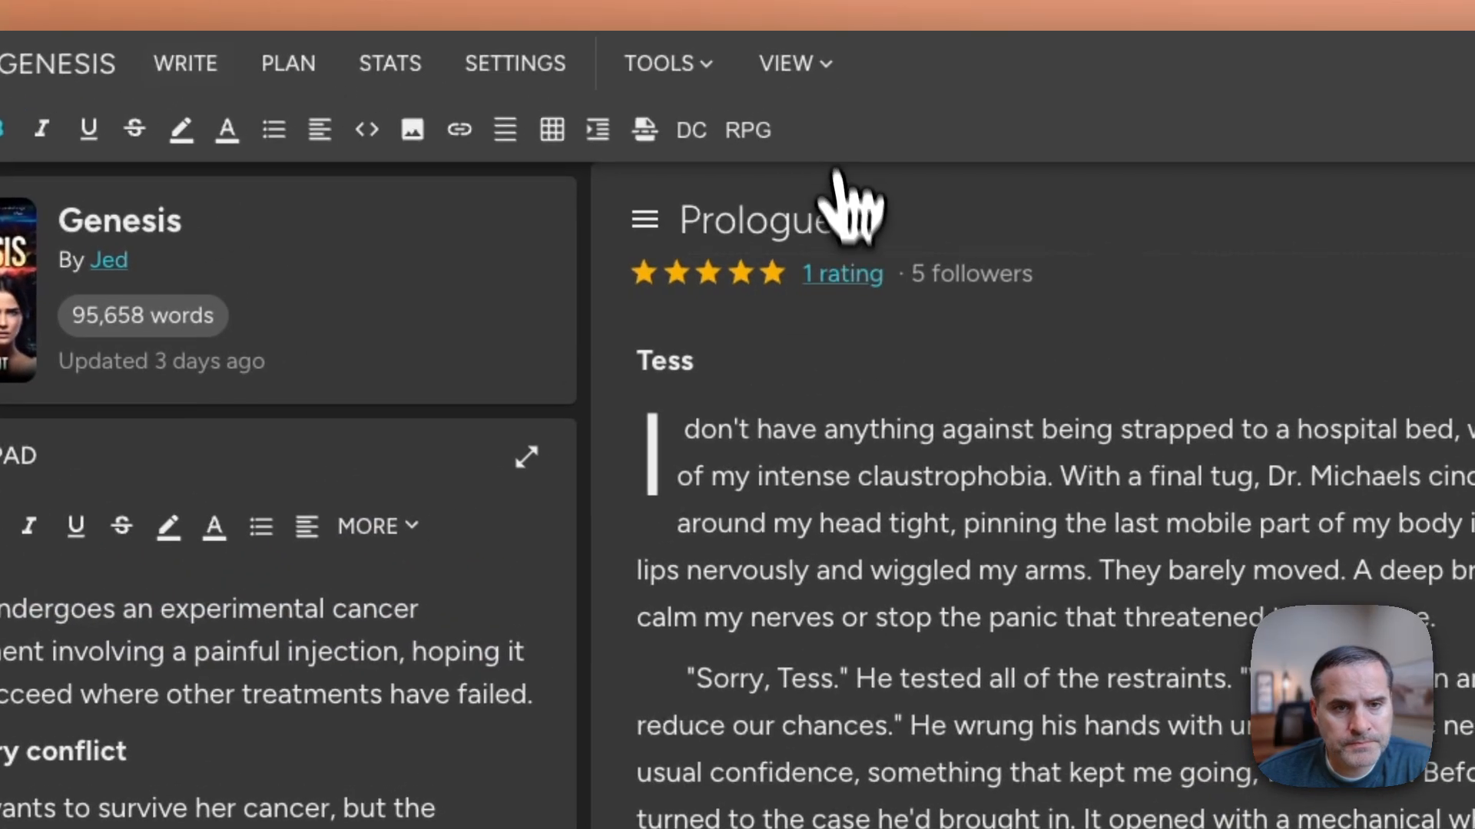
click(510, 68)
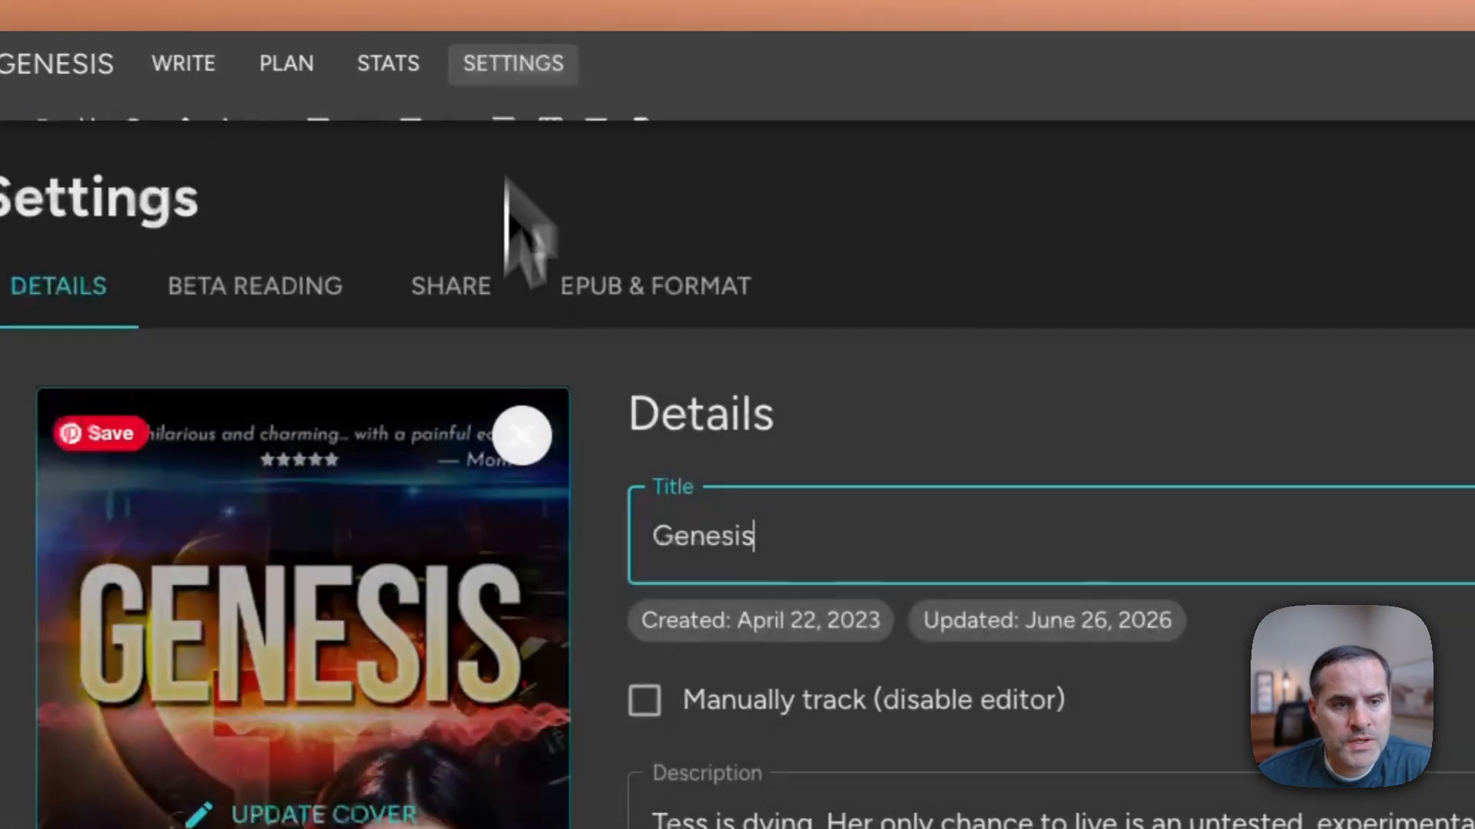
click(527, 224)
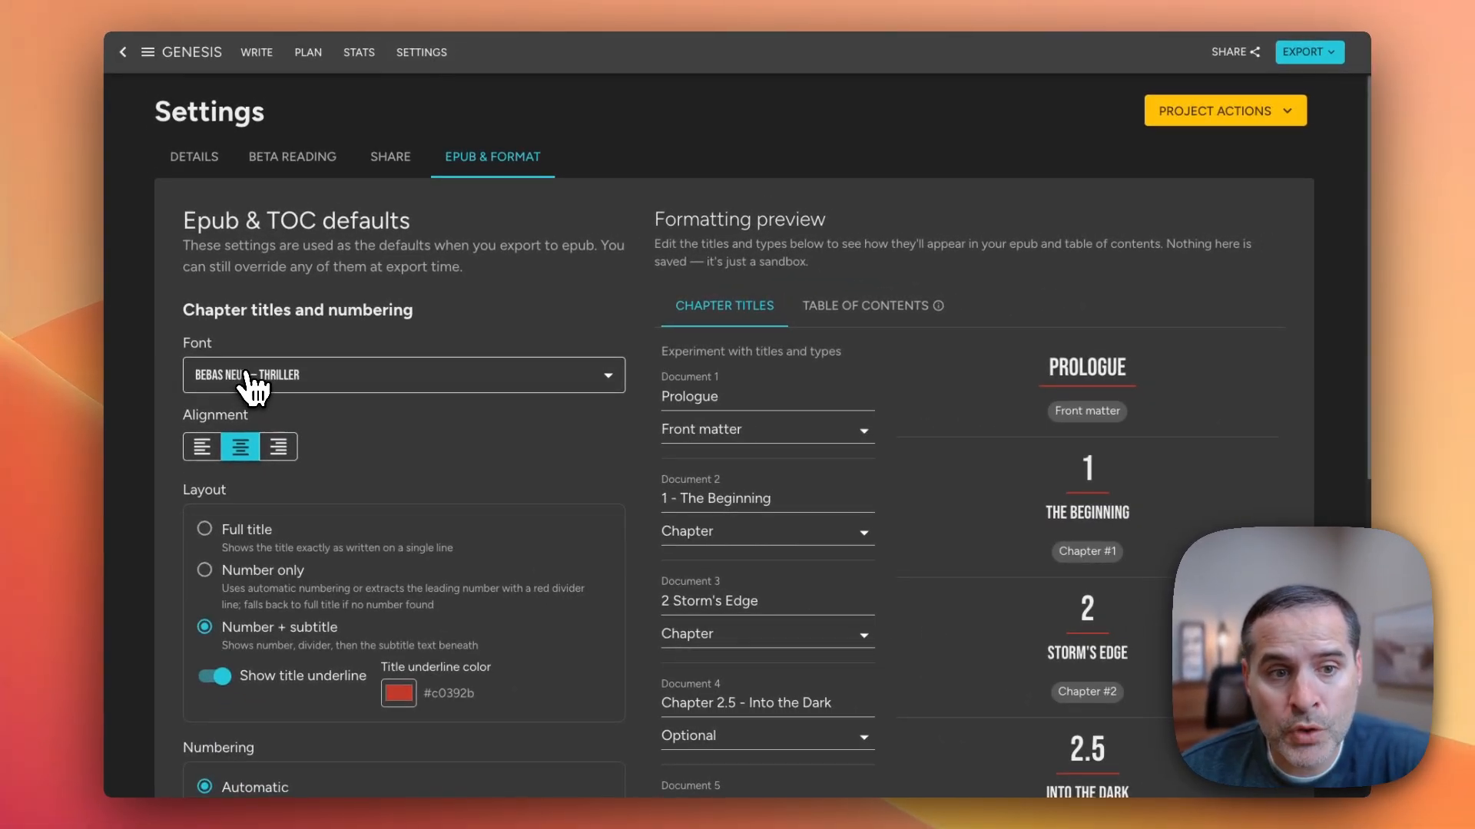
Examine how the chapter number and subtitle of "The Beginning" are styled in the chapter titles preview
scroll(492, 476, down, 2)
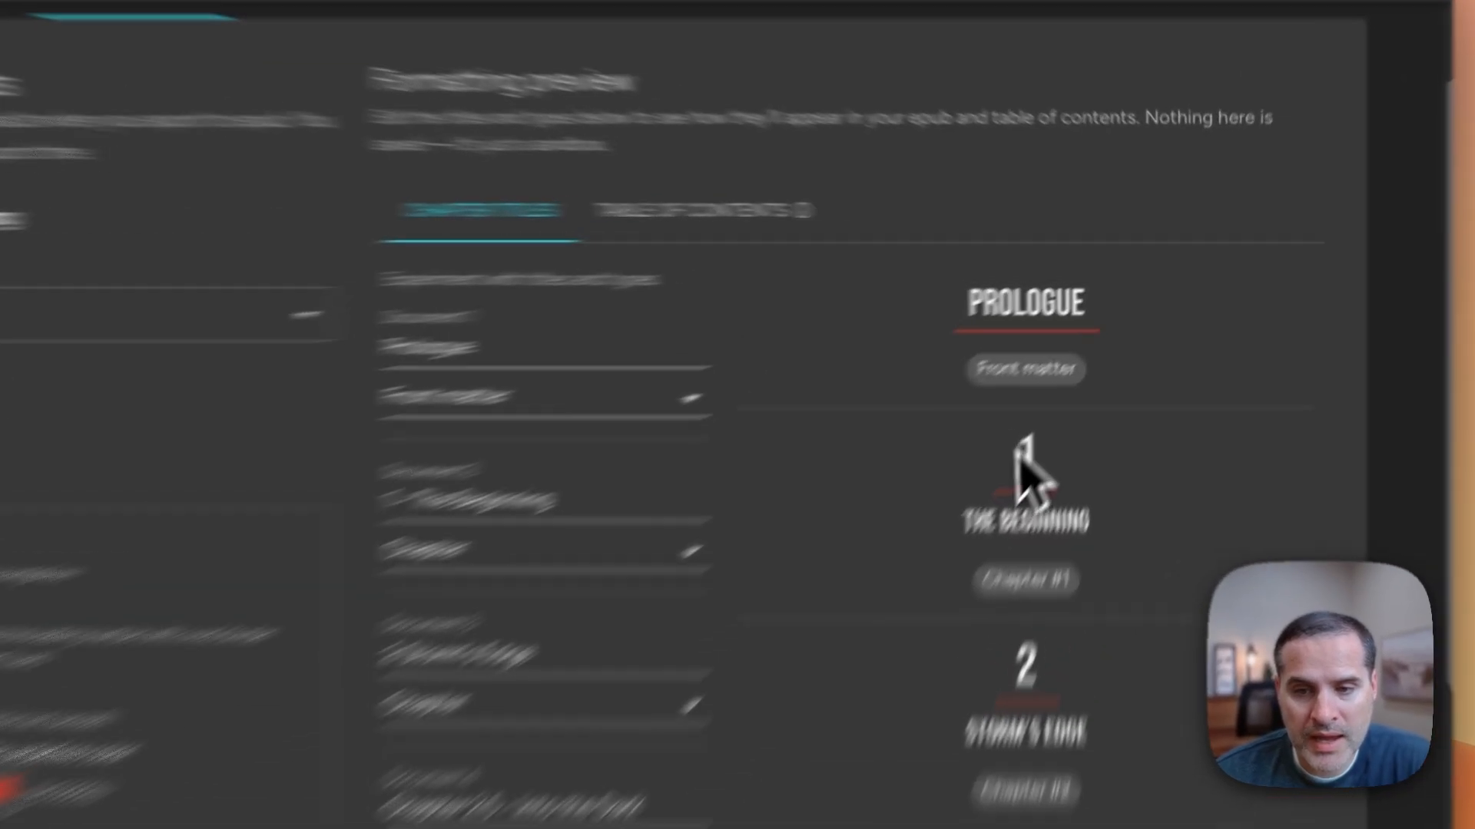
double_click(1089, 376)
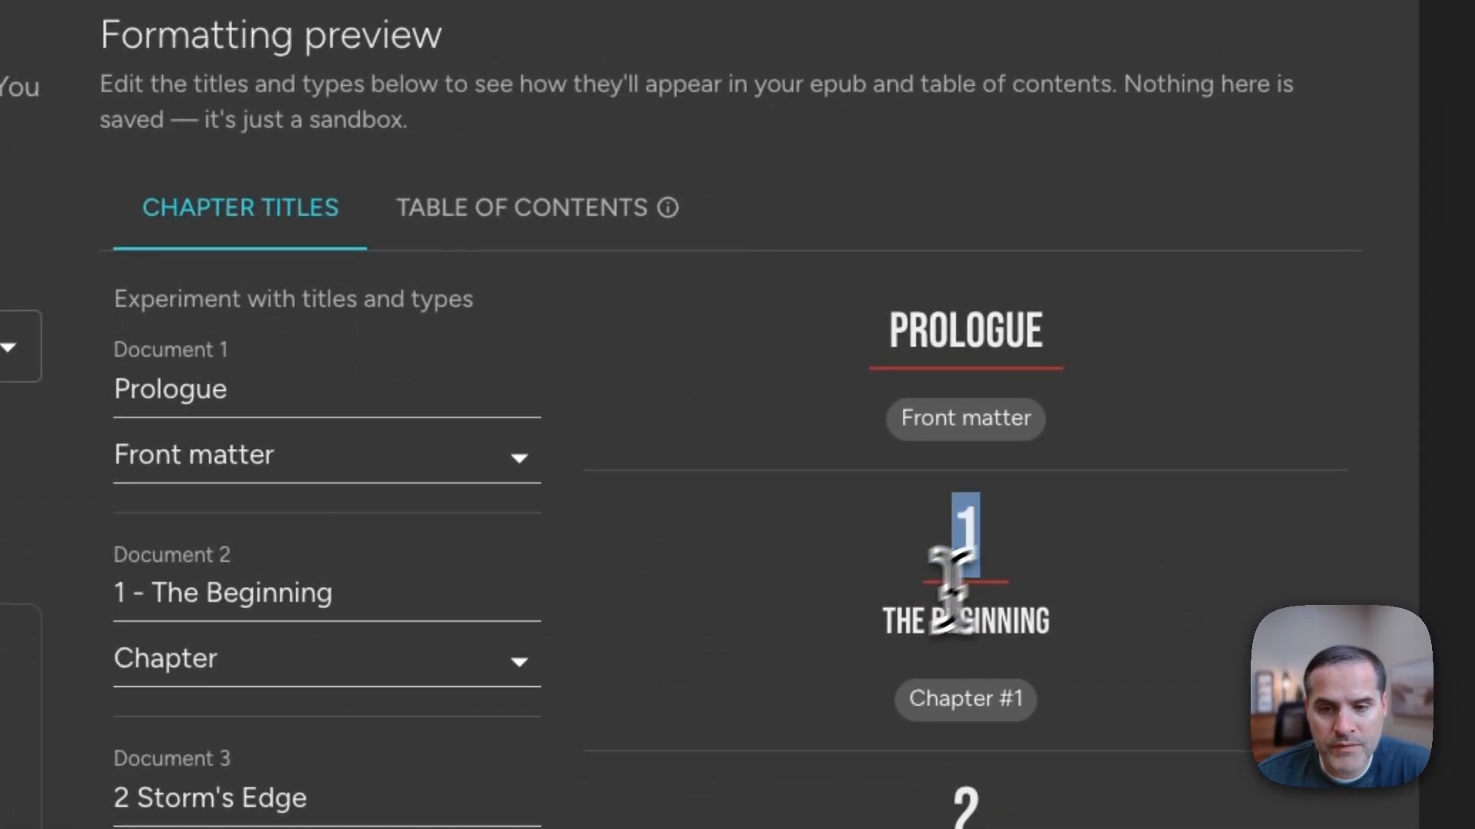
drag(883, 623, 1112, 628)
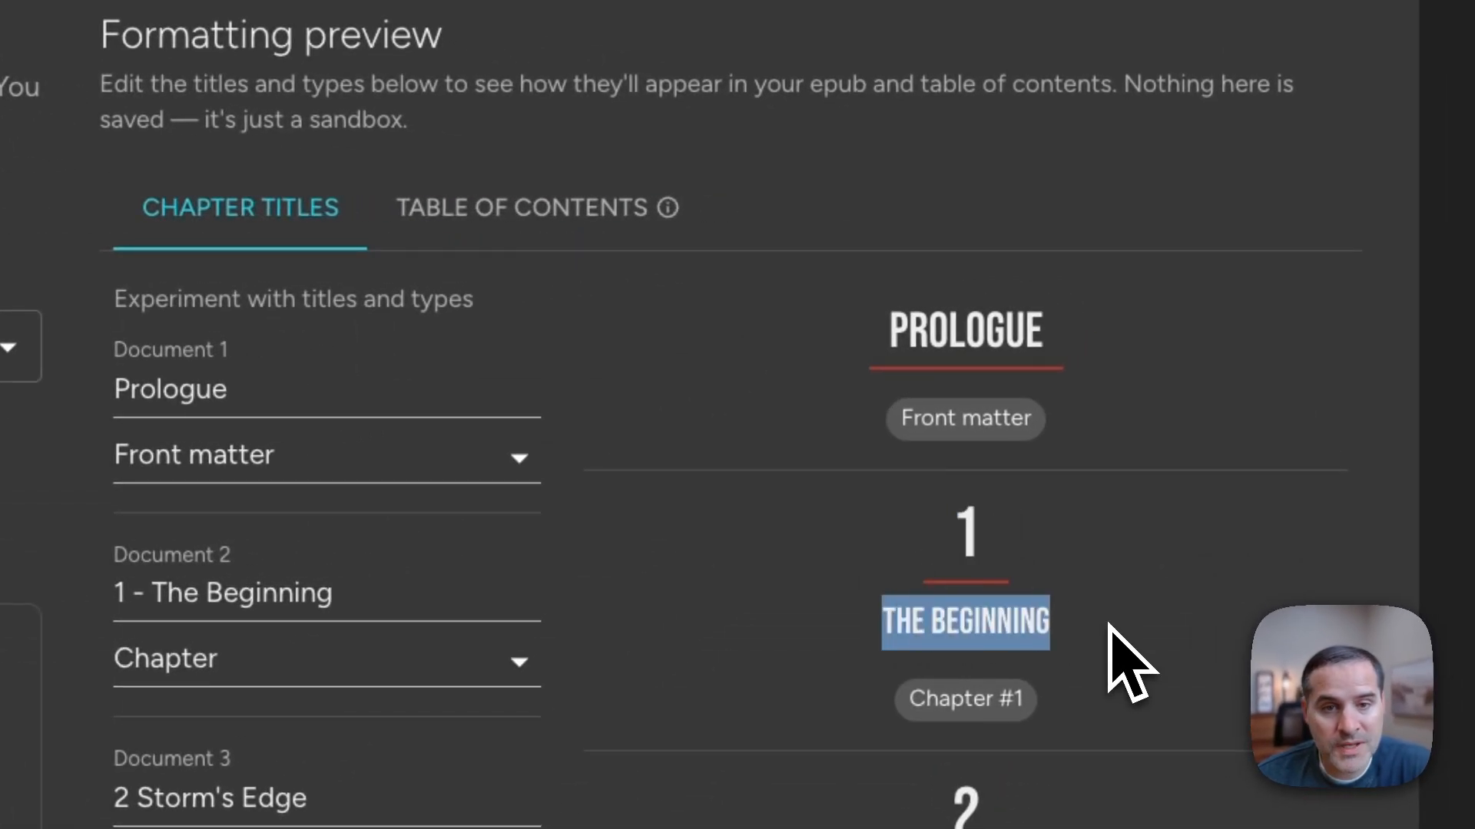
click(1097, 568)
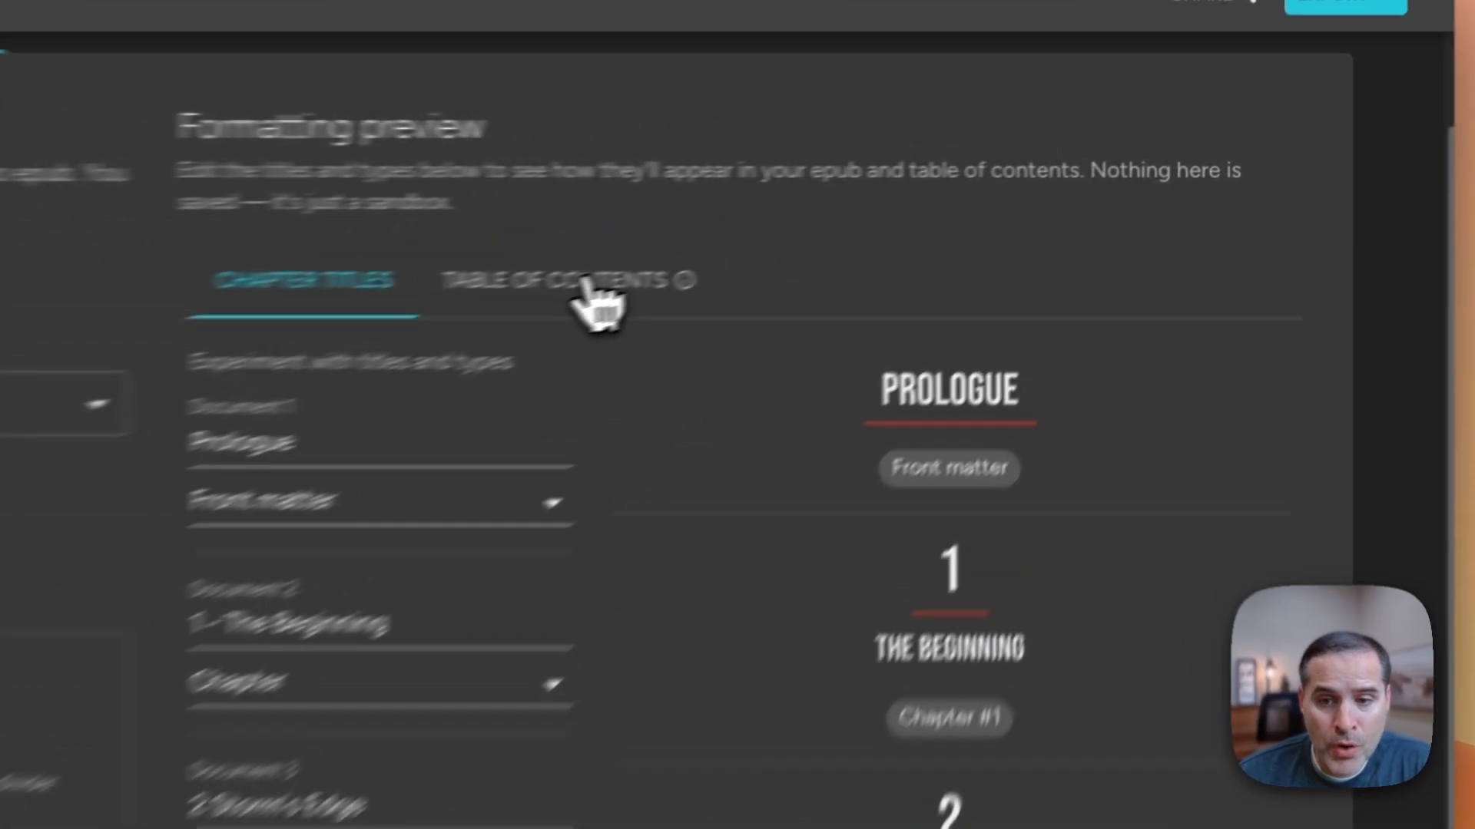
Show the table of contents preview and examine how front matter, numbered chapters and the optional chapter are listed
click(883, 218)
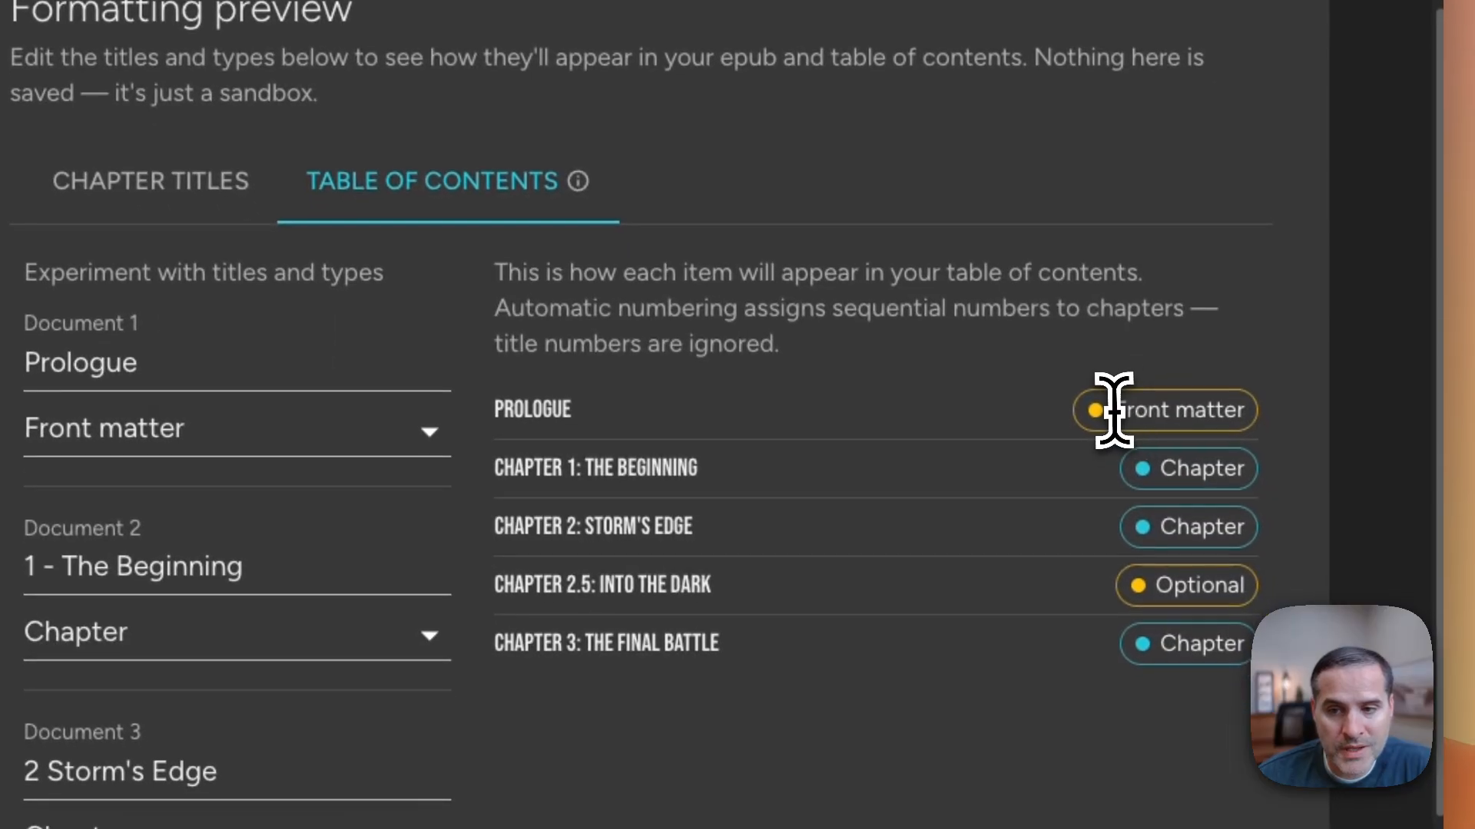
triple_click(1135, 409)
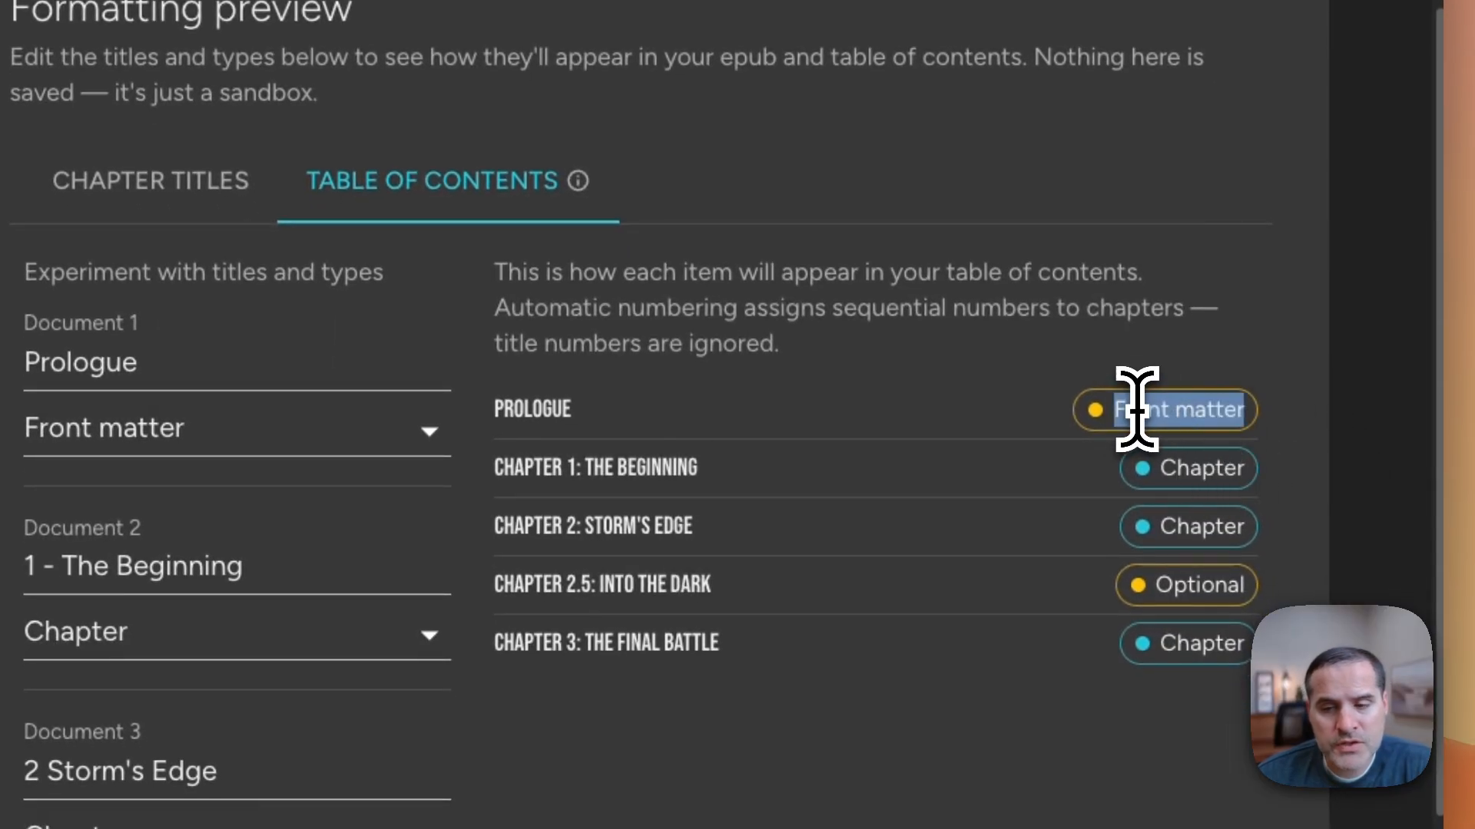
drag(532, 409, 726, 418)
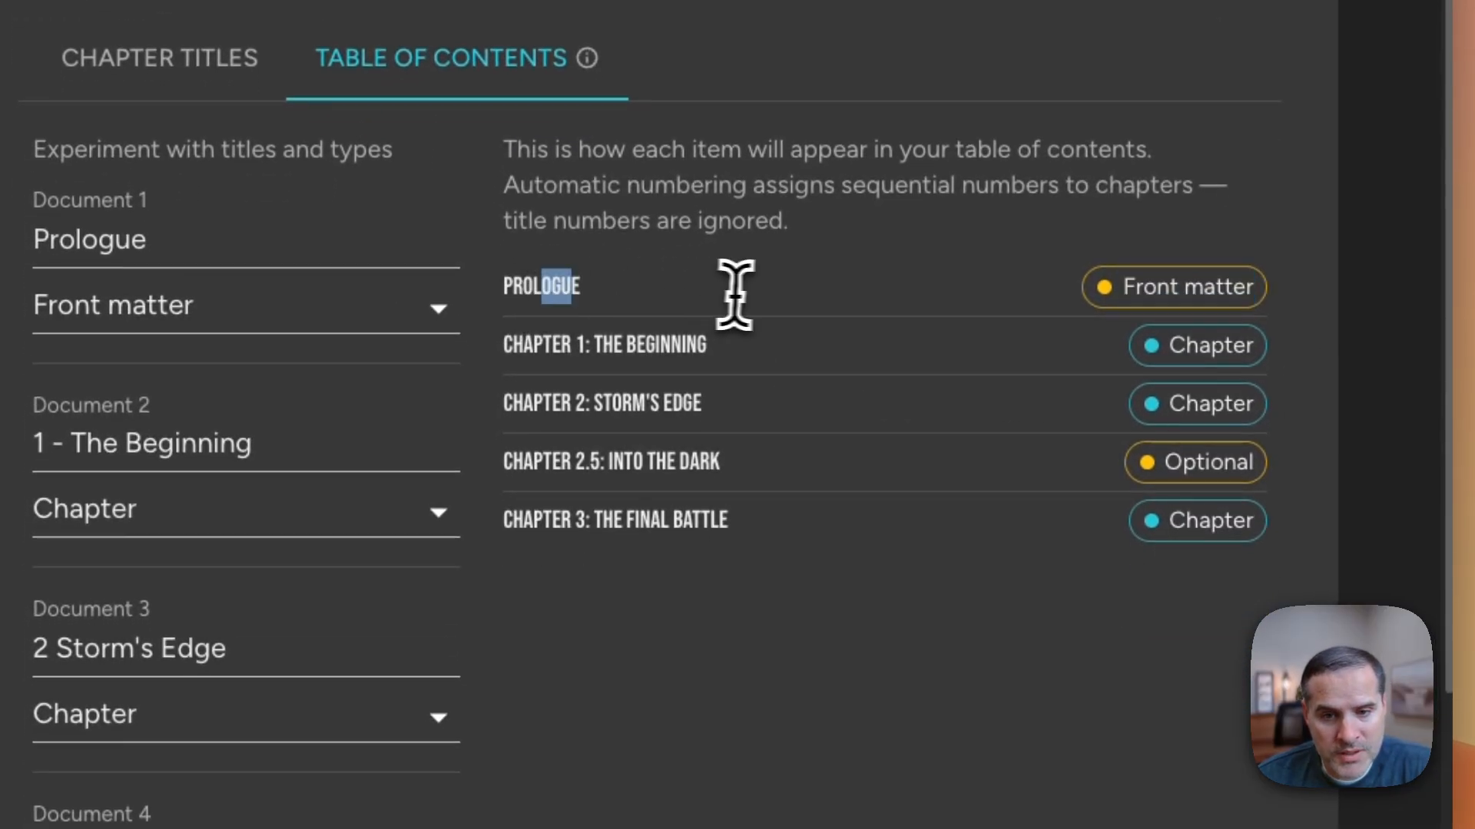
drag(500, 342, 725, 566)
click(764, 565)
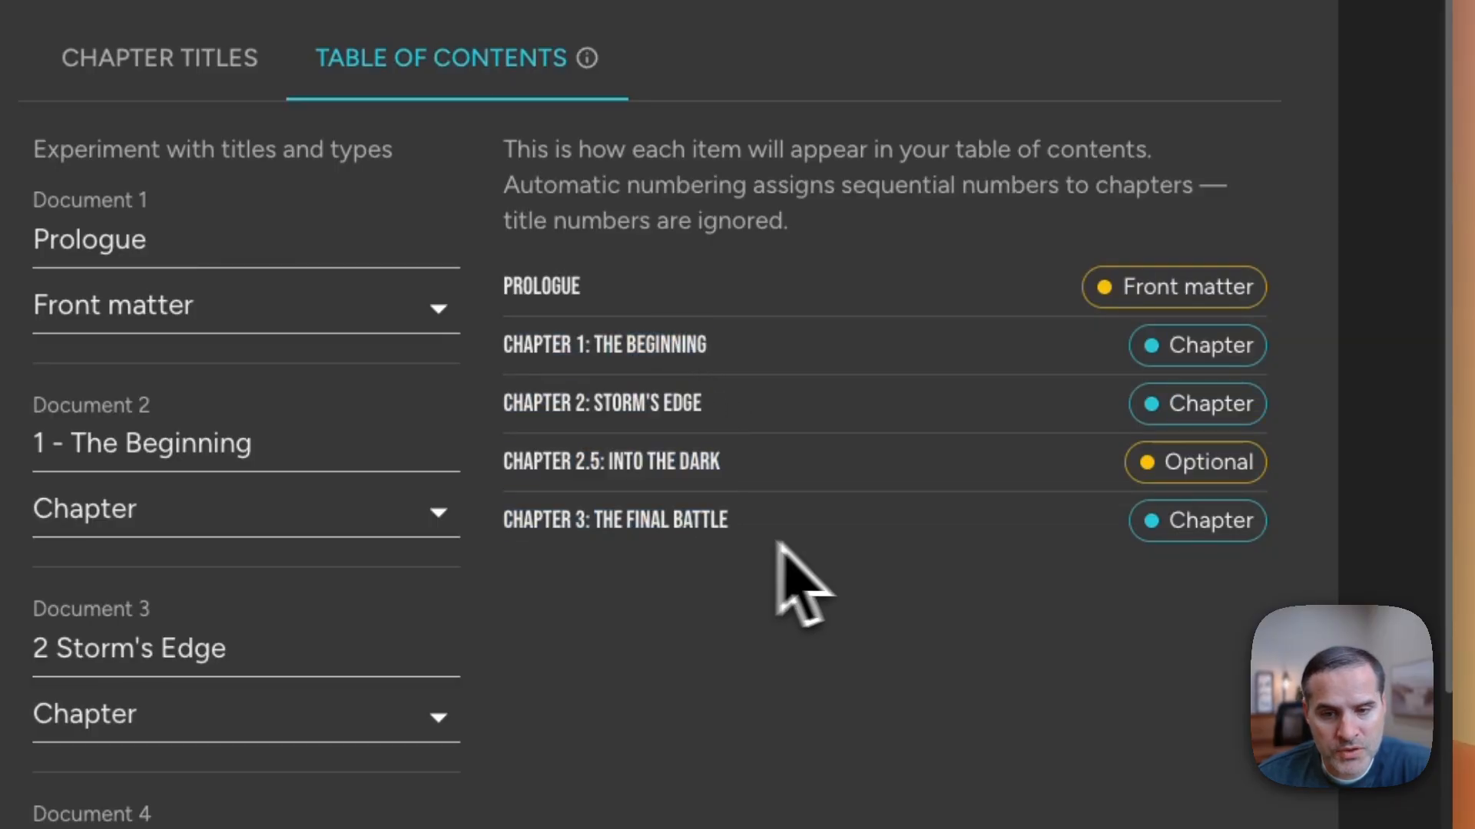
drag(534, 461, 697, 455)
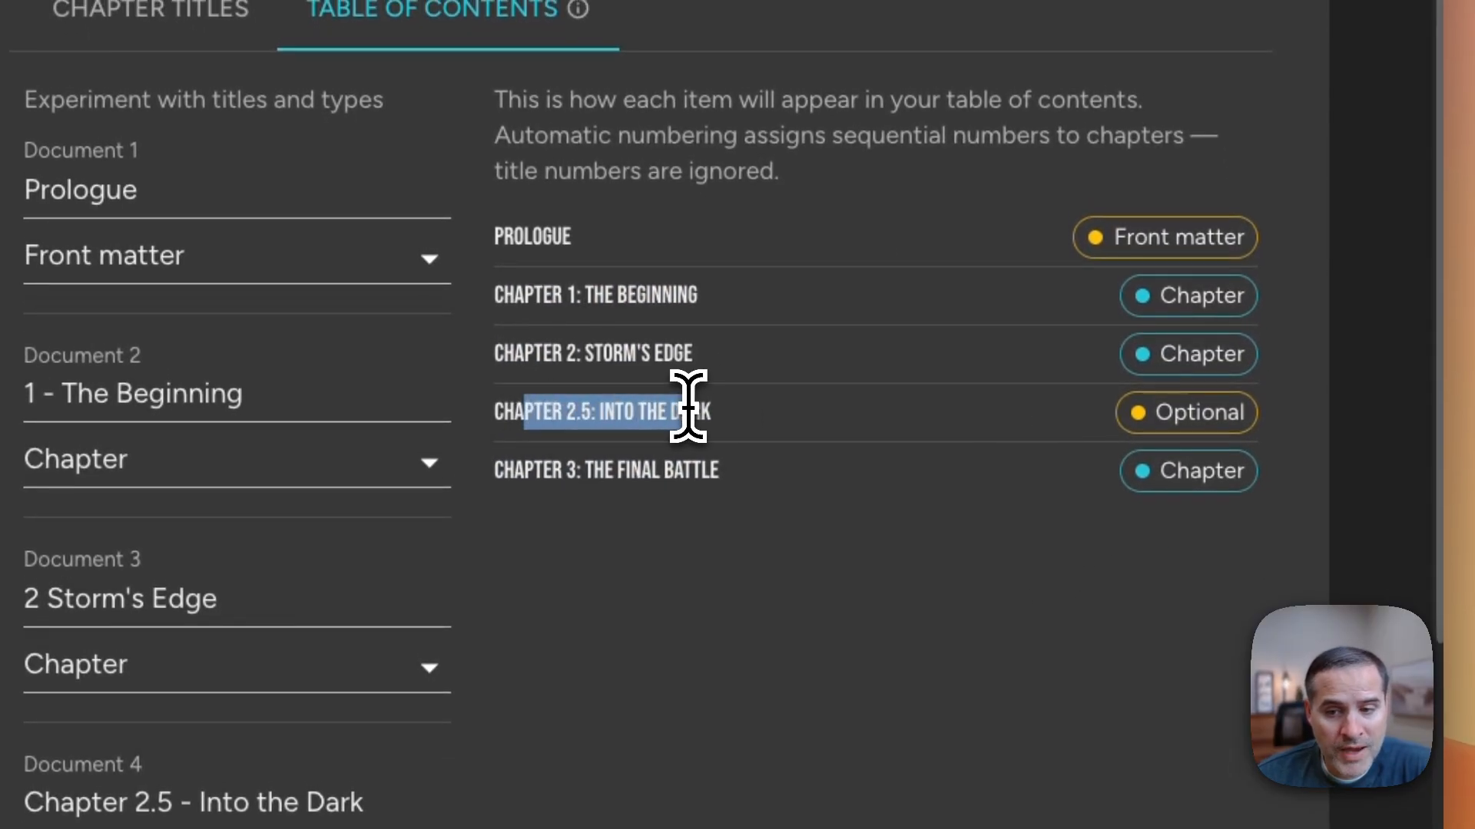
double_click(1172, 416)
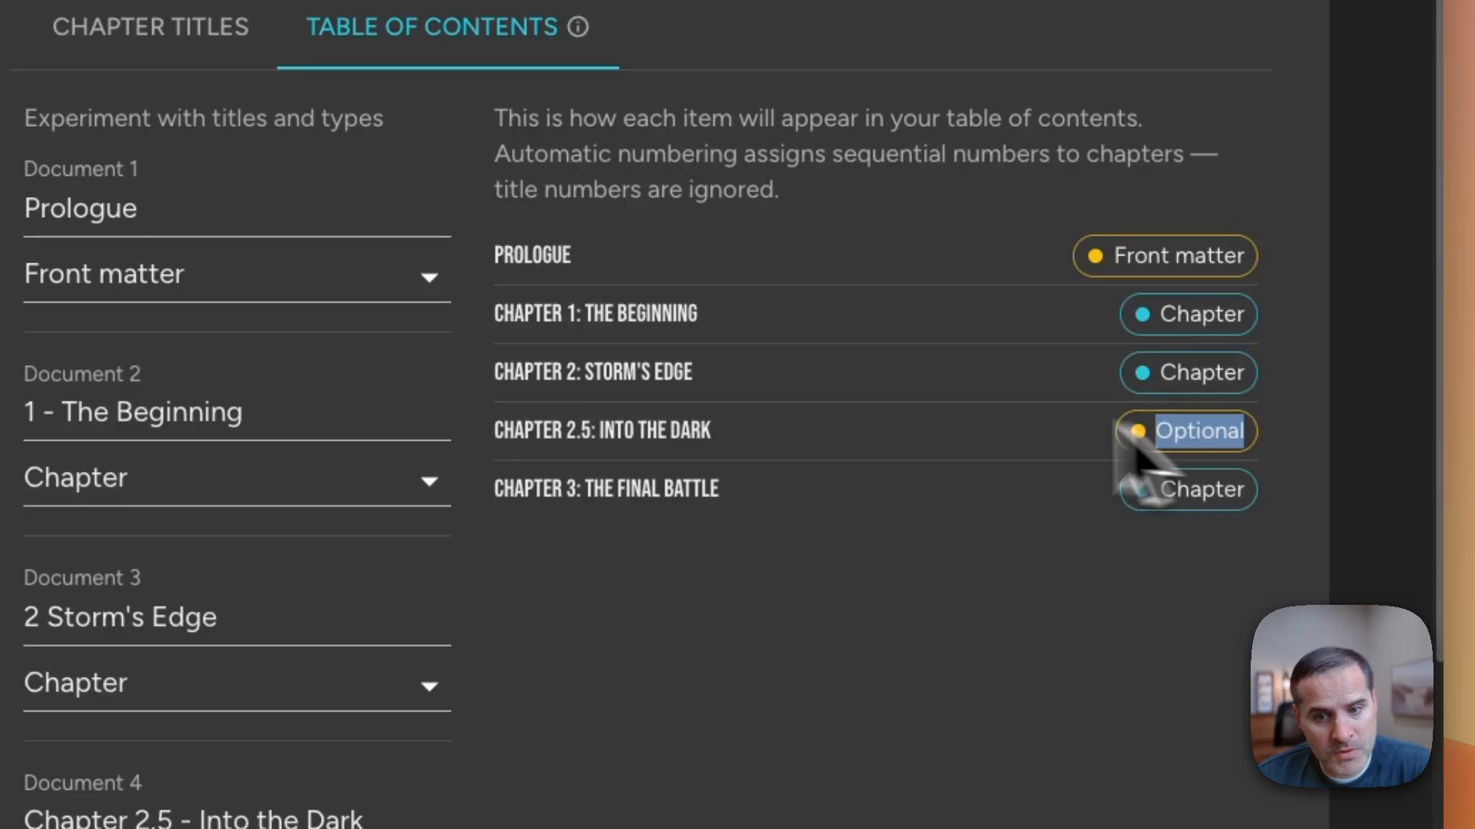
drag(542, 372, 710, 376)
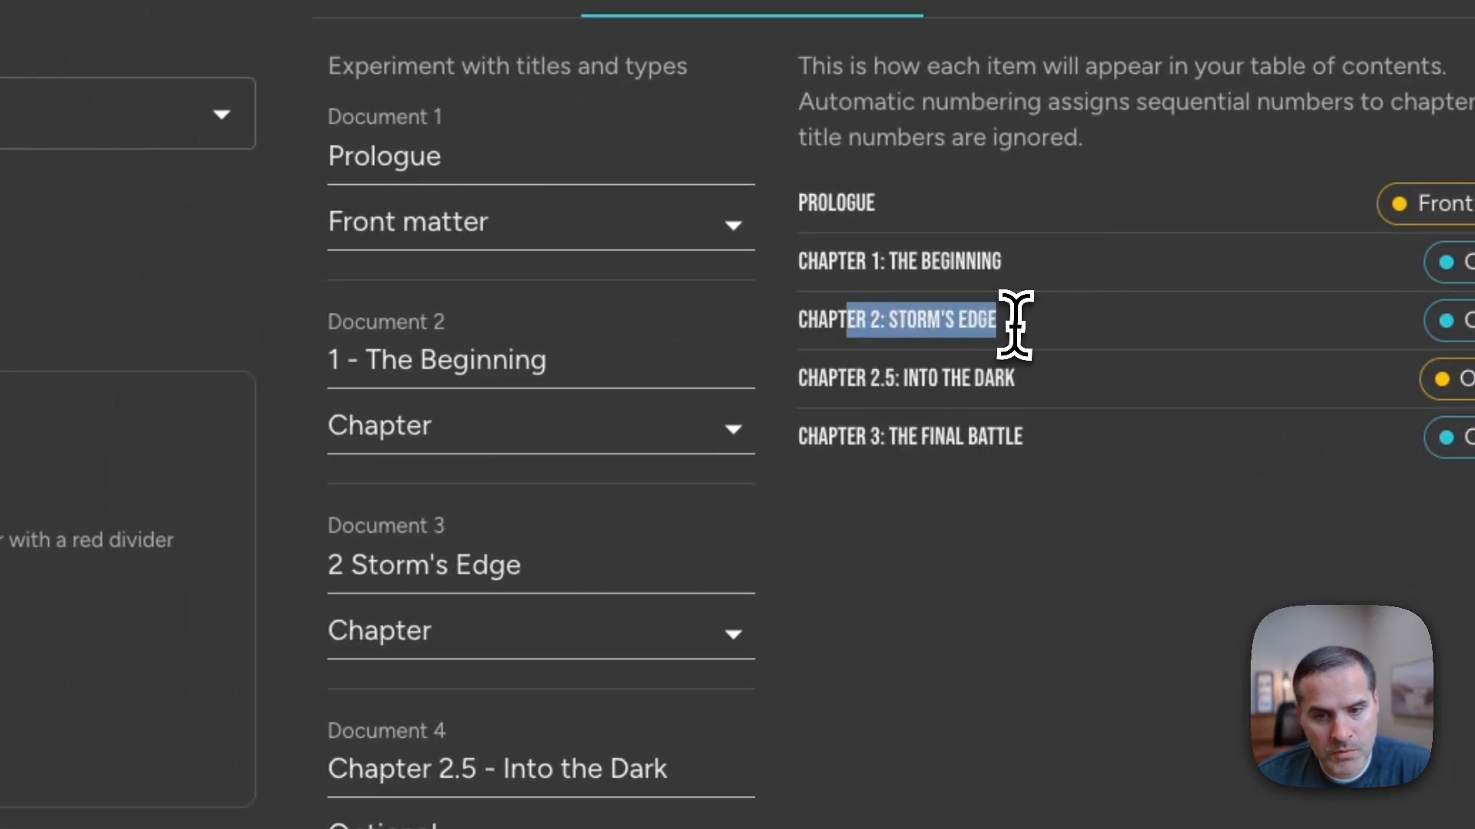
drag(844, 376, 1060, 384)
drag(858, 439, 1089, 443)
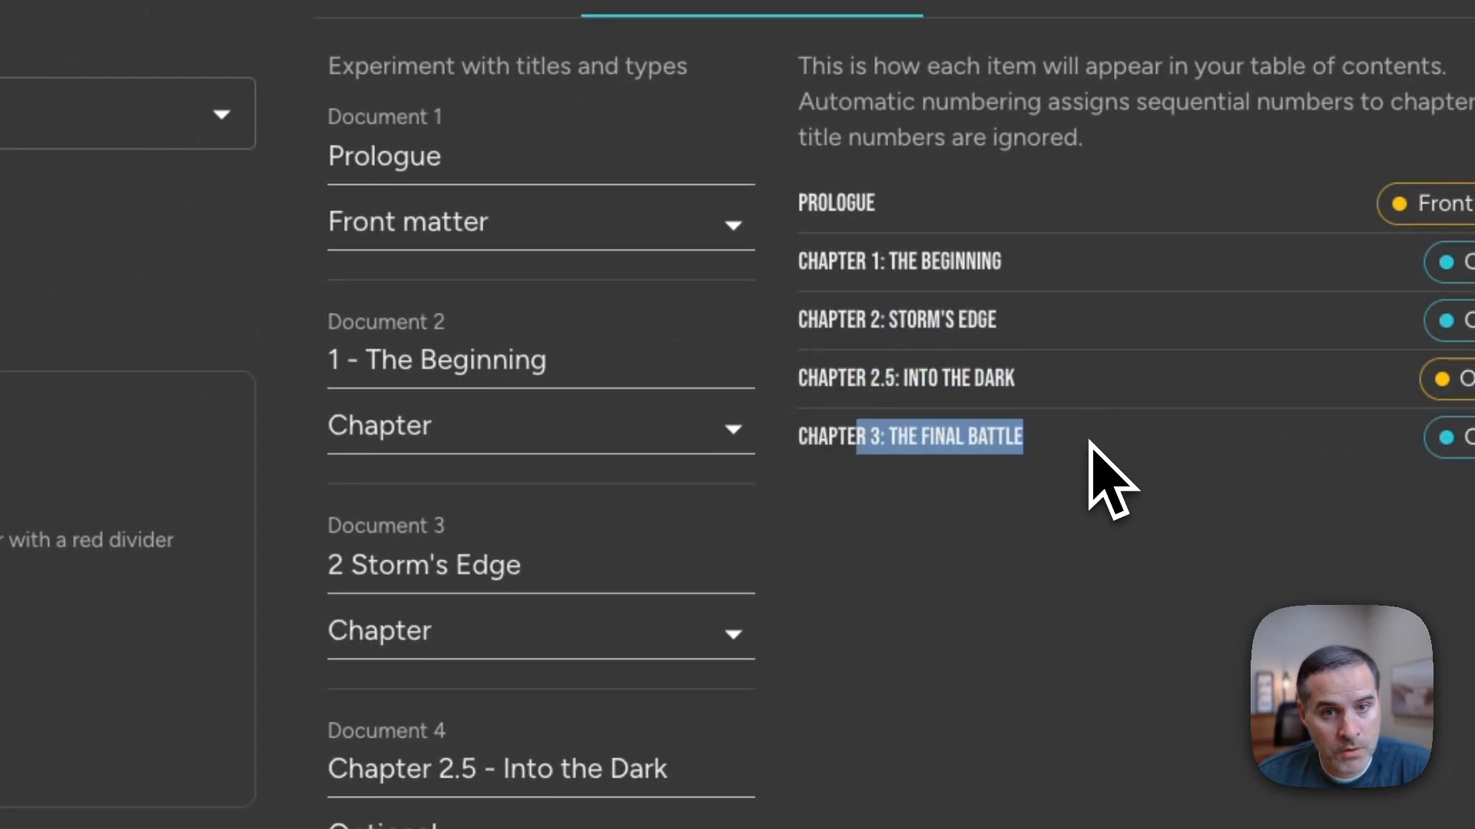
click(1090, 452)
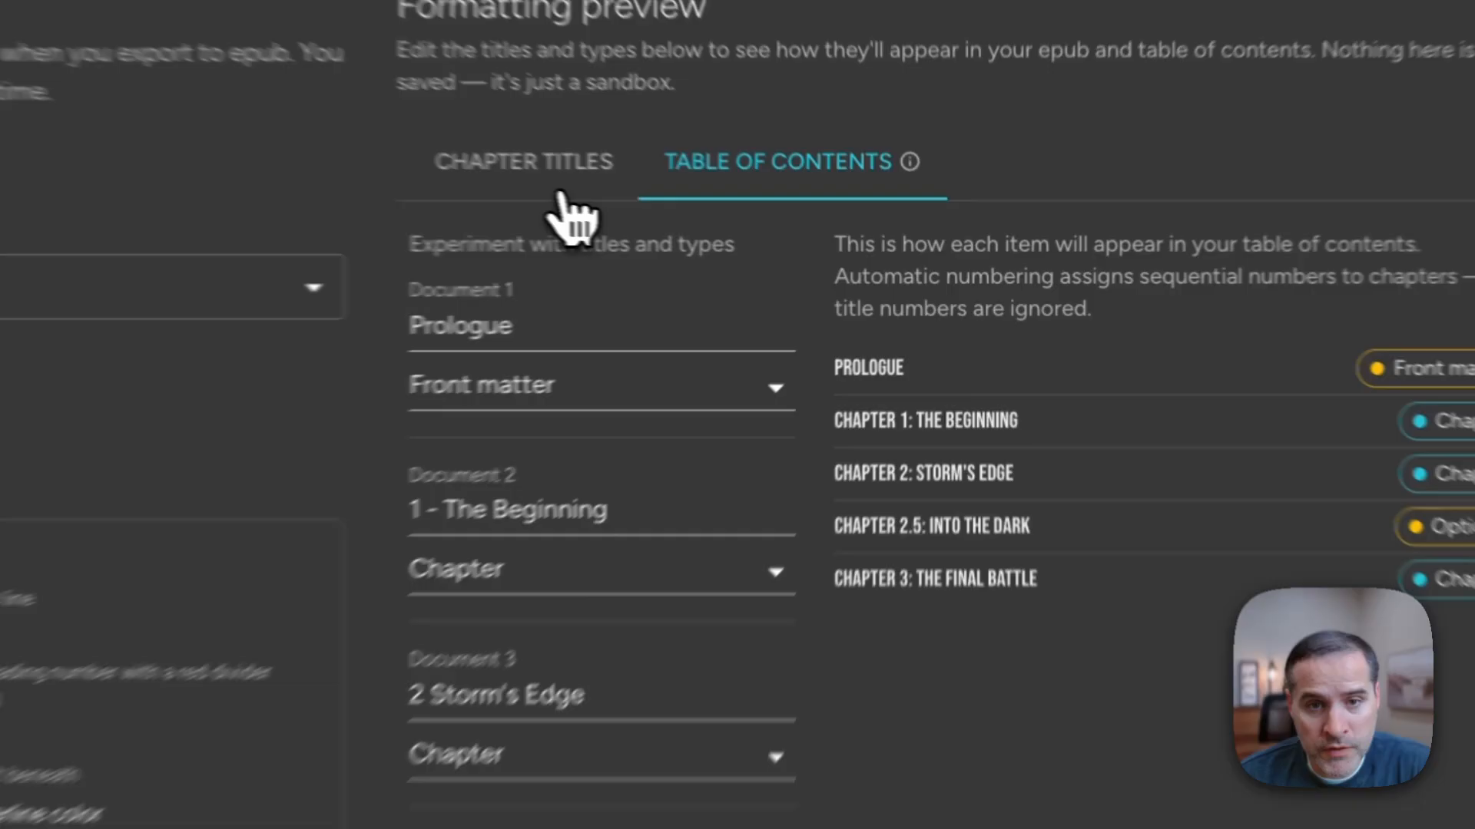
Return to the chapter titles preview and examine the layout, numbering, scene divider character and other general formatting options
click(749, 219)
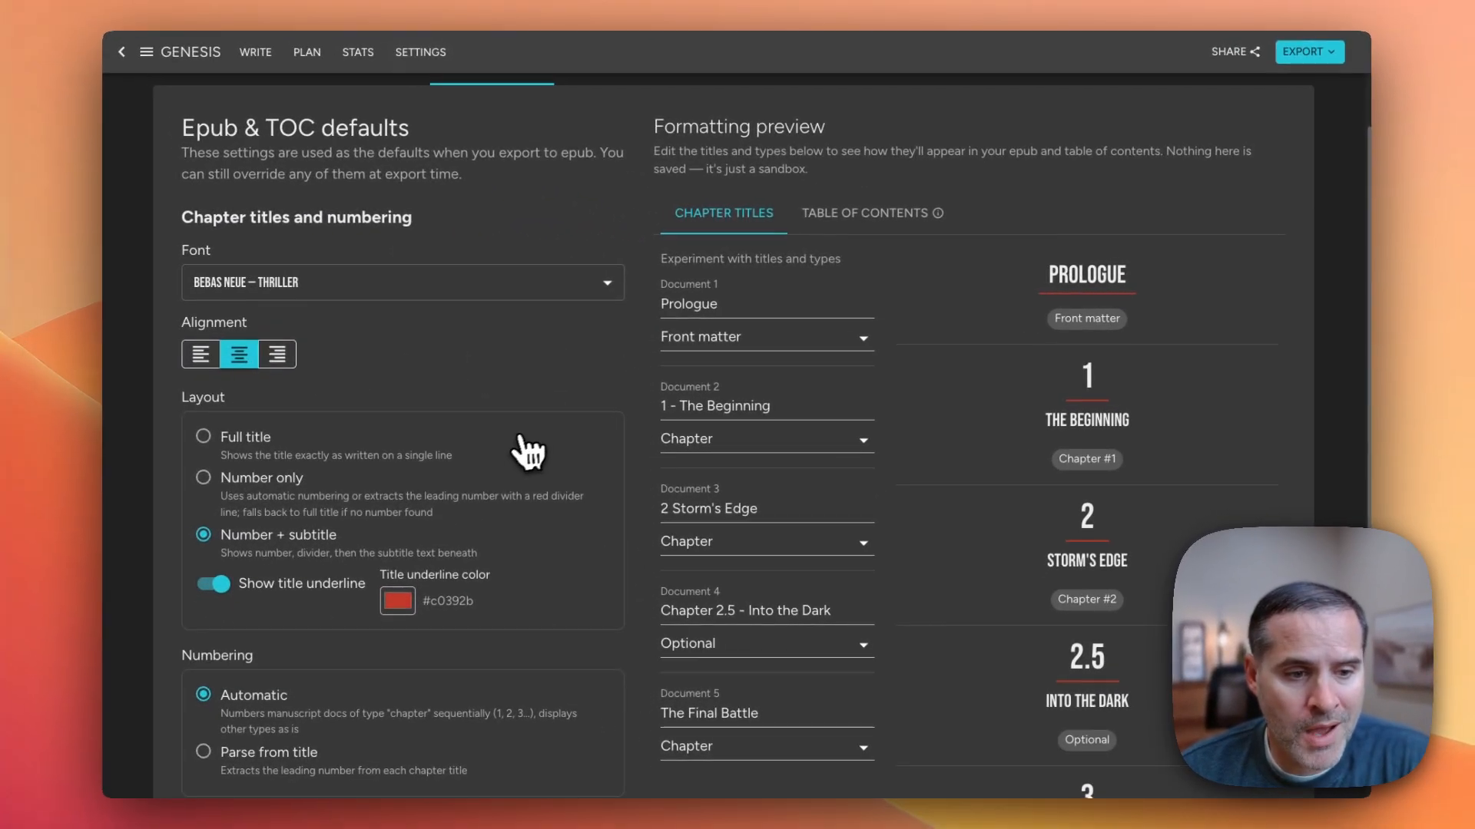
scroll(579, 445, down, 3)
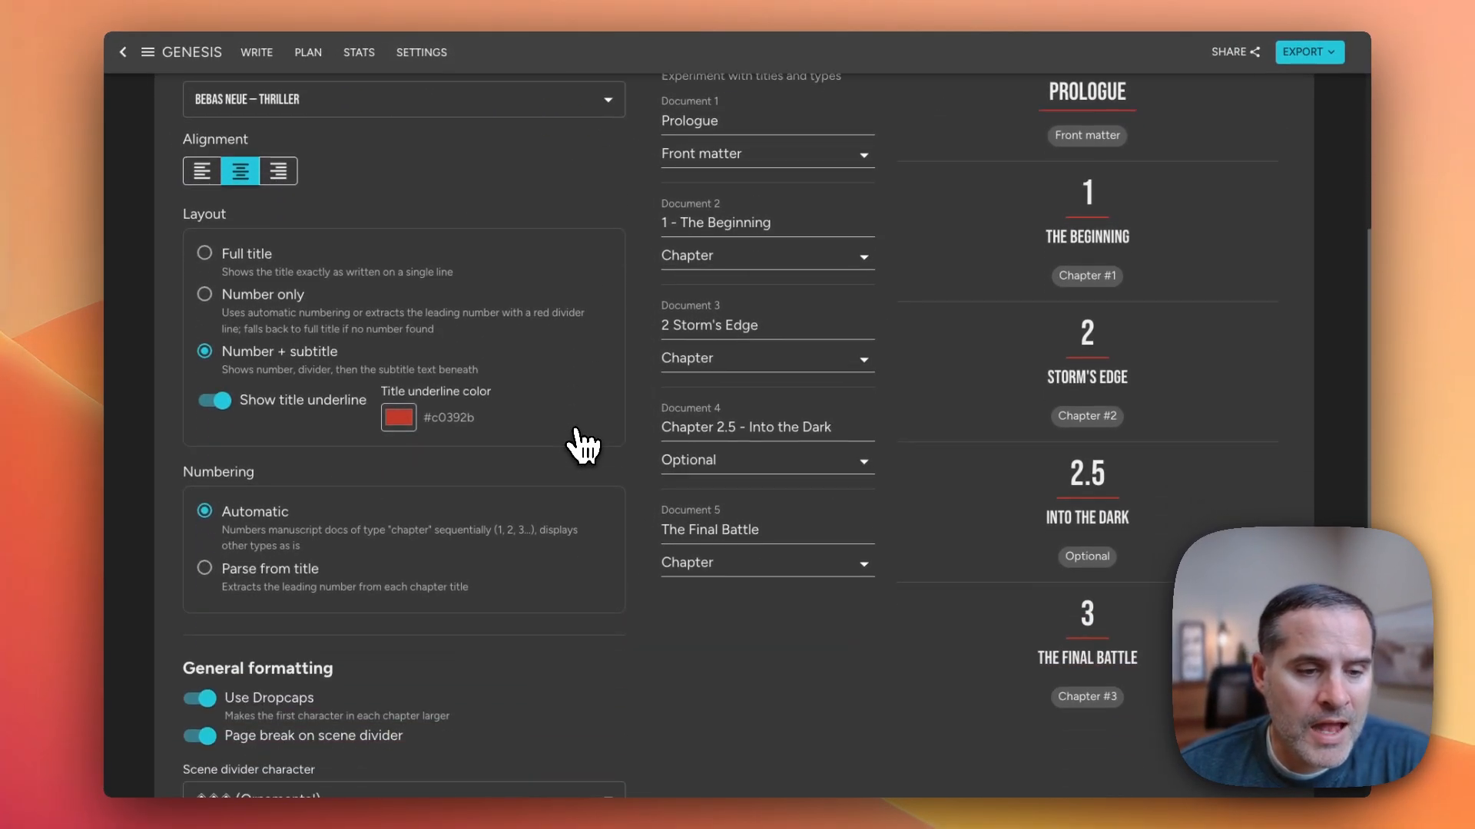
scroll(343, 356, down, 3)
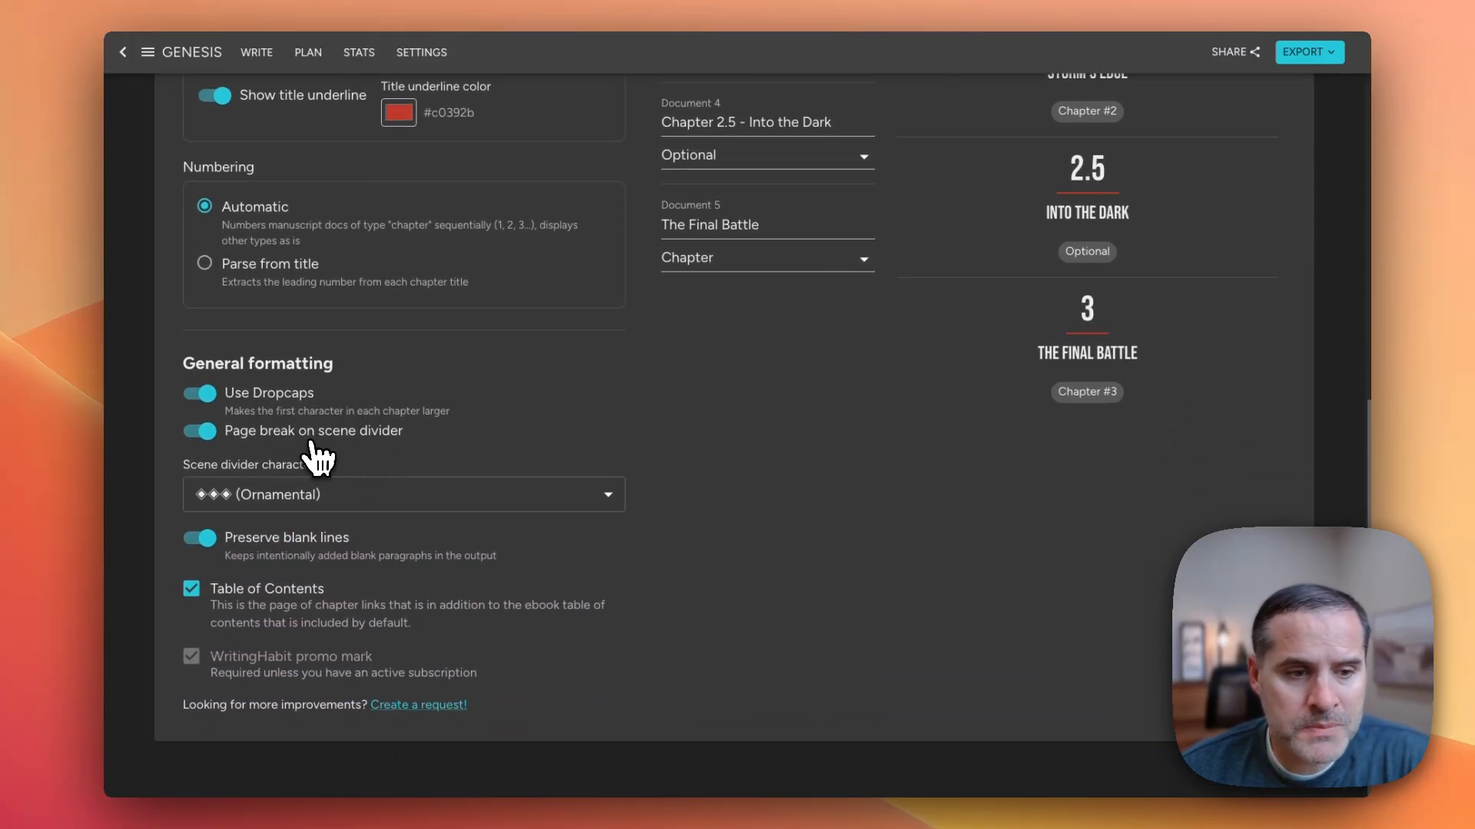
click(358, 499)
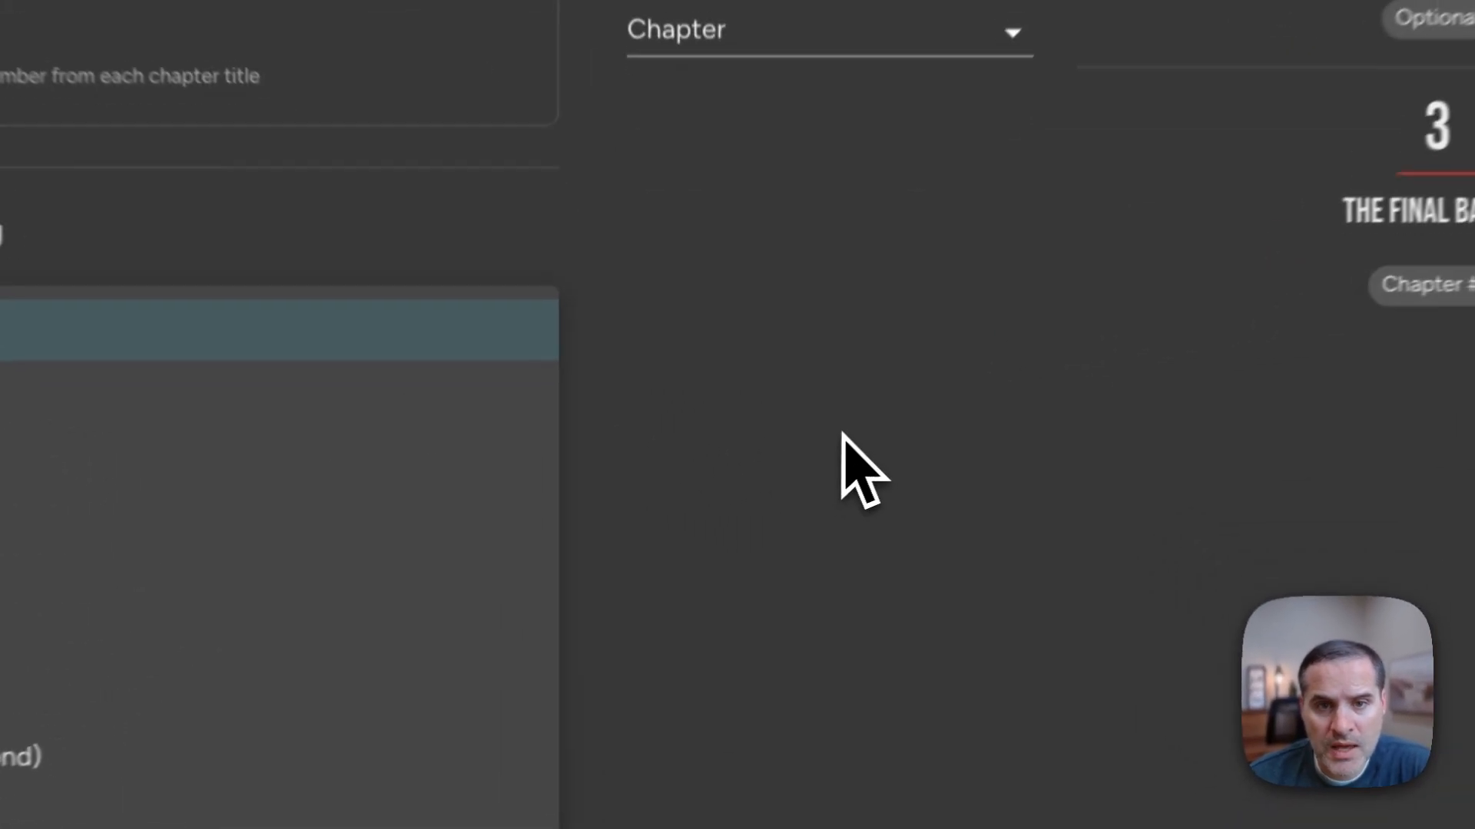
click(780, 488)
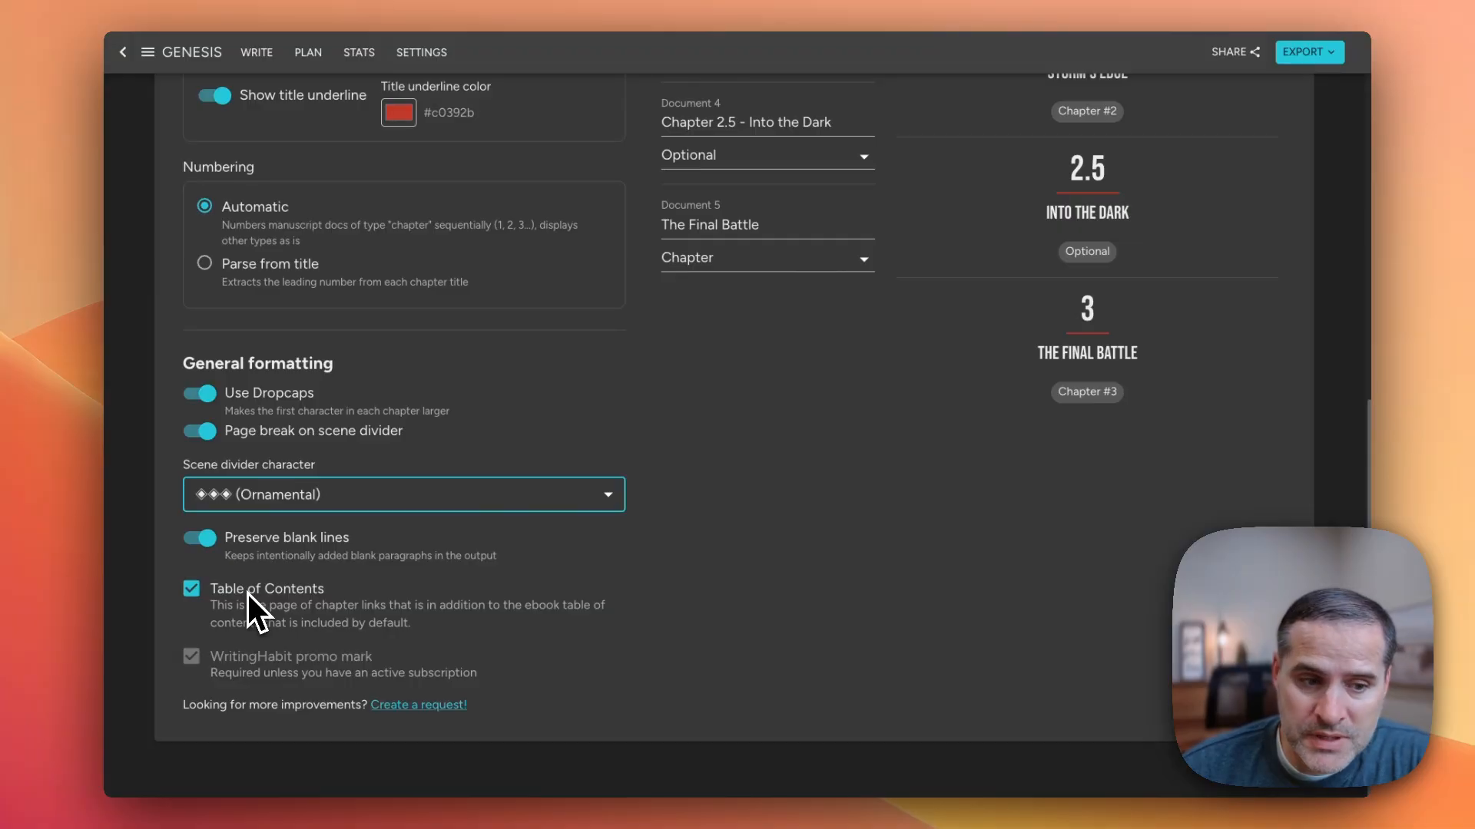
scroll(619, 576, up, 5)
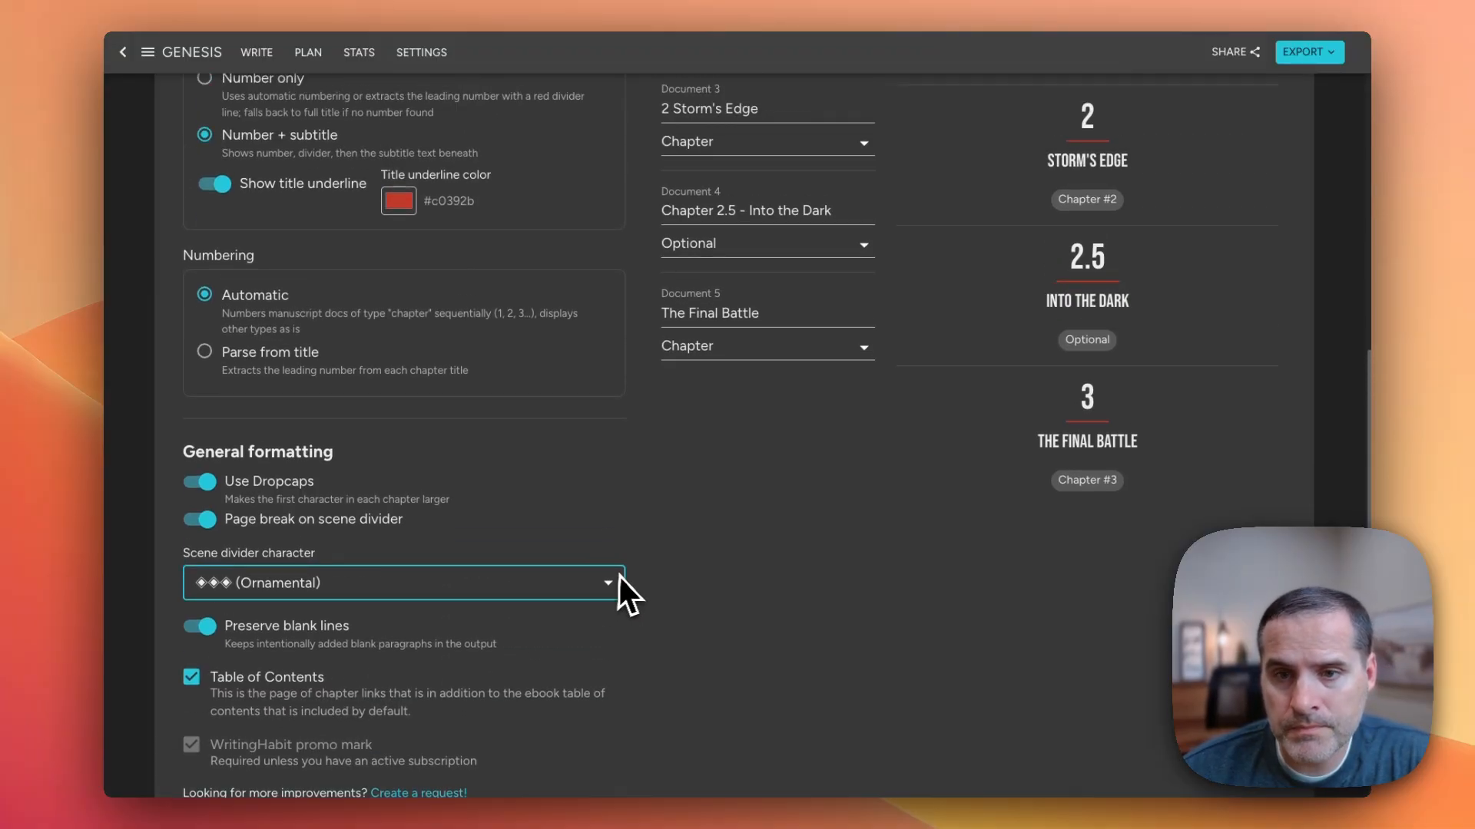
scroll(625, 576, down, 5)
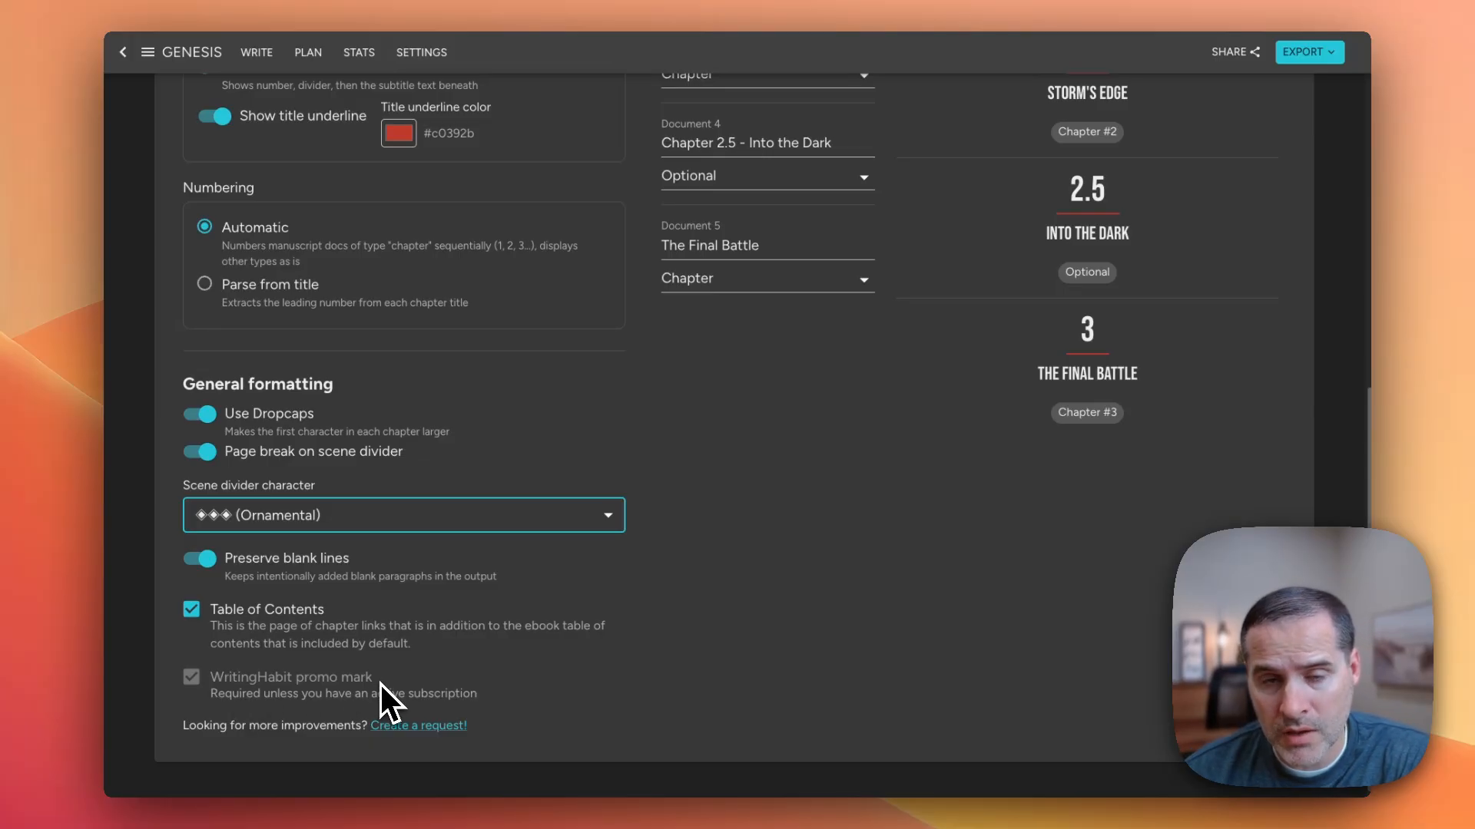
Export the Genesis project as a KDP ready book (.epub), keeping the default export settings
scroll(620, 613, up, 7)
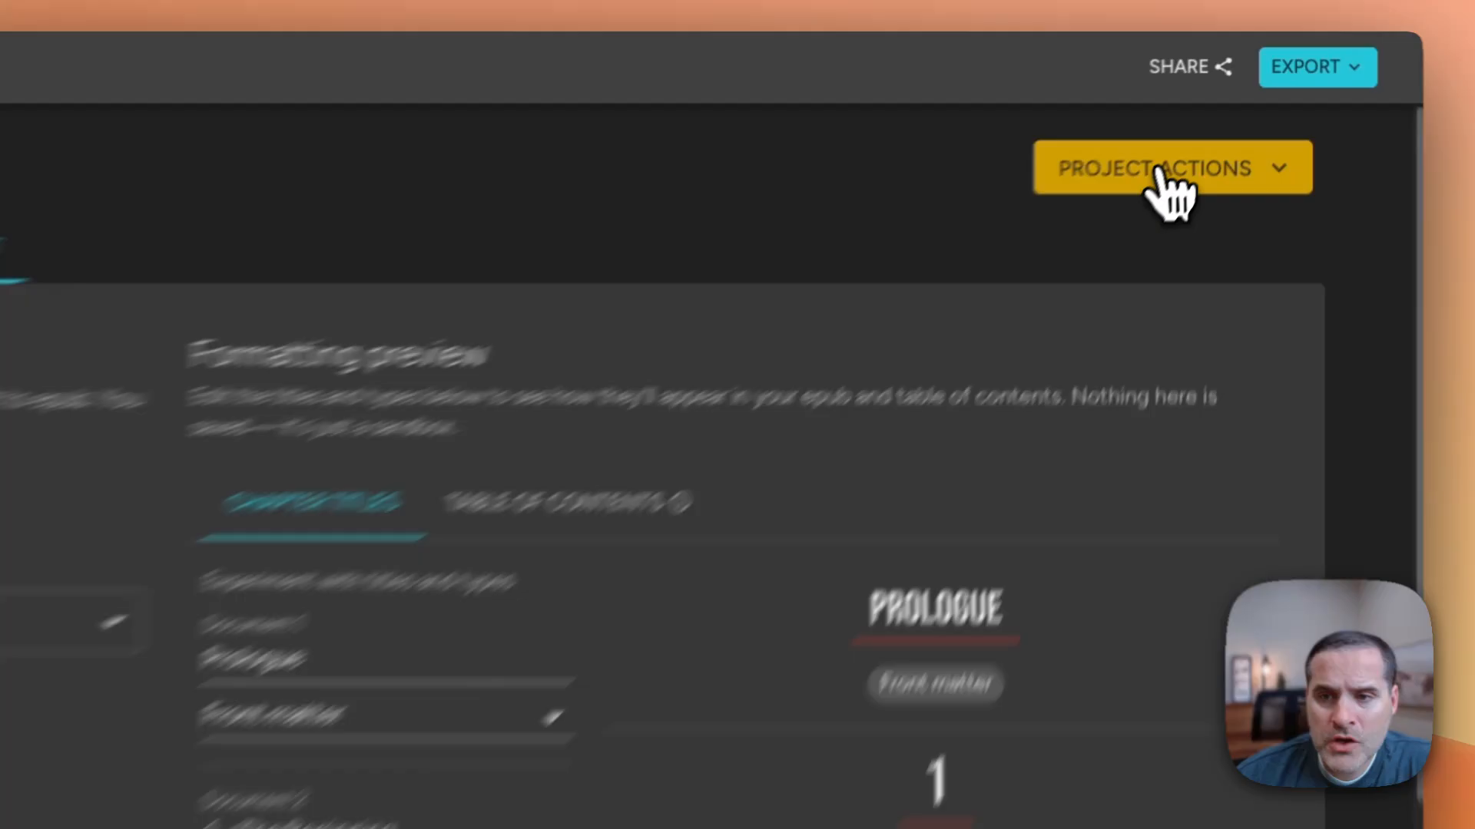
click(1216, 110)
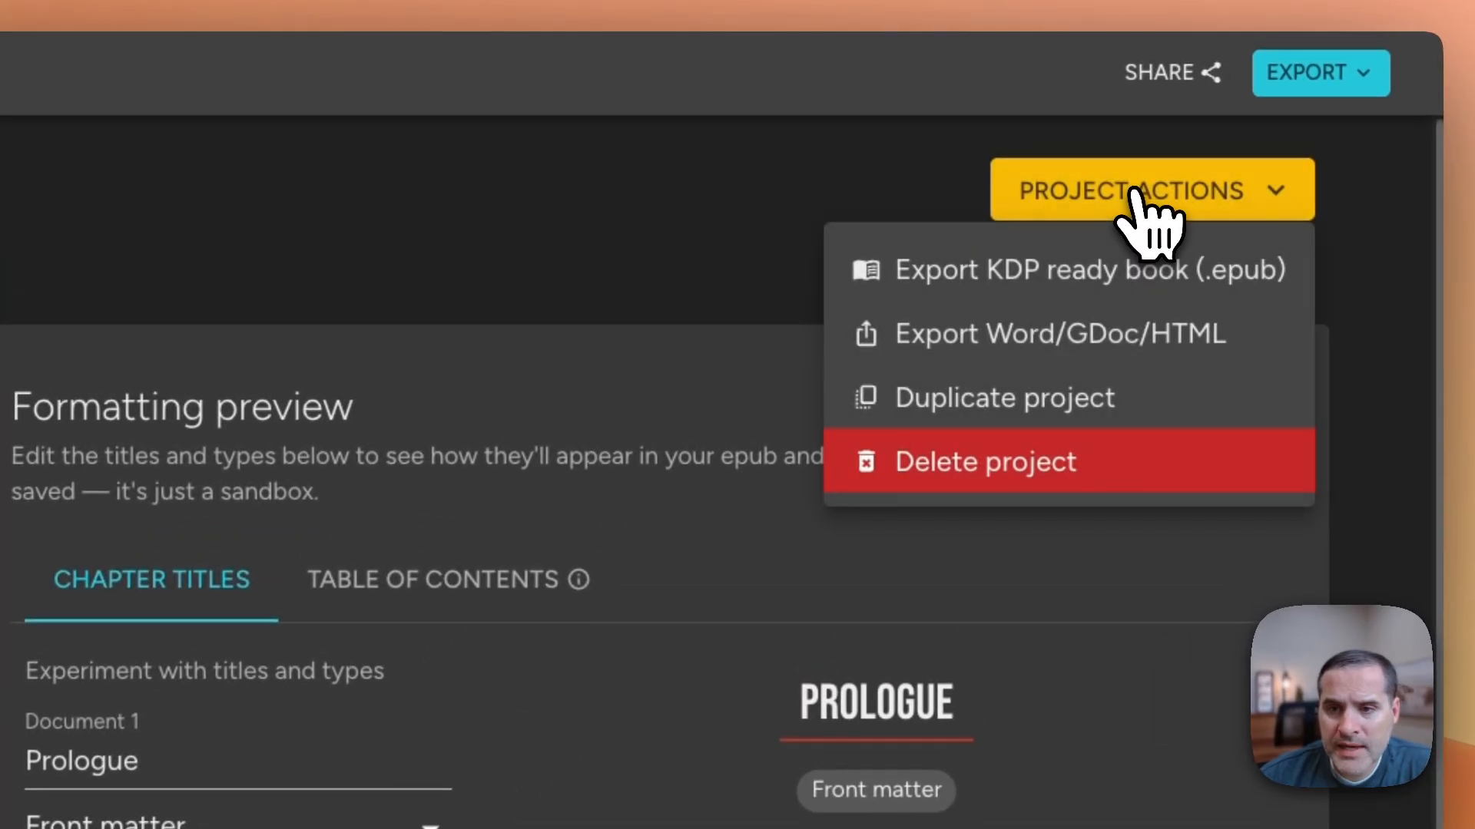
click(1123, 277)
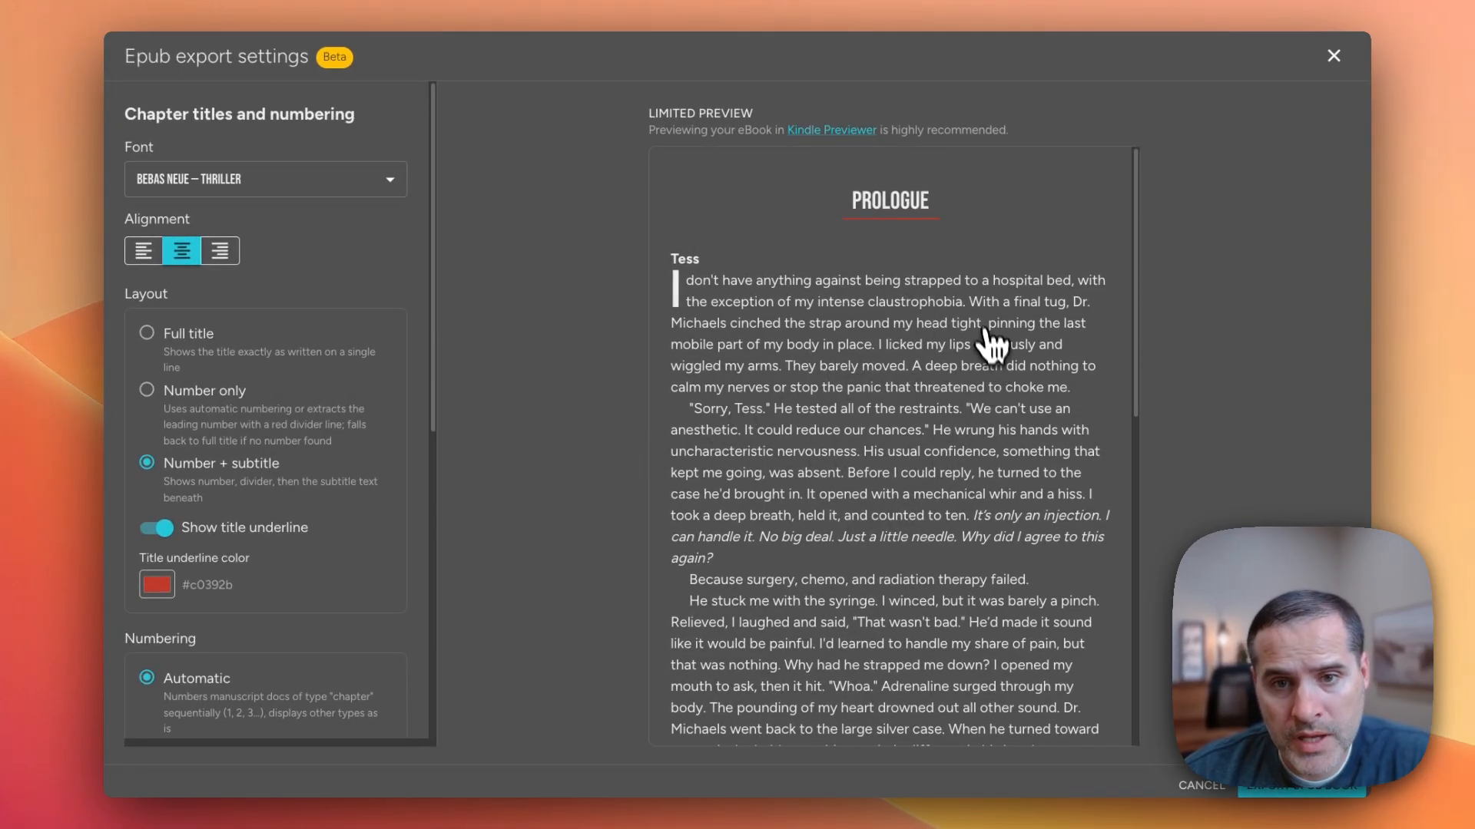
click(1334, 803)
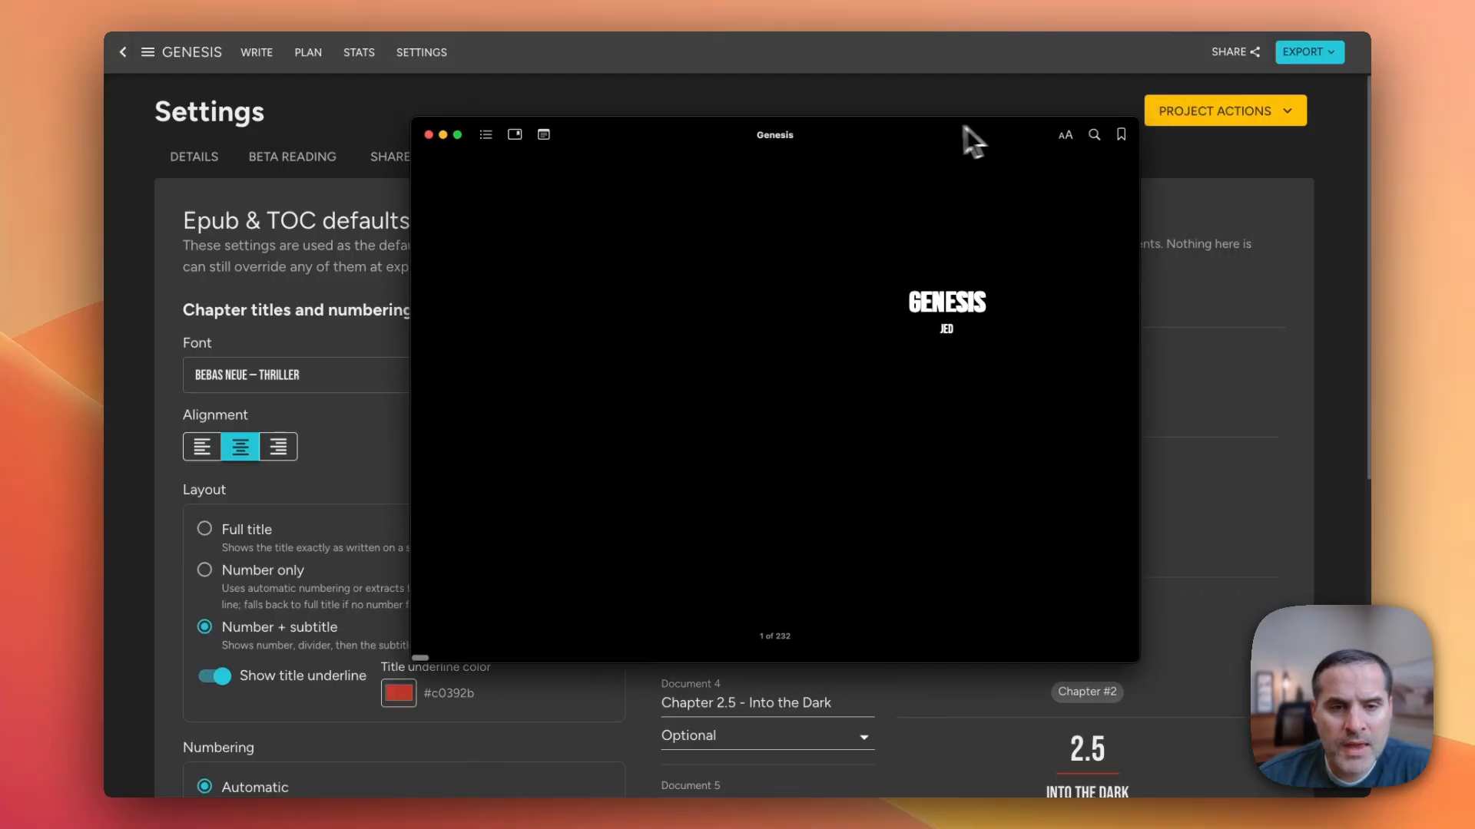
Page through the exported Genesis ebook to examine its title page, prologue and the openings of chapters 1 and 2, and close it
drag(965, 127, 913, 166)
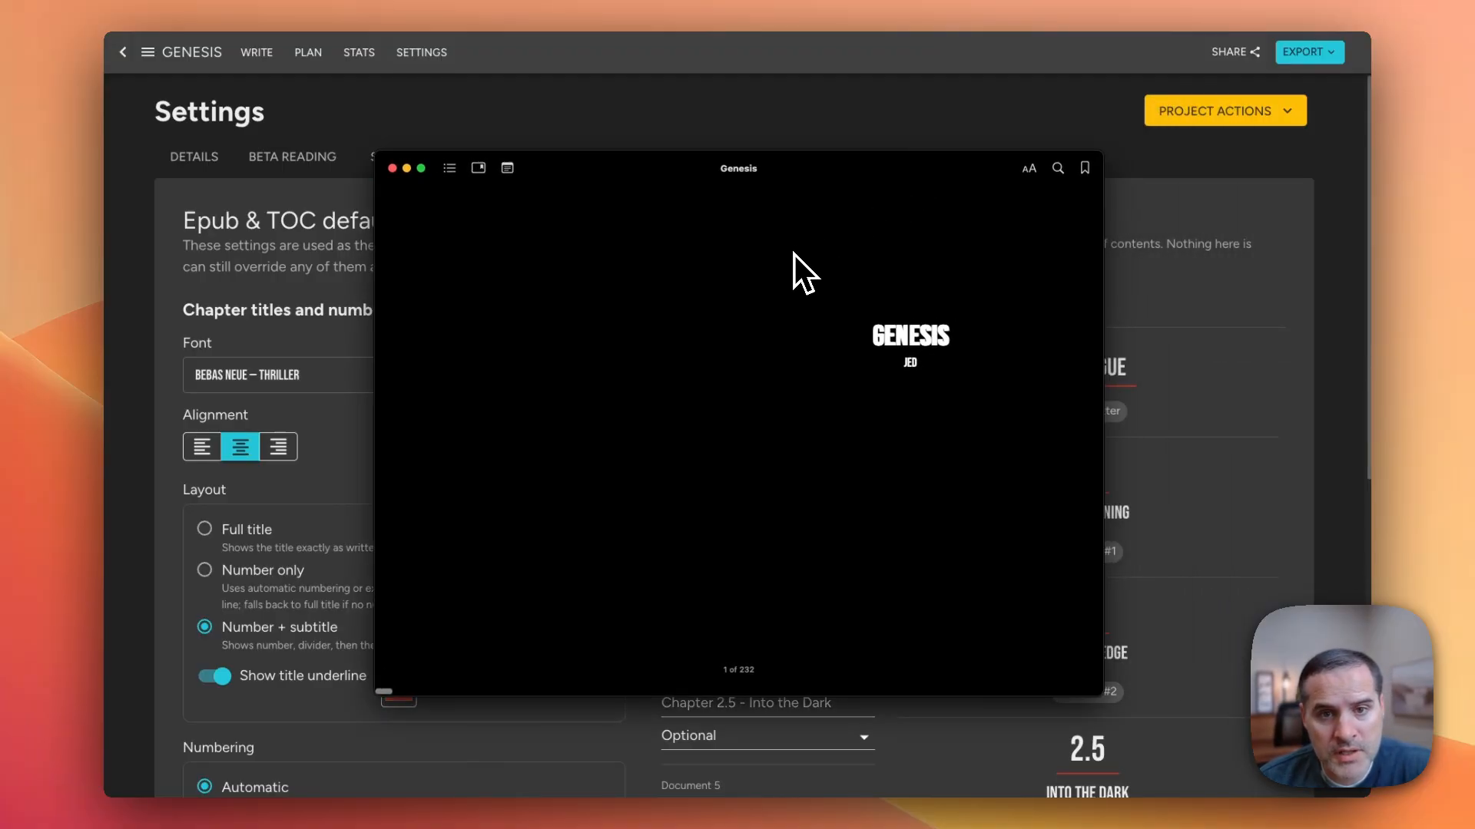
key(Right)
key(Right)
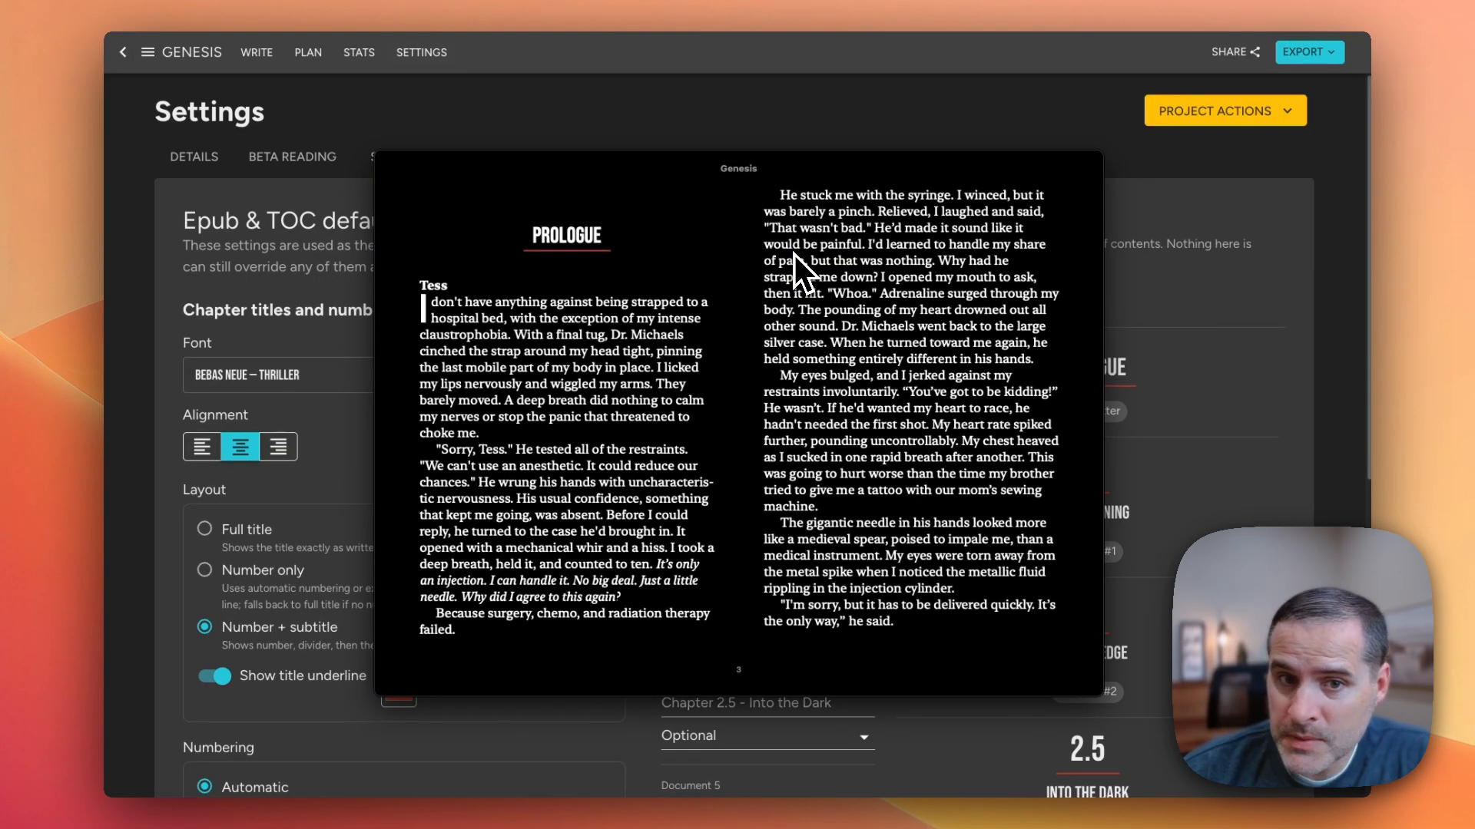
key(Right)
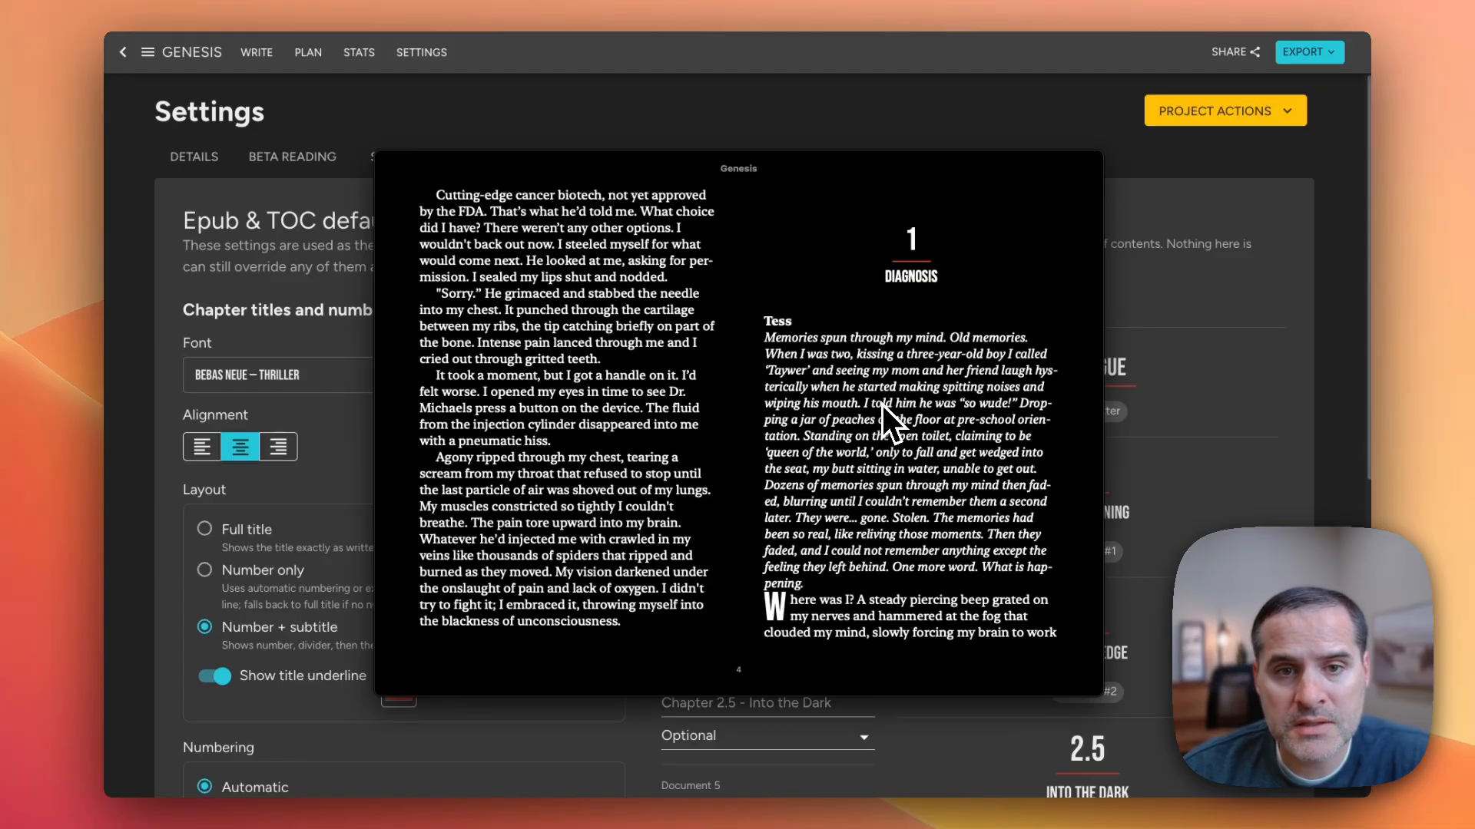
key(Right)
key(Right)
key(Right)
key(Right)
key(Right)
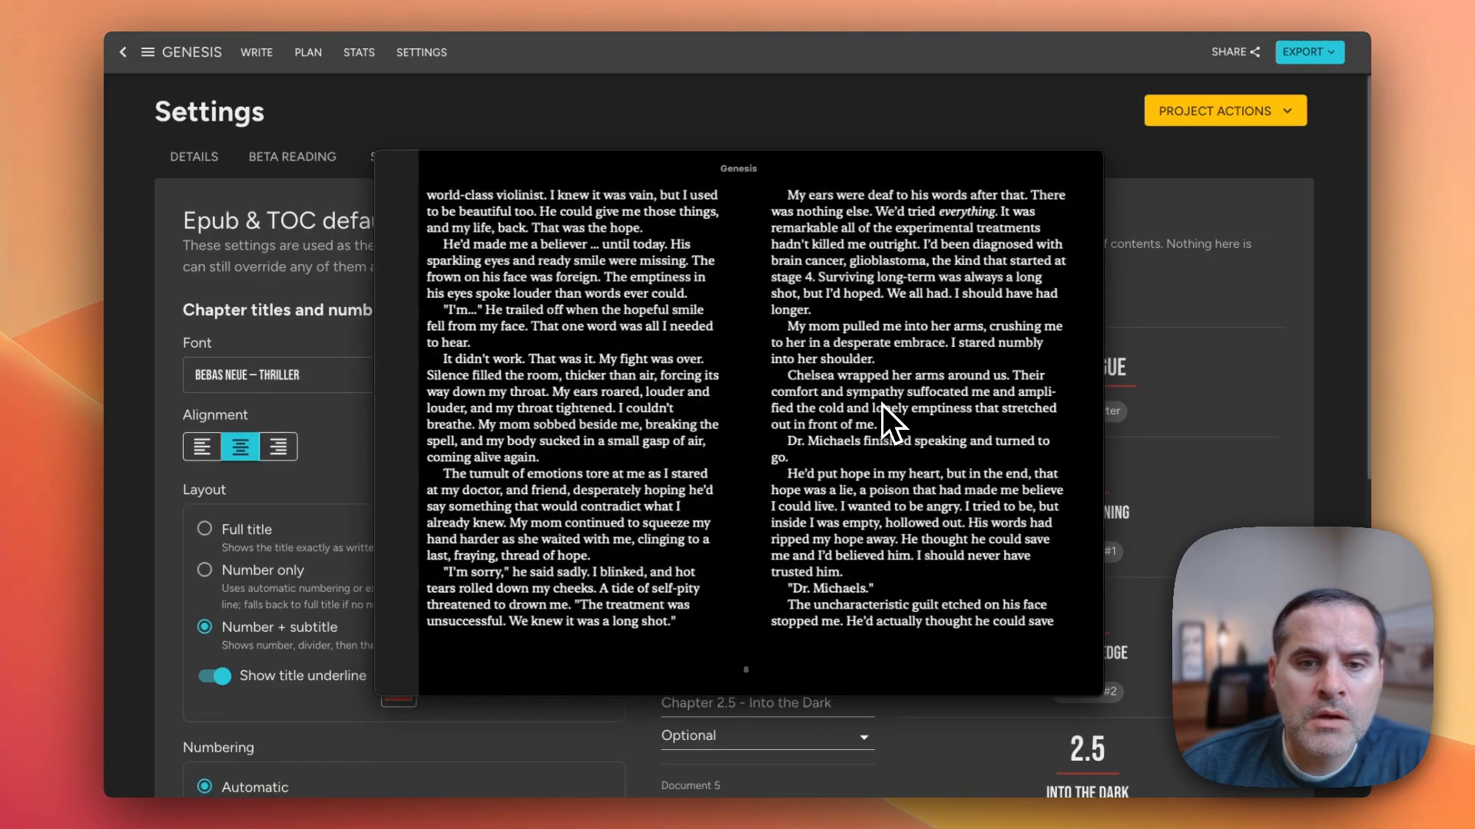
key(Right)
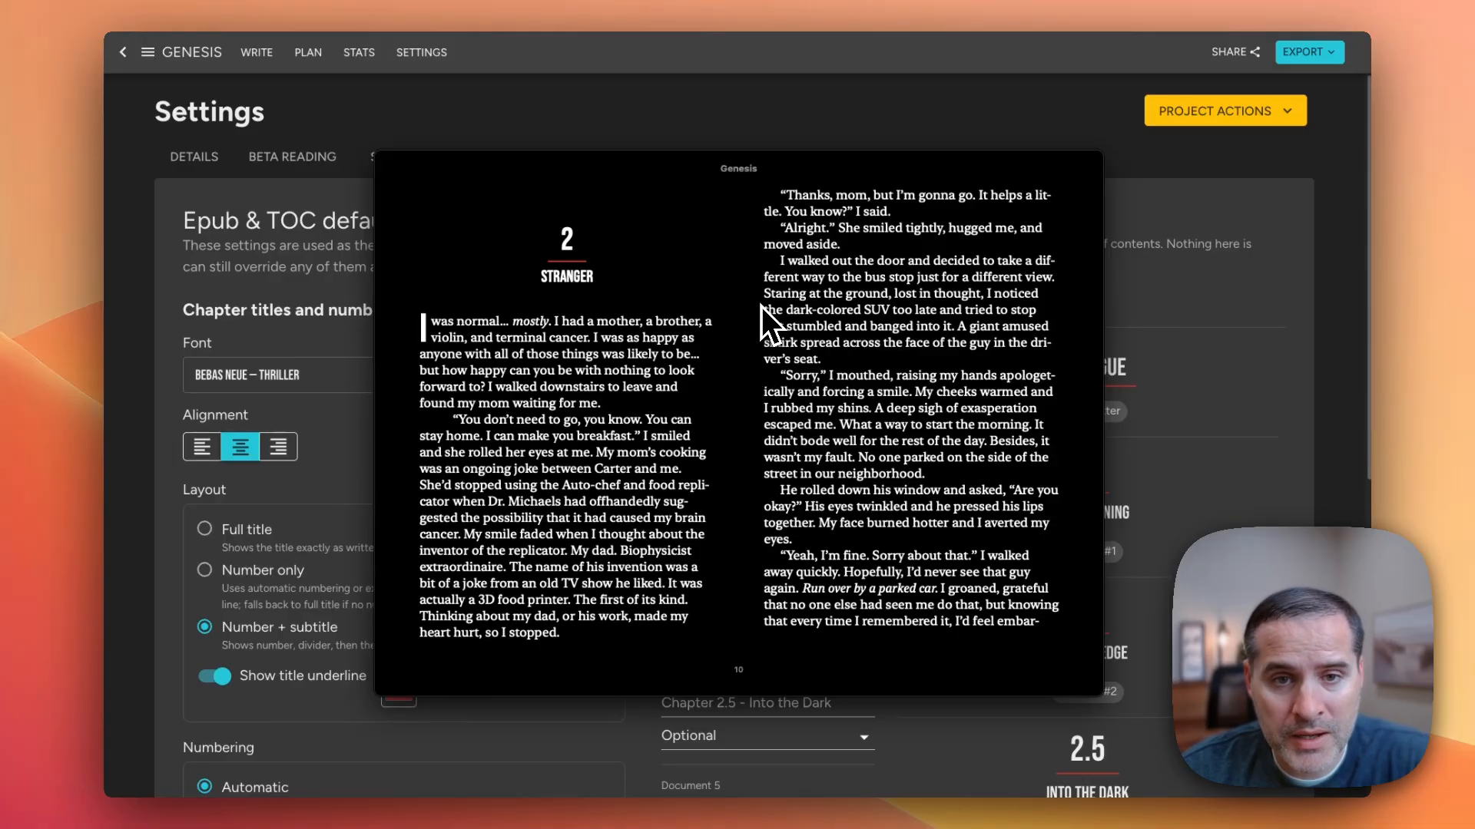
mouse_move(668, 182)
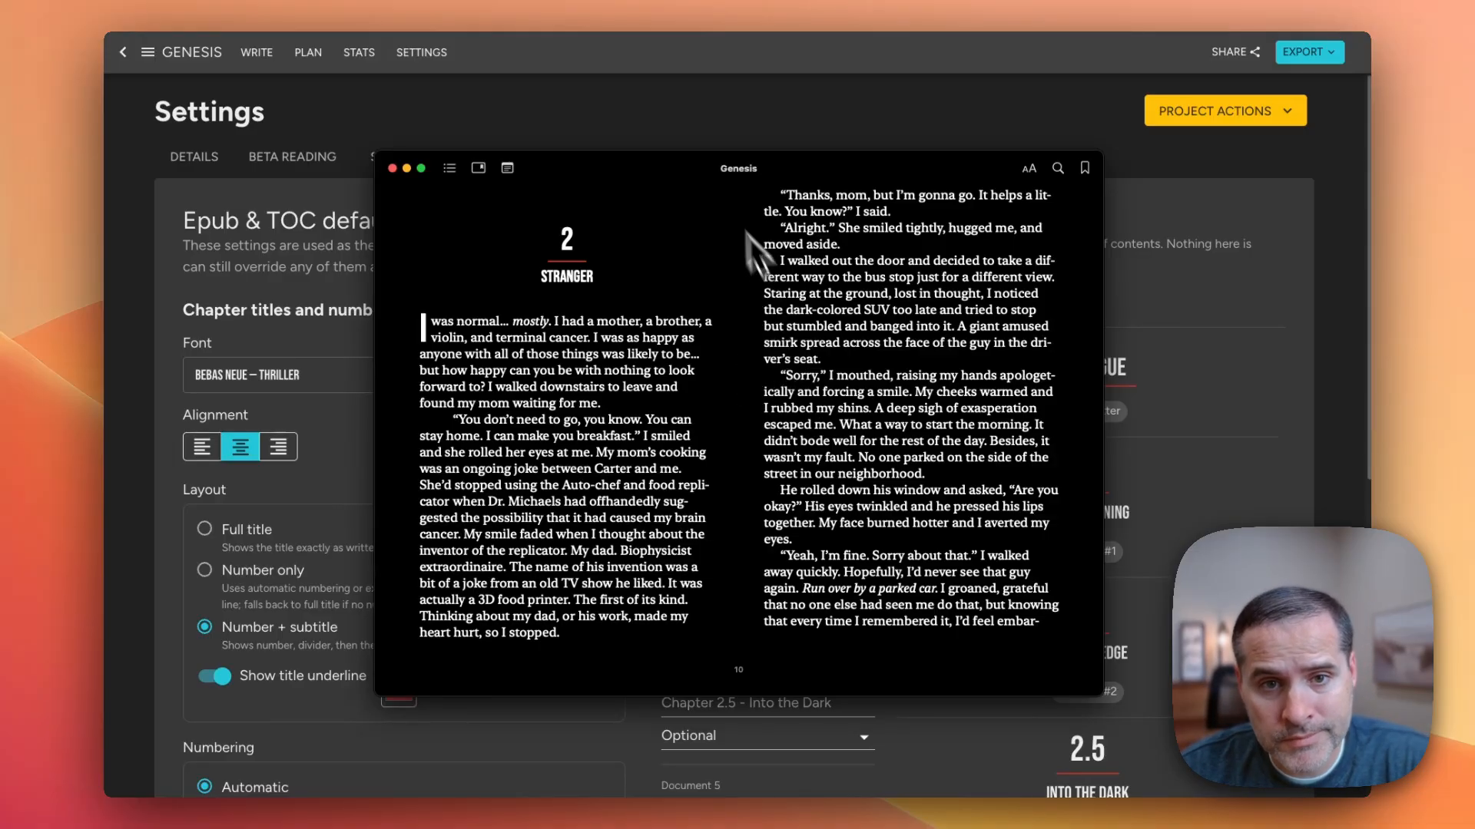
click(393, 169)
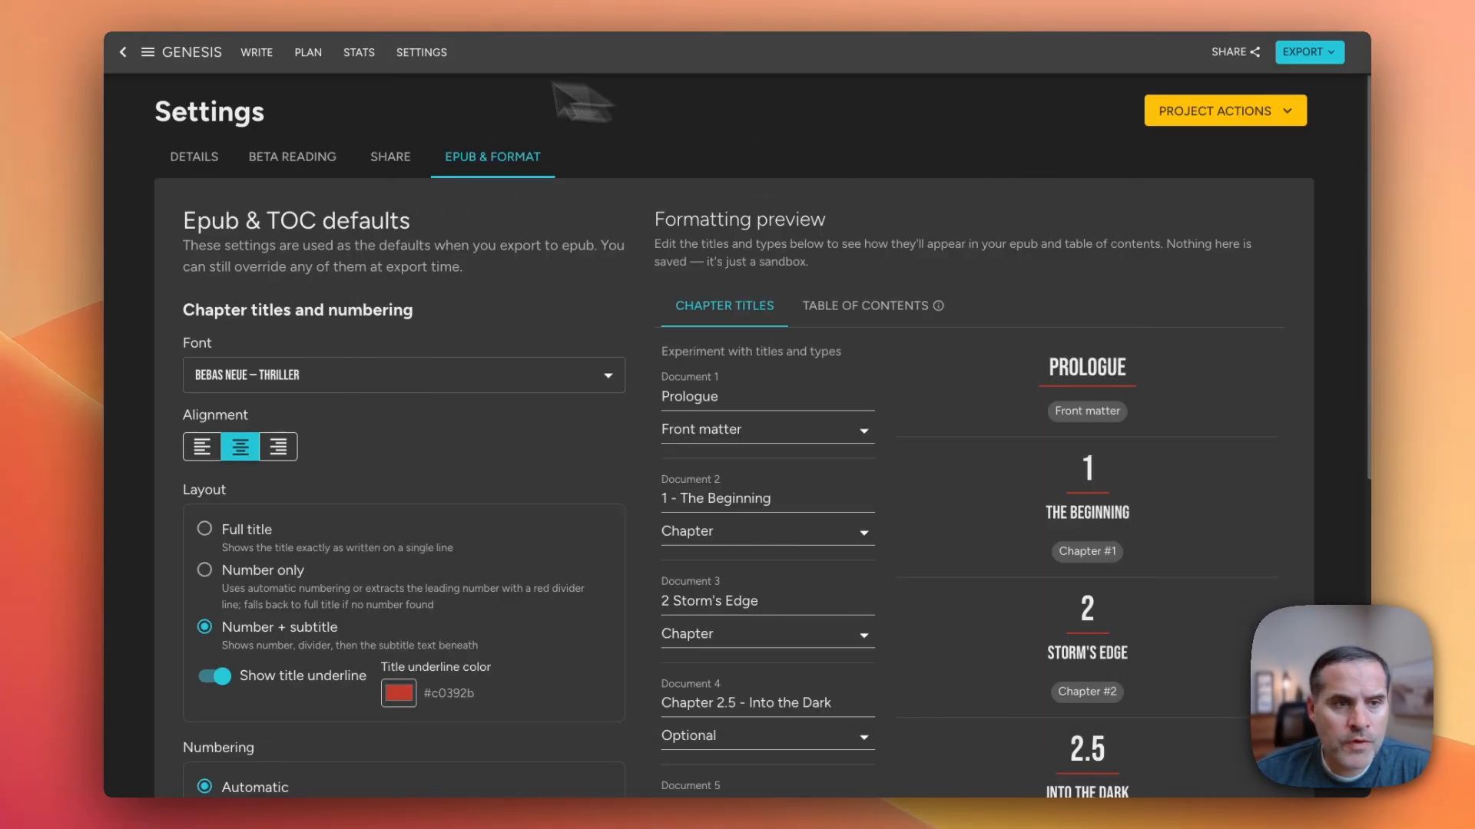
Leave the Genesis project for the dashboard and open the account preferences
click(123, 53)
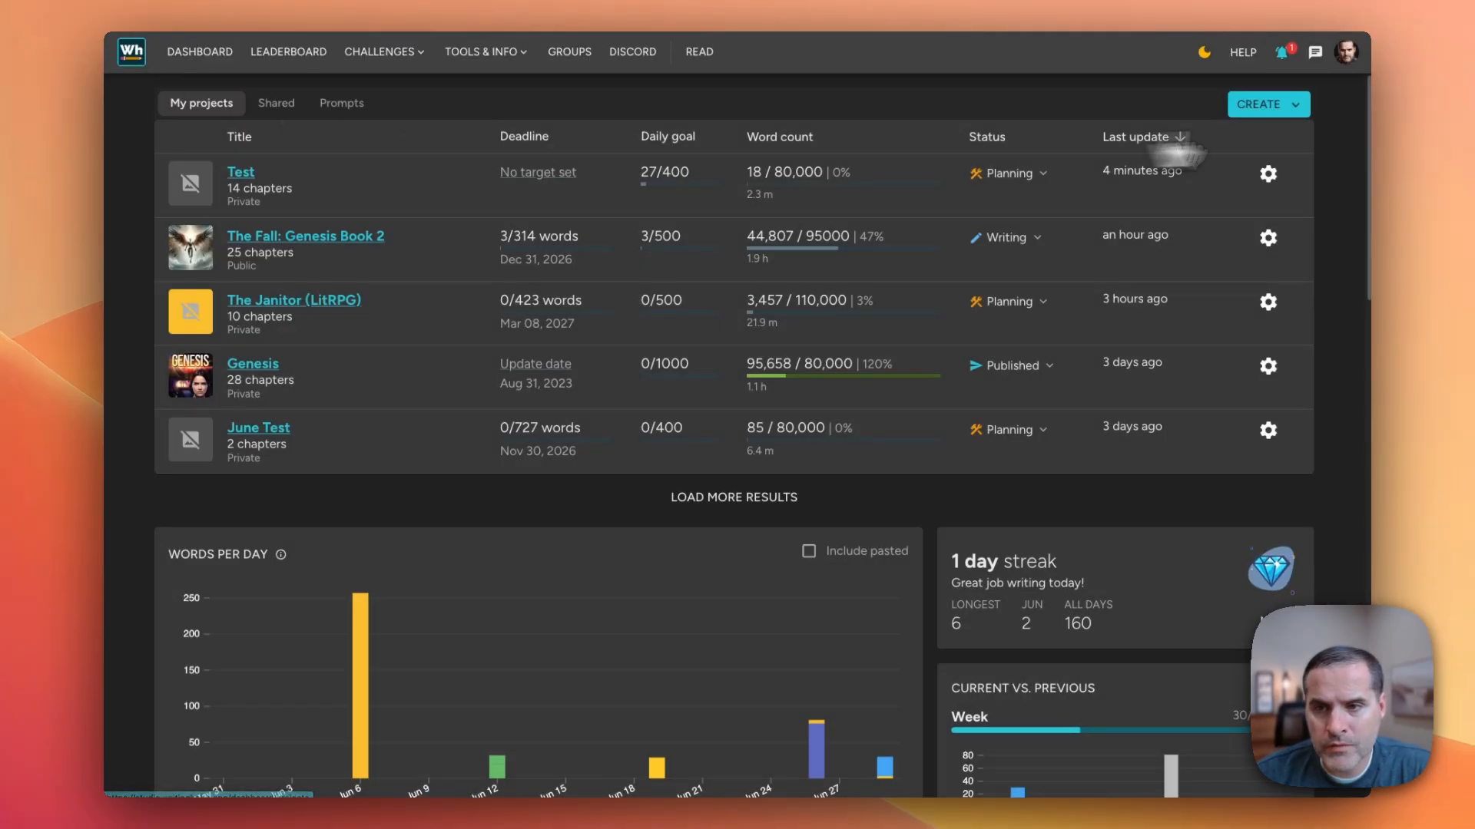
click(1346, 60)
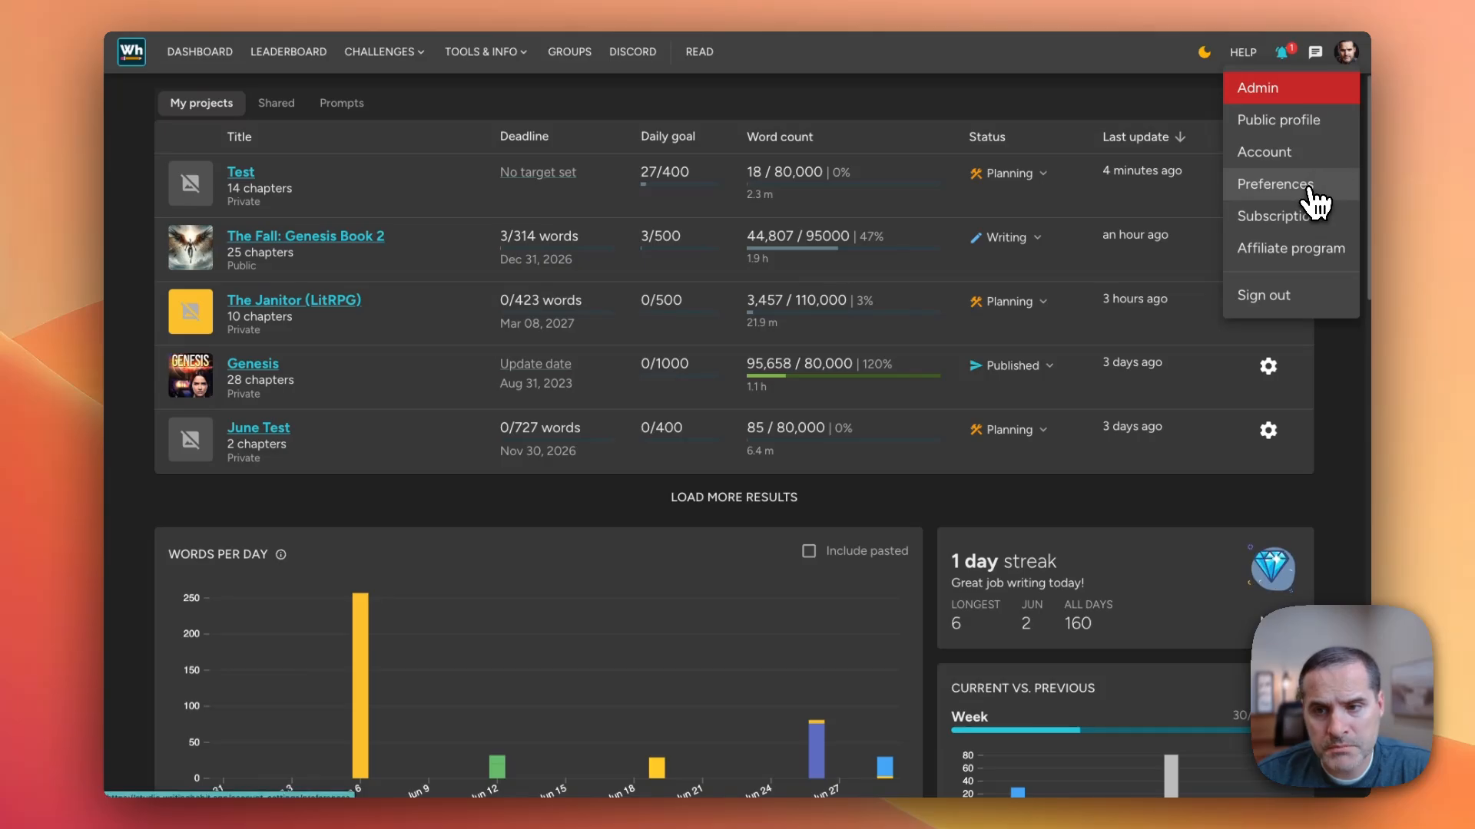
click(1275, 184)
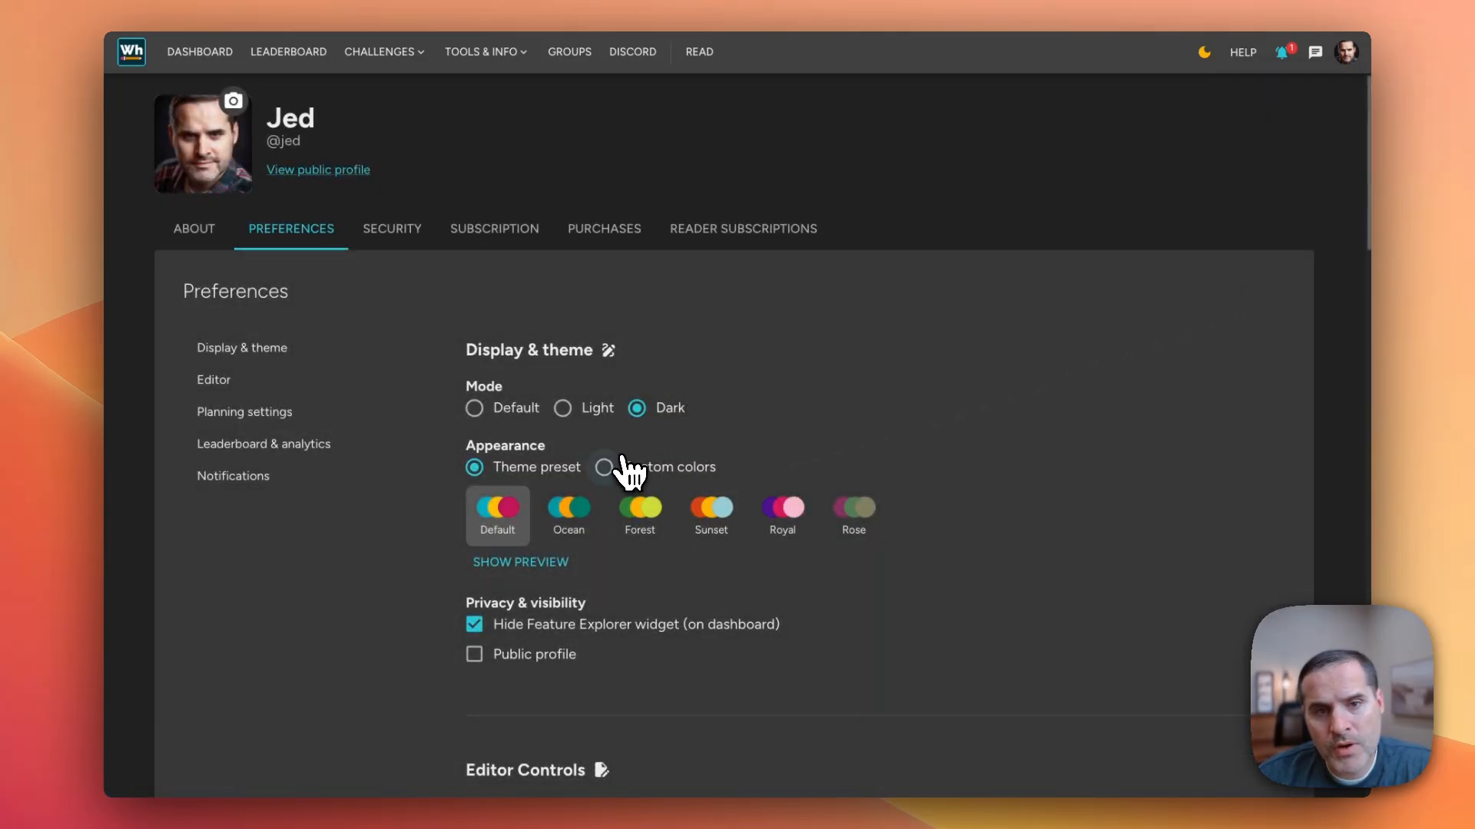
Try the Light mode, return to Dark, and try the Ocean, Forest, Sunset, Royal and Rose theme presets
click(574, 416)
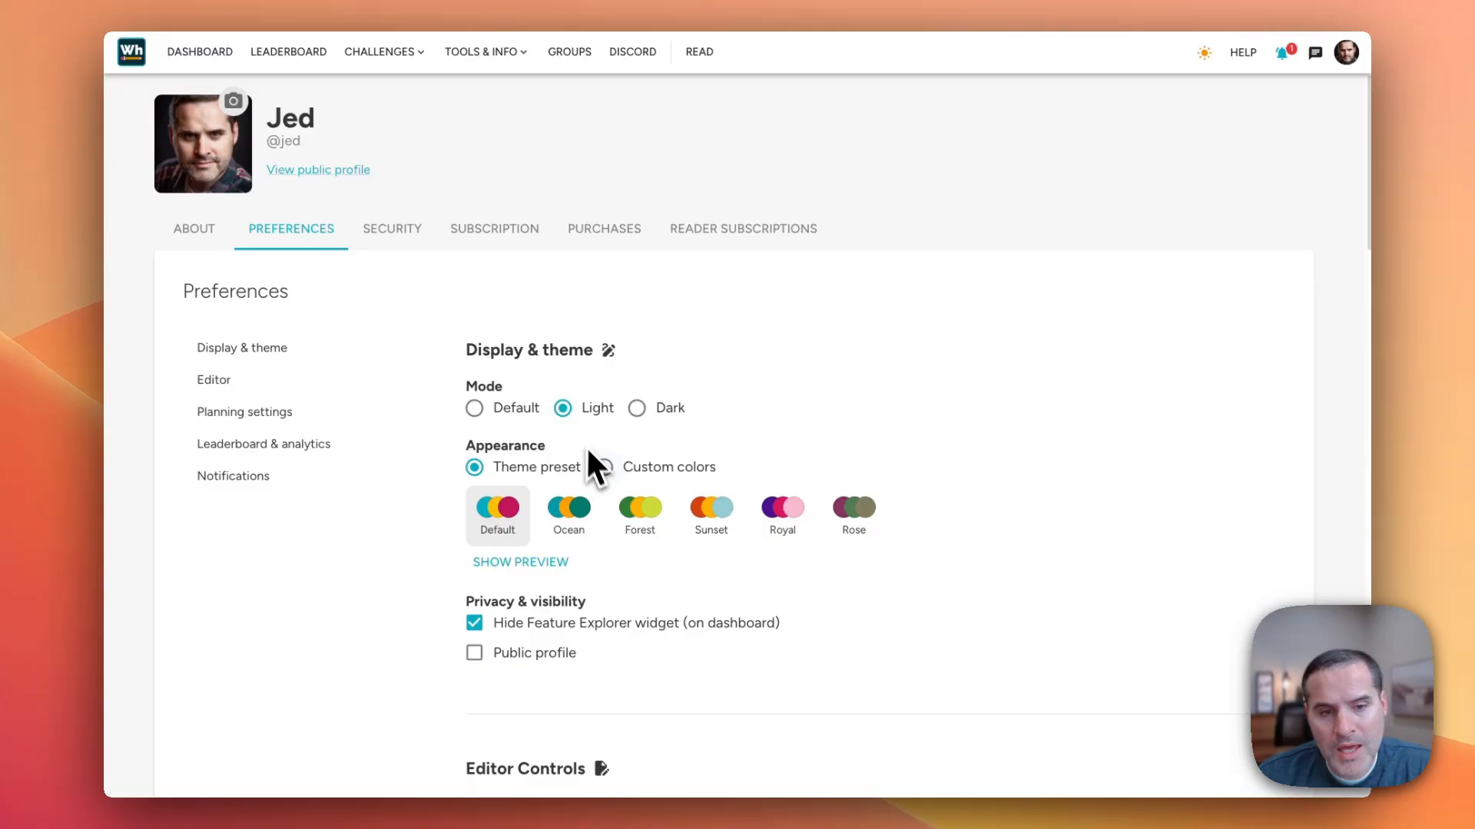
click(672, 415)
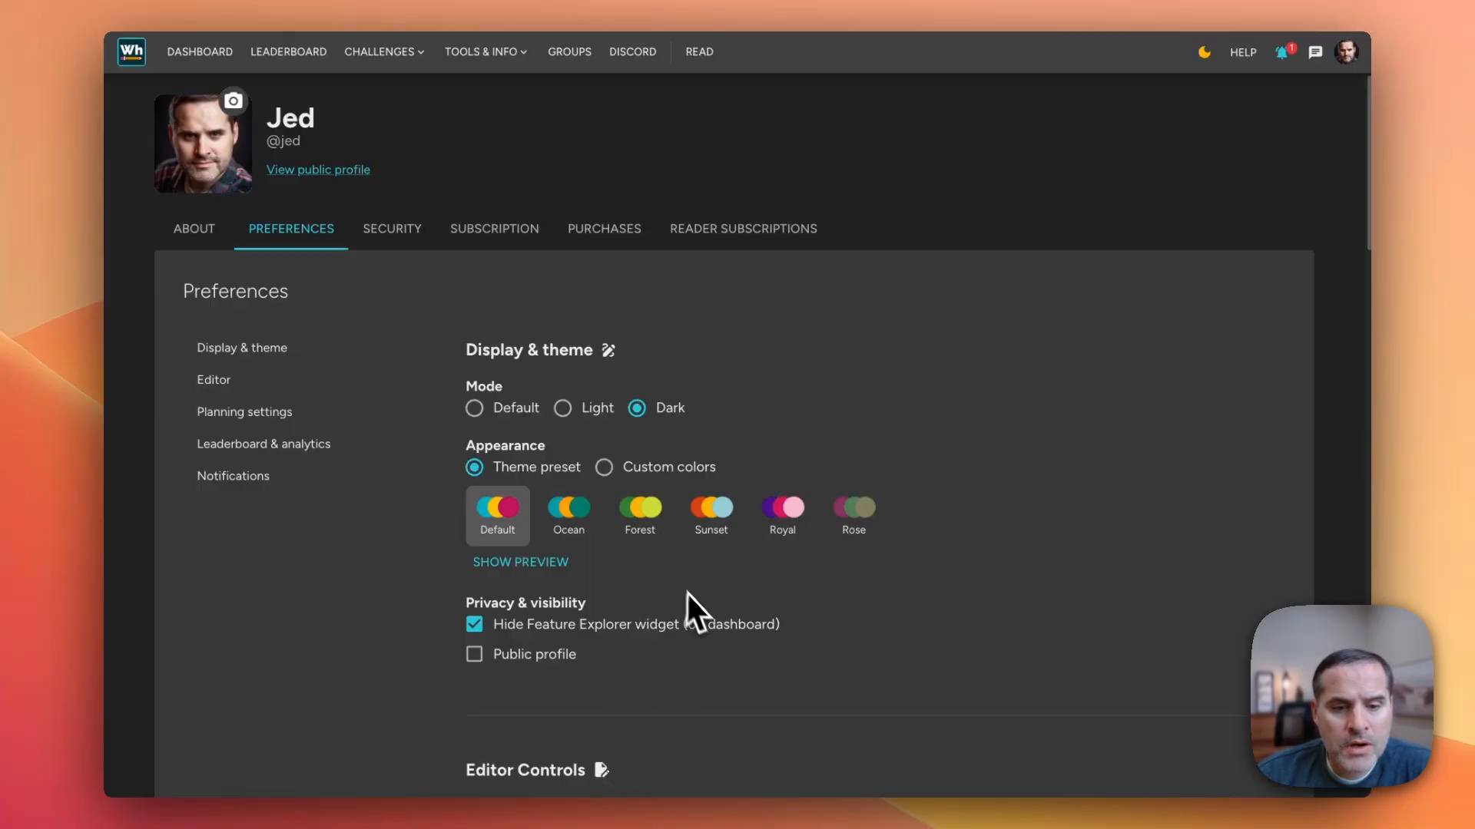
click(575, 520)
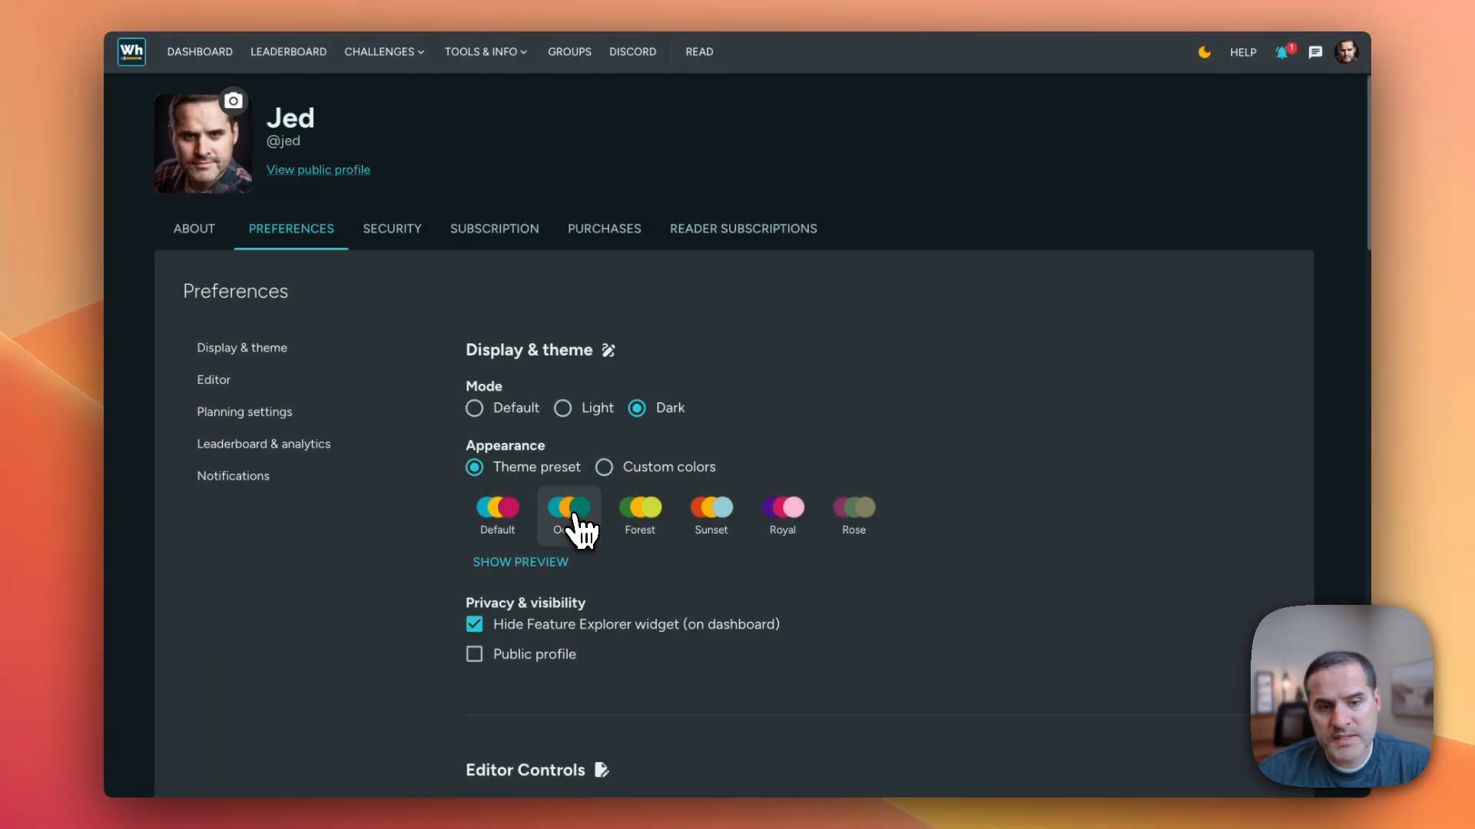
click(651, 522)
click(712, 522)
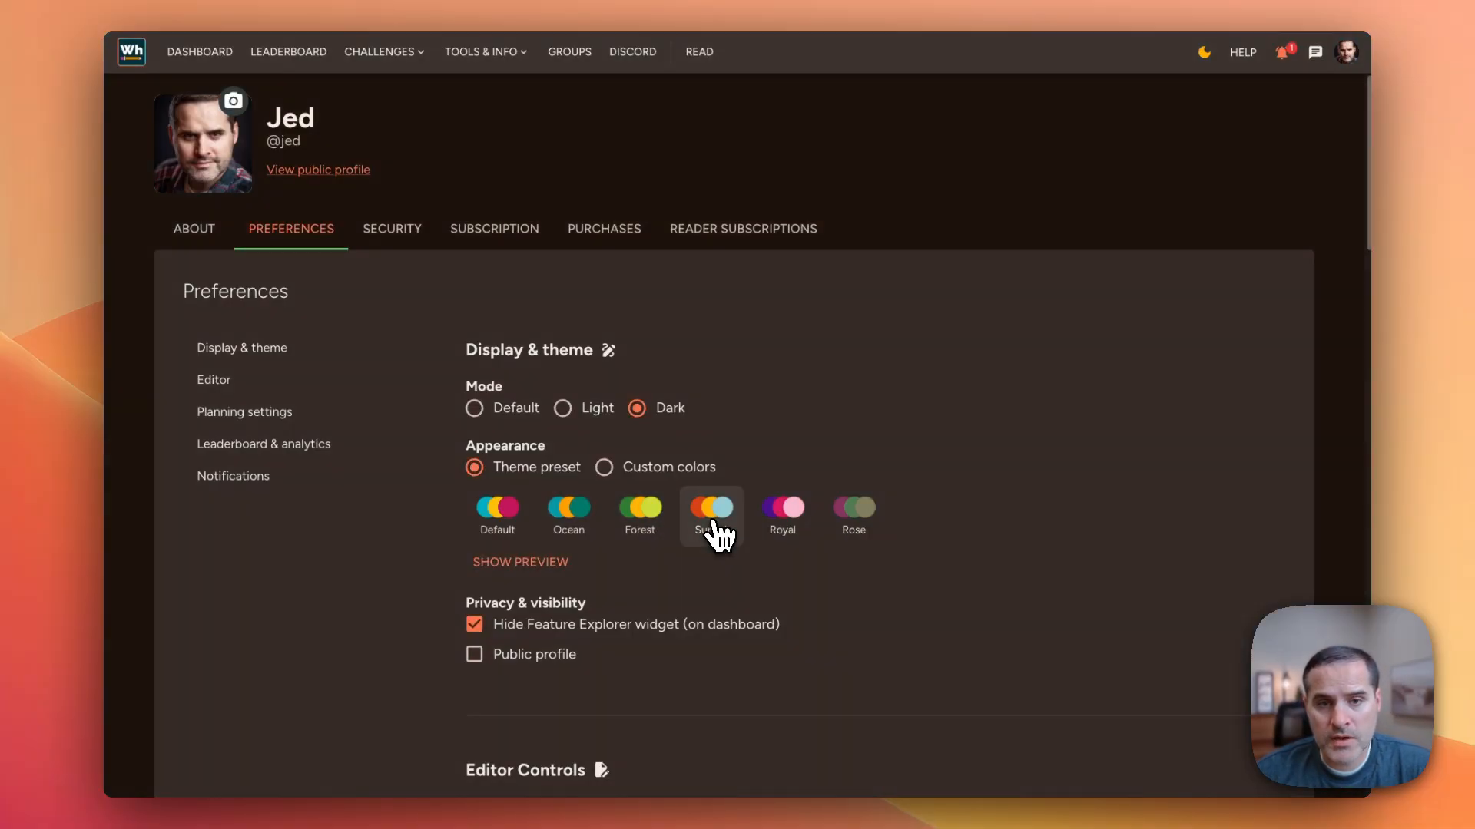
click(770, 524)
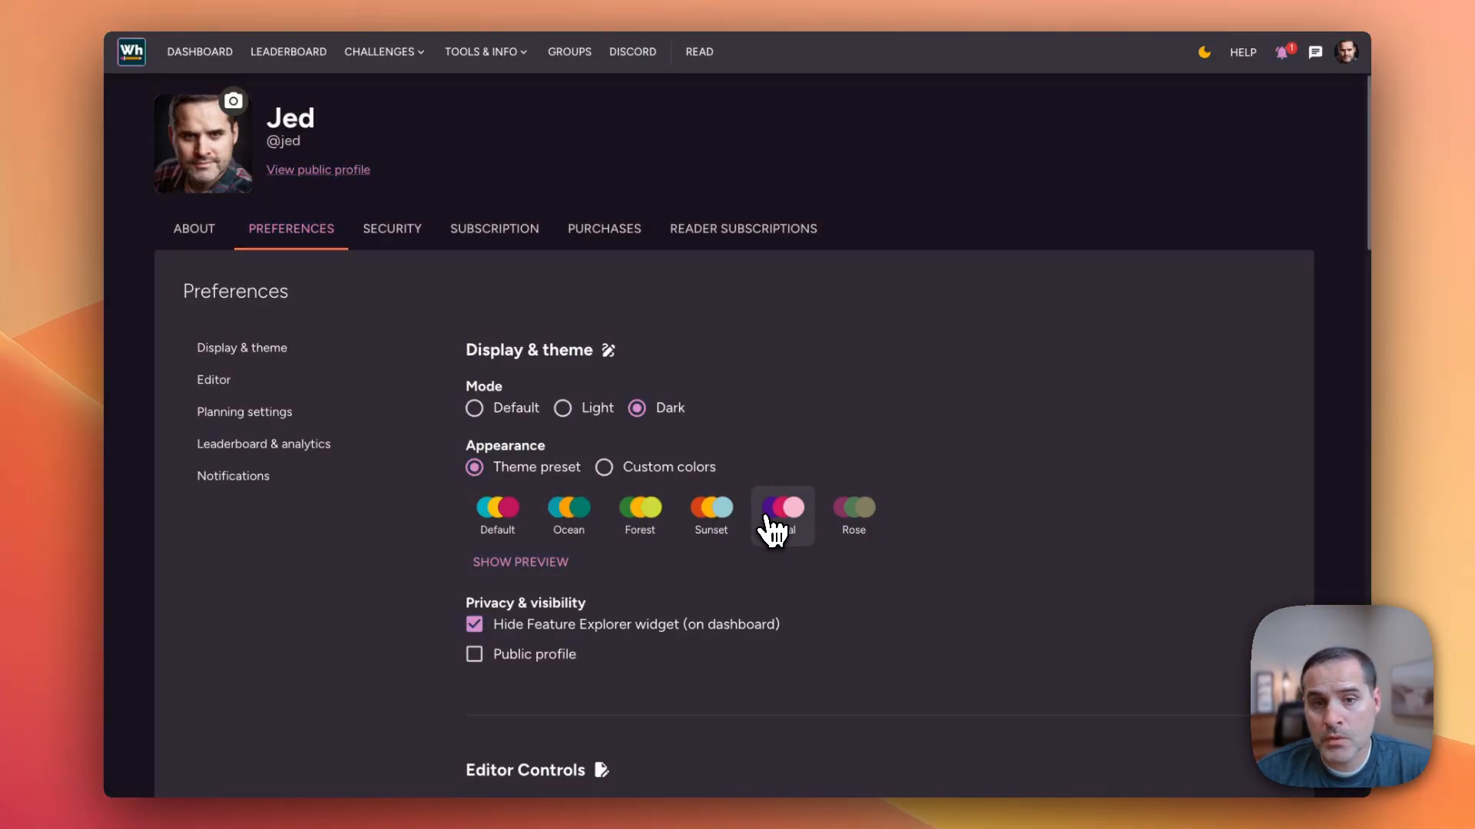
click(864, 537)
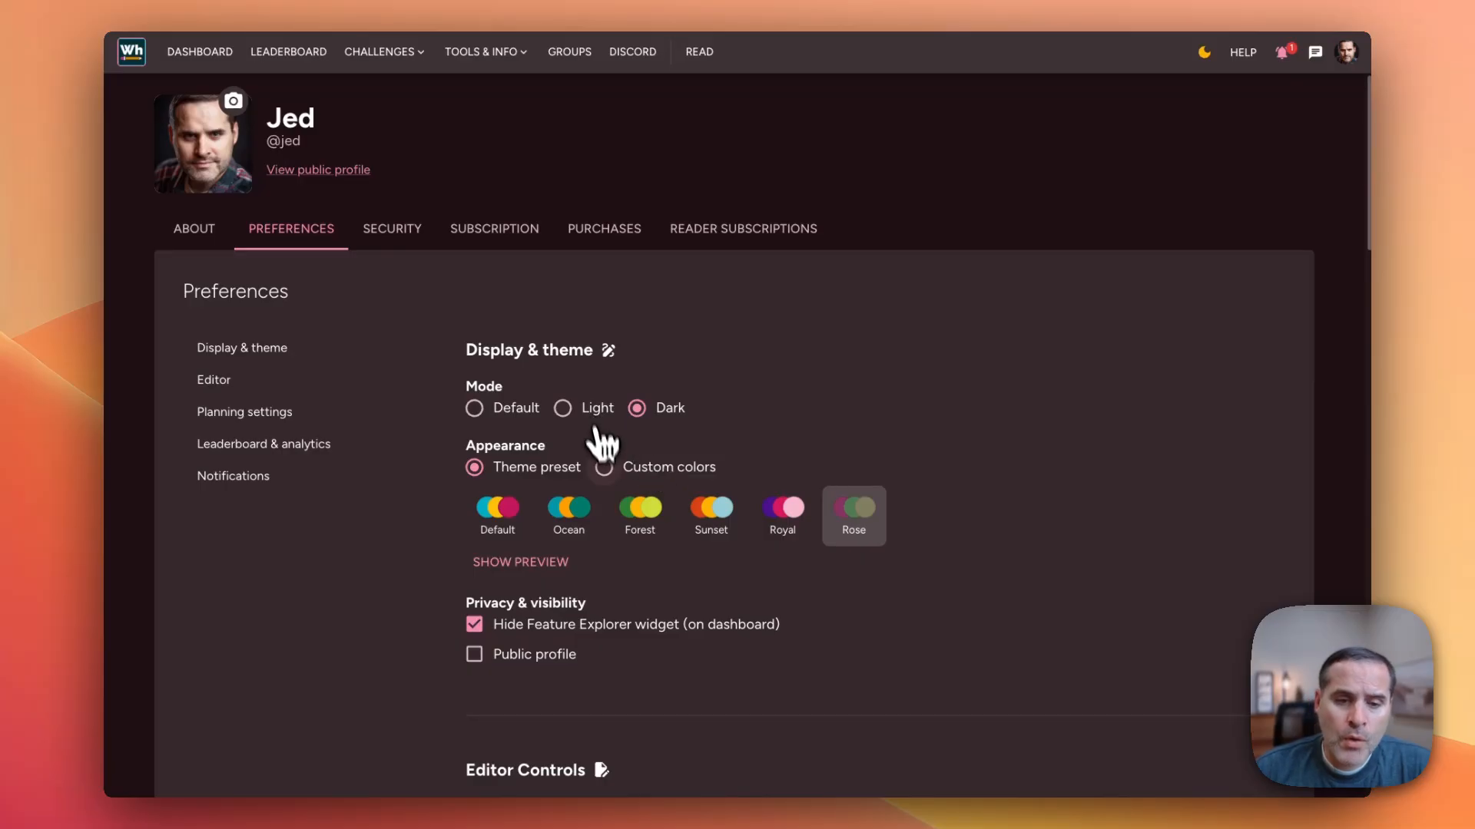
Try custom colors for the site's appearance and return to the Default theme preset
click(604, 467)
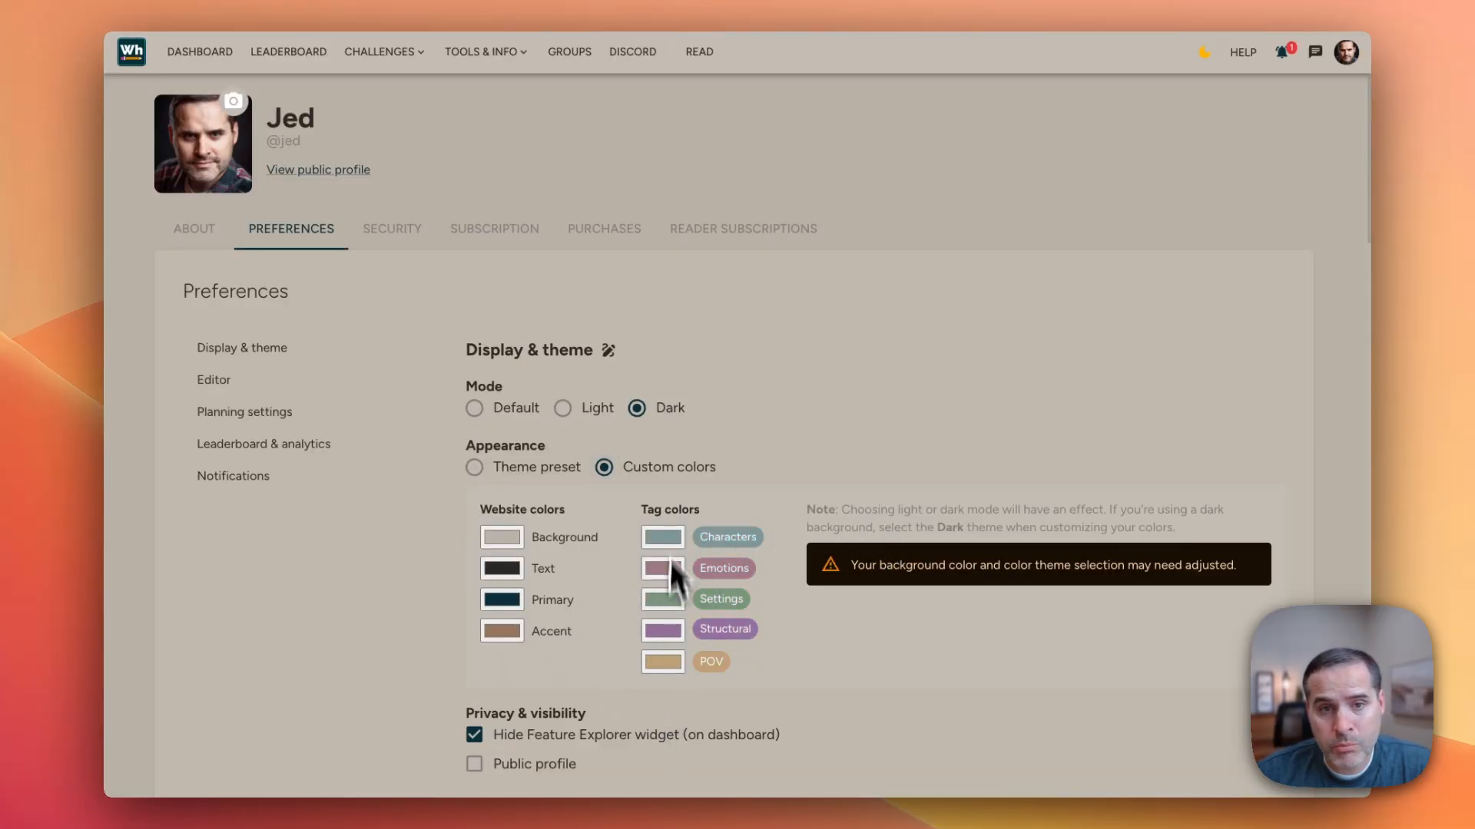
click(525, 470)
click(506, 518)
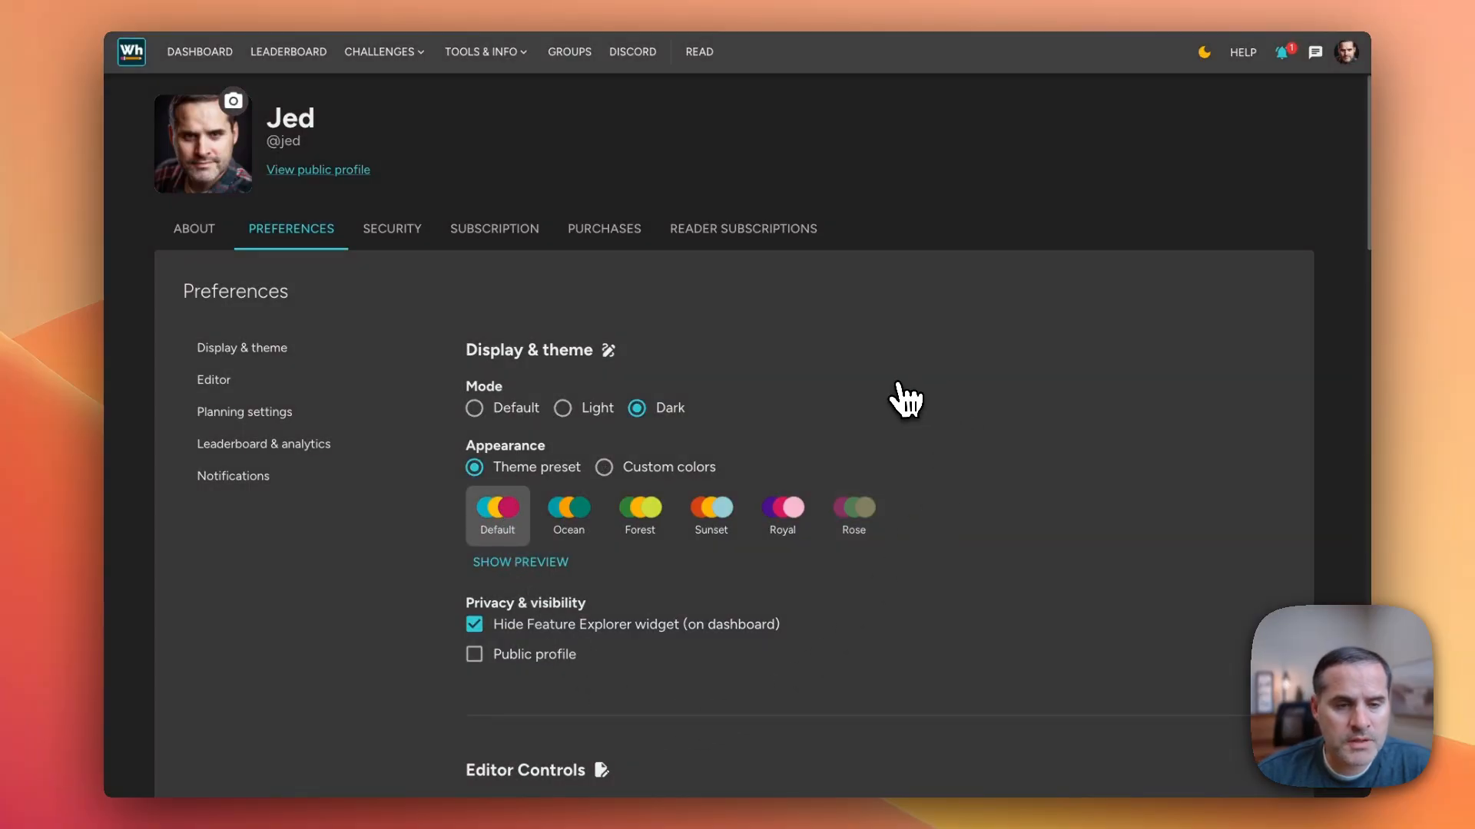
Examine the editor preferences for capitalization, formatting, automatic corrections and behaviour, and the plan view visibility settings
scroll(576, 428, down, 6)
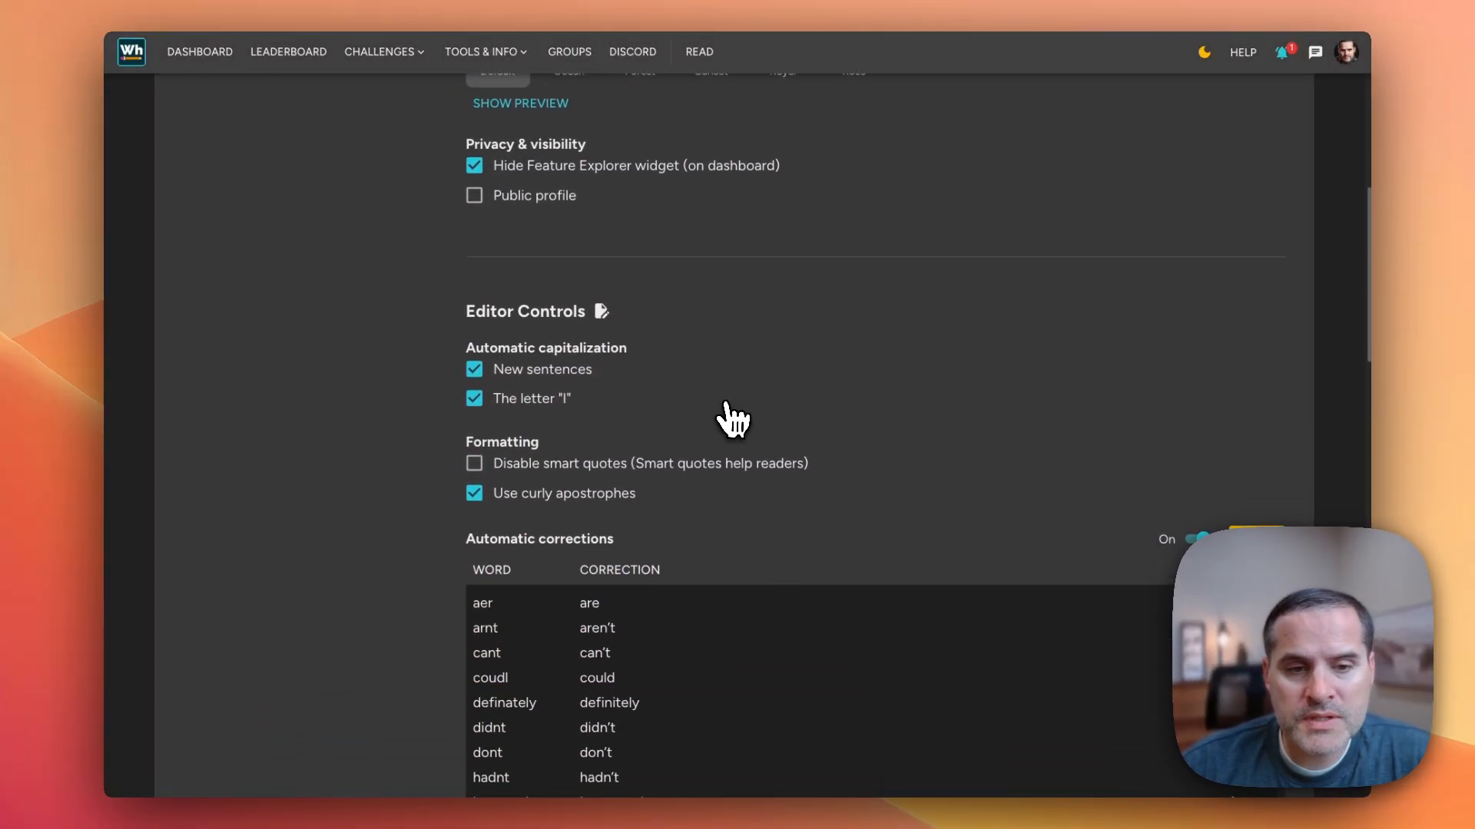
scroll(698, 418, up, 1)
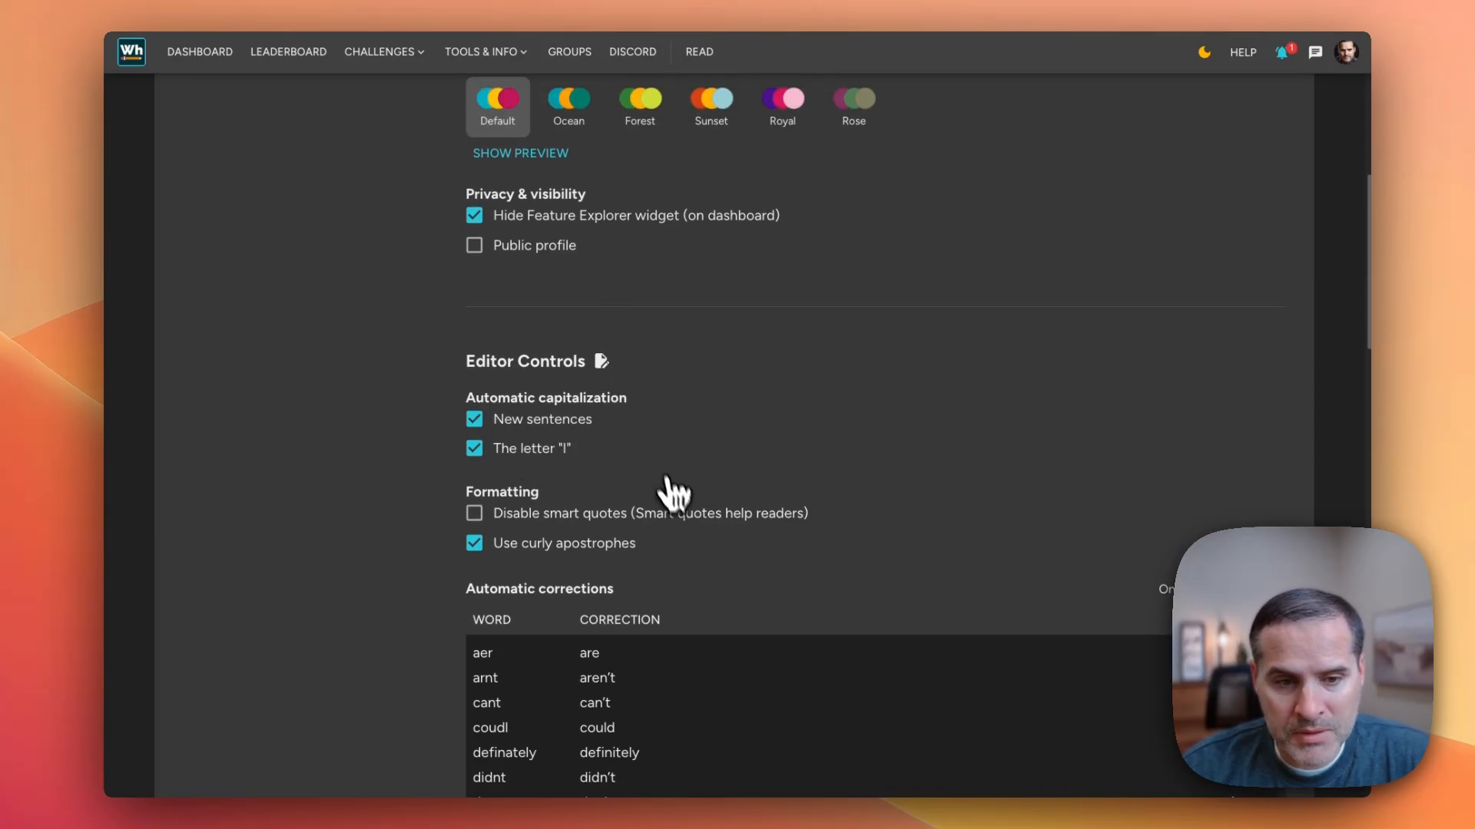
scroll(680, 499, down, 3)
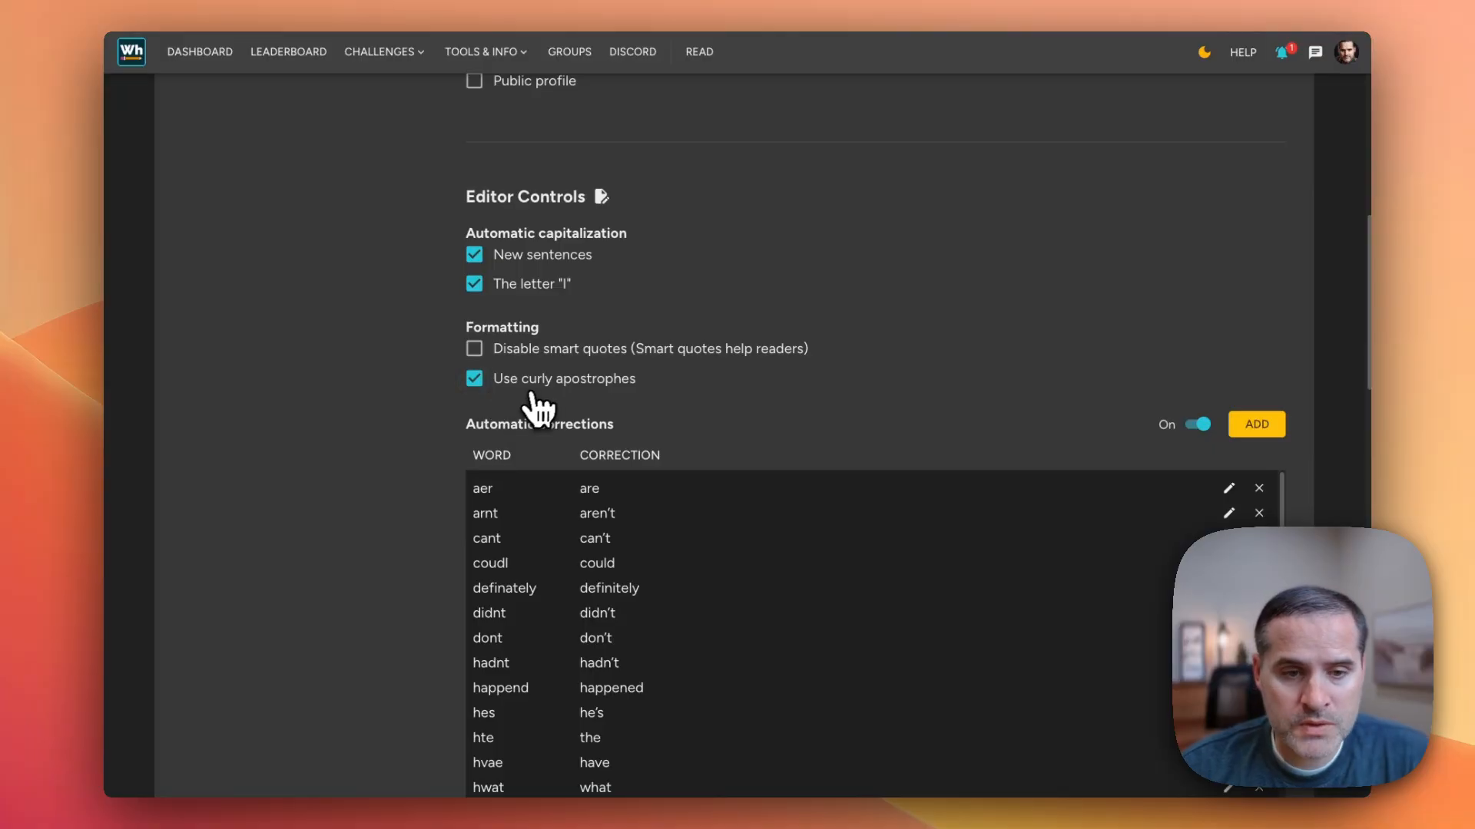
scroll(737, 427, down, 3)
scroll(764, 427, down, 3)
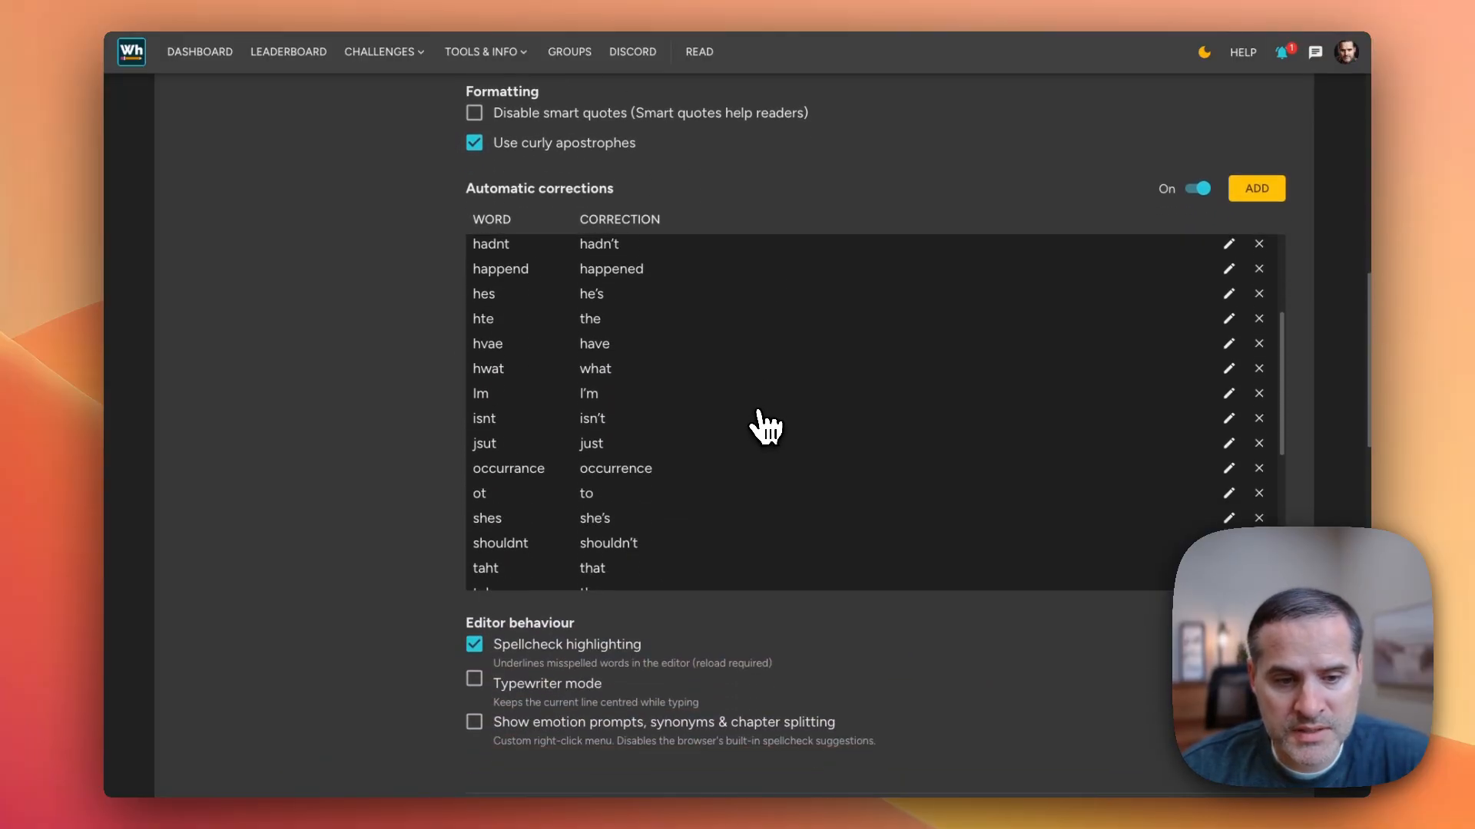
scroll(764, 427, down, 6)
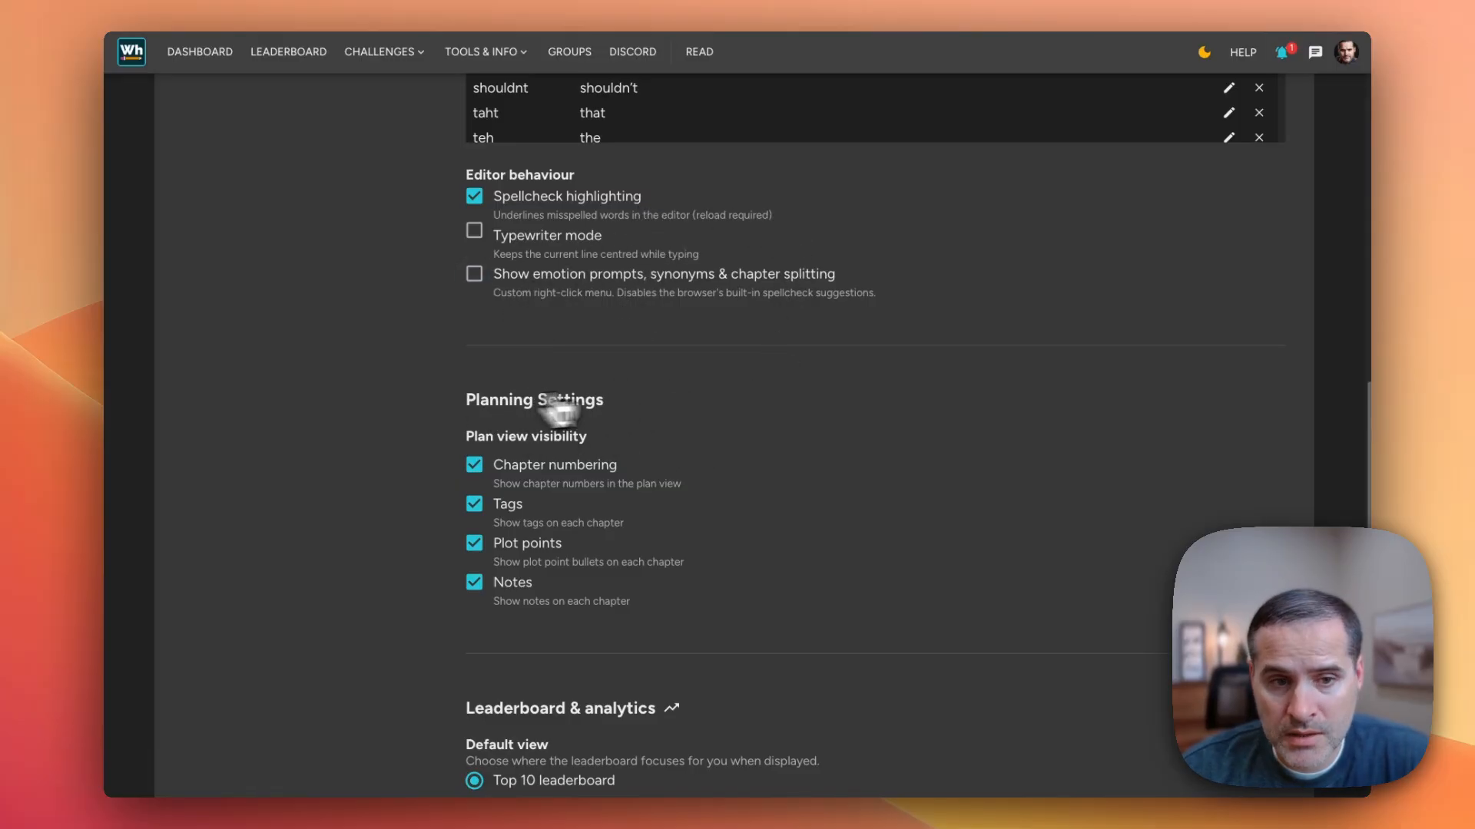
scroll(687, 625, down, 1)
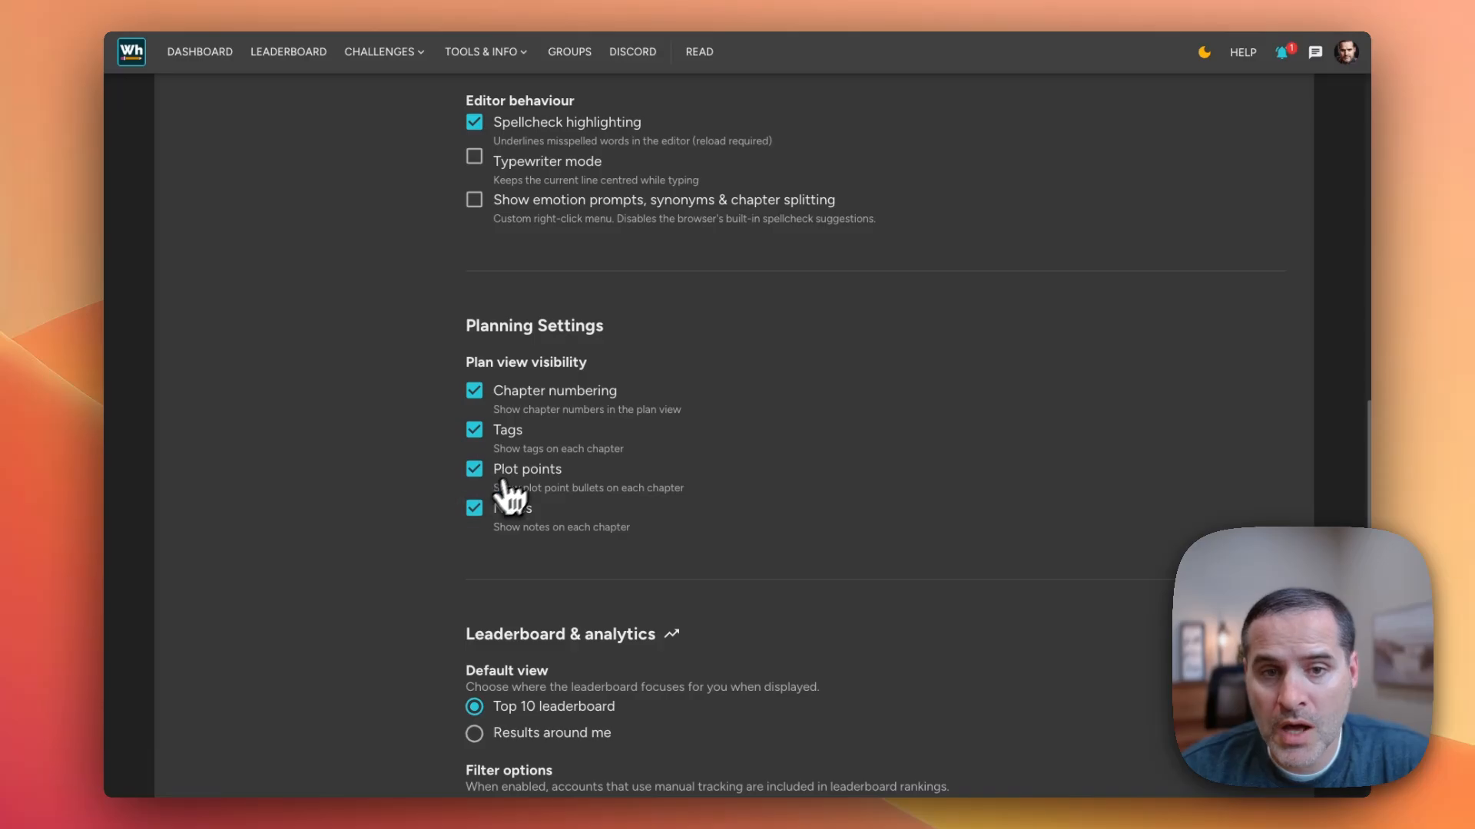
Examine the leaderboard and analytics preferences, including default view, filter options, visibility, word count display and week definition
scroll(603, 463, down, 2)
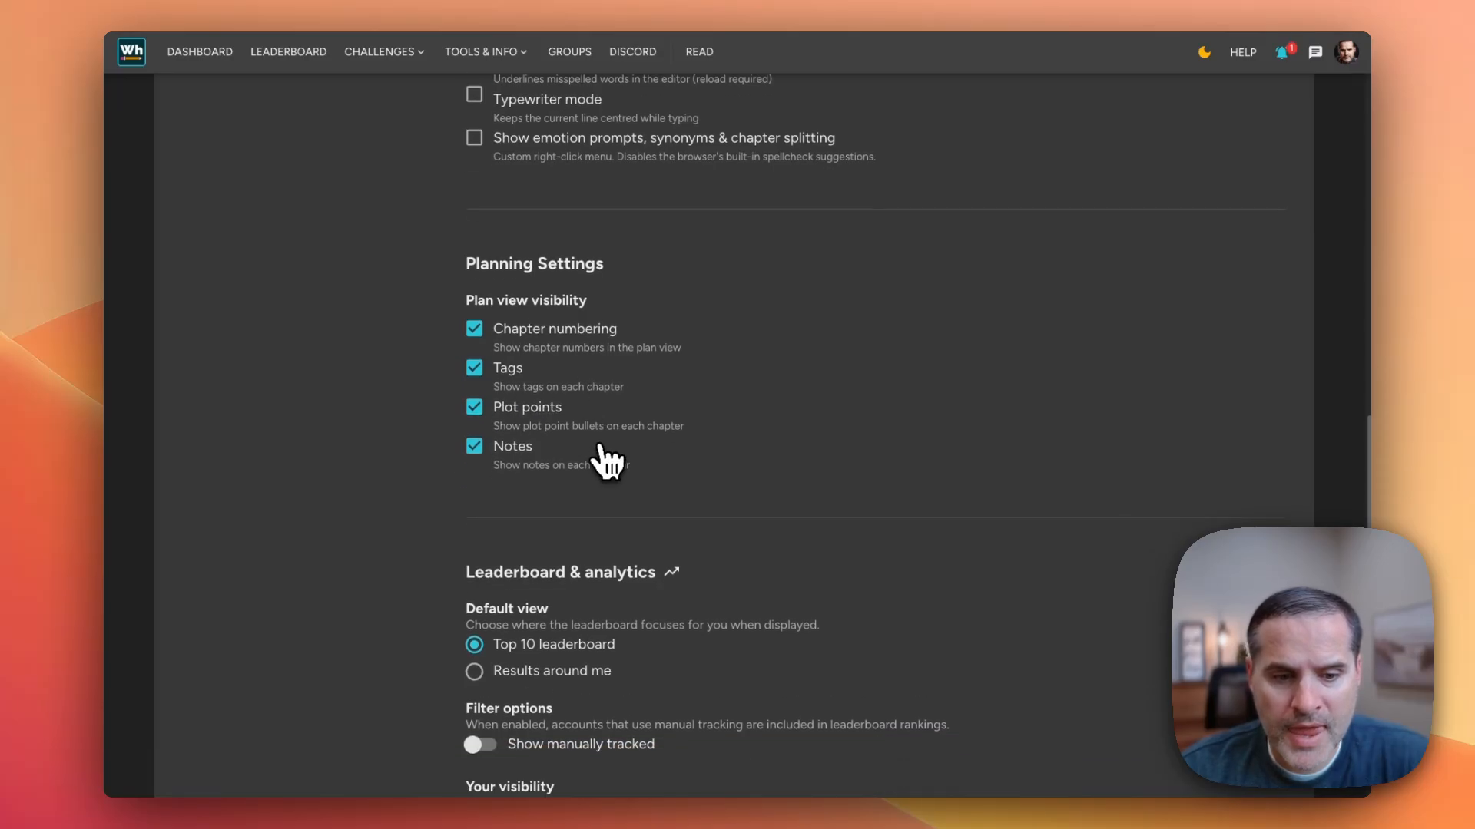
scroll(607, 460, down, 5)
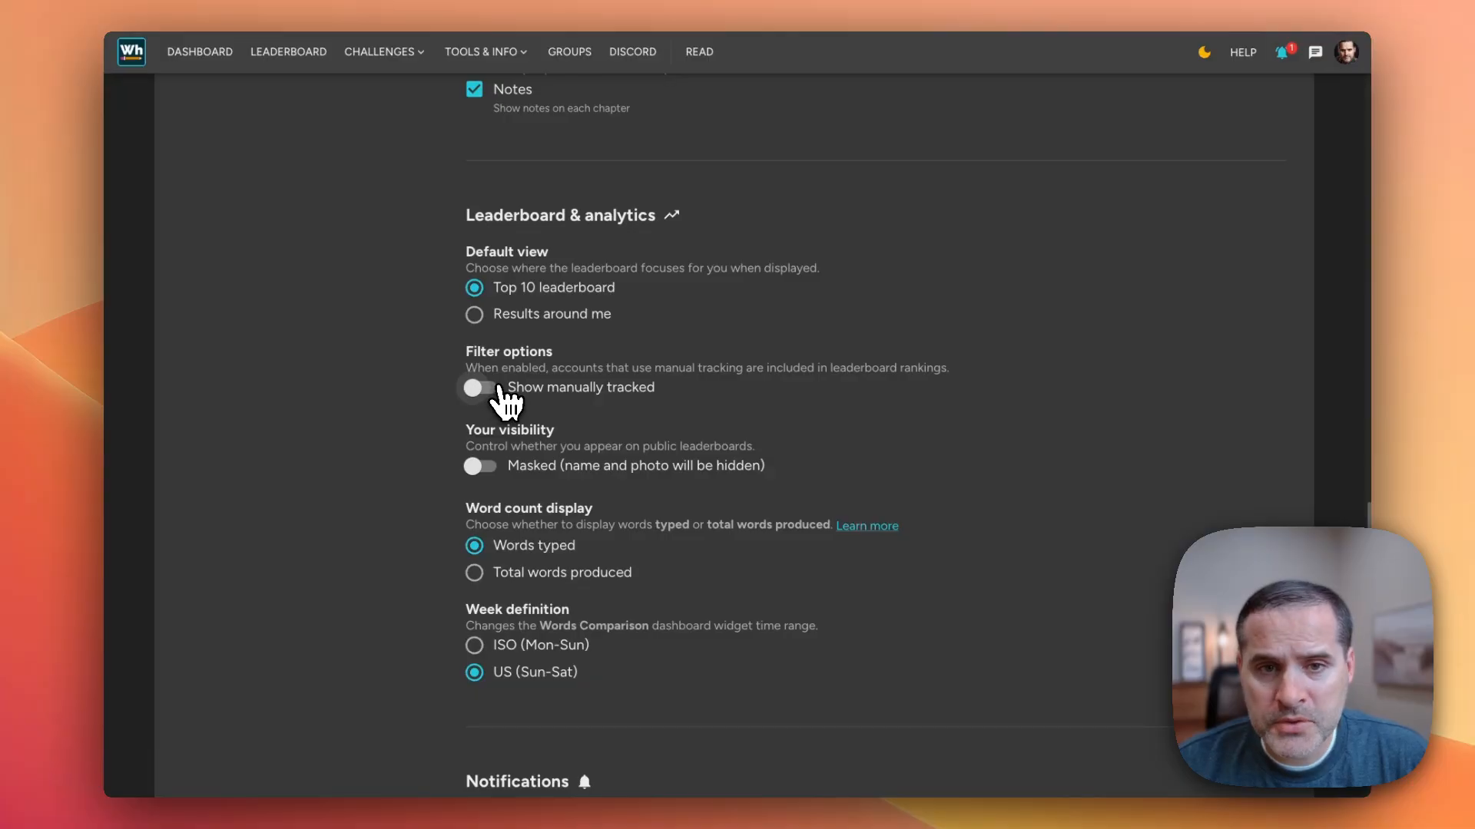
scroll(559, 543, down, 5)
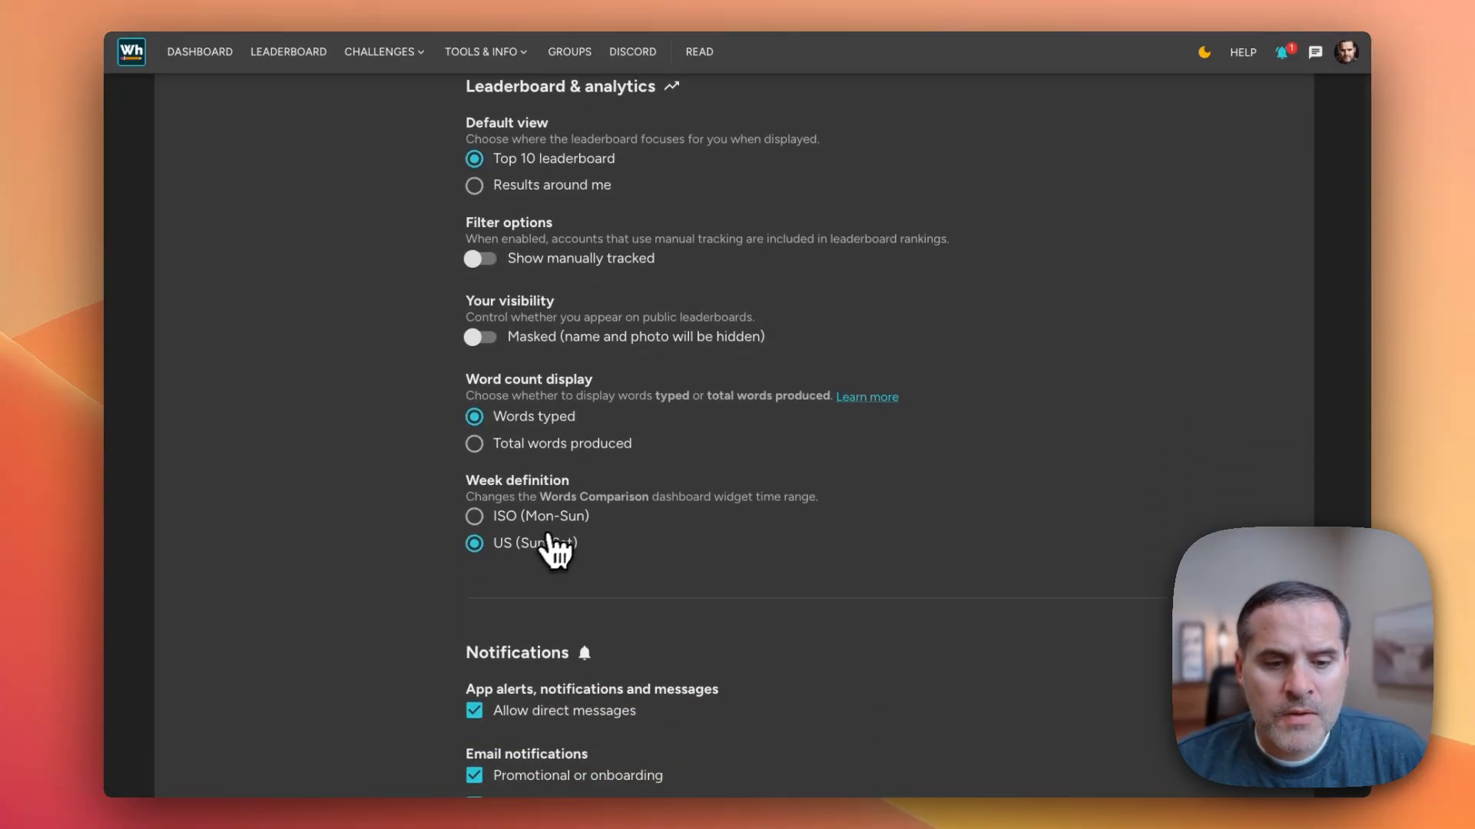
scroll(566, 542, up, 20)
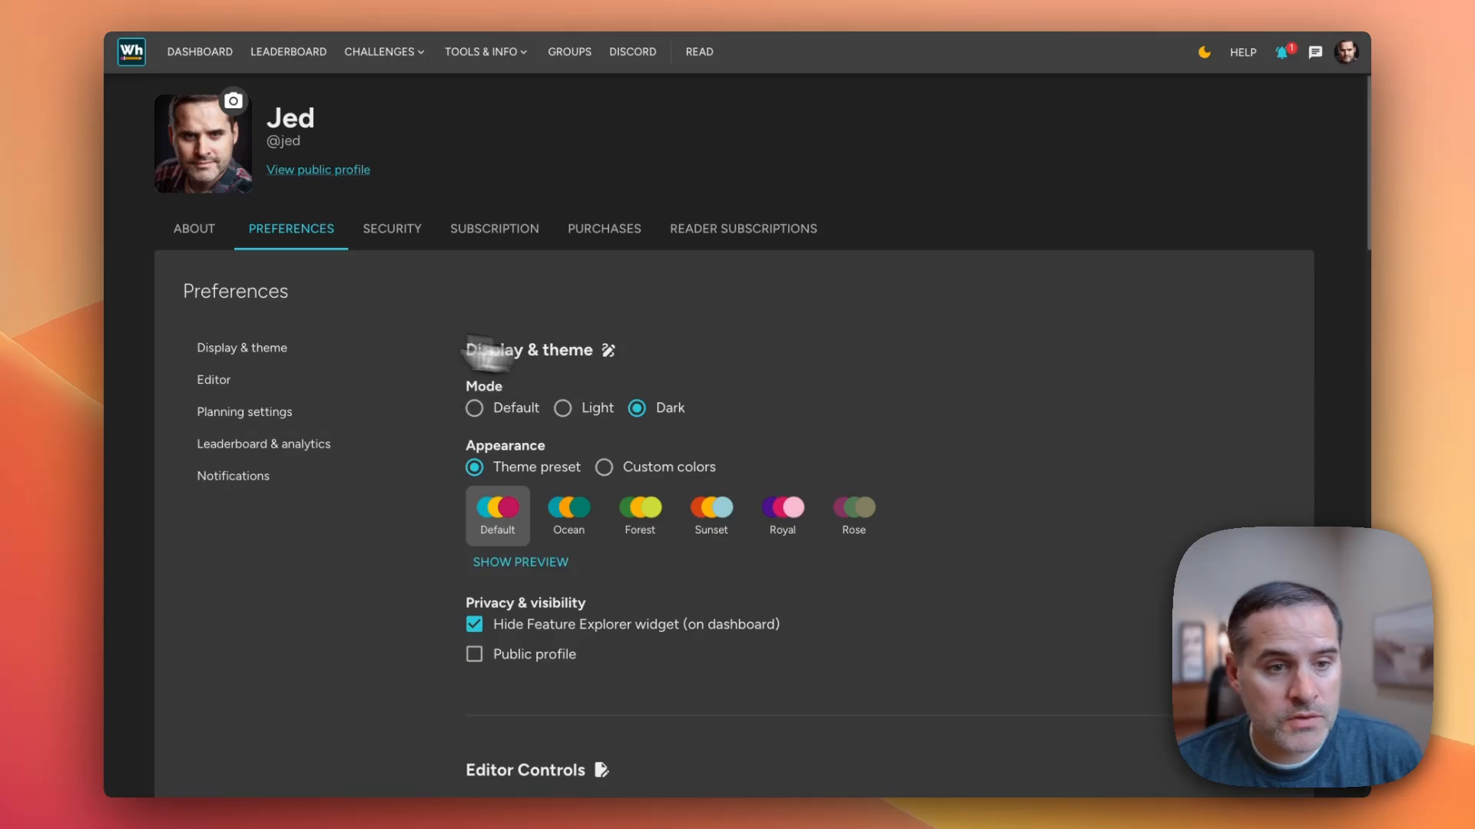
Leave the preferences for the dashboard, open the leaderboard and check the yearly, monthly and daily competition targets
click(201, 53)
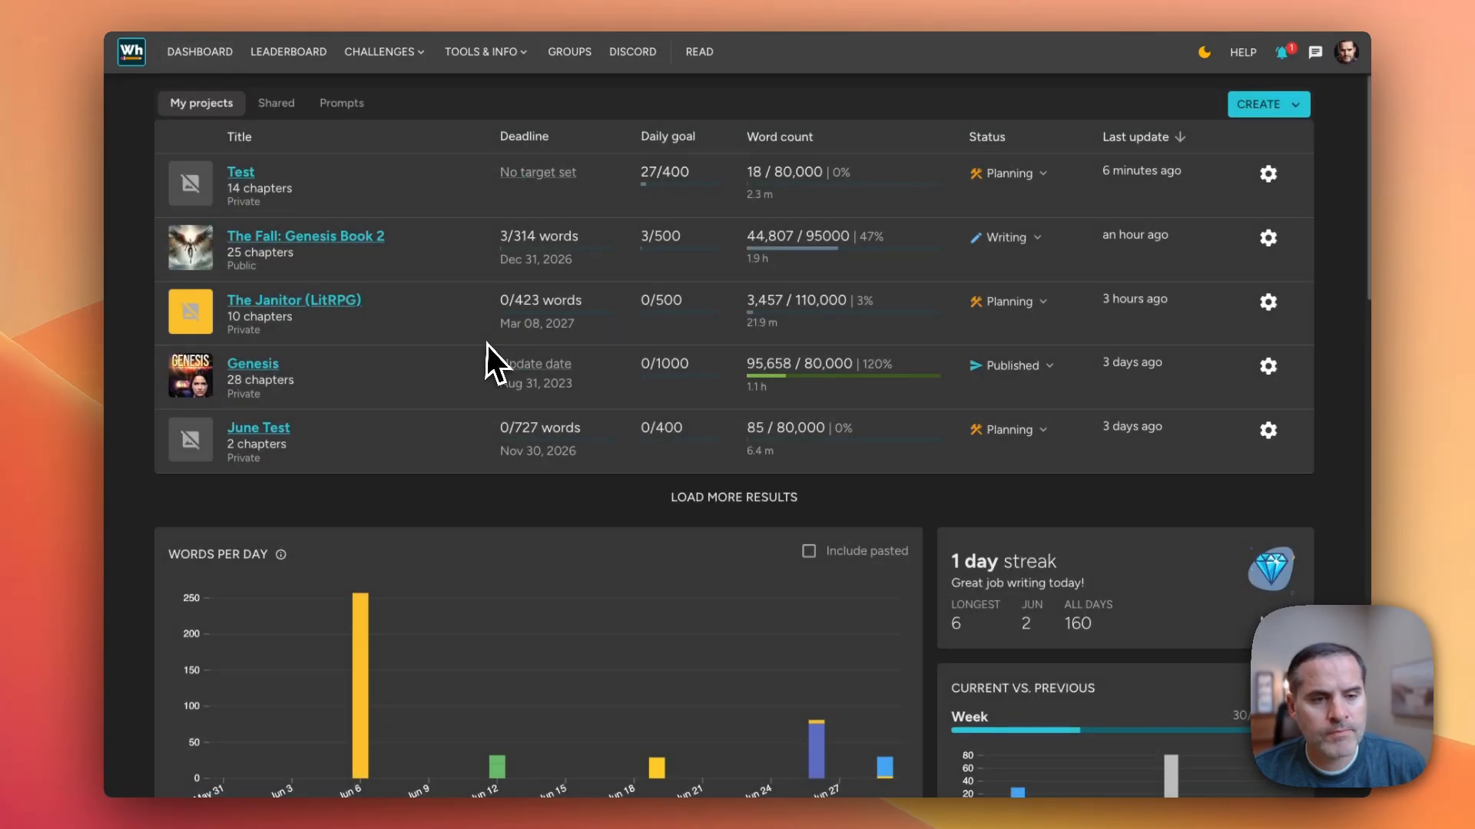
click(289, 54)
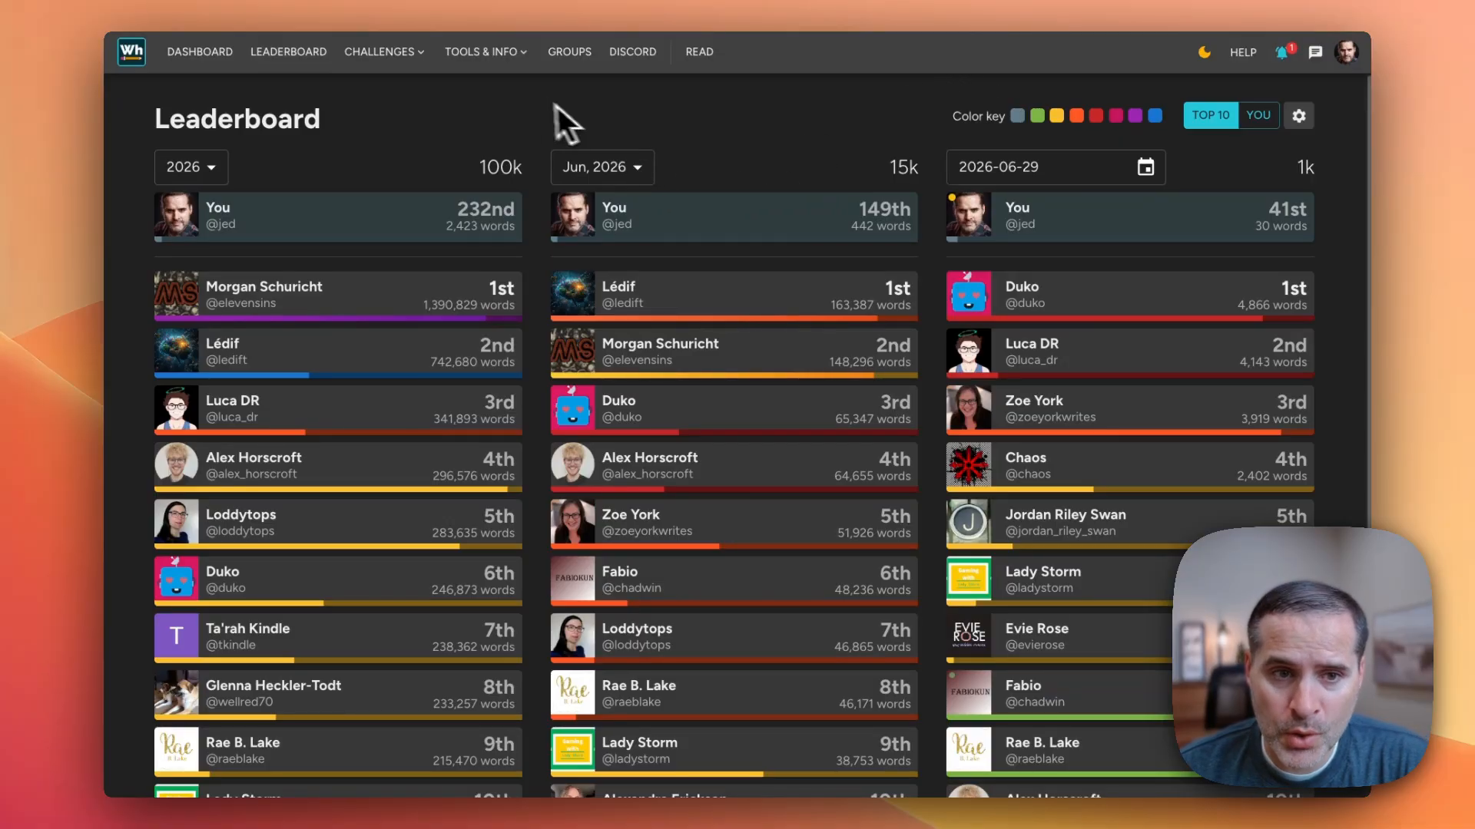
mouse_move(511, 173)
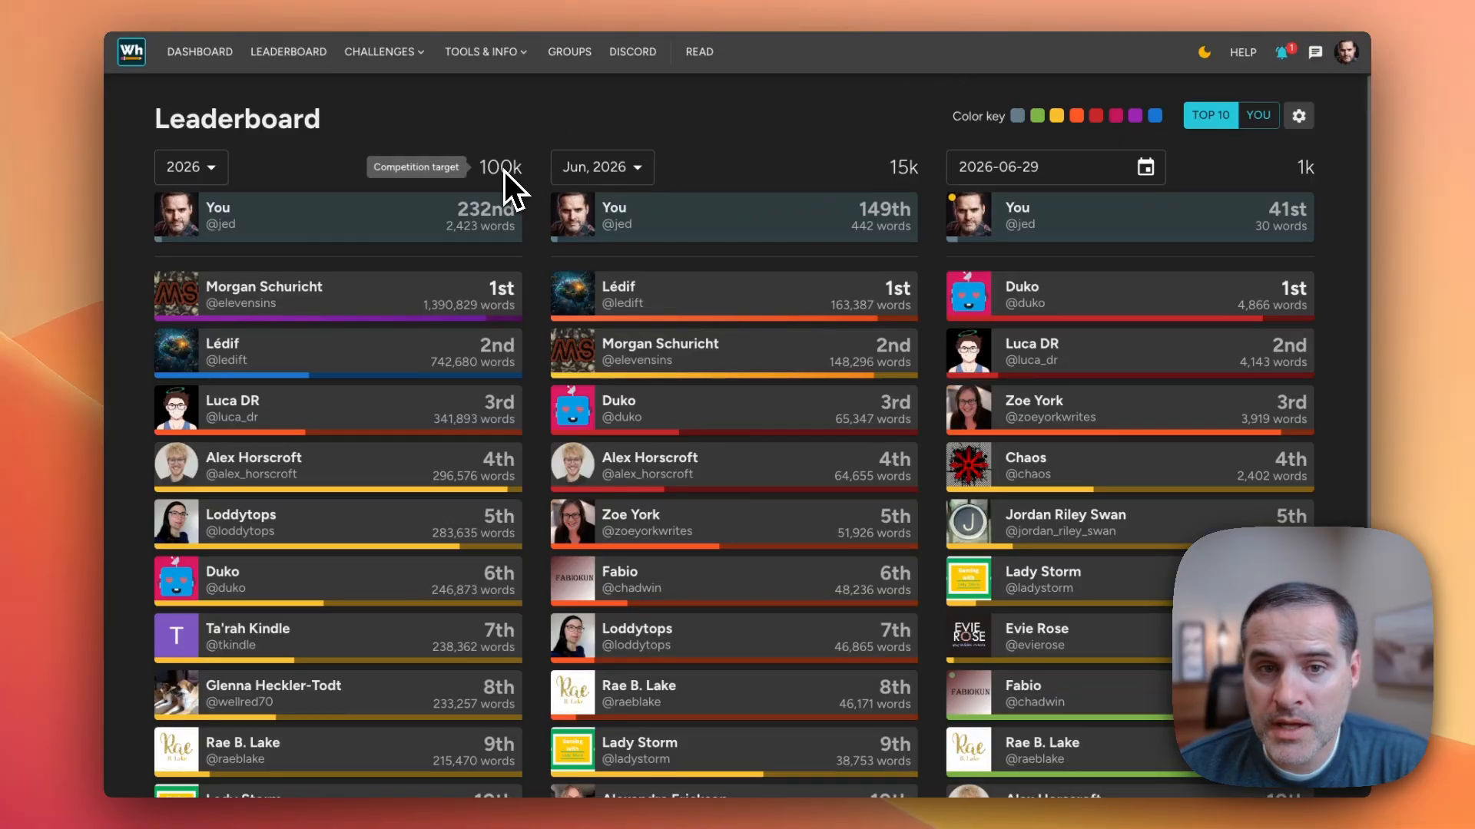
mouse_move(901, 174)
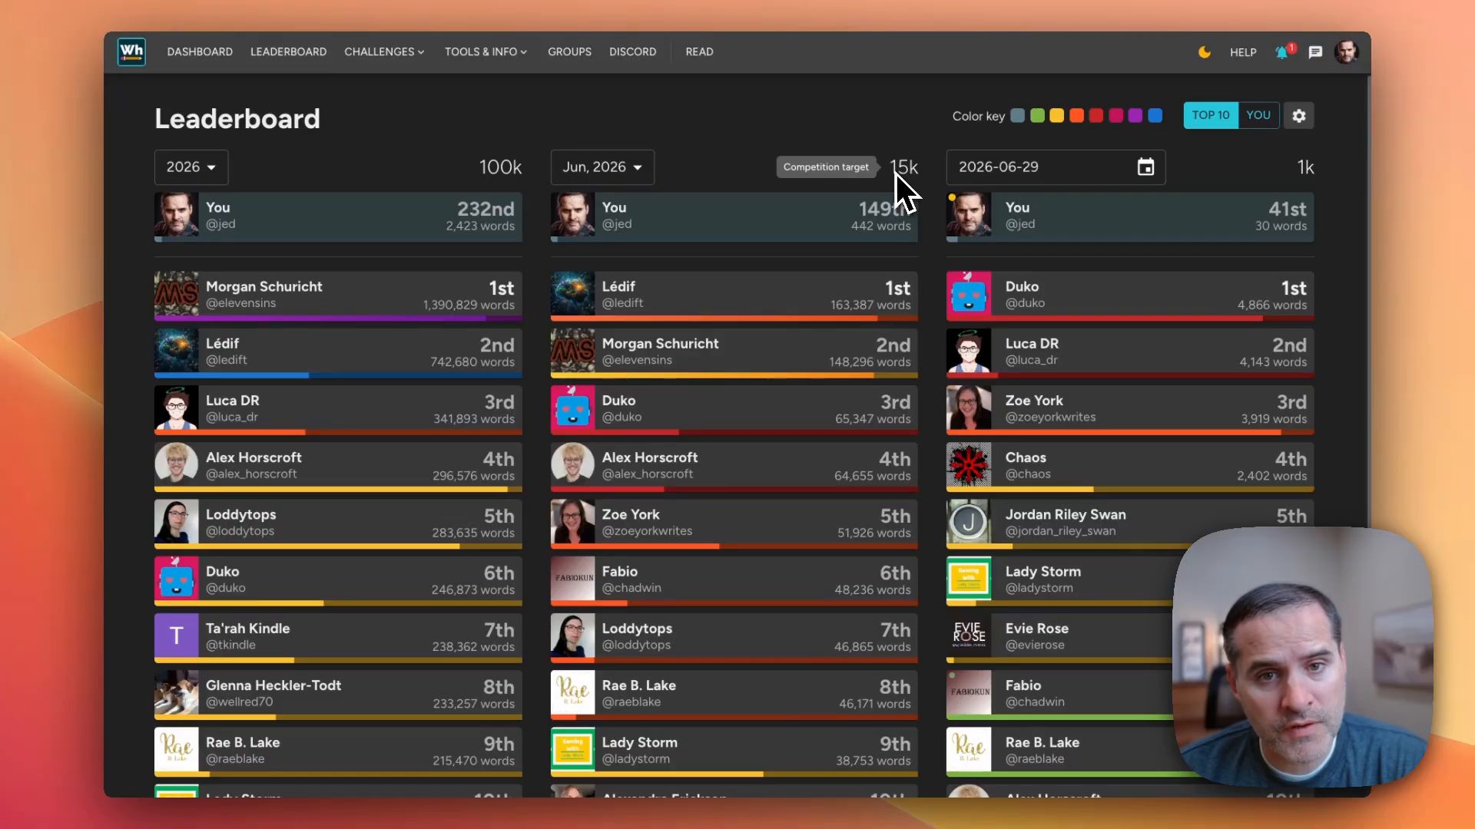
mouse_move(1311, 169)
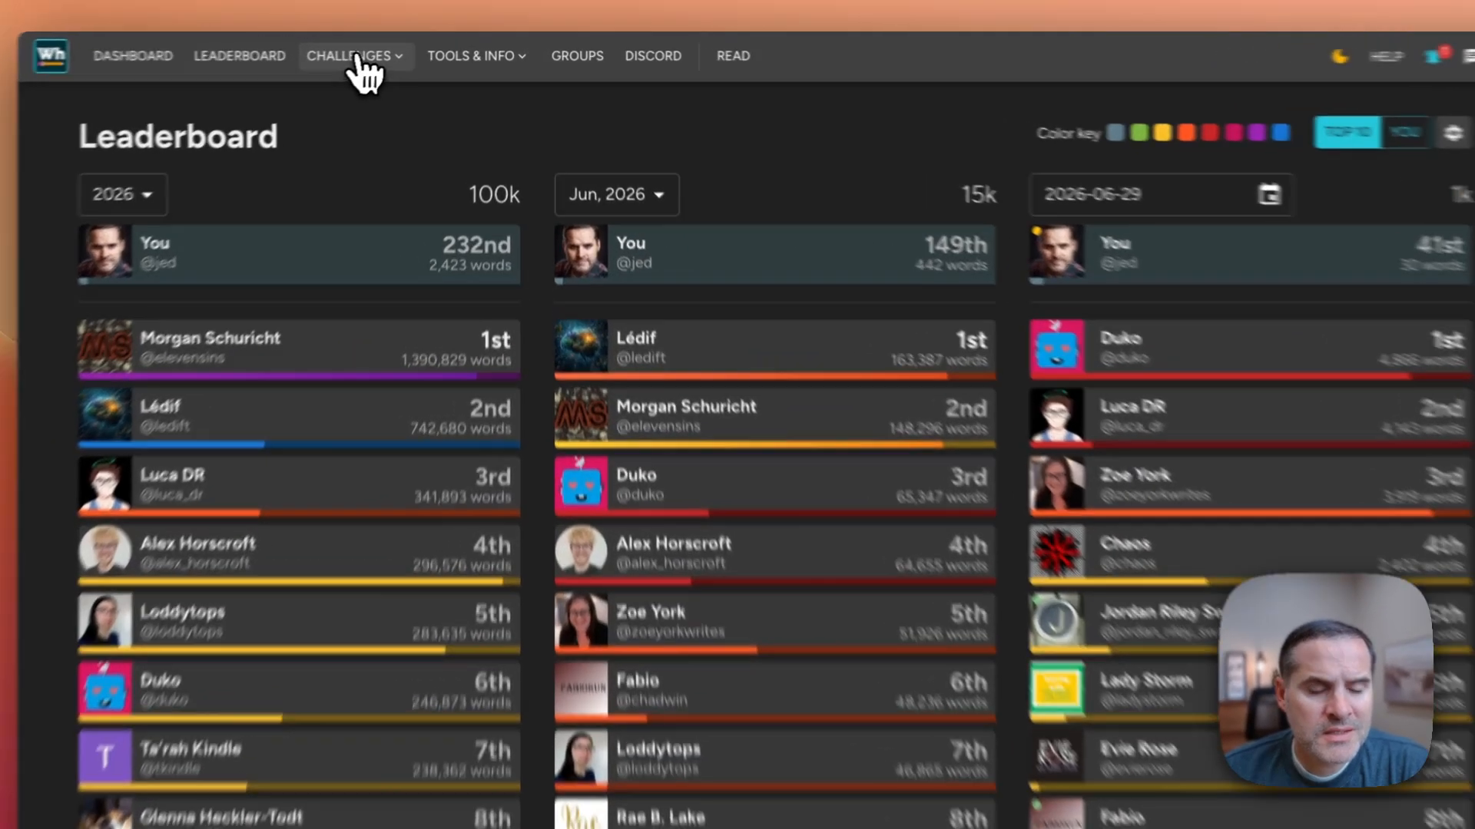
View the Novel Writing challenge page and the Writing Streak challenge page
click(387, 51)
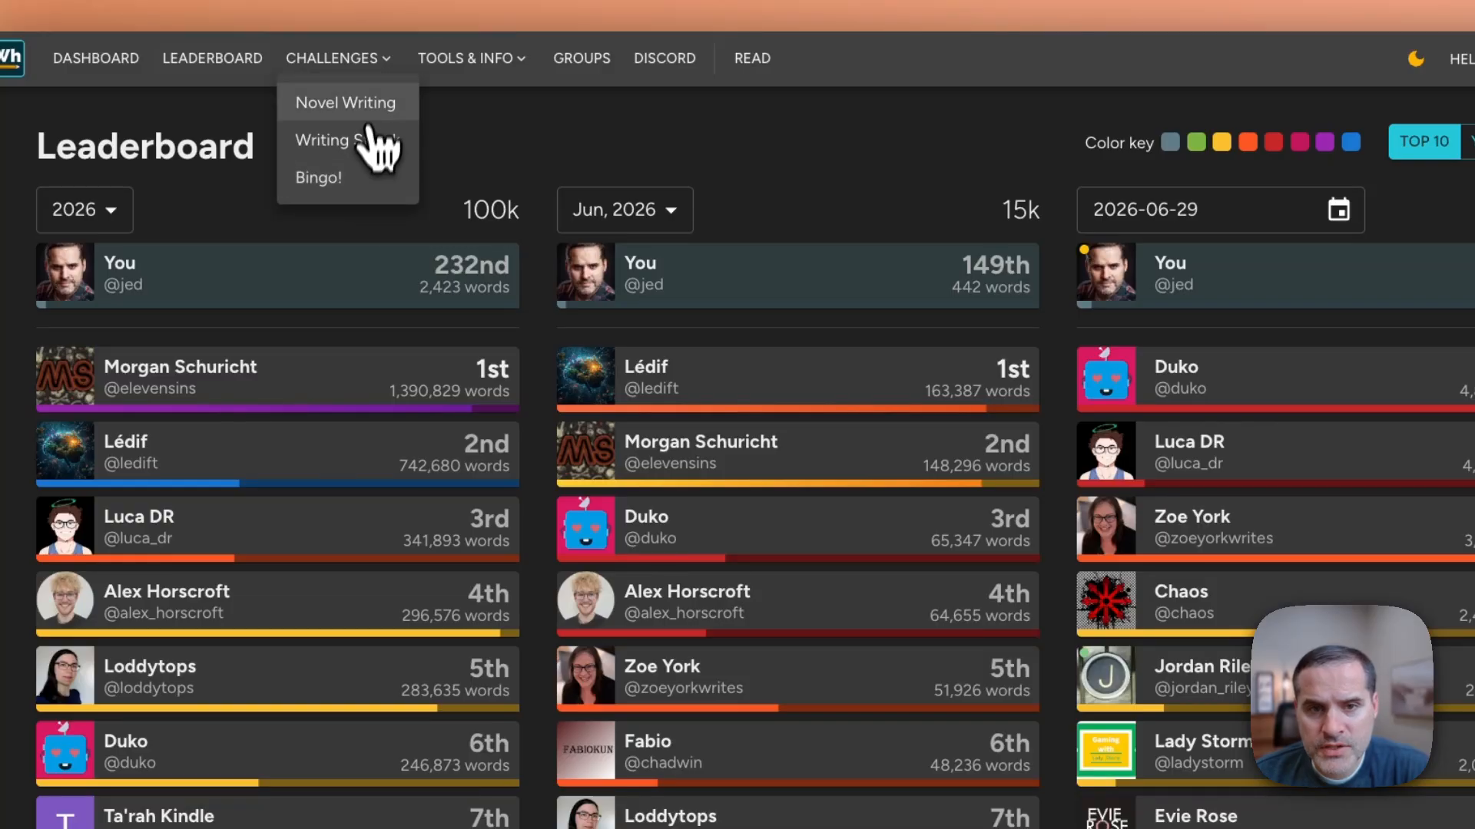
click(371, 105)
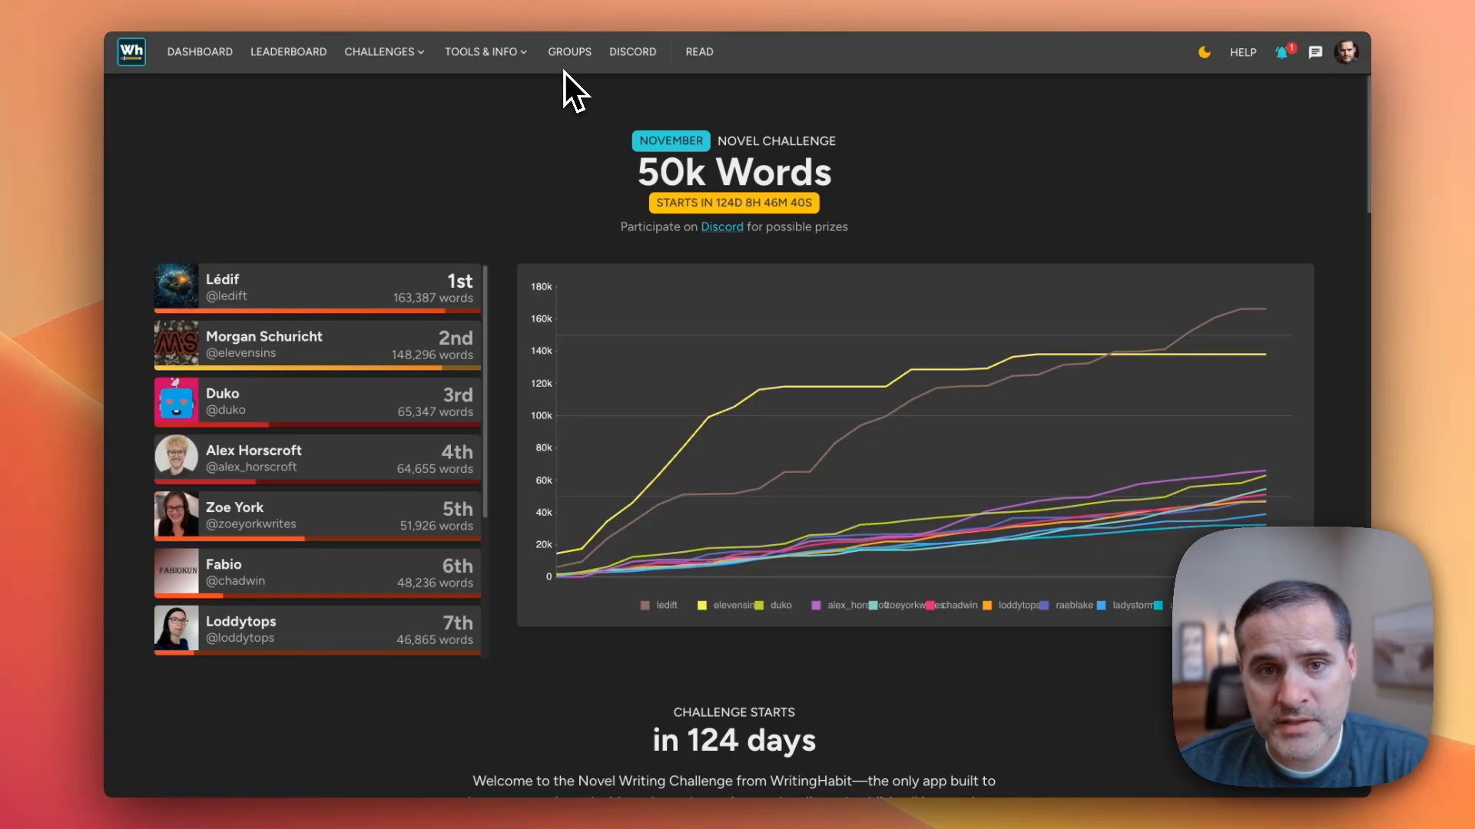
click(398, 54)
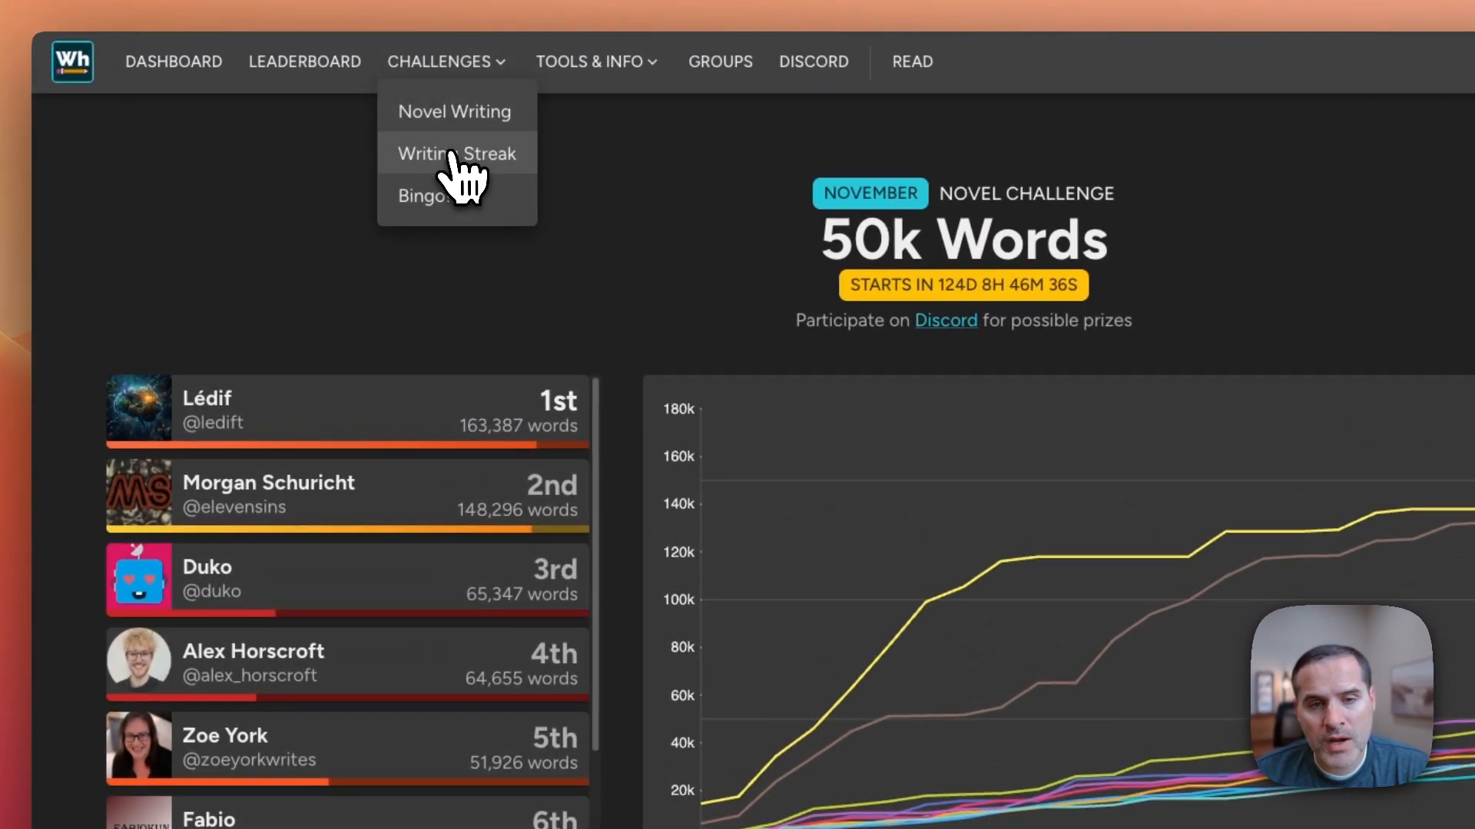
click(452, 154)
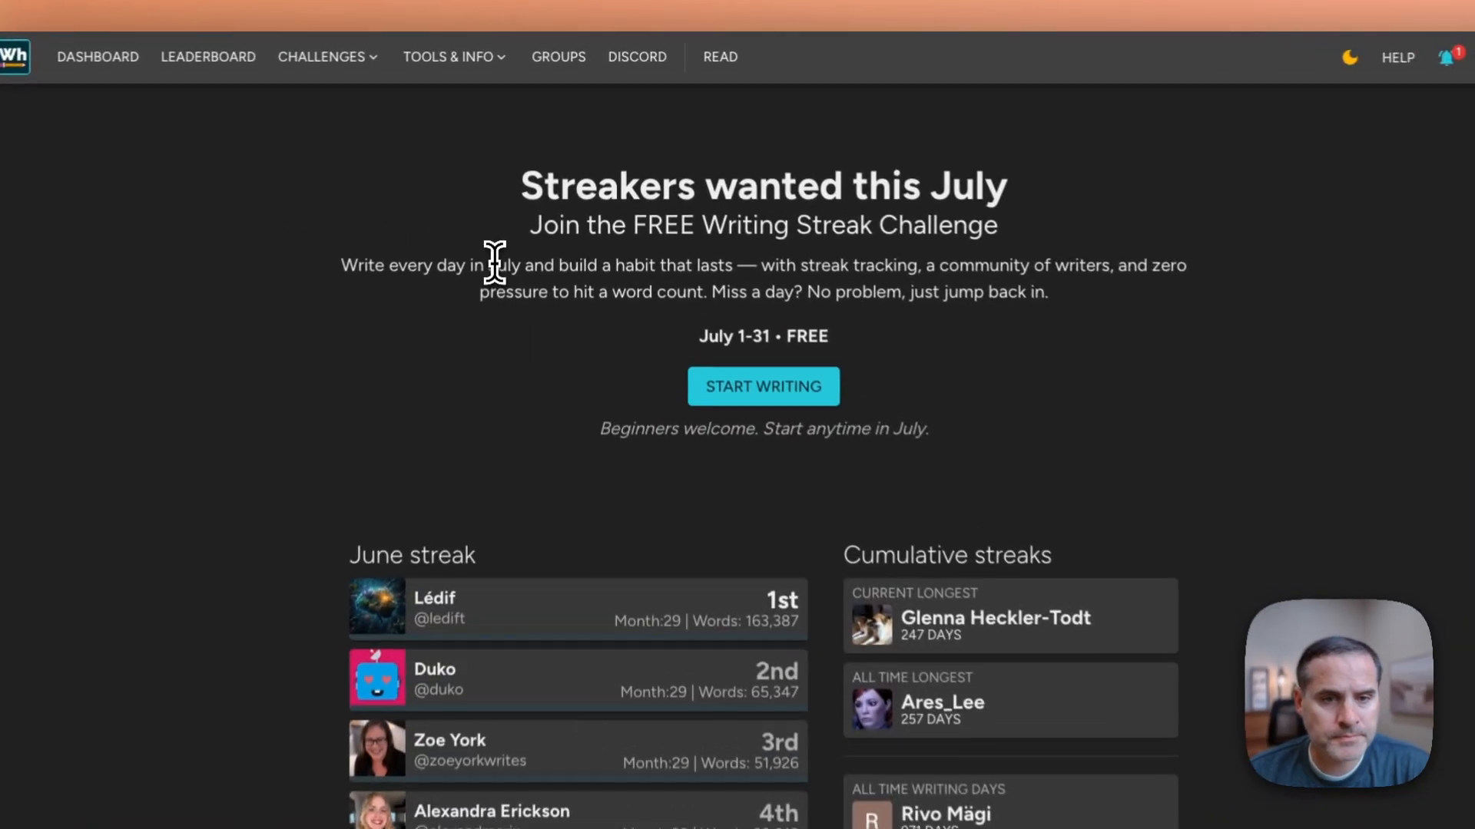
Open the Bingo challenge and examine its leaderboard progress, challenge squares and rules
click(392, 56)
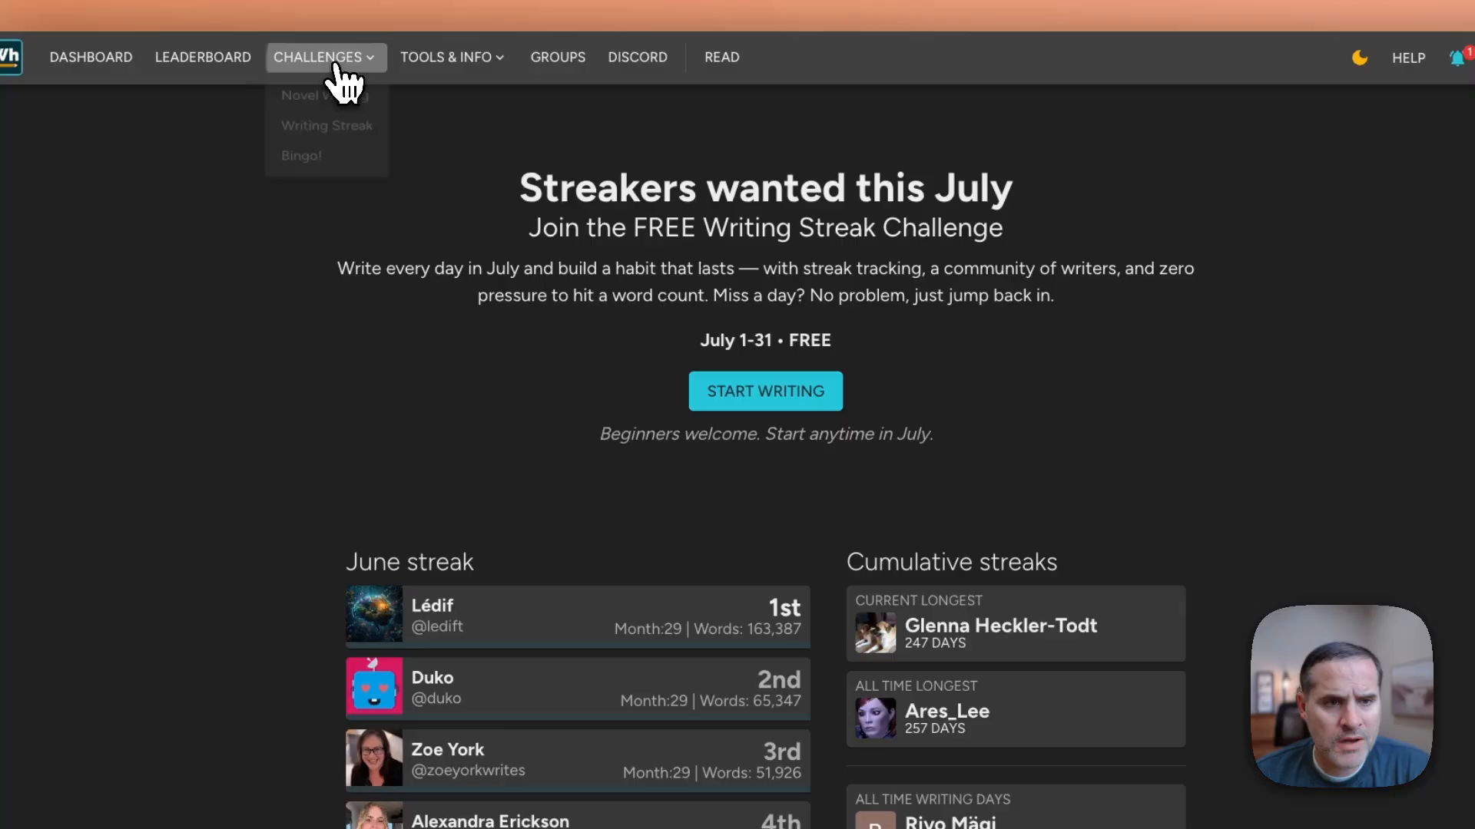
click(338, 159)
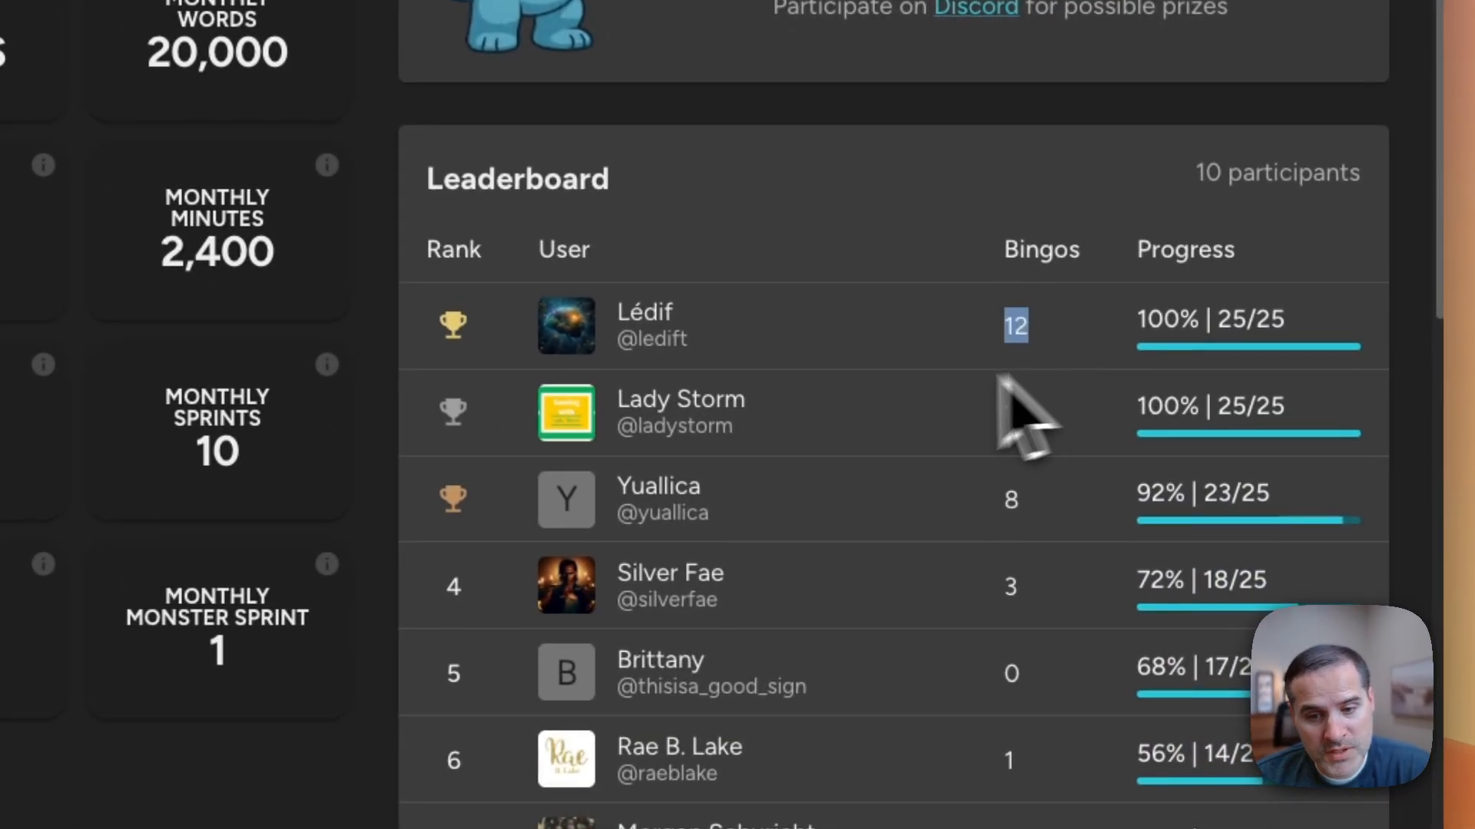
double_click(1158, 252)
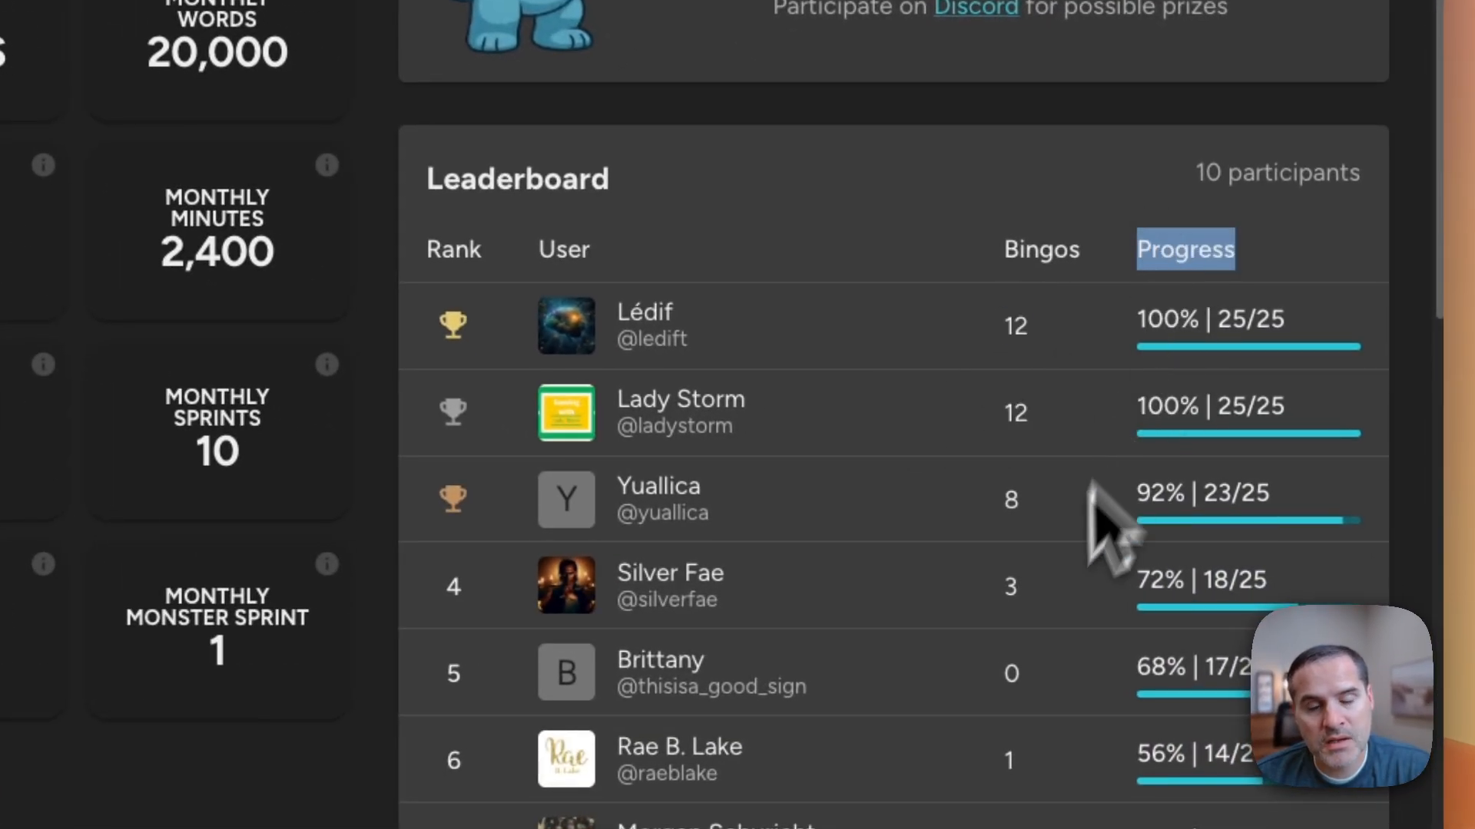
scroll(1103, 509, down, 10)
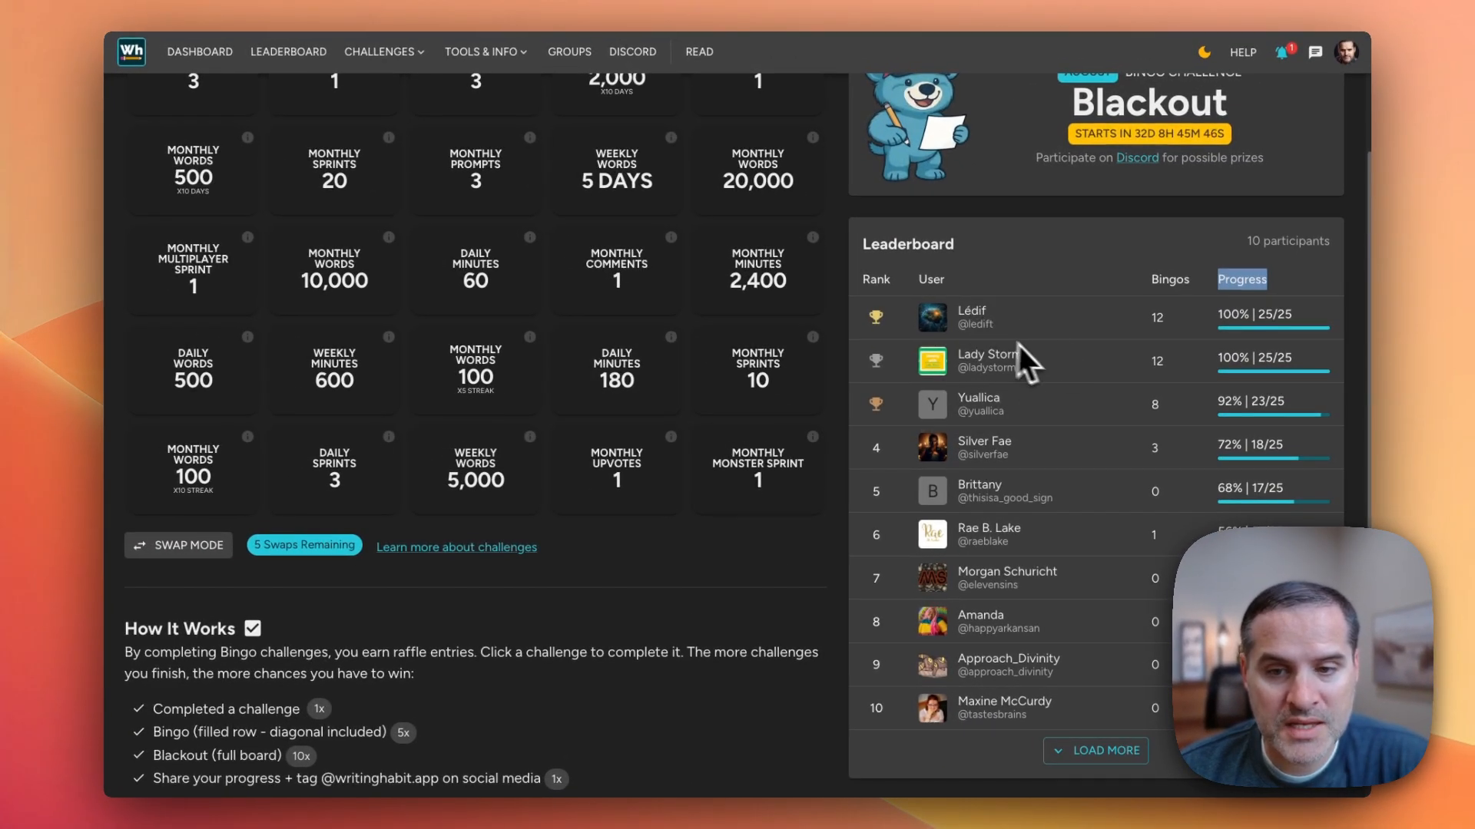
scroll(1180, 312, up, 1)
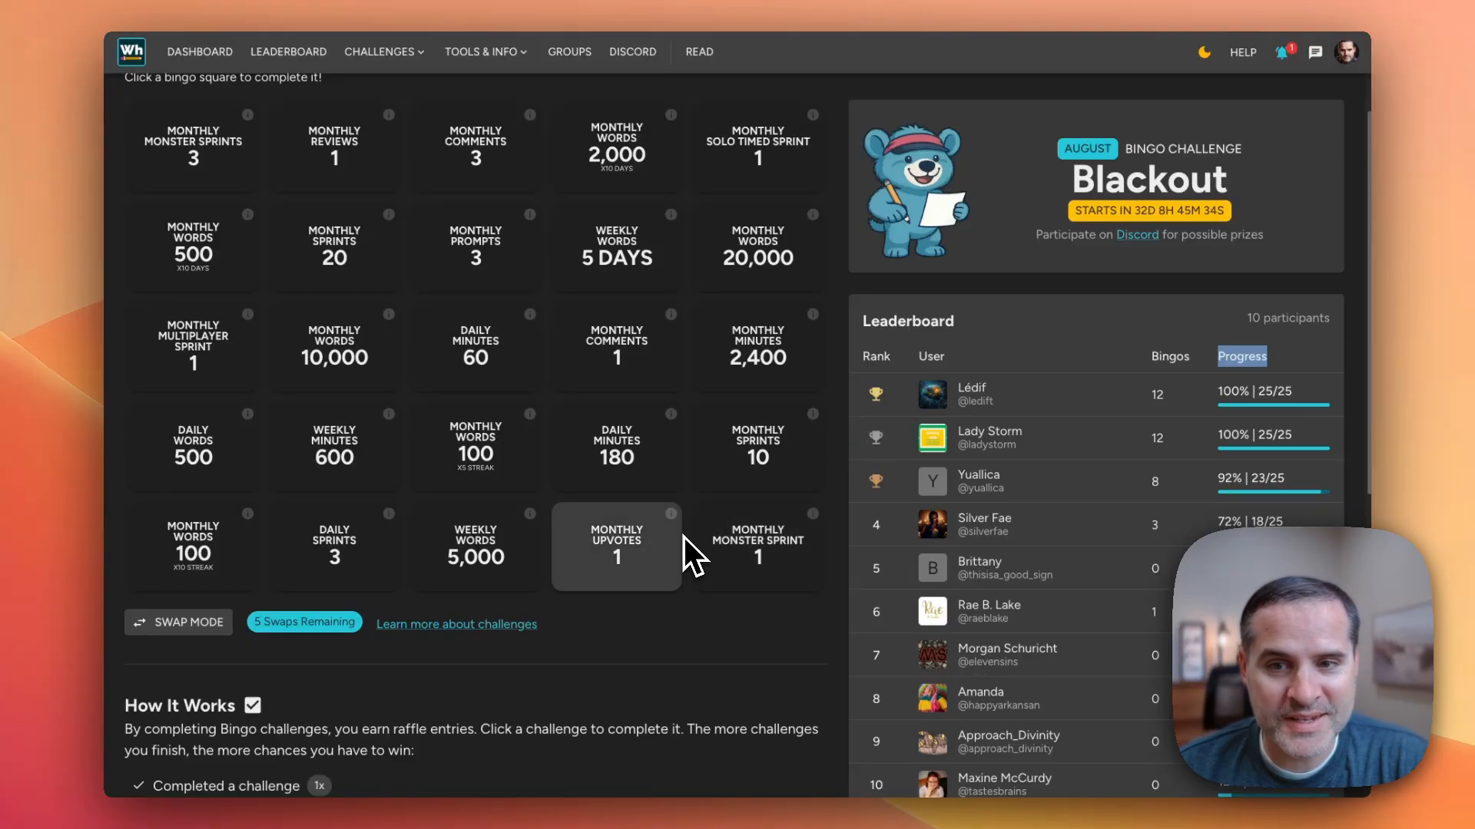
scroll(662, 481, up, 2)
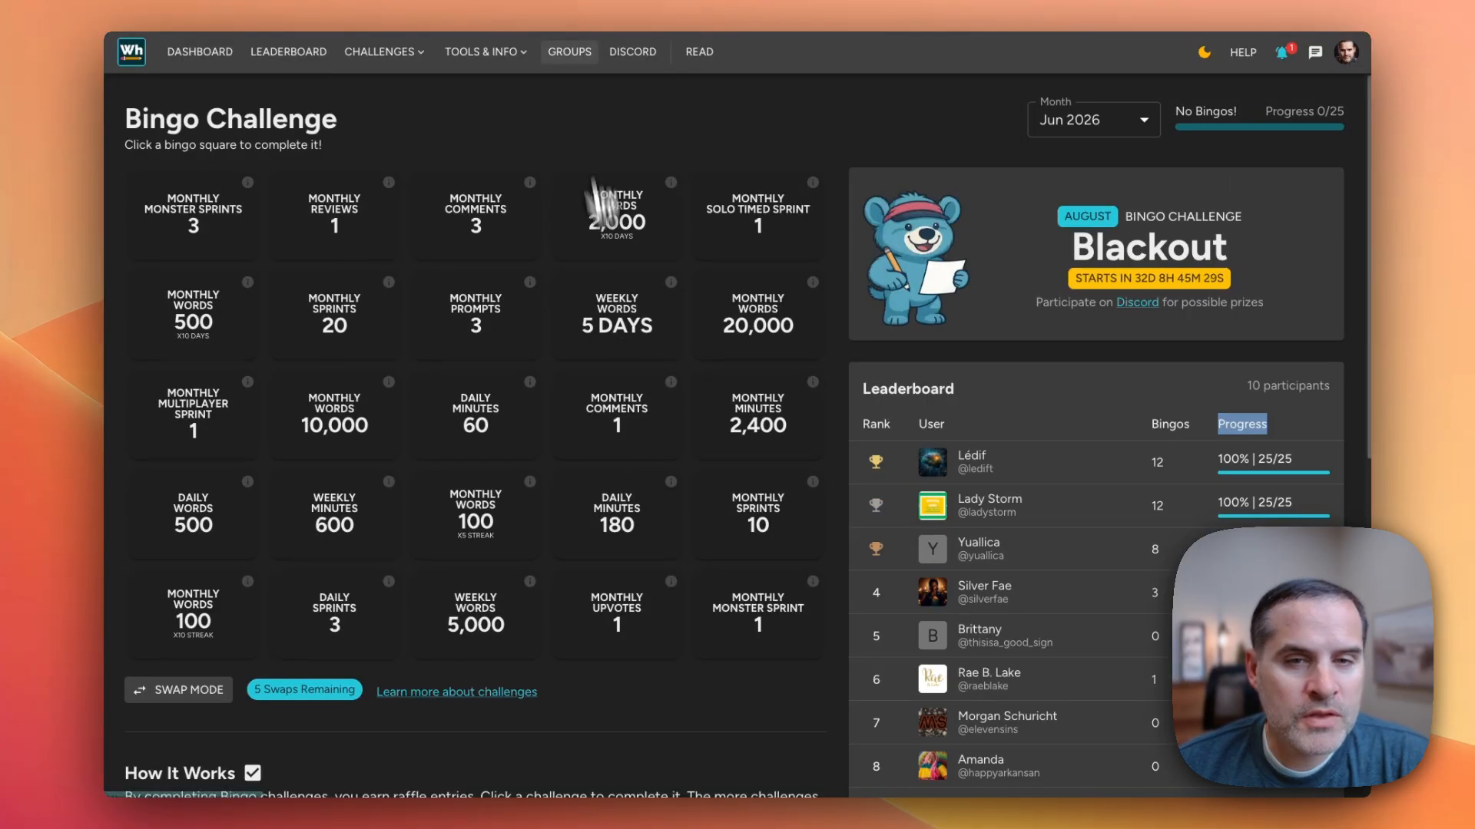
Visit the writing groups and the help and feedback page, and view the new request form before returning to all requests
click(572, 53)
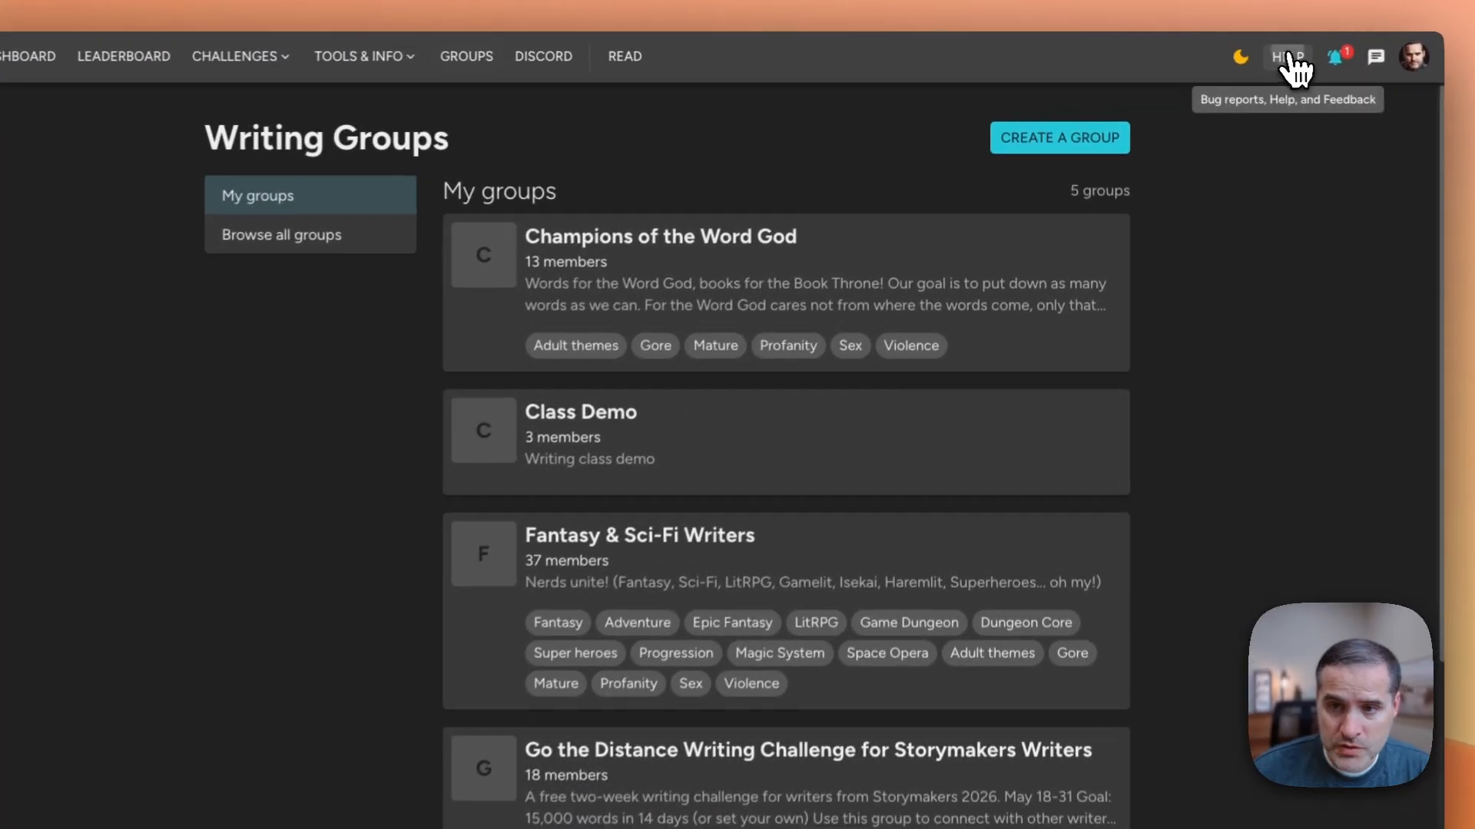
click(1242, 52)
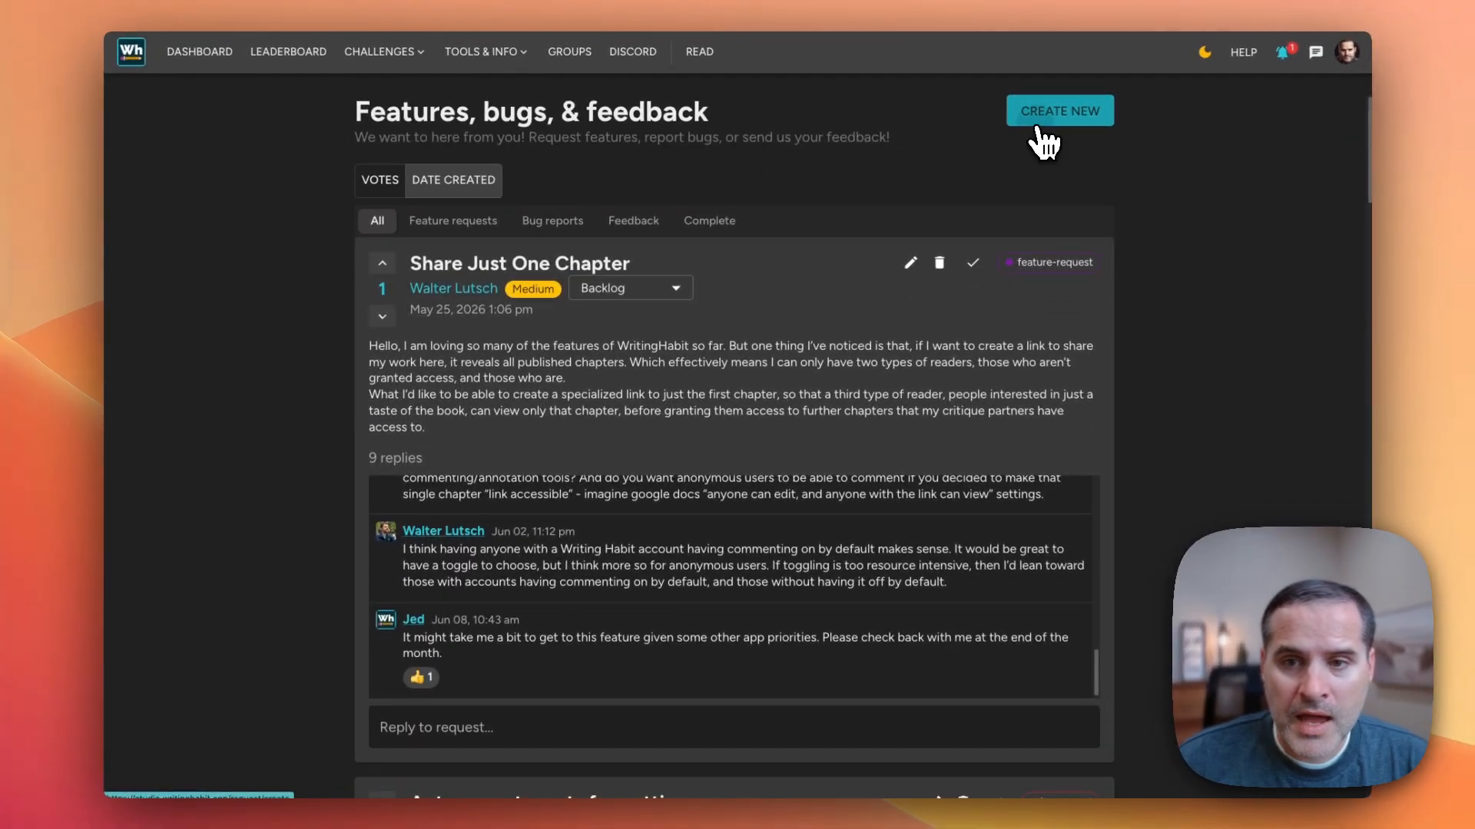
click(1083, 117)
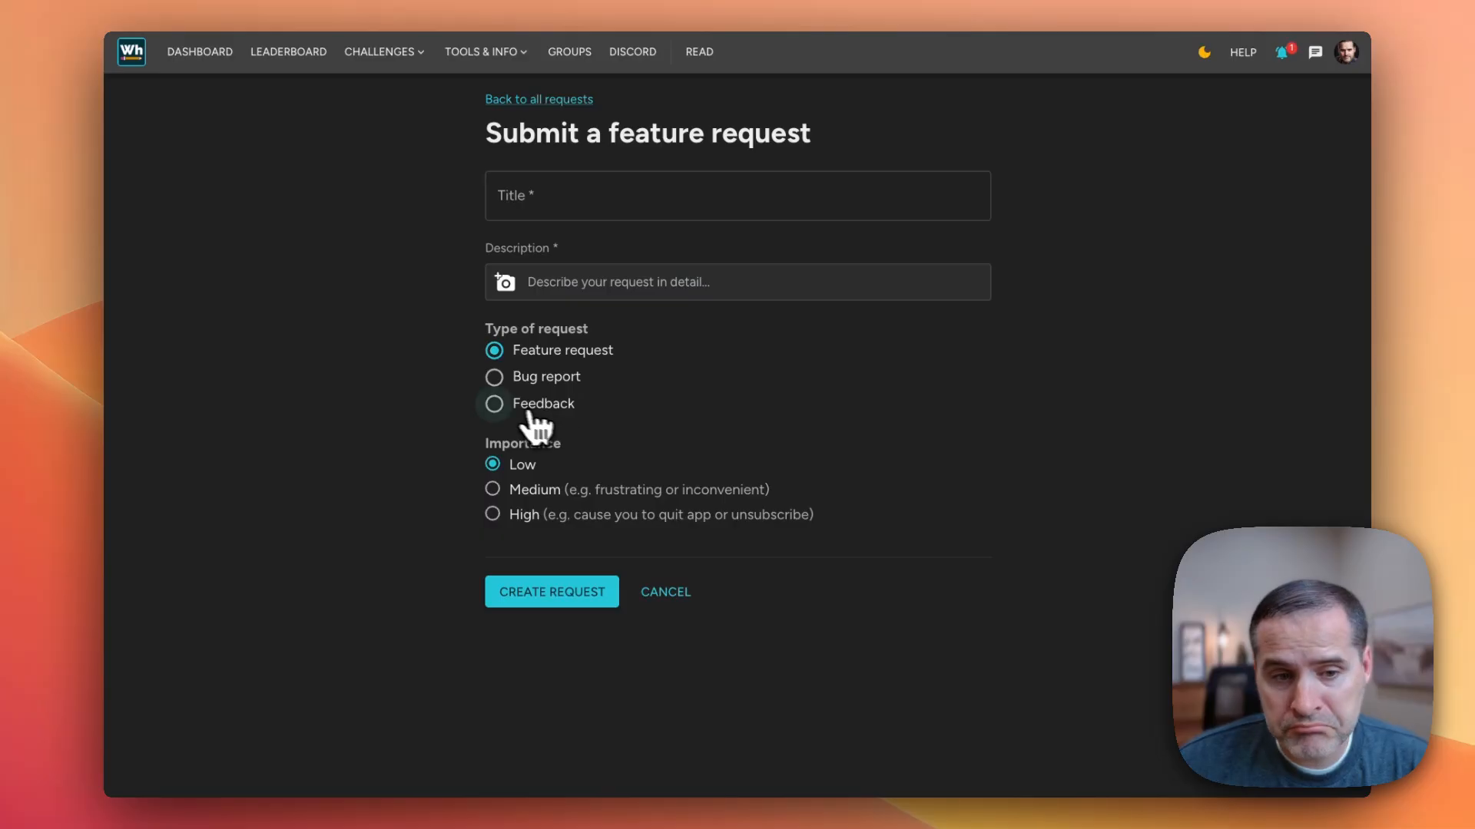
click(577, 101)
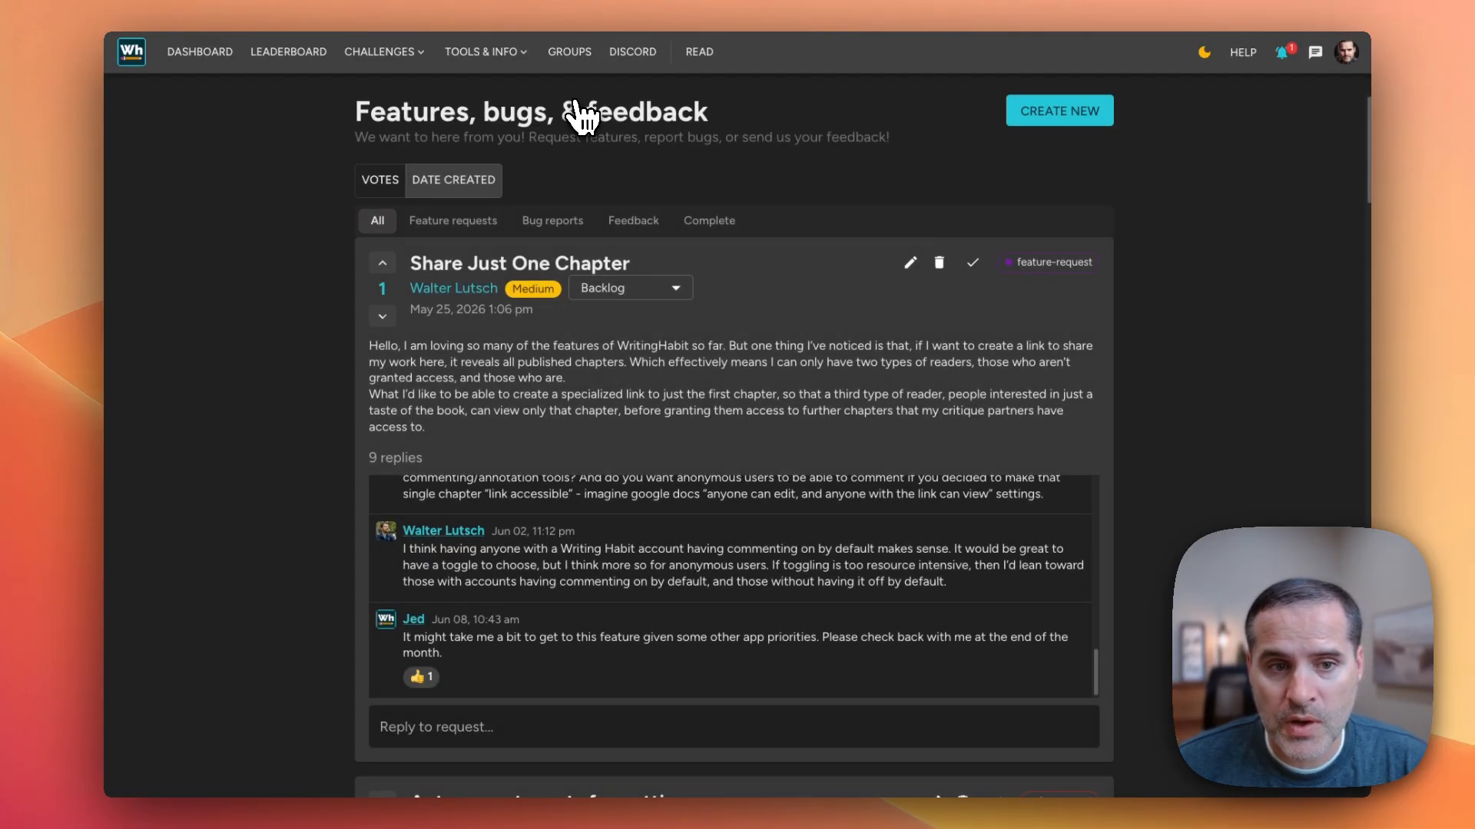